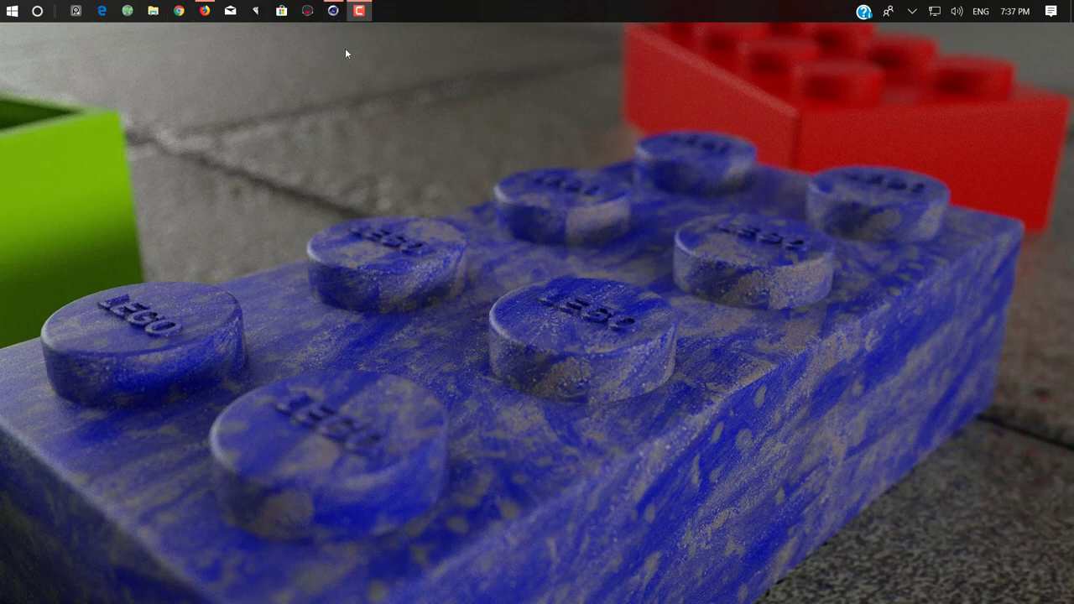
Restore Cinema 4D and orbit the character into a sideways view.
click(333, 10)
scroll(387, 290, down, 5)
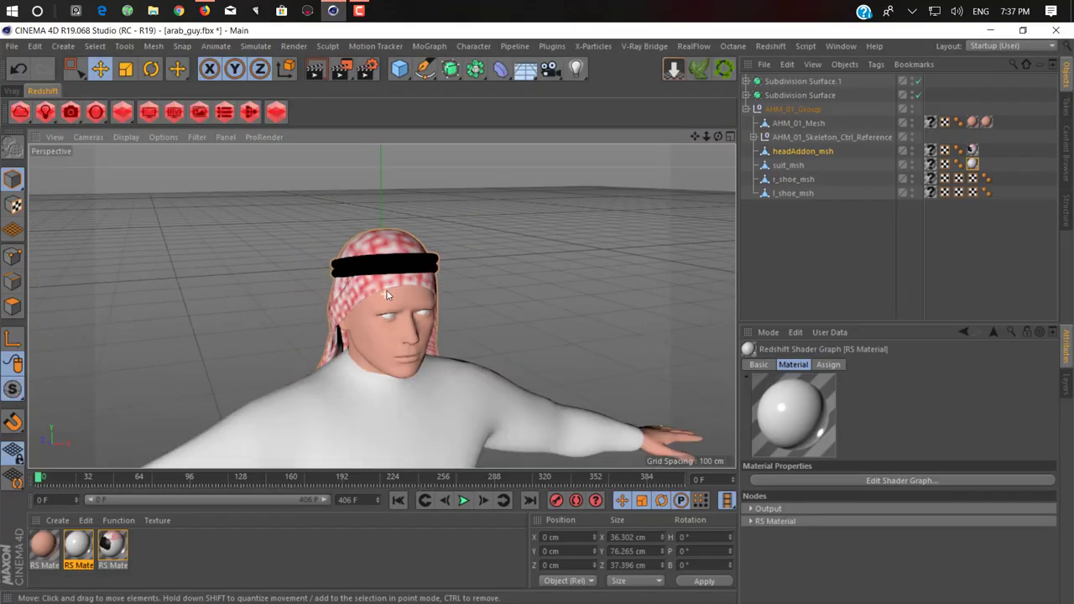
scroll(405, 344, down, 5)
mouse_move(405, 344)
alt+mouse_down()
mouse_move(278, 326)
mouse_move(228, 265)
alt+mouse_up()
scroll(369, 213, up, 2)
scroll(369, 213, up, 3)
scroll(369, 212, up, 5)
Orbit around the head and arm, and select the headscarf object headAddon_msh.
mouse_move(369, 212)
alt+mouse_down()
mouse_move(532, 195)
mouse_move(283, 317)
alt+mouse_up()
mouse_move(416, 302)
alt+mouse_down()
mouse_move(349, 259)
mouse_move(409, 178)
mouse_move(414, 252)
mouse_move(348, 264)
mouse_move(273, 324)
mouse_move(245, 270)
mouse_move(200, 335)
alt+mouse_up()
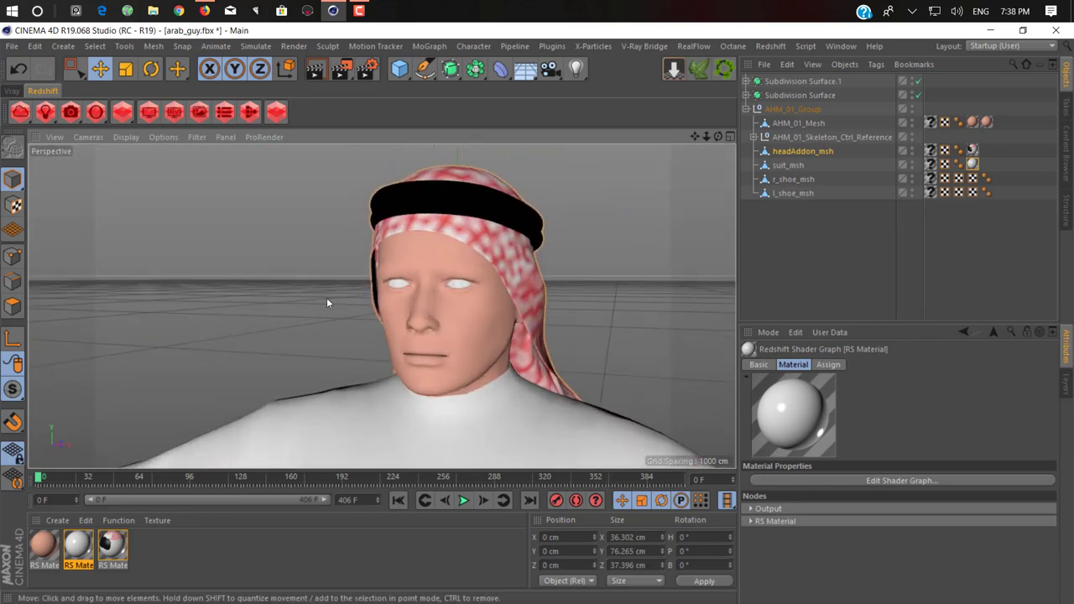
mouse_move(342, 302)
alt+mouse_down()
mouse_move(242, 339)
mouse_move(268, 354)
alt+mouse_up()
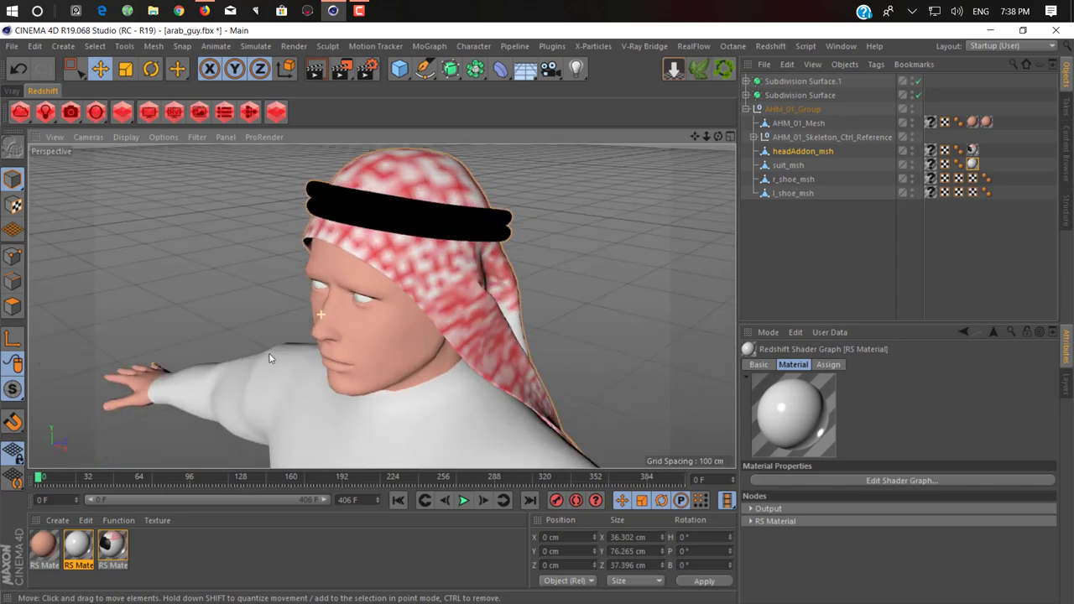
click(419, 261)
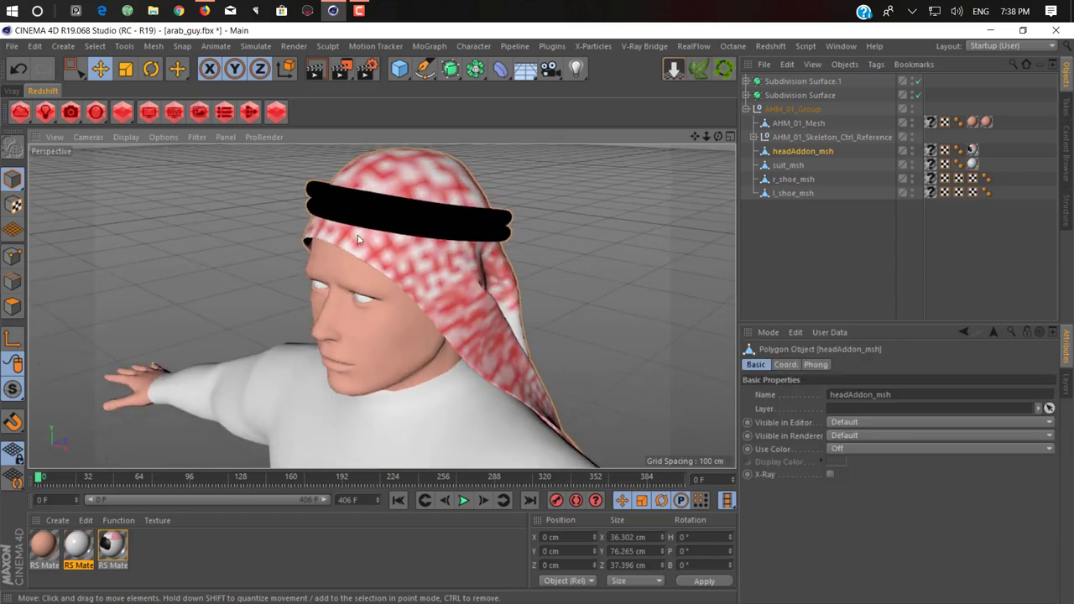
mouse_move(512, 239)
alt+mouse_down()
mouse_move(235, 264)
mouse_move(480, 177)
mouse_move(194, 292)
mouse_move(295, 264)
alt+mouse_up()
Hide headAddon_msh and orbit closer around the now bald head.
click(911, 153)
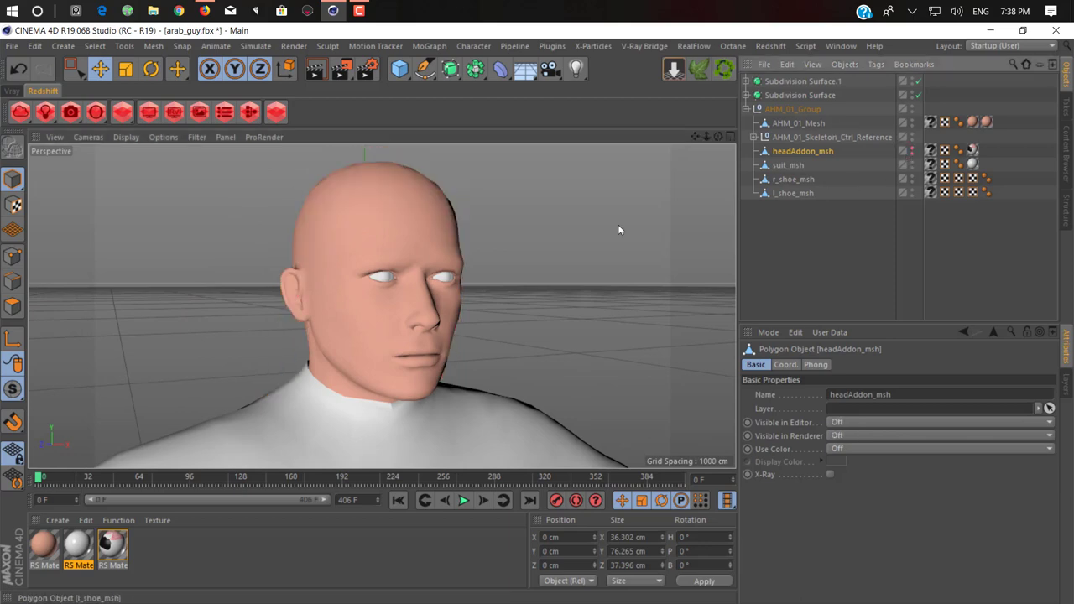
mouse_move(547, 235)
alt+mouse_down()
mouse_move(266, 223)
mouse_move(315, 291)
alt+mouse_up()
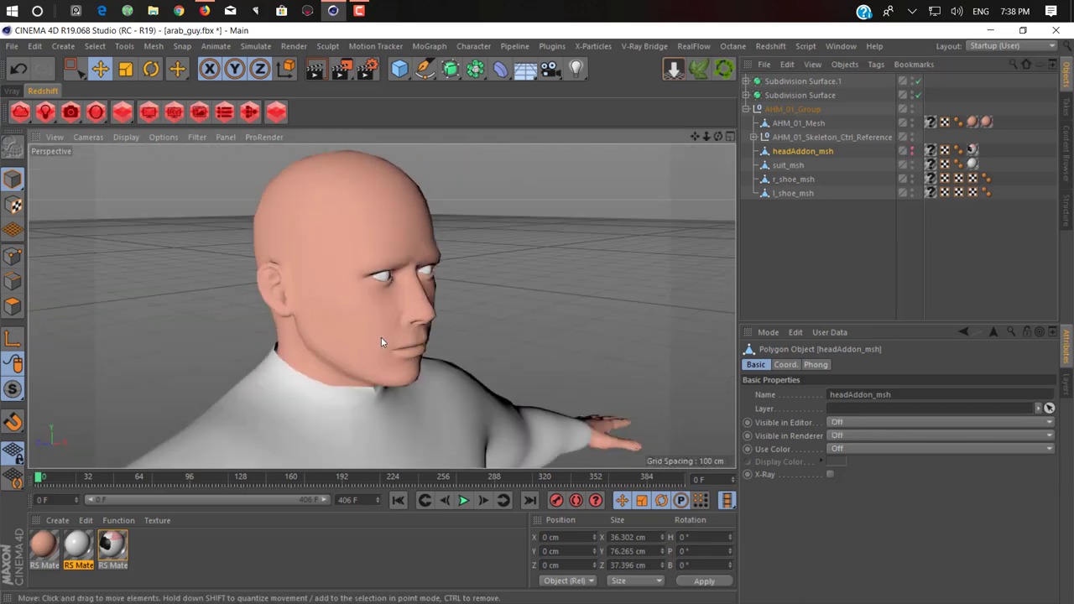
mouse_move(375, 342)
alt+mouse_down()
mouse_move(310, 339)
mouse_move(436, 345)
mouse_move(406, 365)
mouse_move(434, 420)
alt+mouse_up()
Select AHM_01_Mesh and orbit the head through several three-quarter views.
click(400, 410)
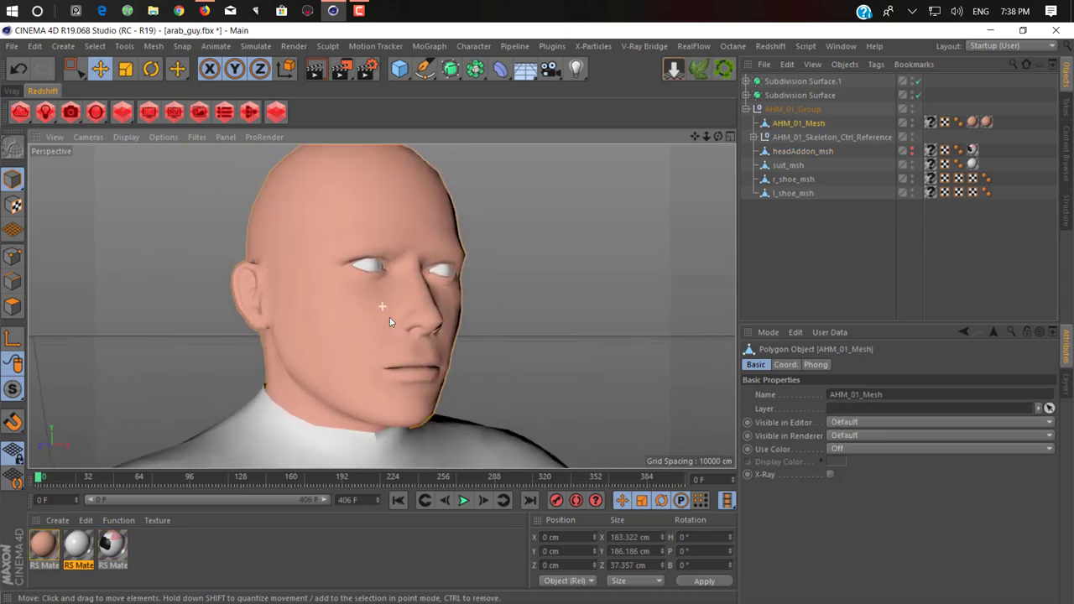
mouse_move(383, 308)
alt+mouse_down()
mouse_move(347, 325)
mouse_move(237, 263)
alt+mouse_up()
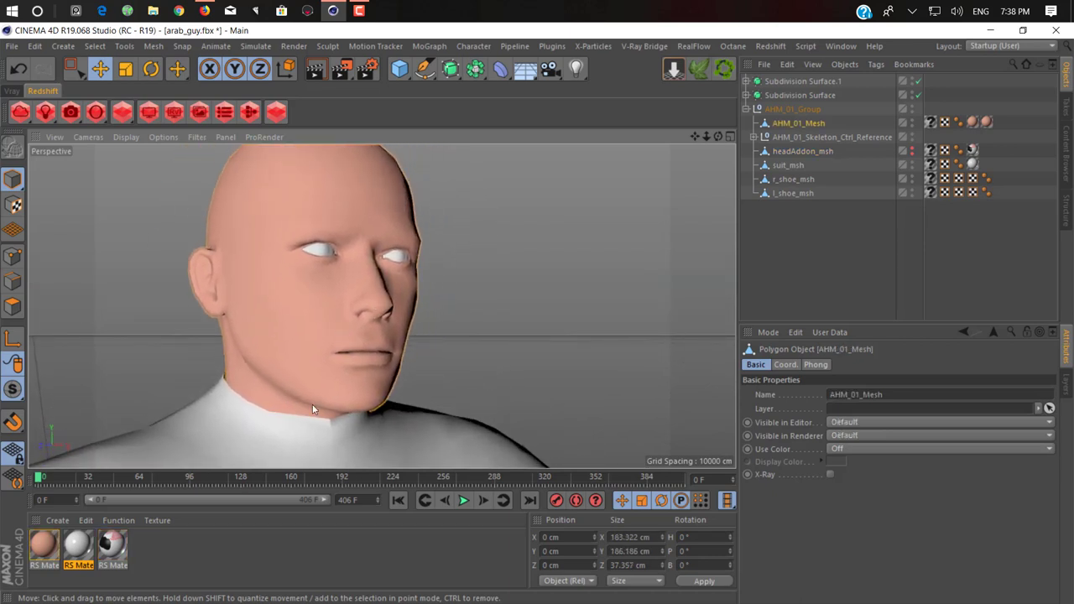
alt+drag(363, 380, 309, 386)
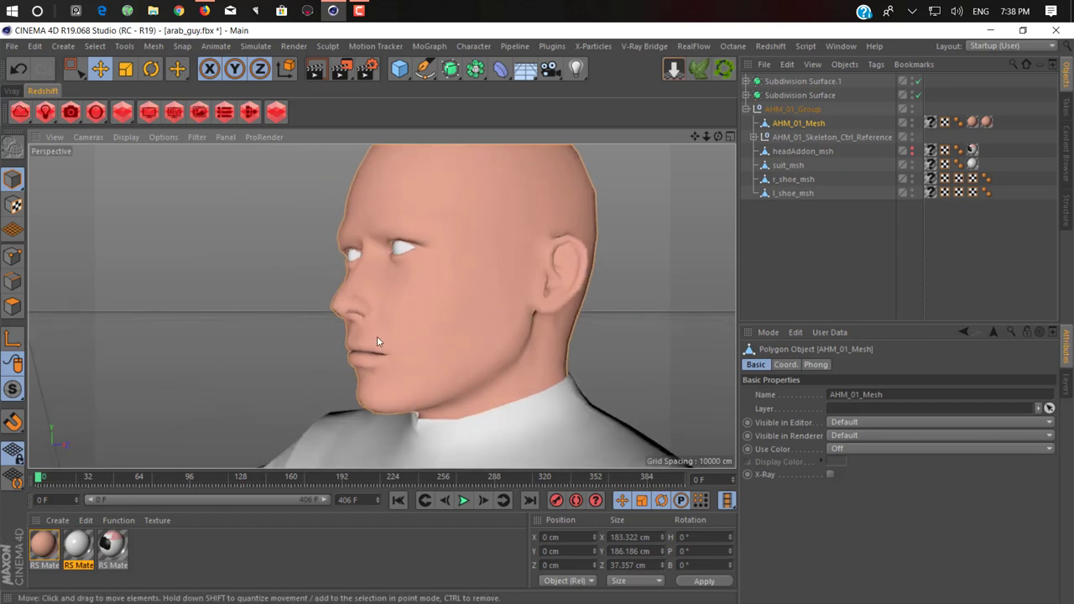
mouse_move(360, 357)
alt+mouse_down()
mouse_move(449, 338)
mouse_move(392, 357)
mouse_move(371, 378)
mouse_move(392, 361)
mouse_move(247, 357)
mouse_move(390, 375)
mouse_move(370, 390)
mouse_move(290, 361)
mouse_move(368, 420)
alt+mouse_up()
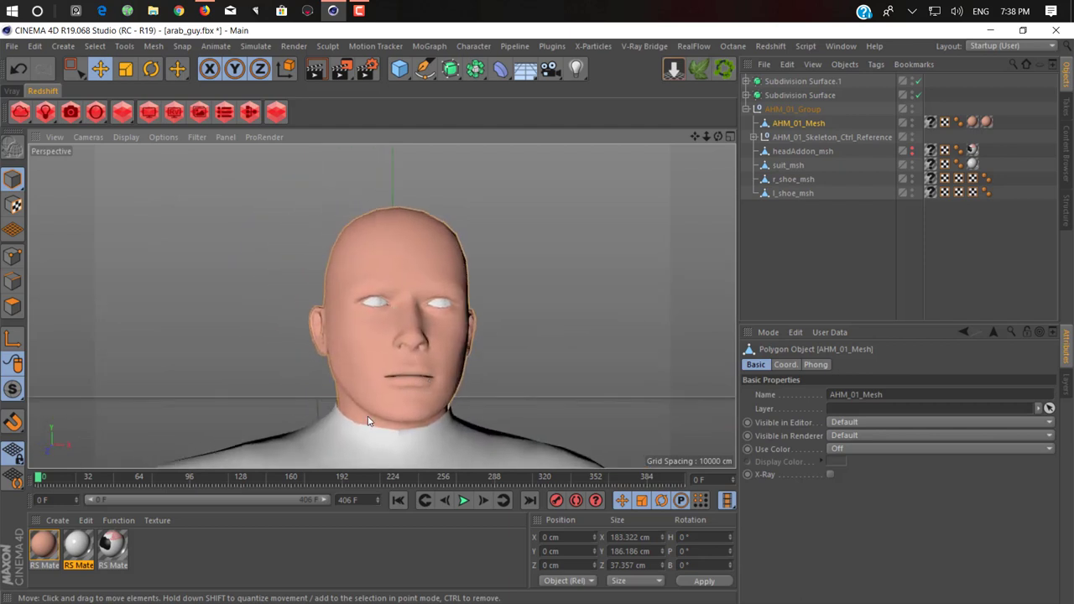
alt+drag(377, 402, 479, 378)
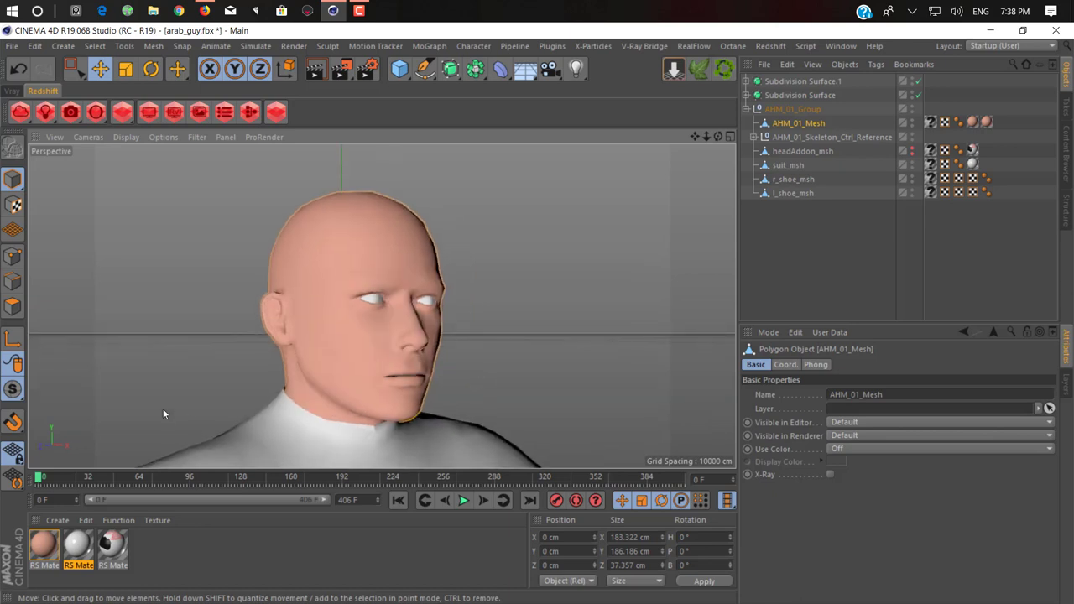
mouse_move(190, 408)
alt+mouse_down()
mouse_move(276, 391)
mouse_move(324, 363)
alt+mouse_up()
mouse_move(440, 382)
alt+mouse_down()
mouse_move(264, 365)
mouse_move(427, 372)
mouse_move(393, 400)
alt+mouse_up()
alt+drag(352, 429, 386, 415)
Enter Polygon mode, clear the stray selection and switch to the Live Selection tool.
click(12, 310)
mouse_move(453, 369)
alt+mouse_down()
mouse_move(445, 378)
mouse_move(385, 335)
mouse_move(353, 290)
mouse_move(386, 282)
mouse_move(342, 341)
mouse_move(247, 338)
mouse_move(381, 315)
mouse_move(413, 357)
mouse_move(433, 334)
alt+mouse_up()
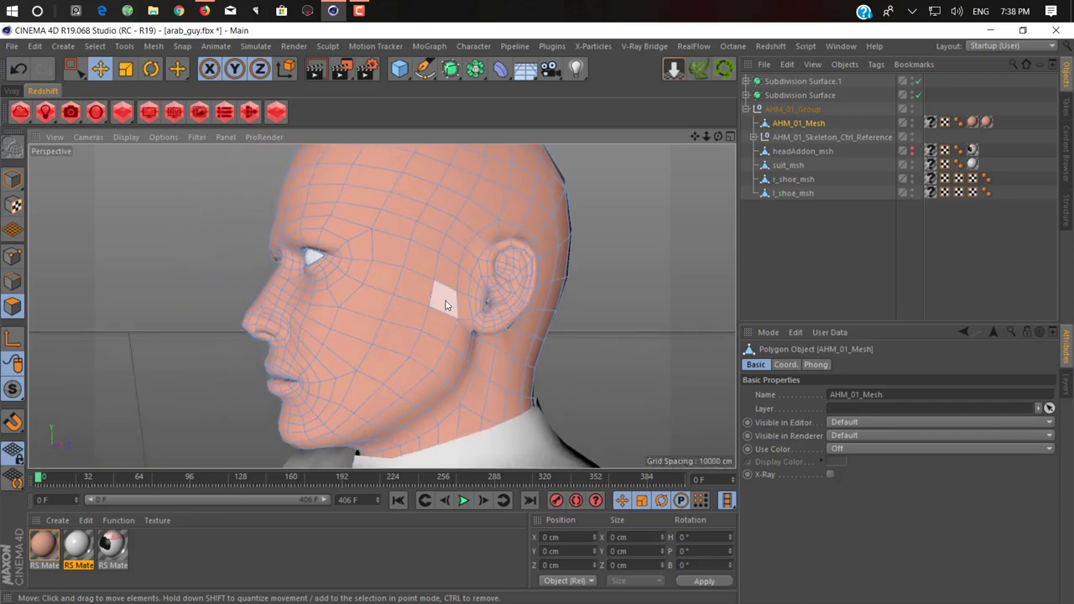
key(ctrl+shift+a)
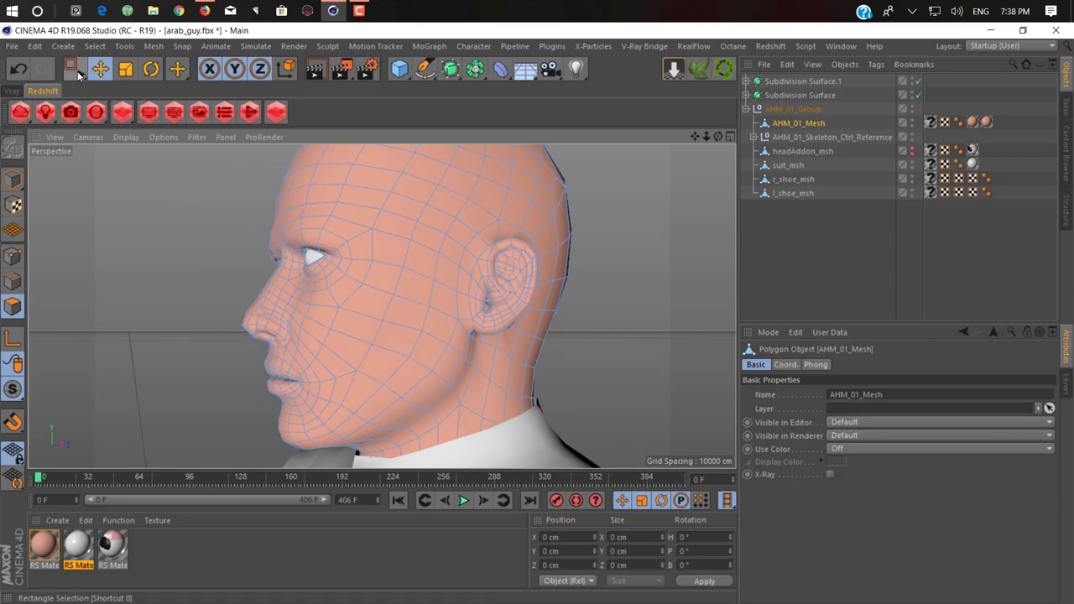
drag(74, 69, 103, 90)
click(110, 91)
click(443, 290)
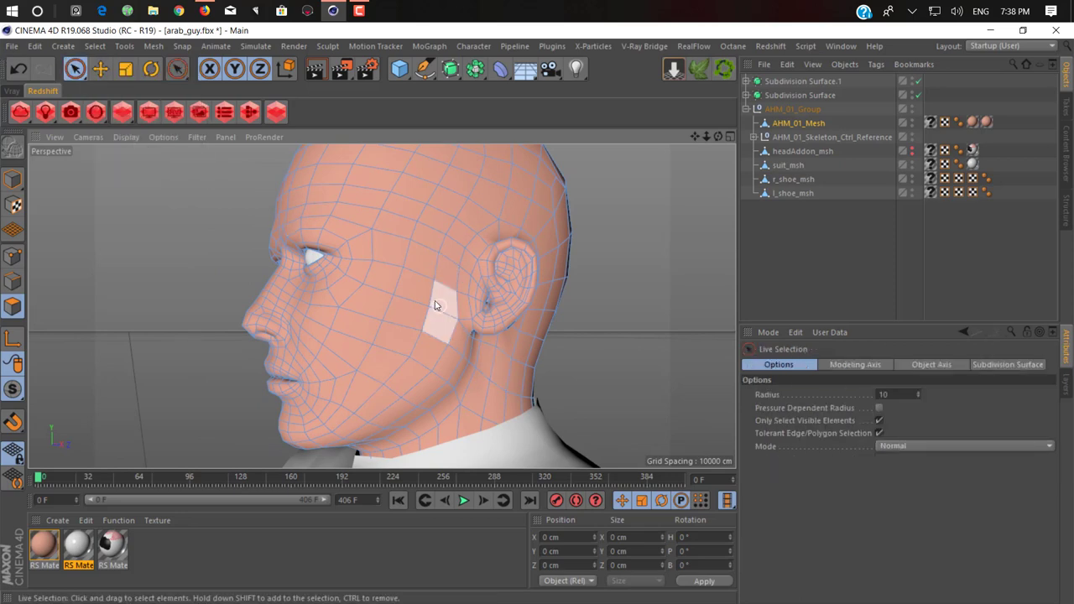
key(ctrl+shift+a)
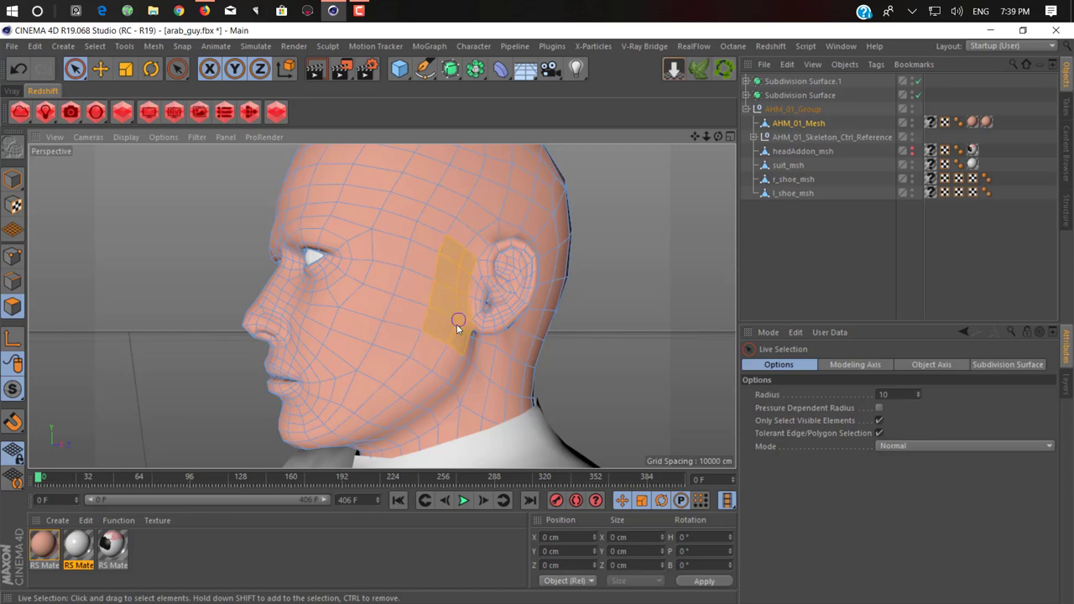
Paint polygons from the sideburns down along the jaw on both sides.
mouse_move(457, 331)
mouse_down()
mouse_move(439, 376)
mouse_move(362, 434)
mouse_move(333, 422)
mouse_move(370, 391)
mouse_up()
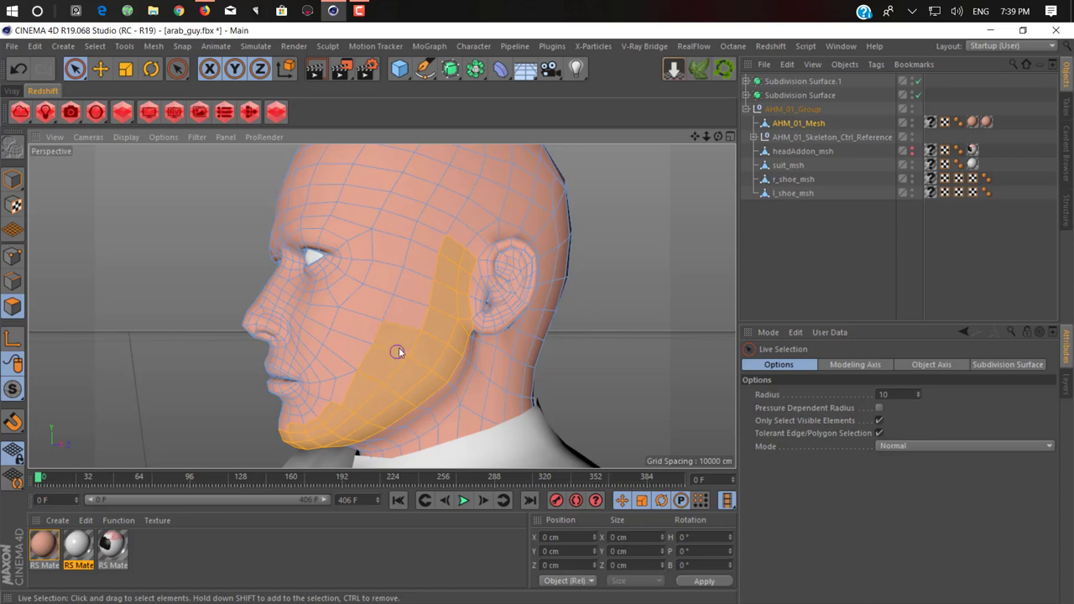
mouse_move(422, 306)
alt+mouse_down()
mouse_move(415, 366)
mouse_move(513, 336)
mouse_move(609, 276)
mouse_move(642, 277)
mouse_move(627, 304)
alt+mouse_up()
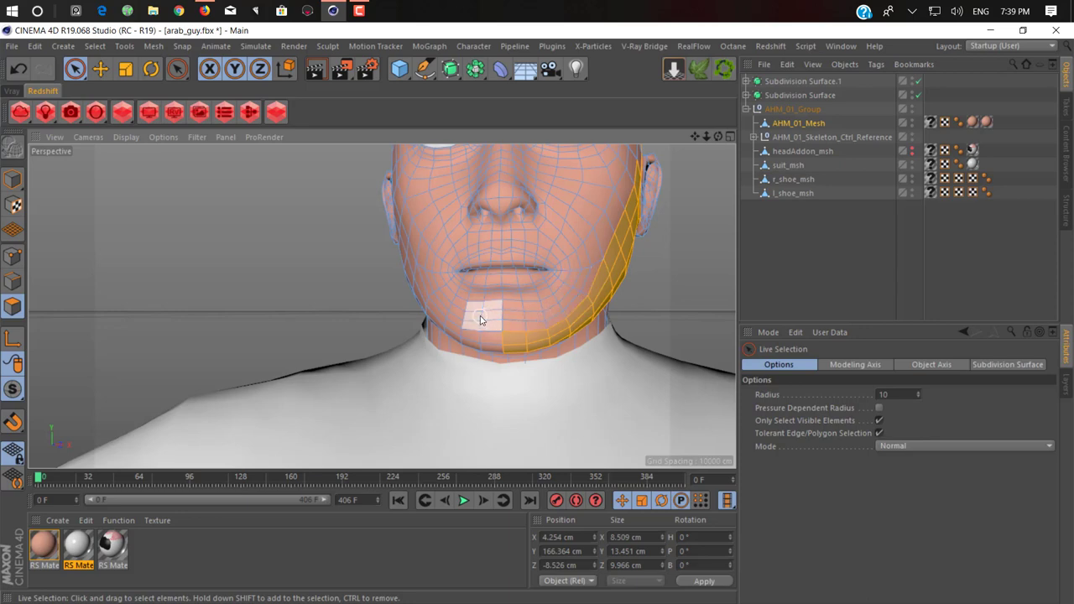
mouse_move(479, 311)
alt+mouse_down()
mouse_move(555, 317)
mouse_move(520, 331)
alt+mouse_up()
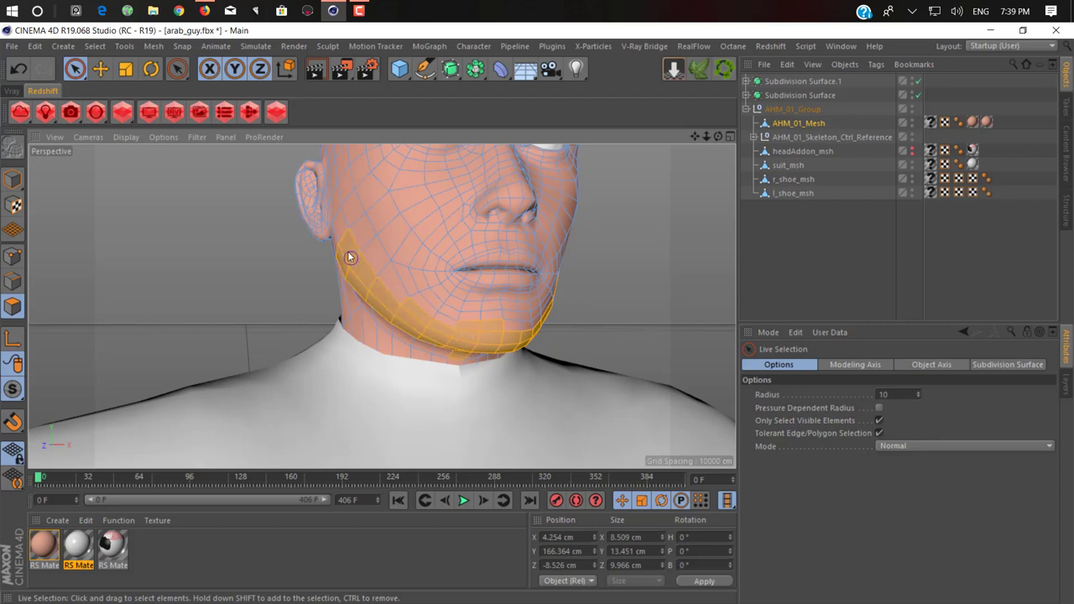
drag(348, 222, 388, 285)
mouse_move(355, 211)
alt+mouse_down()
mouse_move(337, 321)
mouse_move(288, 343)
mouse_move(496, 321)
mouse_move(434, 391)
mouse_move(485, 359)
mouse_move(377, 371)
mouse_move(277, 367)
mouse_move(473, 364)
mouse_move(409, 367)
alt+mouse_up()
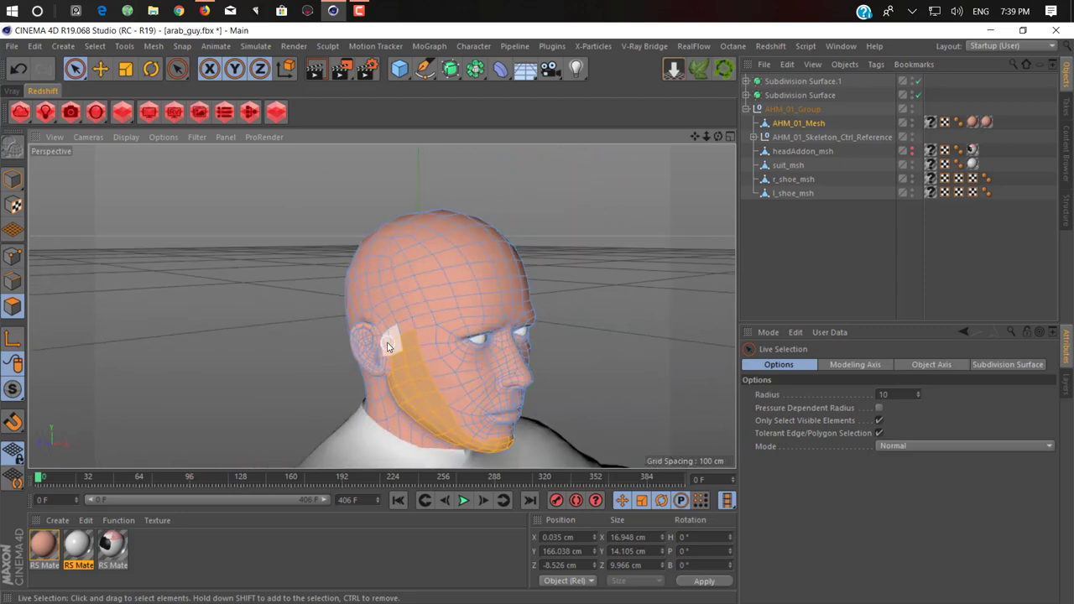
shift+click(392, 334)
ctrl+drag(413, 342, 392, 370)
mouse_move(516, 374)
alt+mouse_down()
mouse_move(189, 348)
mouse_move(212, 359)
mouse_move(347, 335)
mouse_move(476, 421)
alt+mouse_up()
Add the chin, upper-lip and mouth-corner polygons to the beard selection.
scroll(482, 367, up, 5)
scroll(433, 325, up, 3)
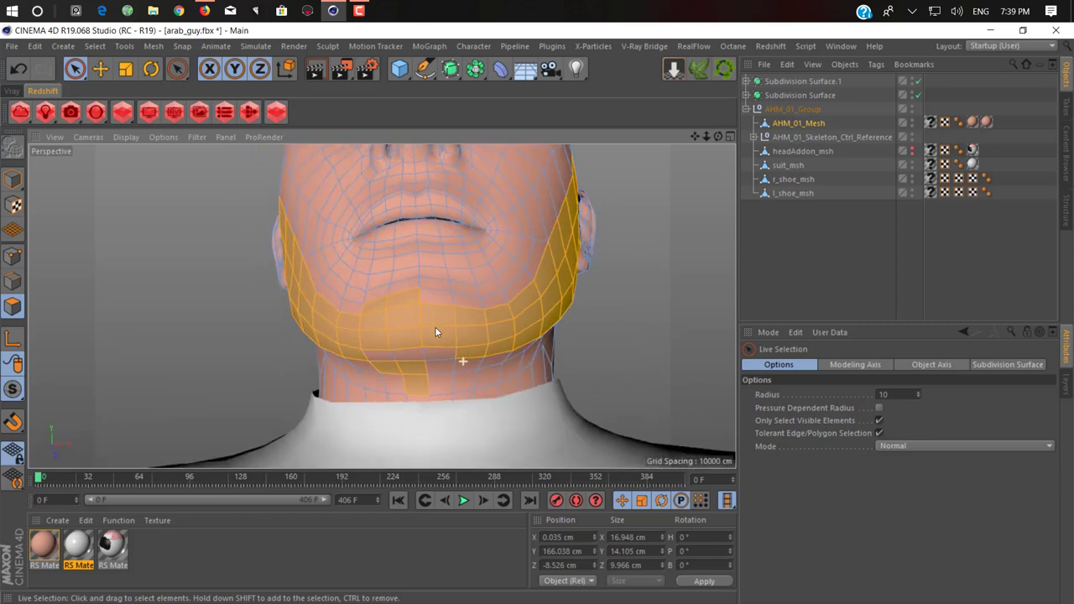
mouse_move(433, 325)
alt+mouse_down()
mouse_move(426, 428)
mouse_move(441, 392)
mouse_move(359, 359)
mouse_move(411, 354)
mouse_move(462, 379)
alt+mouse_up()
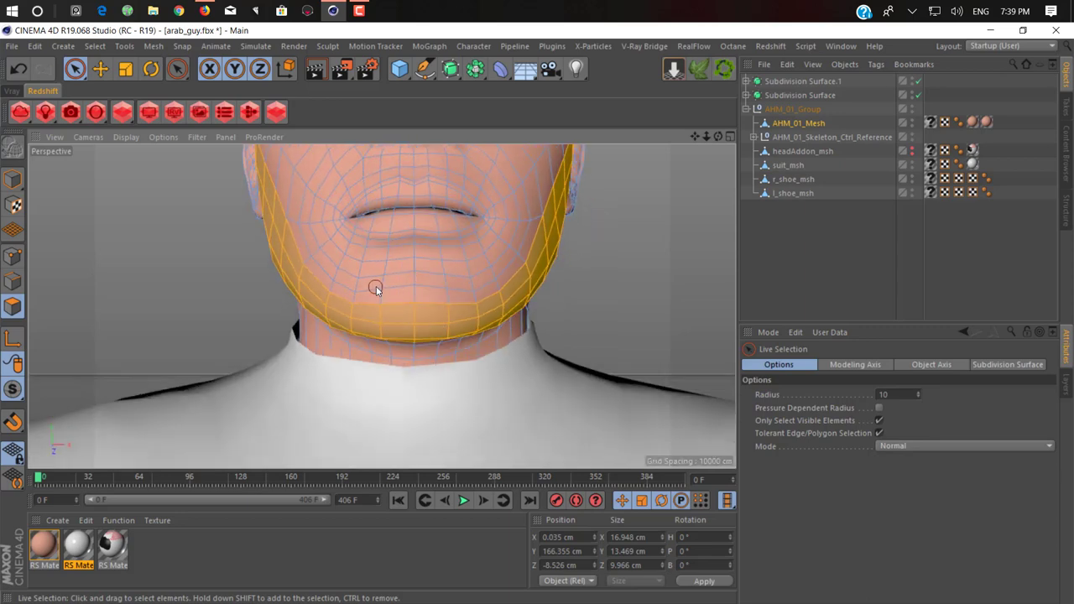
mouse_move(430, 290)
alt+mouse_down()
mouse_move(434, 380)
mouse_move(446, 345)
mouse_move(411, 409)
mouse_move(406, 374)
alt+mouse_up()
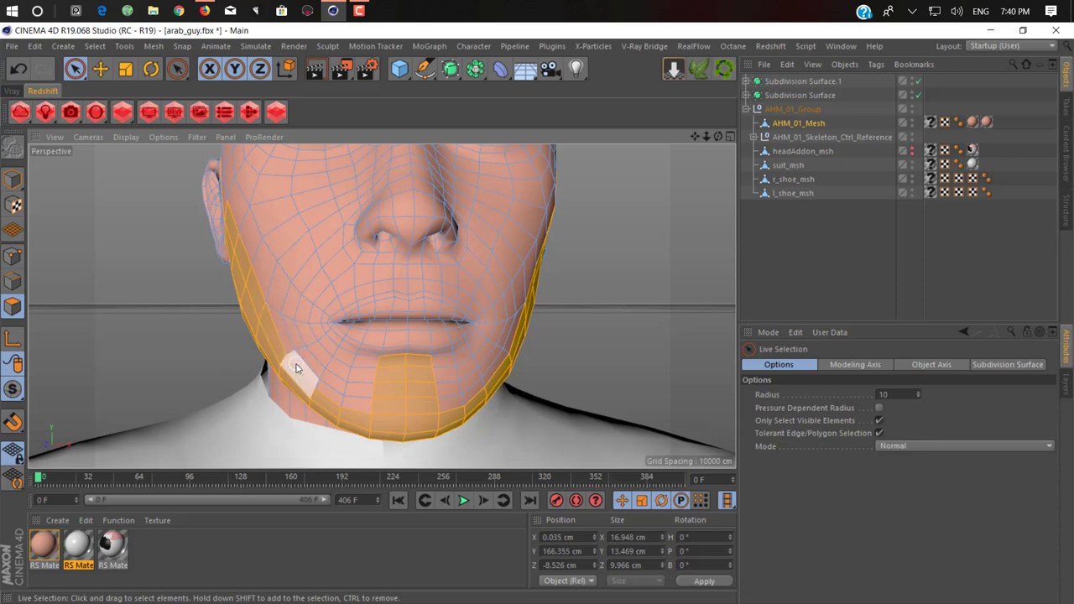
shift+drag(292, 346, 327, 313)
shift+drag(383, 278, 433, 280)
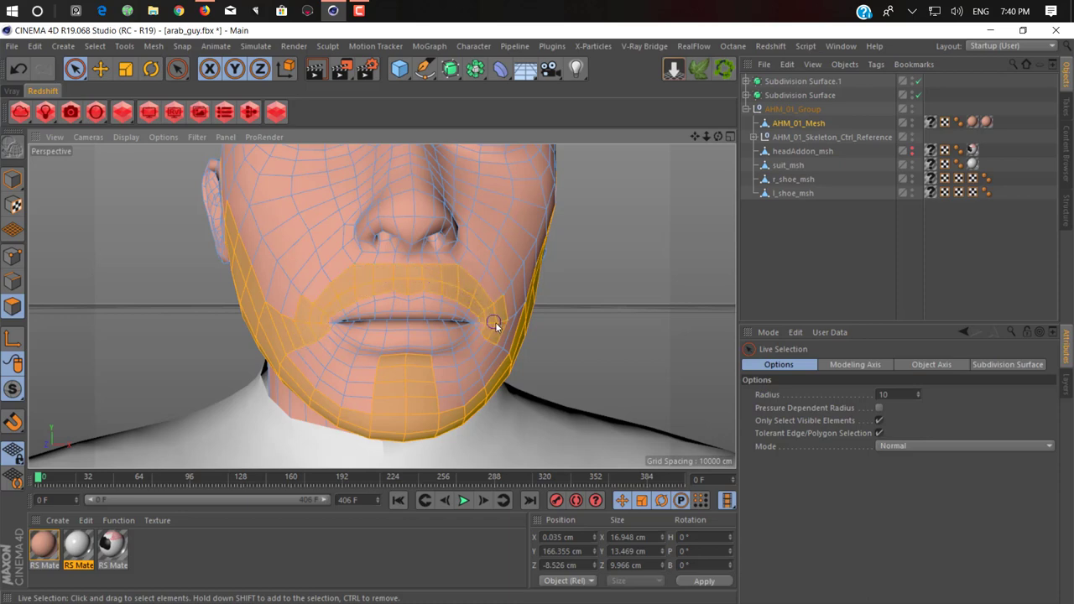
shift+drag(508, 342, 495, 340)
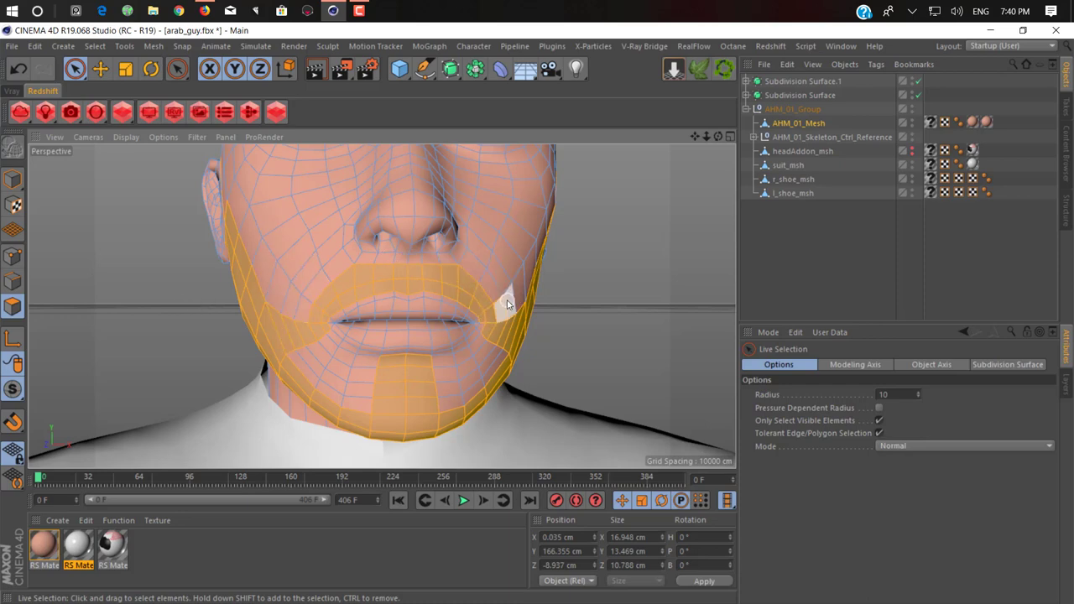
Orbit and zoom around the head to check the wrapped beard selection.
scroll(483, 355, down, 5)
mouse_move(487, 359)
alt+mouse_down()
mouse_move(396, 243)
mouse_move(530, 322)
mouse_move(567, 368)
mouse_move(585, 370)
mouse_move(280, 325)
mouse_move(406, 337)
mouse_move(318, 342)
mouse_move(440, 359)
mouse_move(502, 350)
alt+mouse_up()
mouse_move(475, 300)
alt+mouse_down()
mouse_move(539, 281)
mouse_move(481, 334)
mouse_move(503, 283)
mouse_move(426, 388)
mouse_move(410, 363)
alt+mouse_up()
scroll(415, 369, up, 3)
scroll(419, 361, up, 3)
scroll(434, 331, down, 1)
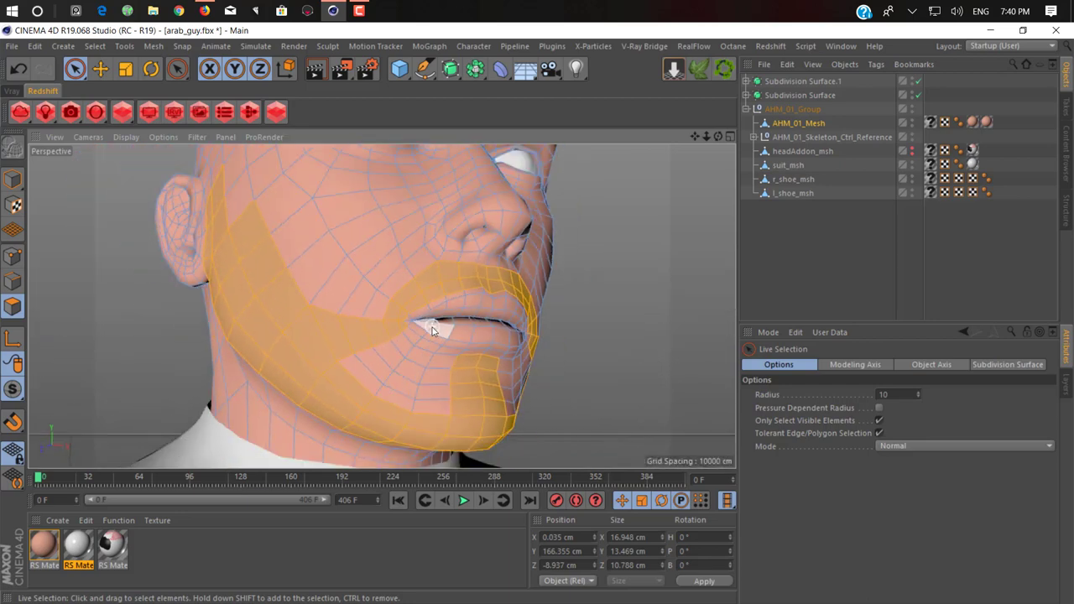
scroll(438, 330, down, 2)
mouse_move(443, 328)
alt+mouse_down()
mouse_move(366, 331)
mouse_move(388, 367)
mouse_move(353, 288)
mouse_move(172, 279)
alt+mouse_up()
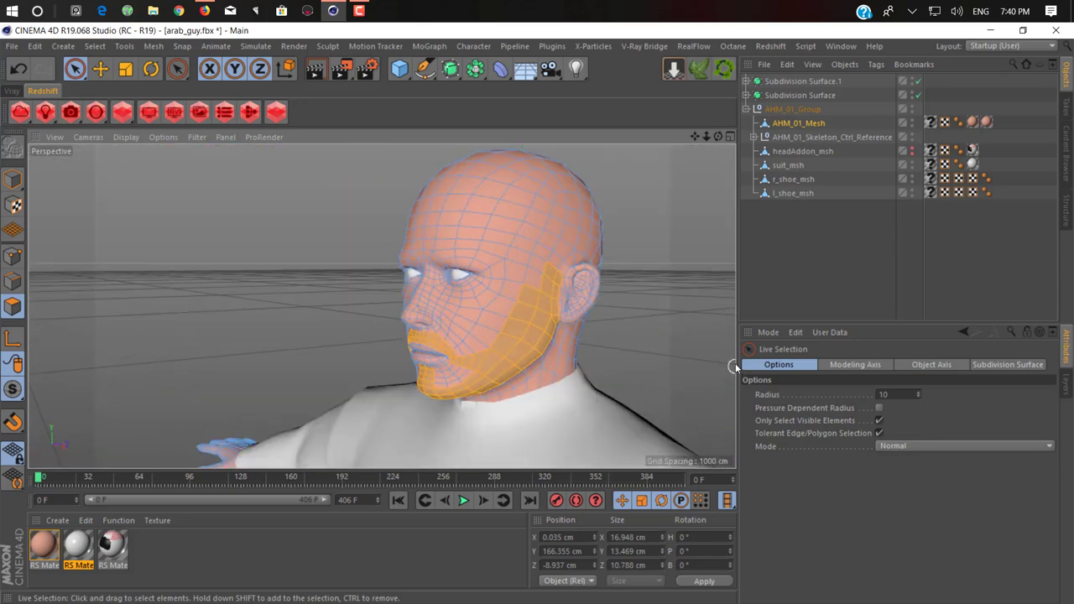
mouse_move(392, 298)
alt+mouse_down()
mouse_move(383, 304)
mouse_move(616, 263)
alt+mouse_up()
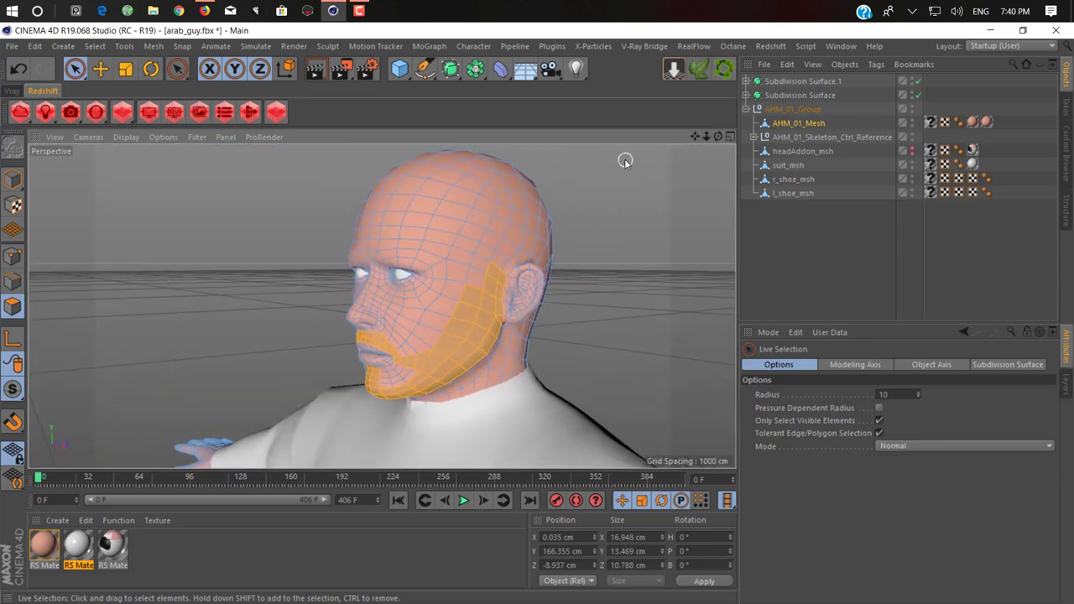
Add Hair to the beard polygon selection via Simulate > Hair Objects.
click(256, 46)
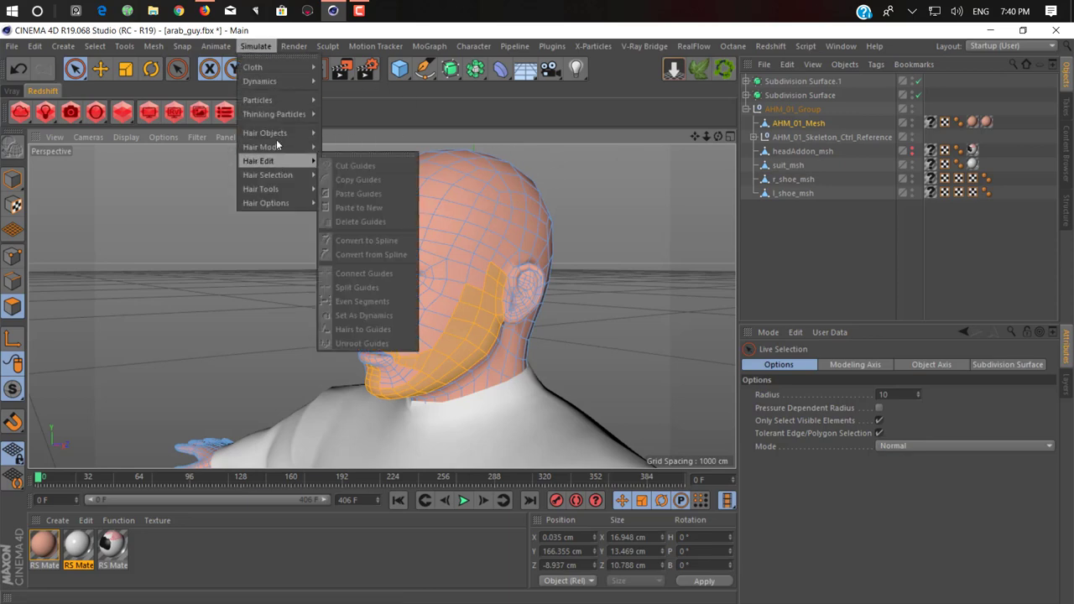
click(343, 141)
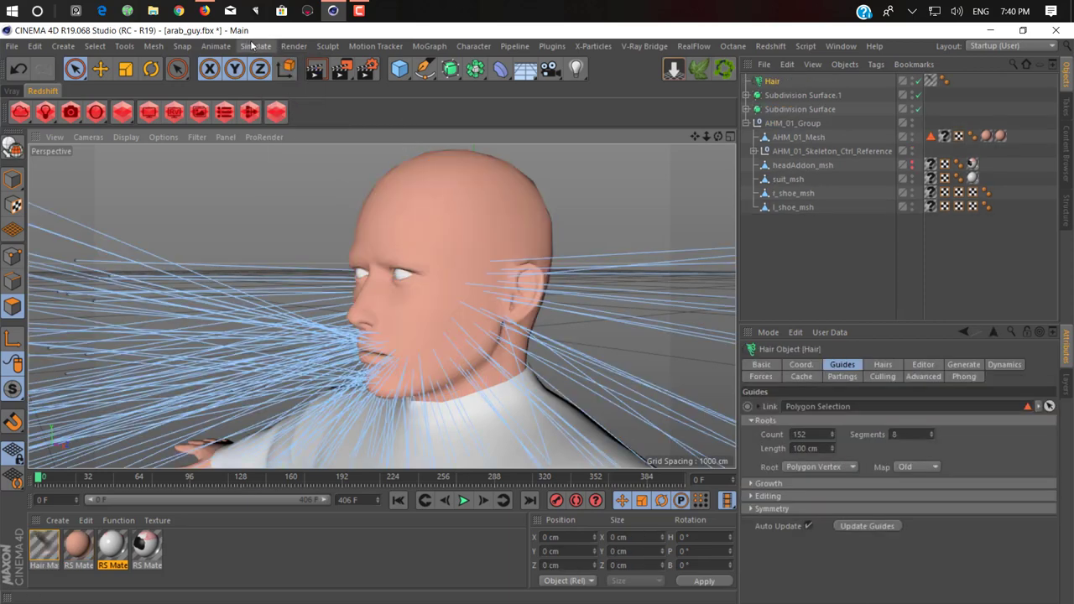
click(256, 46)
Tear off the Hair menu, dock it under the viewport and make the 3D view taller.
click(267, 58)
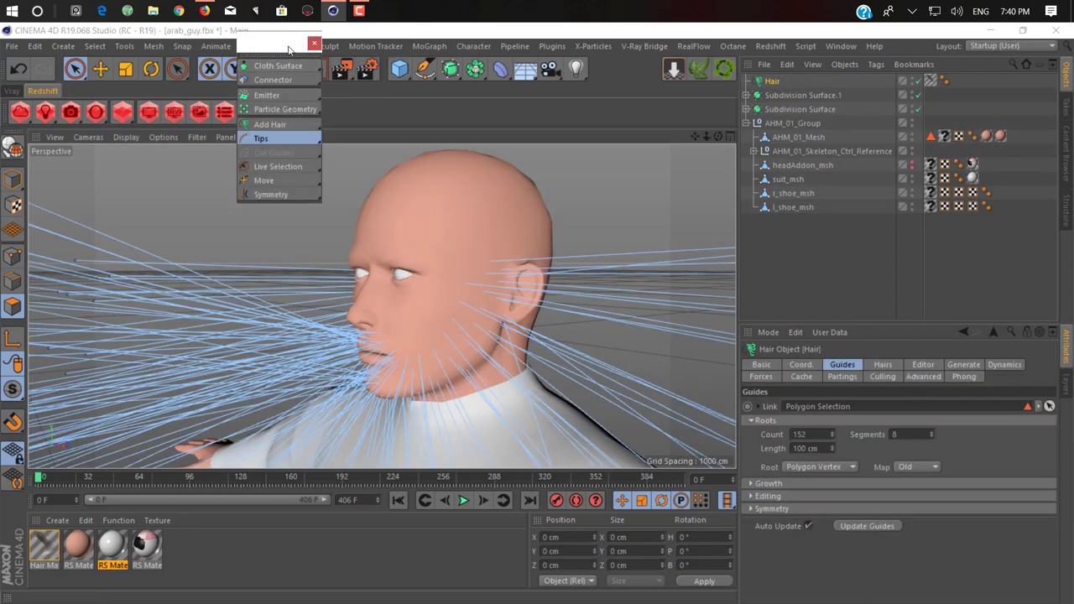
mouse_move(270, 64)
mouse_down()
mouse_move(546, 99)
mouse_move(450, 462)
mouse_up()
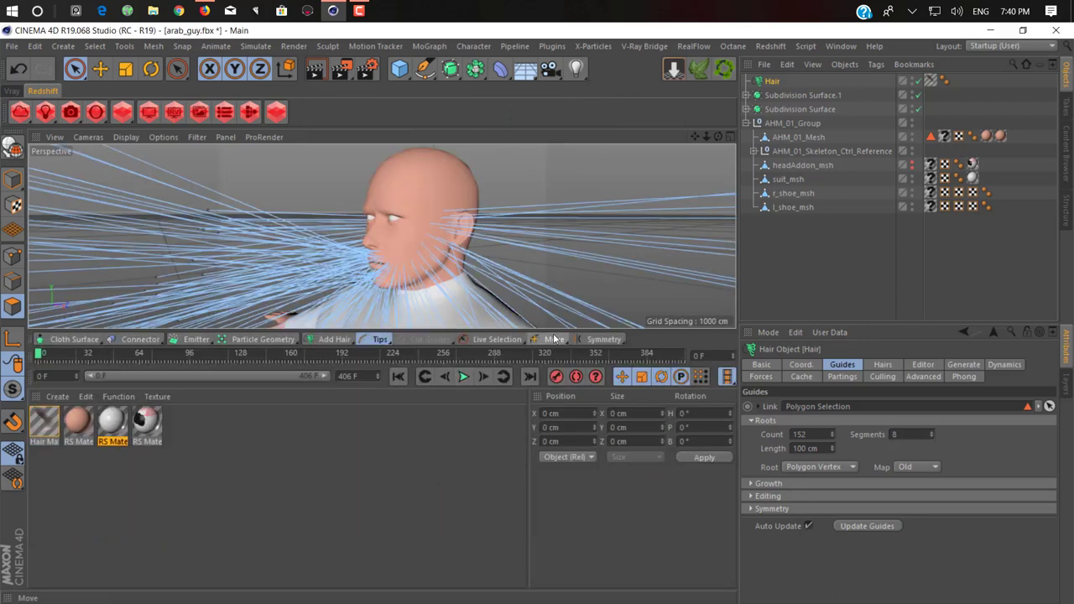
click(556, 340)
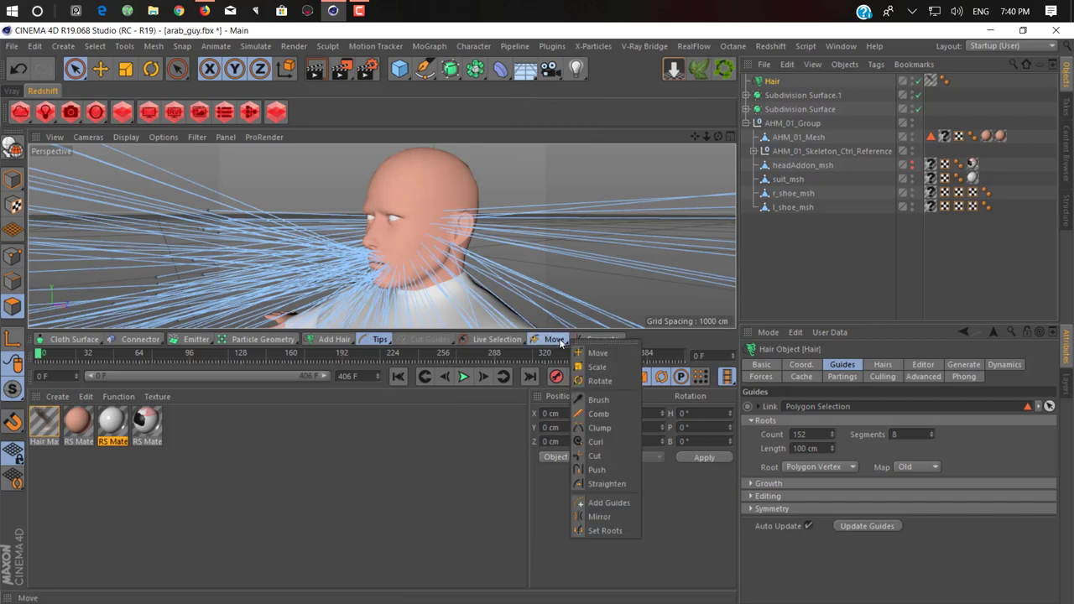
click(411, 483)
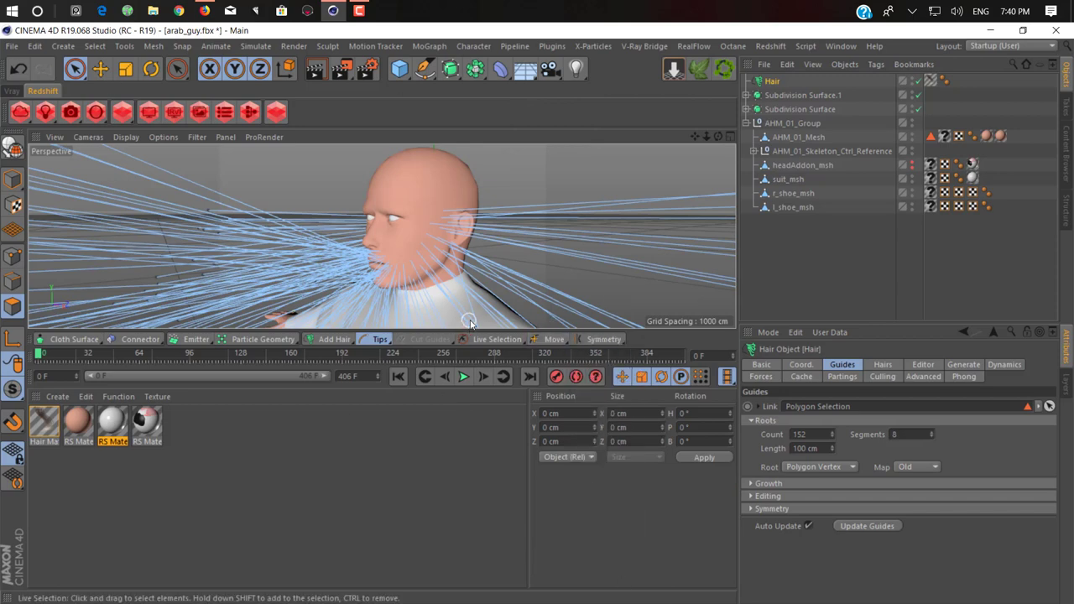
drag(473, 328, 453, 531)
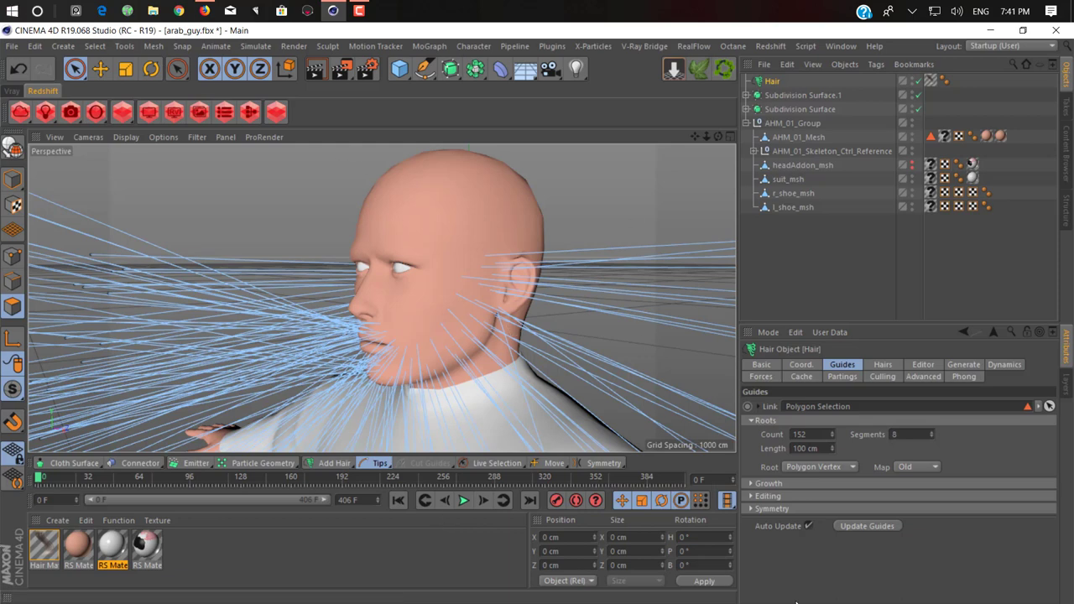
Preview-render the face with Alt+R, zoom out, and select the Hair object.
click(100, 69)
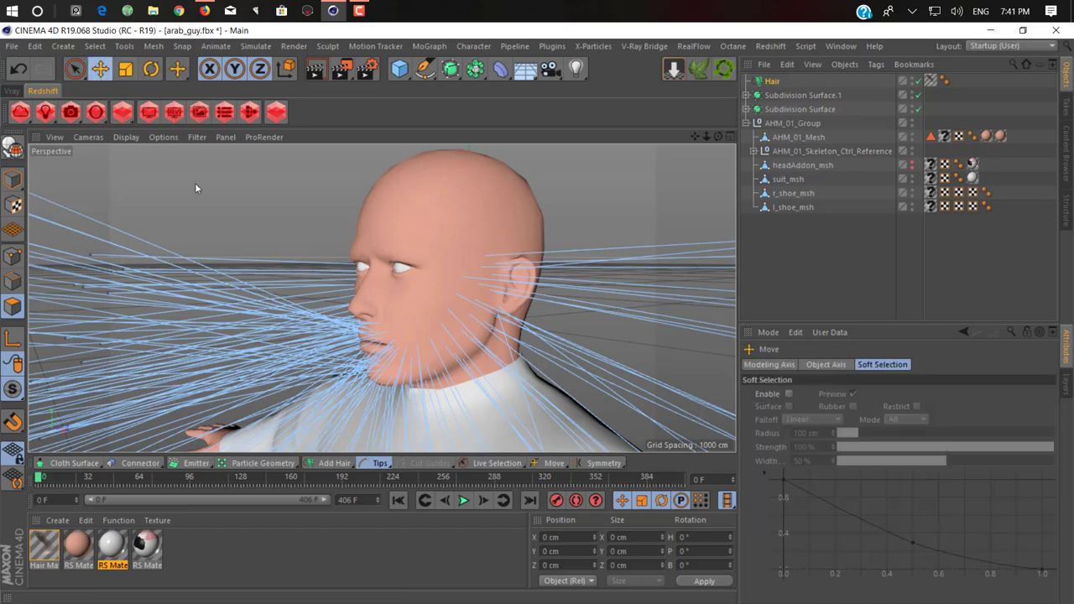
mouse_move(252, 206)
alt+mouse_down()
mouse_move(329, 296)
mouse_move(281, 259)
mouse_move(353, 250)
alt+mouse_up()
scroll(329, 295, up, 5)
key(alt+r)
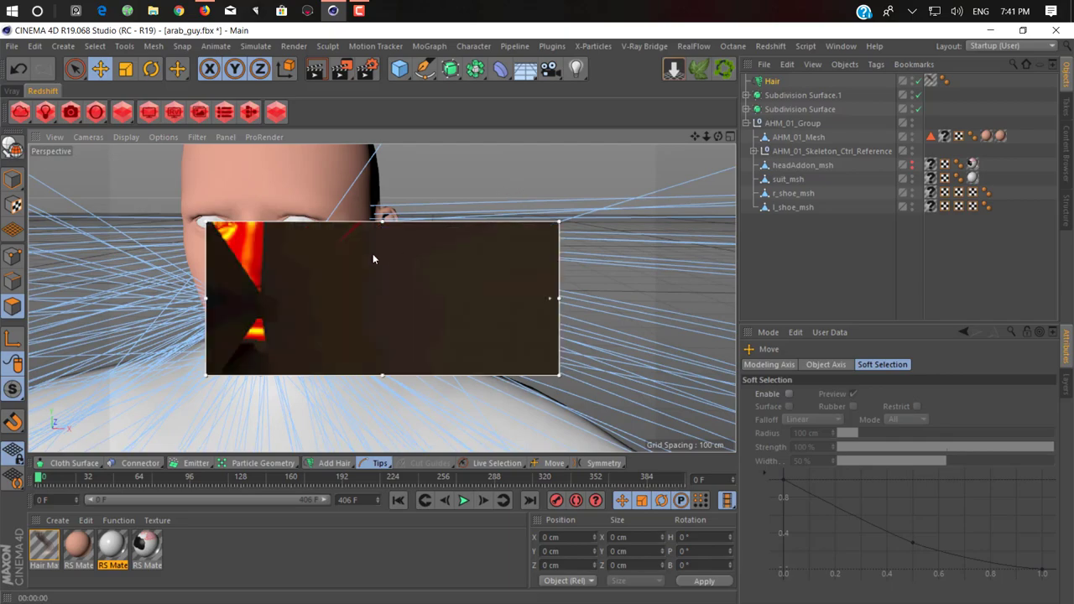
key(alt+r)
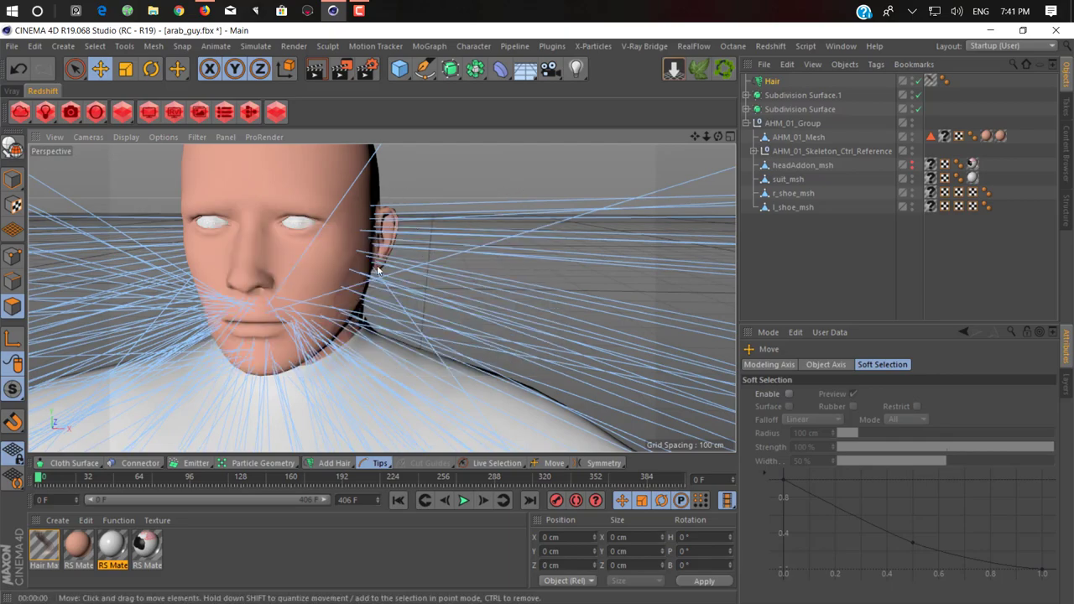
mouse_move(381, 266)
alt+mouse_down()
mouse_move(386, 286)
mouse_move(432, 278)
alt+mouse_up()
scroll(386, 285, down, 4)
scroll(390, 302, down, 2)
scroll(390, 306, down, 2)
scroll(432, 278, up, 4)
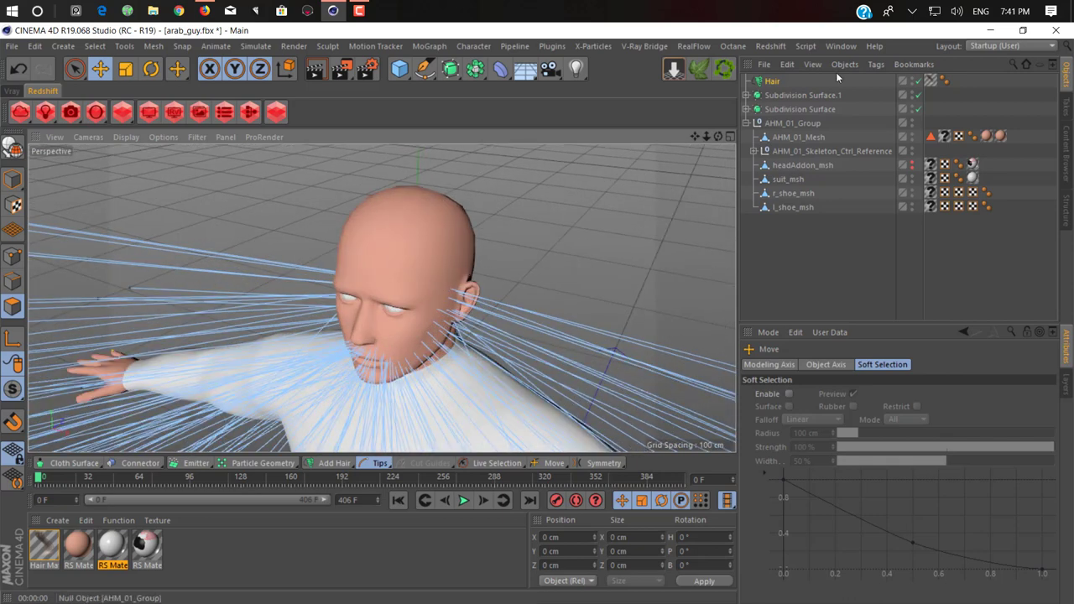
click(771, 81)
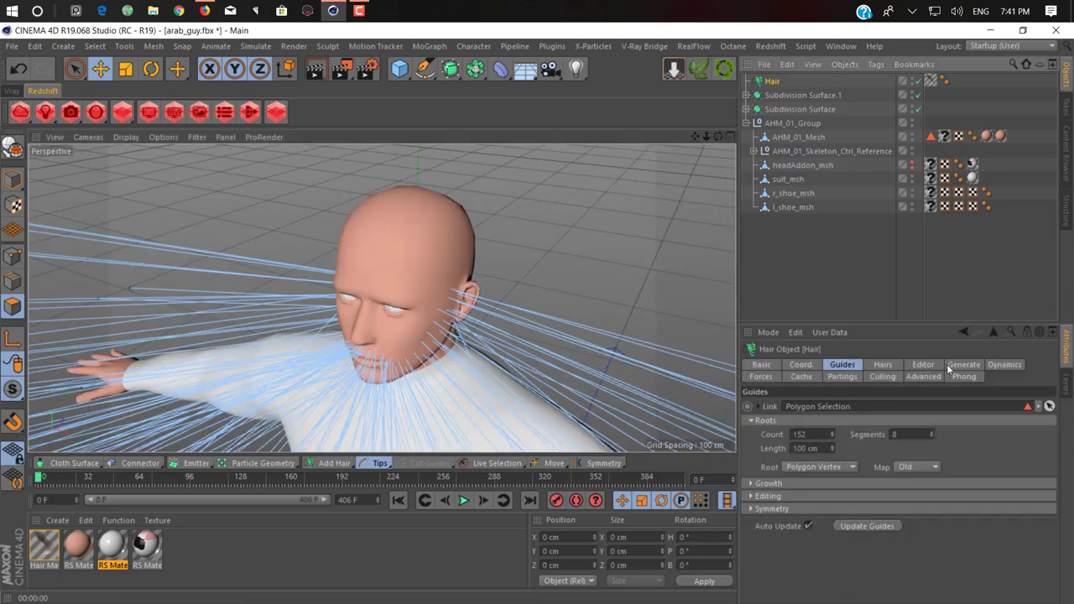
Set the Hair guides' Roots Length to 0.5 cm.
click(846, 376)
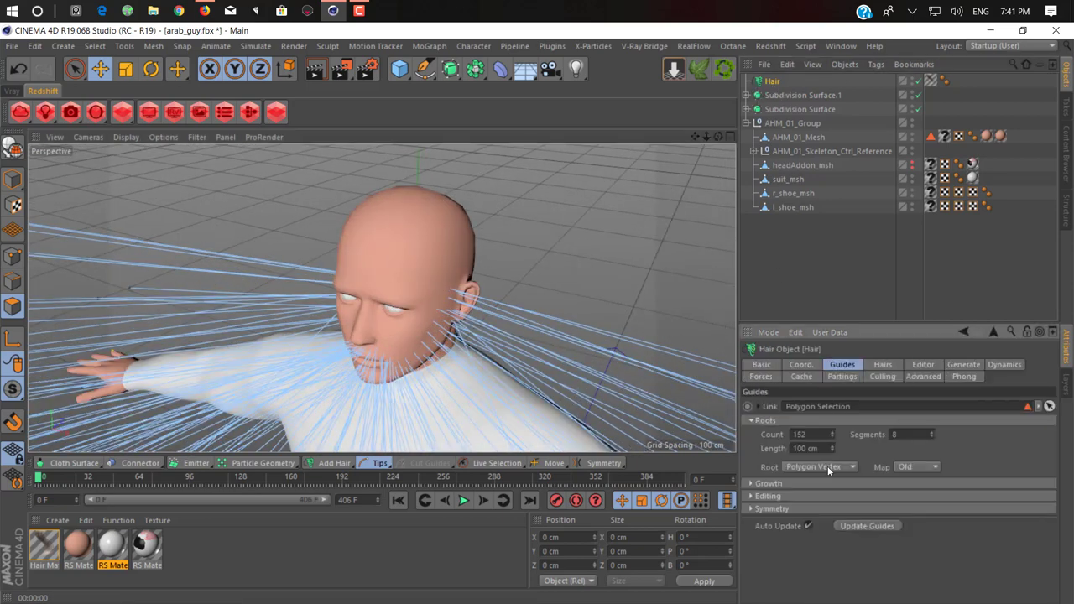
drag(831, 448, 830, 503)
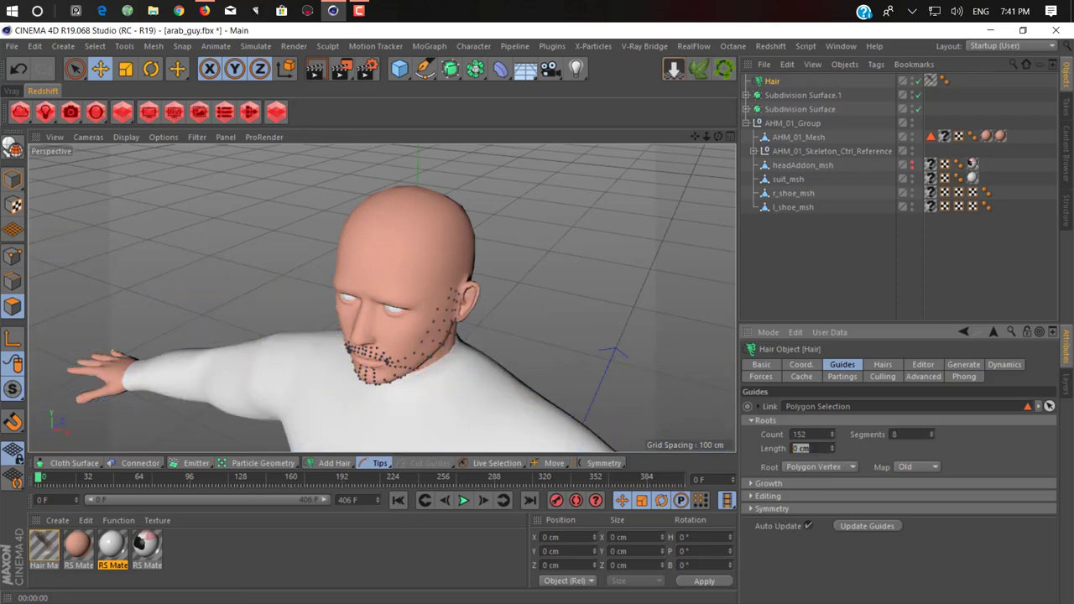
text(1)
key(Return)
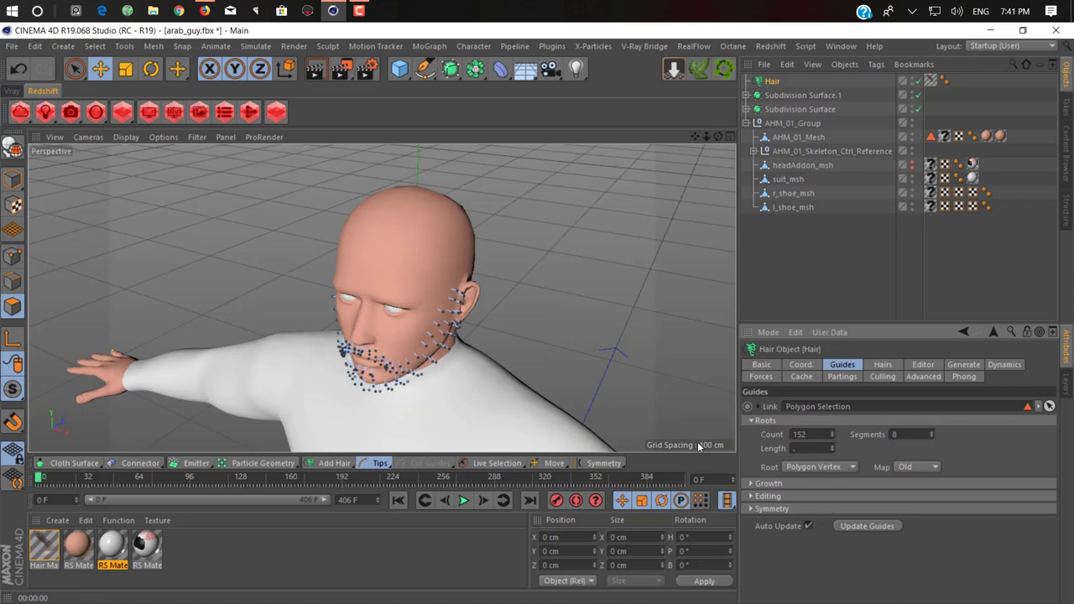
key(Return)
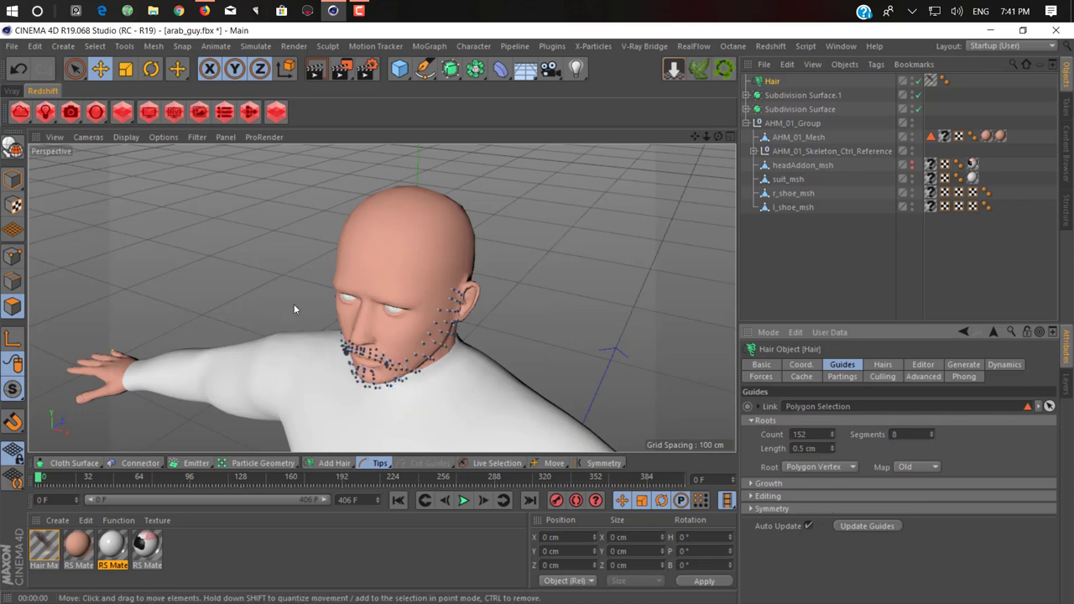
Orbit around the head to inspect the short beard guides.
mouse_move(279, 315)
alt+mouse_down()
mouse_move(458, 330)
mouse_move(407, 358)
mouse_move(402, 330)
mouse_move(420, 314)
mouse_move(361, 265)
alt+mouse_up()
scroll(407, 358, up, 5)
mouse_move(455, 330)
alt+mouse_down()
mouse_move(502, 385)
mouse_move(373, 298)
mouse_move(155, 323)
mouse_move(602, 311)
mouse_move(541, 261)
alt+mouse_up()
alt+drag(365, 314, 470, 309)
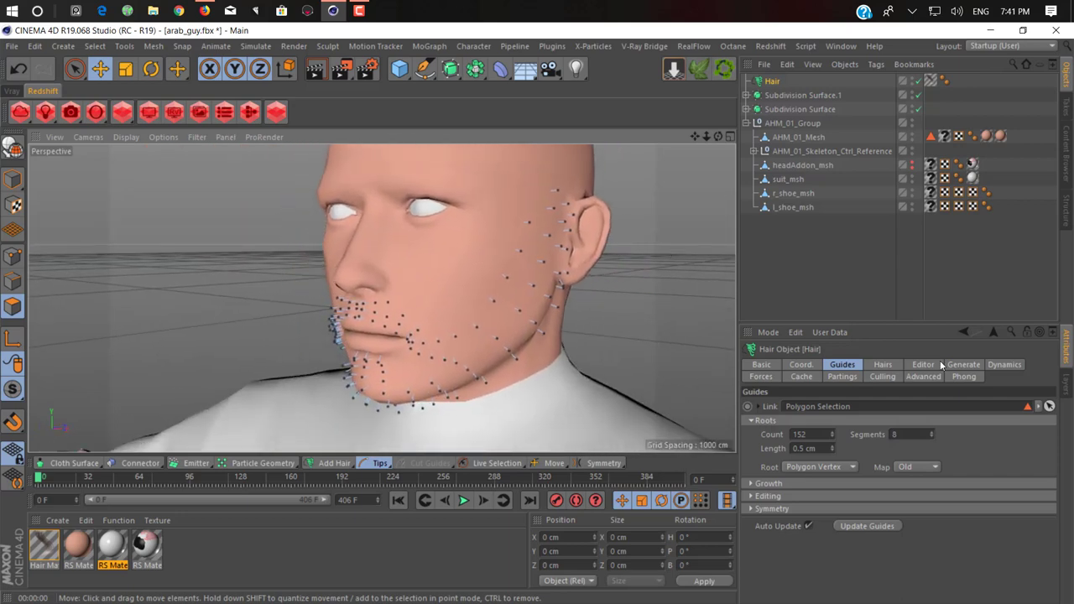
Open the Hairs tab and viewport-render the bearded head from side and front.
click(882, 365)
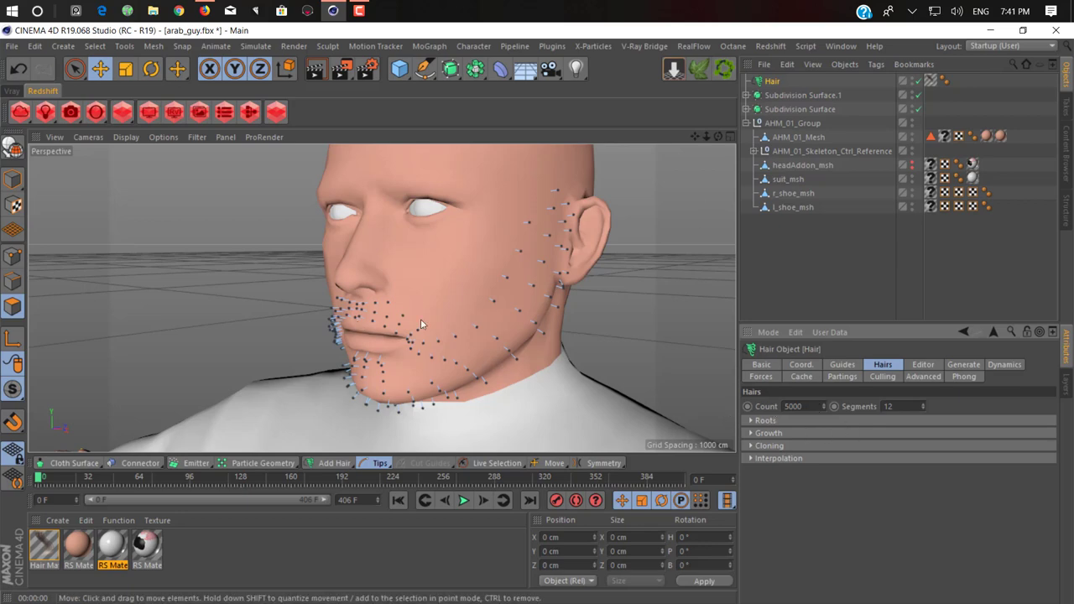
click(315, 69)
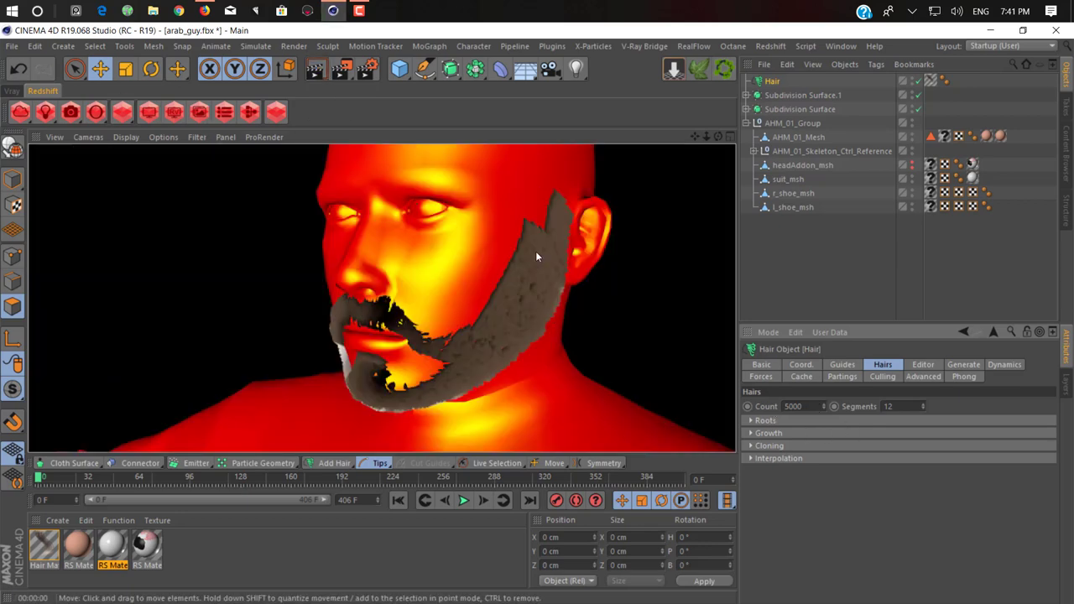
alt+drag(344, 305, 403, 312)
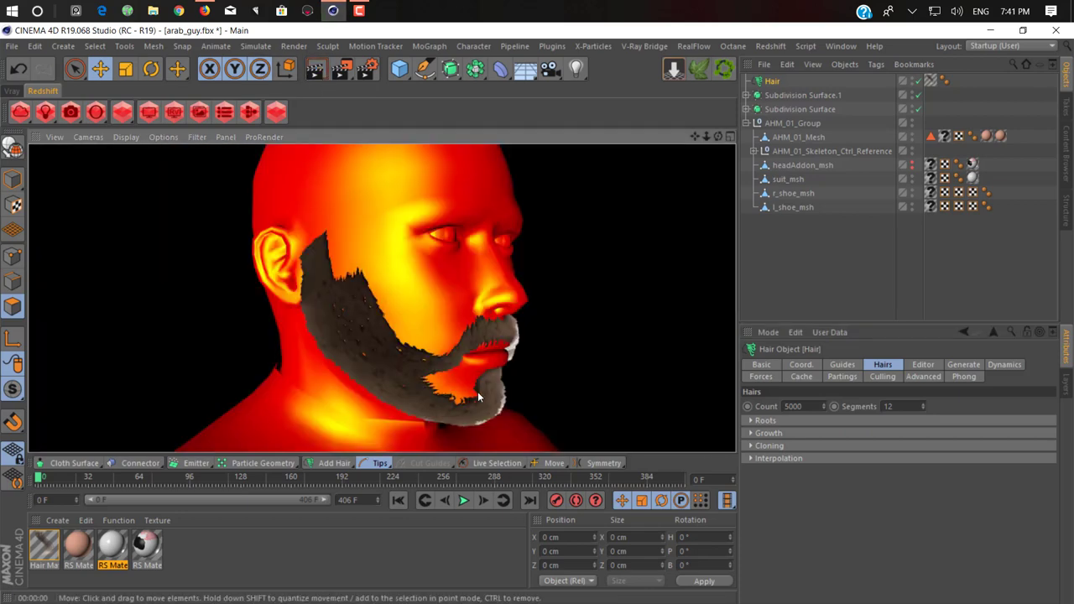
alt+drag(495, 386, 290, 388)
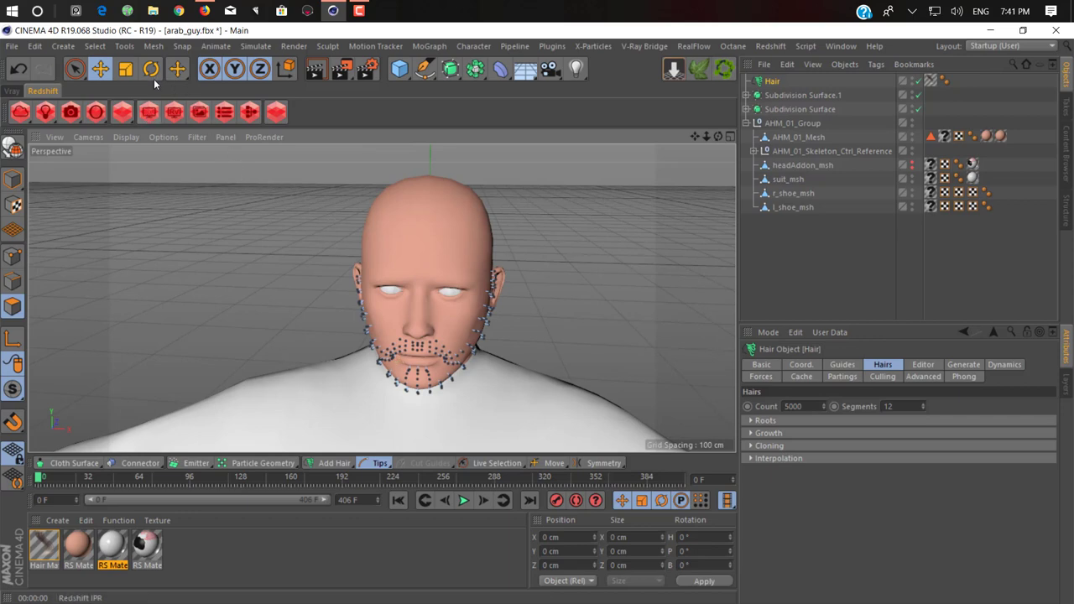
Open the Redshift RenderView and move it to the right of the head.
click(172, 115)
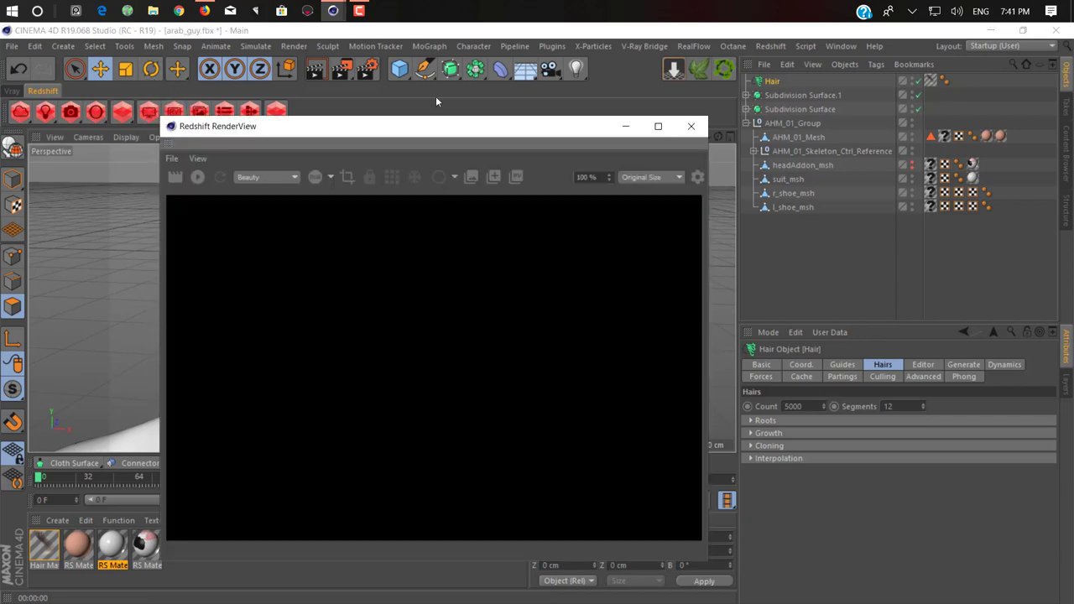
drag(501, 147, 908, 197)
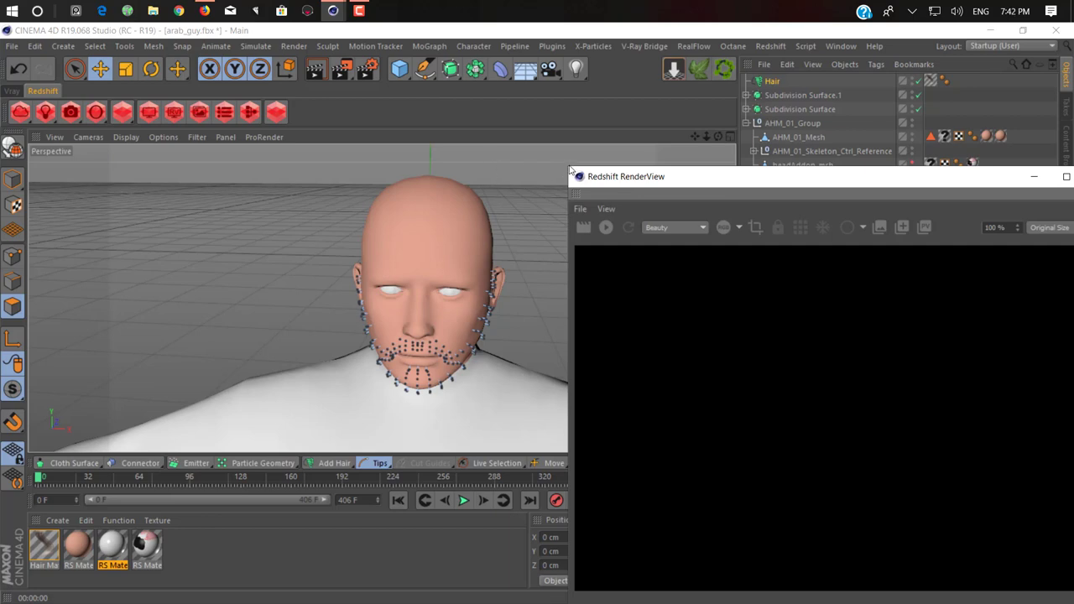
drag(577, 176, 776, 298)
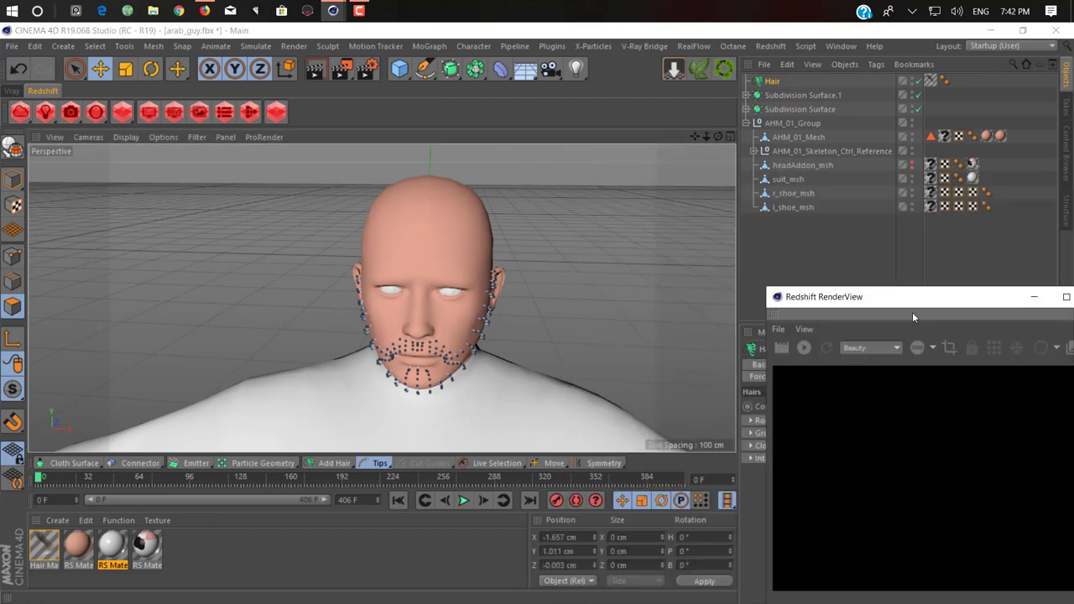
mouse_move(912, 306)
mouse_down()
mouse_move(649, 223)
mouse_move(811, 237)
mouse_up()
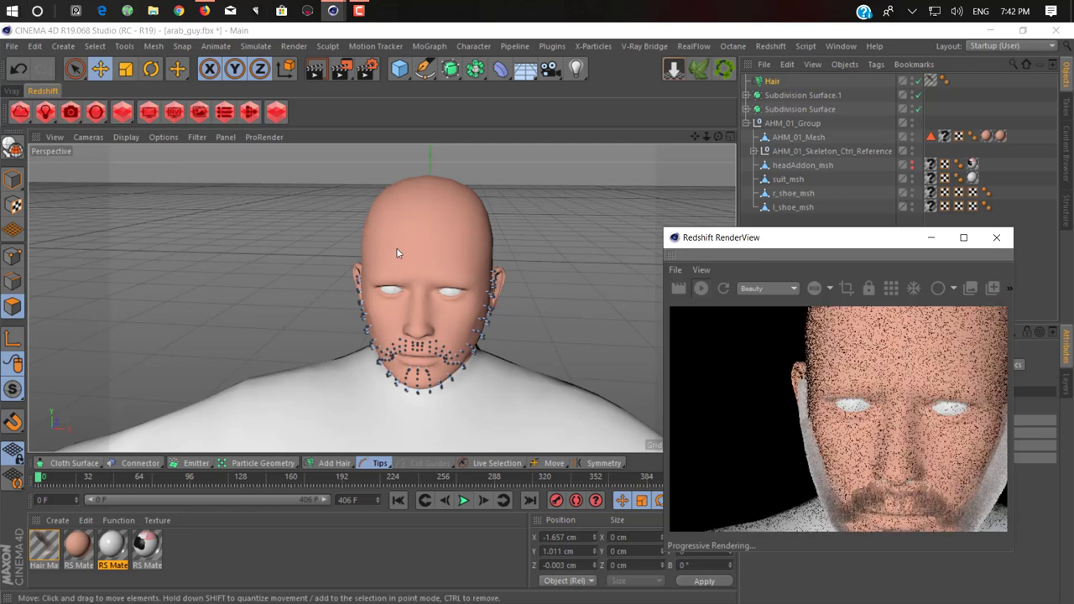
Orbit and zoom the viewport so the RenderView re-renders the beard from several angles.
mouse_move(398, 253)
alt+mouse_down()
mouse_move(398, 320)
mouse_move(525, 342)
mouse_move(509, 300)
mouse_move(489, 306)
mouse_move(647, 285)
mouse_move(623, 293)
alt+mouse_up()
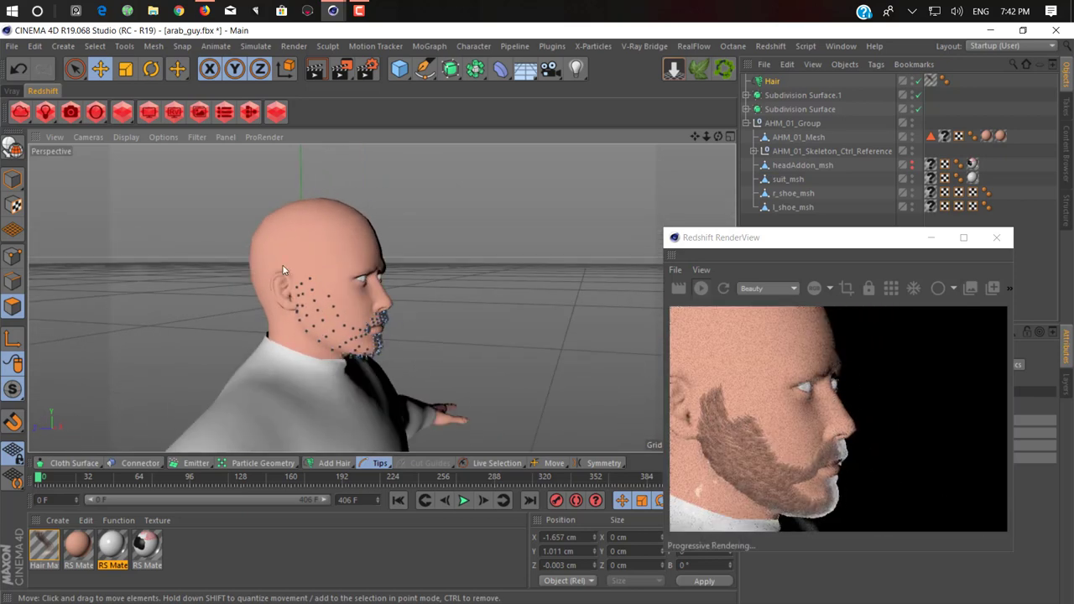
scroll(411, 392, up, 5)
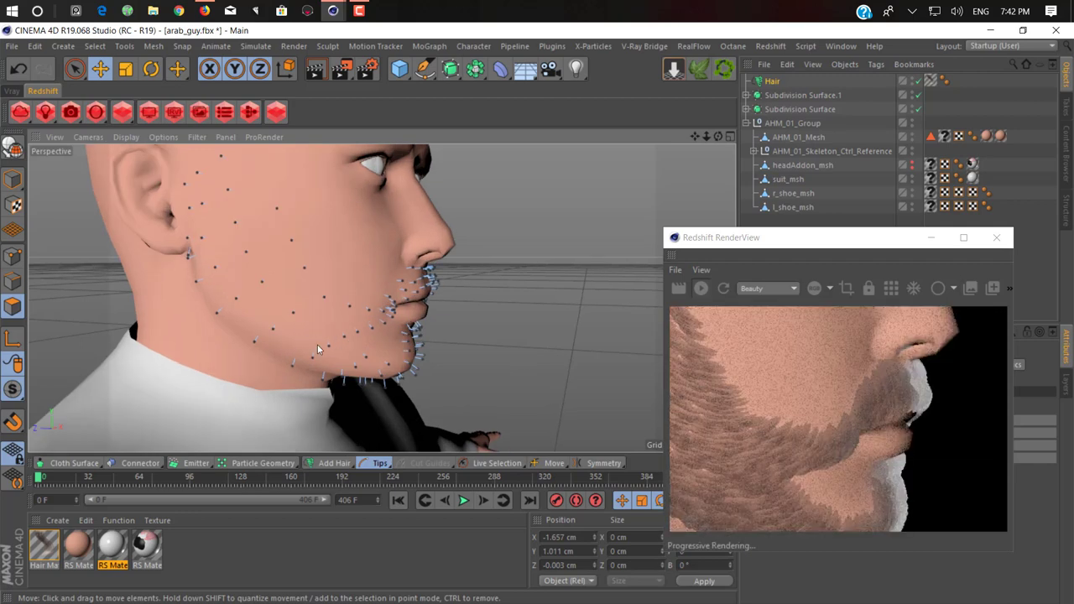
scroll(317, 349, up, 3)
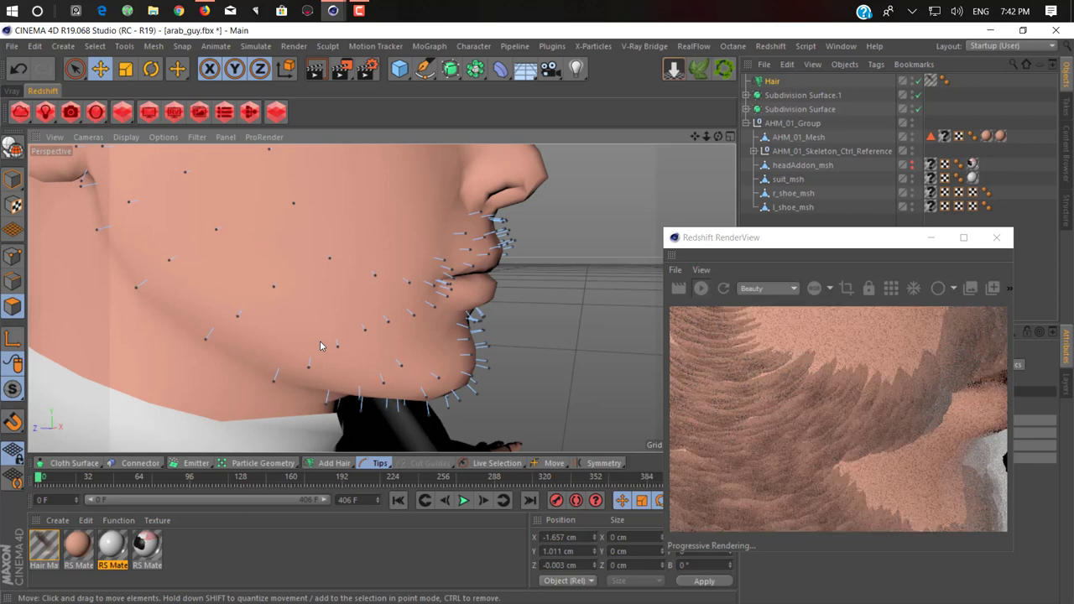
scroll(320, 341, down, 3)
scroll(410, 346, down, 4)
scroll(420, 331, down, 2)
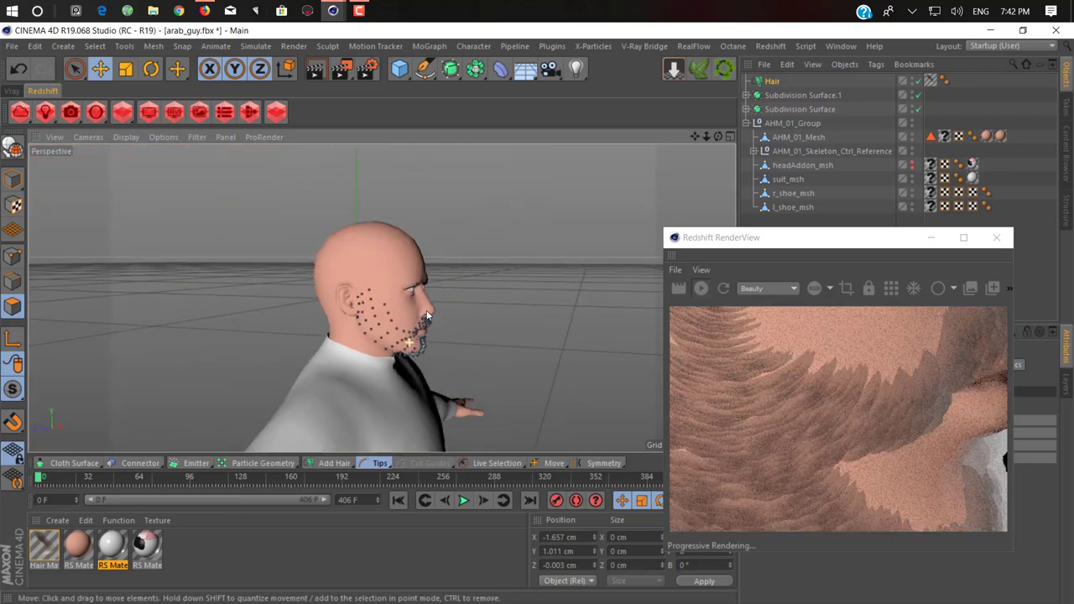
mouse_move(427, 315)
alt+mouse_down()
mouse_move(309, 327)
mouse_move(401, 312)
mouse_move(369, 344)
alt+mouse_up()
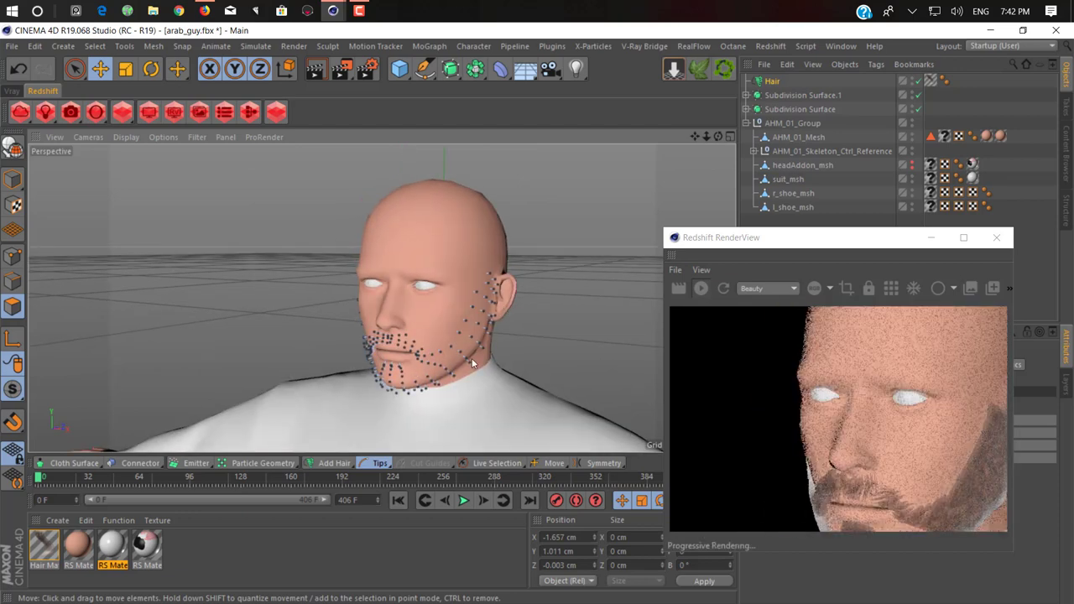
alt+drag(487, 338, 419, 327)
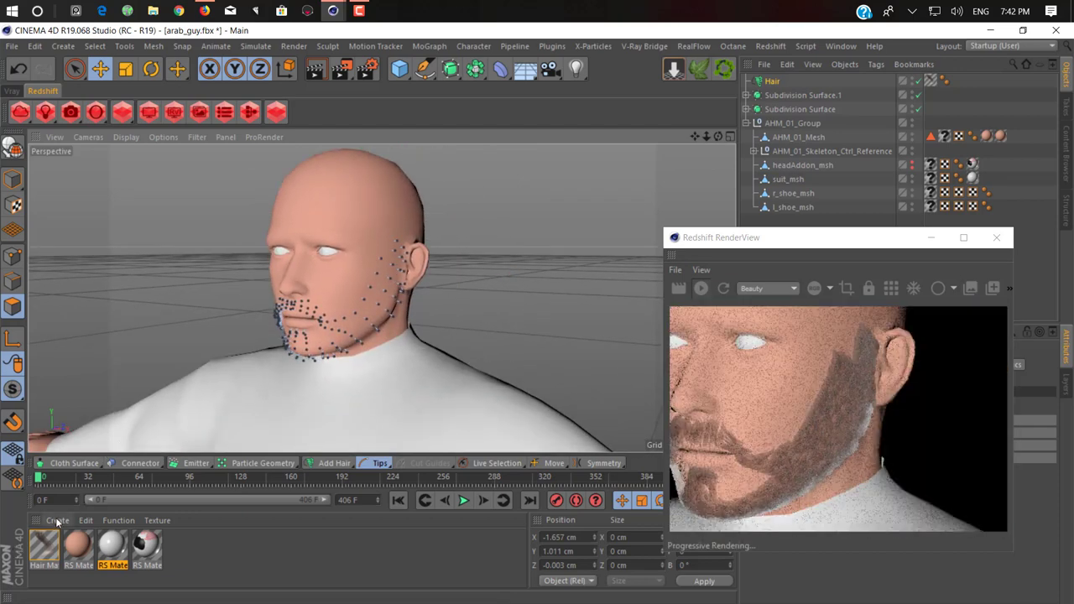
Create a new RS Material and drag it onto the Hair object.
click(57, 520)
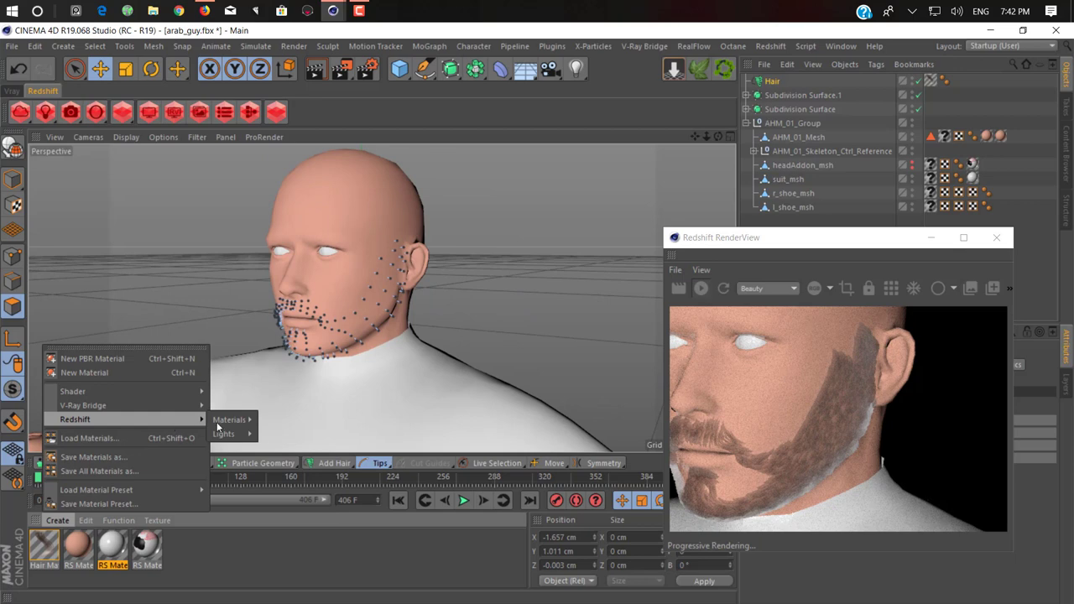
mouse_move(230, 419)
click(313, 420)
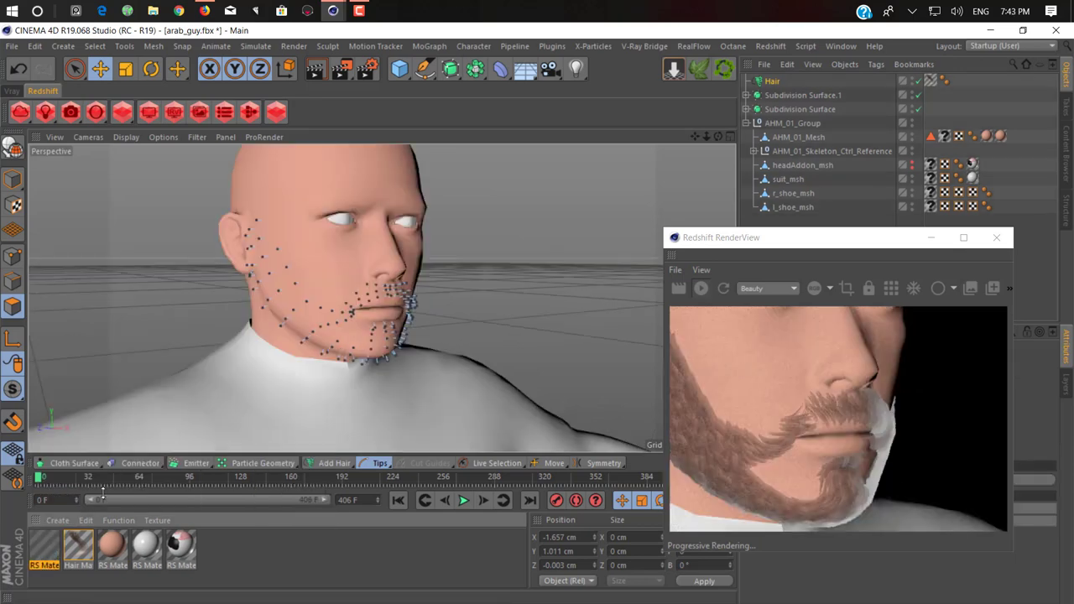
drag(774, 82, 774, 81)
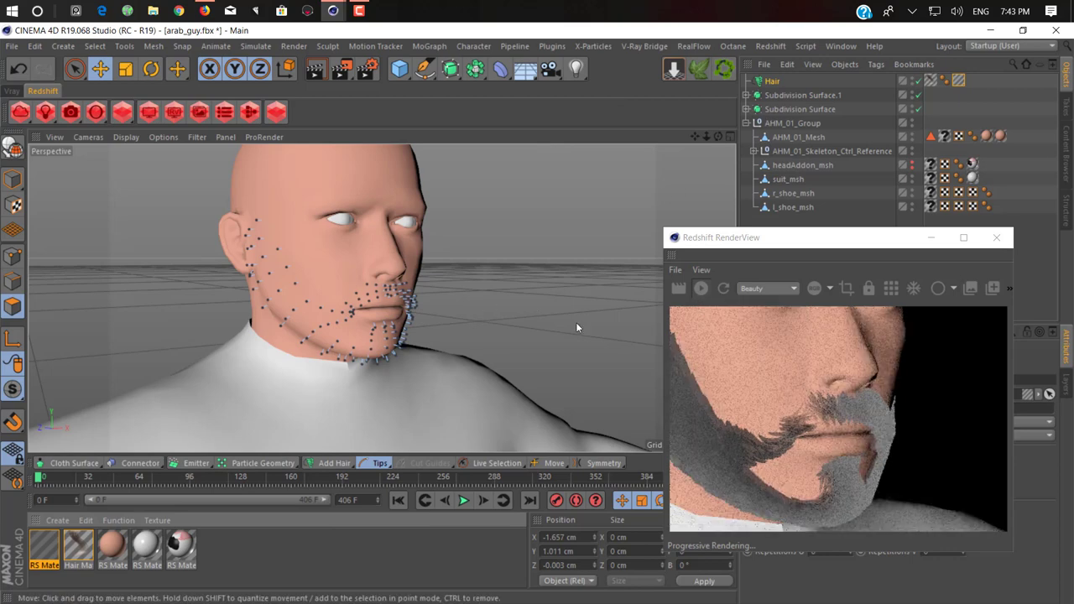
mouse_move(551, 326)
alt+mouse_down()
mouse_move(364, 340)
mouse_move(495, 303)
alt+mouse_up()
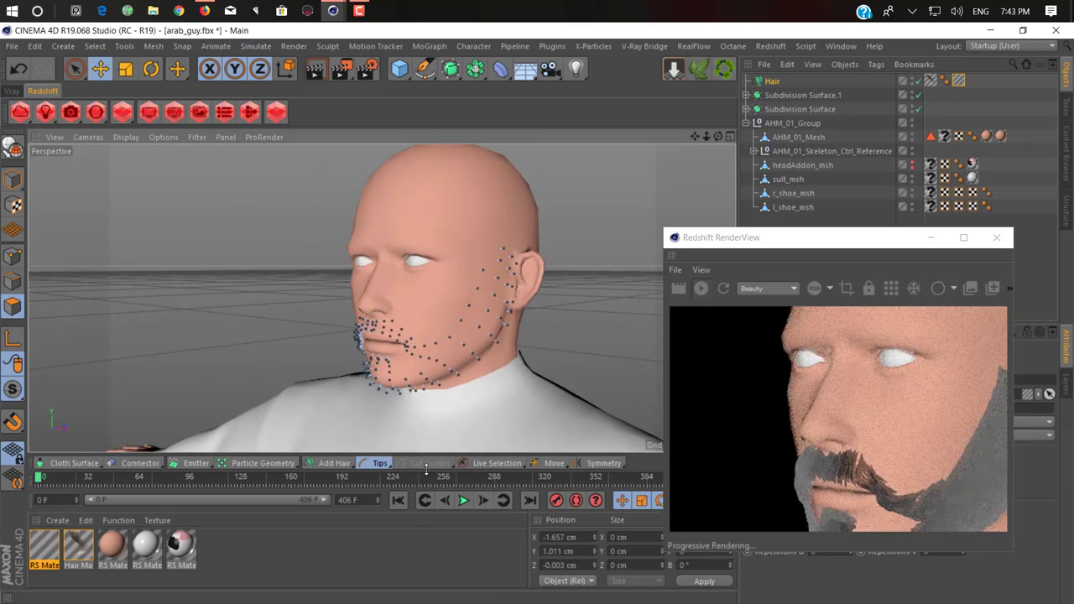
Give the beard material a near-black diffuse, reflection weight 0.395 and lower roughness.
double_click(44, 549)
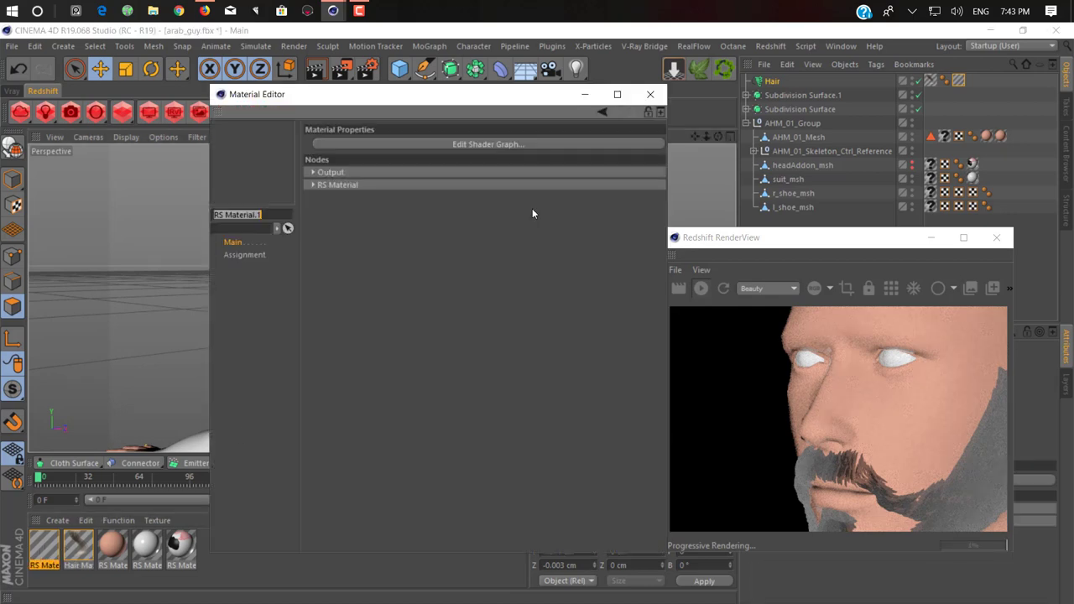
click(471, 188)
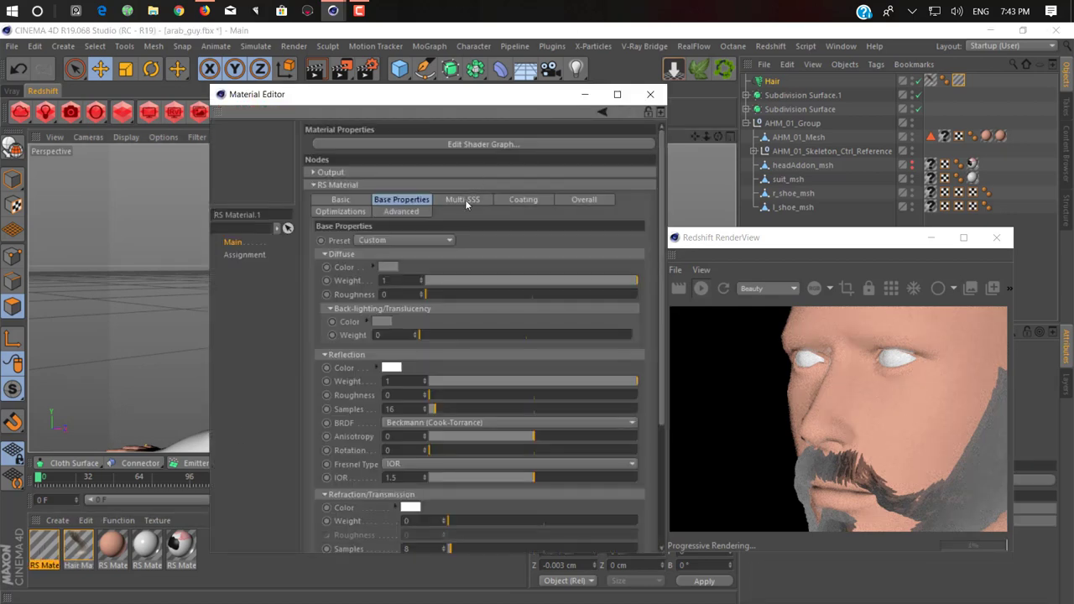
click(386, 267)
mouse_move(394, 292)
mouse_down()
mouse_move(356, 292)
mouse_move(353, 307)
mouse_up()
click(361, 314)
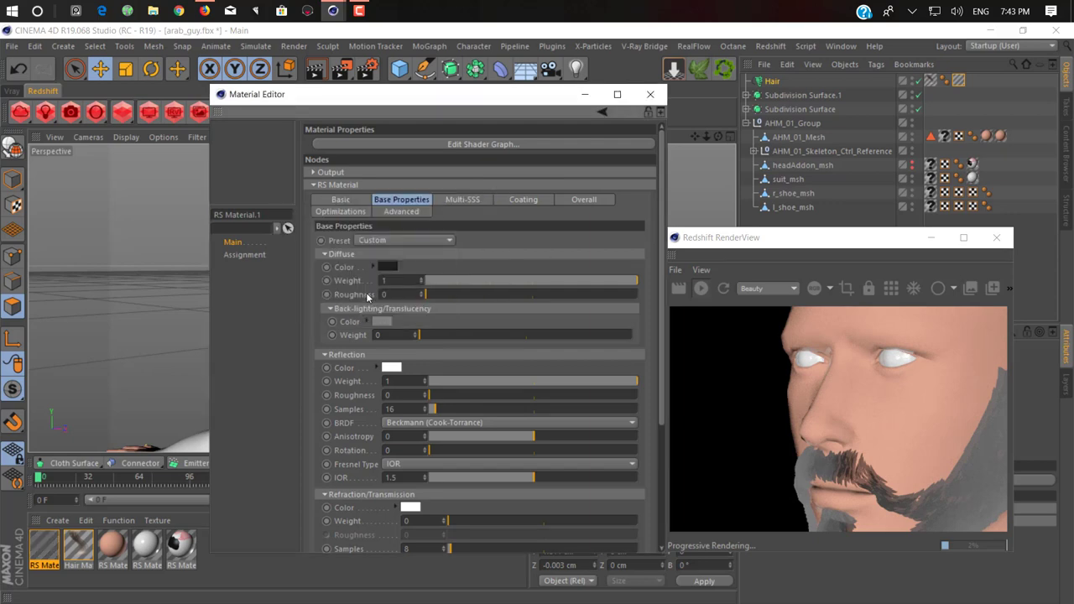
drag(561, 383, 513, 388)
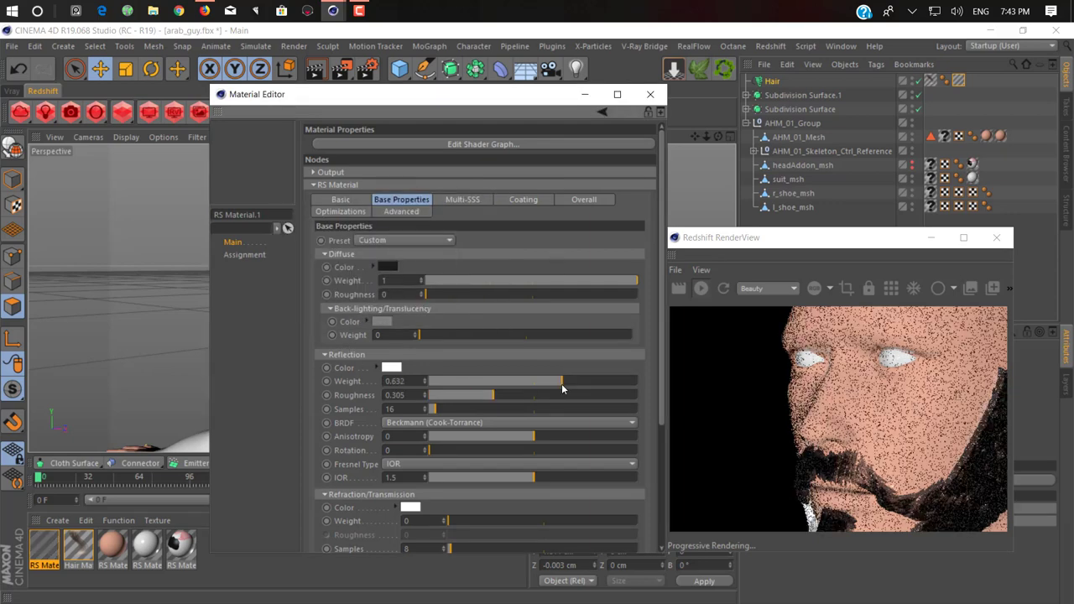
click(470, 397)
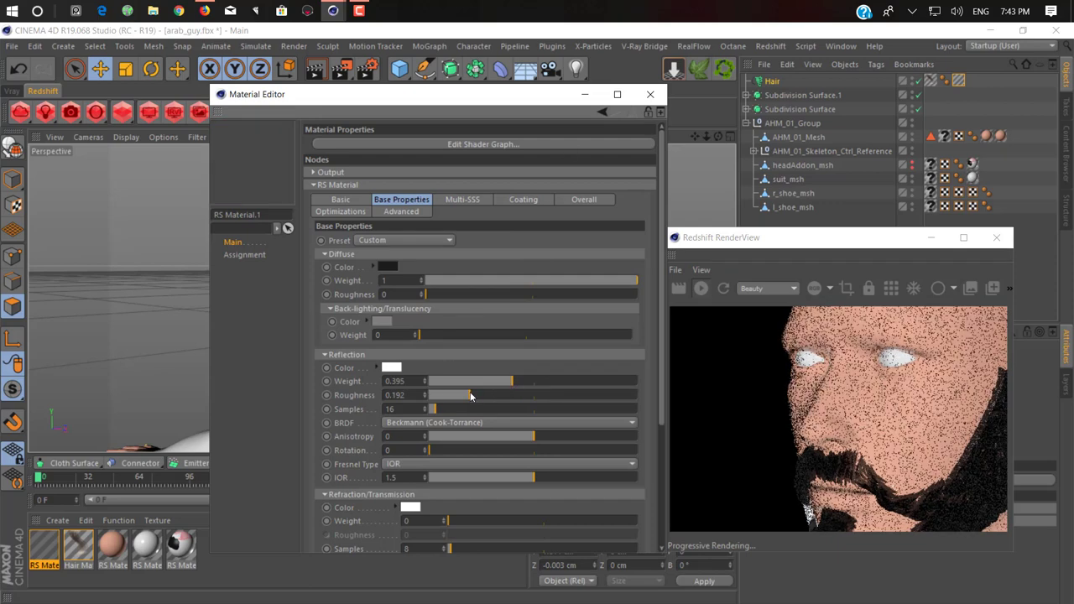
click(650, 93)
mouse_move(426, 299)
alt+mouse_down()
mouse_move(604, 295)
mouse_move(401, 353)
mouse_move(439, 283)
mouse_move(357, 278)
alt+mouse_up()
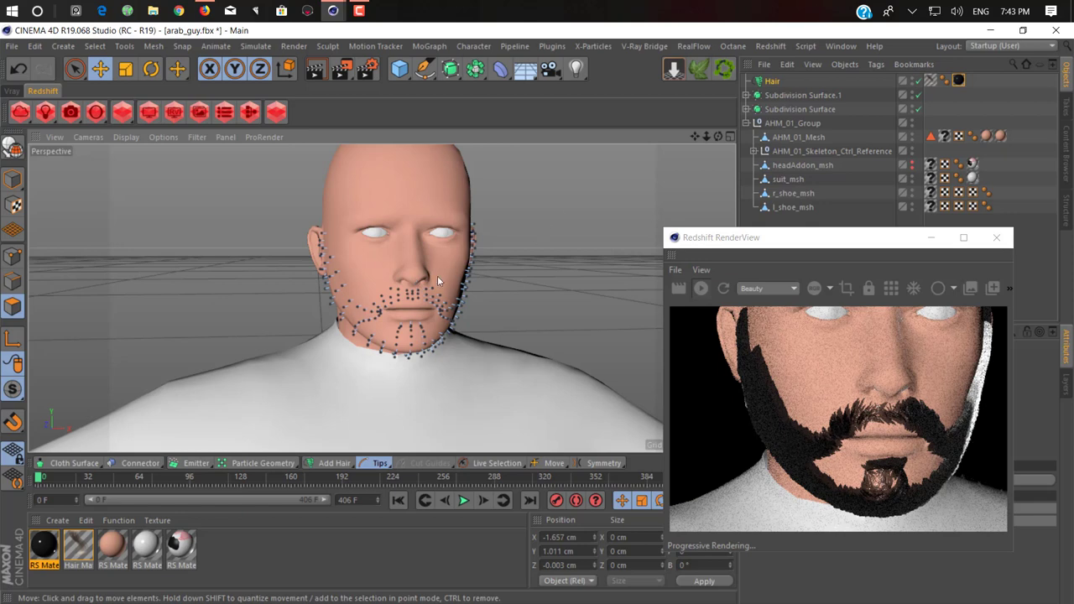
Dim the Hair Mat's primary specular colour to 23% value.
double_click(79, 546)
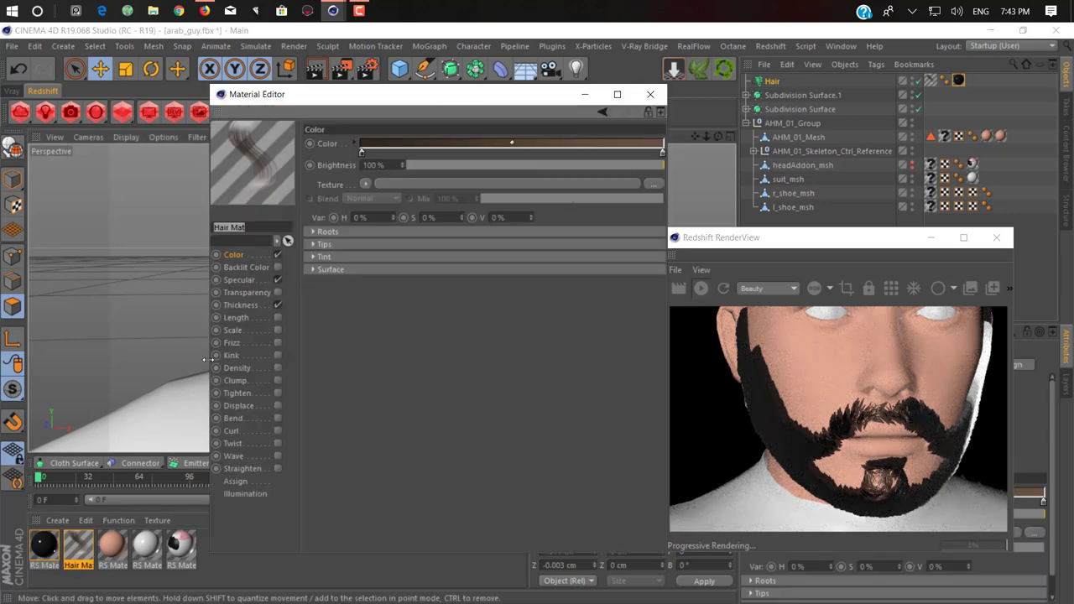
click(241, 281)
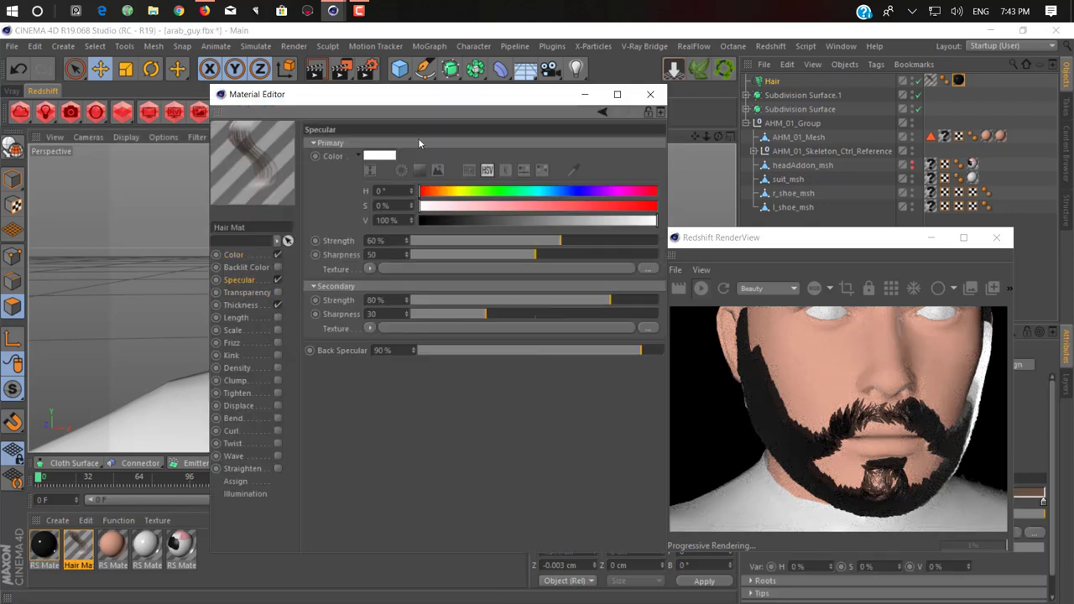
click(380, 155)
drag(391, 186, 368, 184)
click(360, 208)
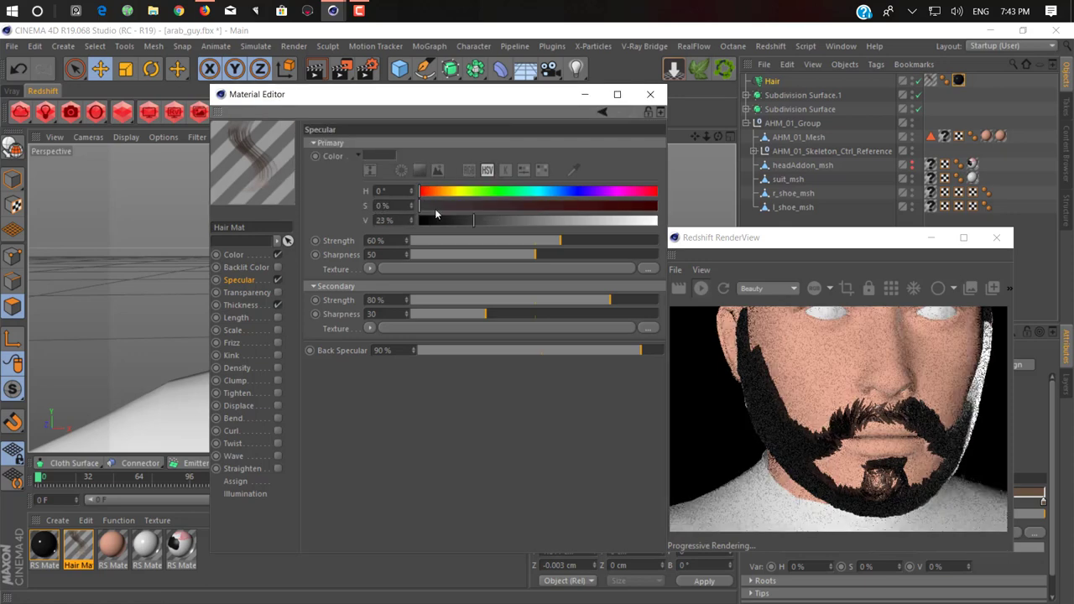
Darken the Hair Mat colour gradient knot to brown H28 S16 V23.
click(233, 254)
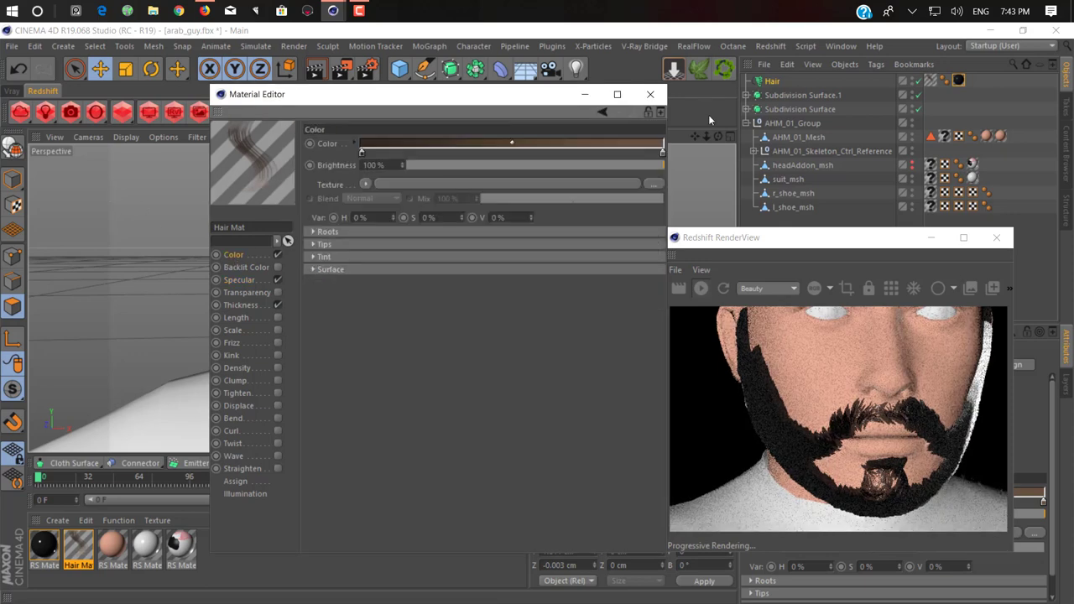
click(660, 152)
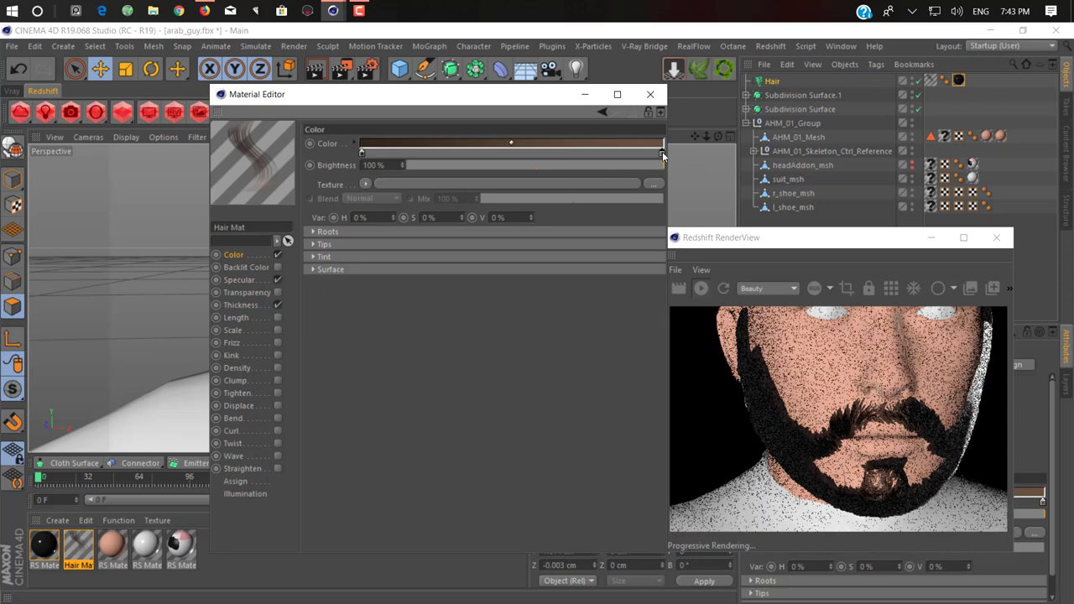
double_click(659, 152)
drag(665, 179, 633, 163)
click(646, 181)
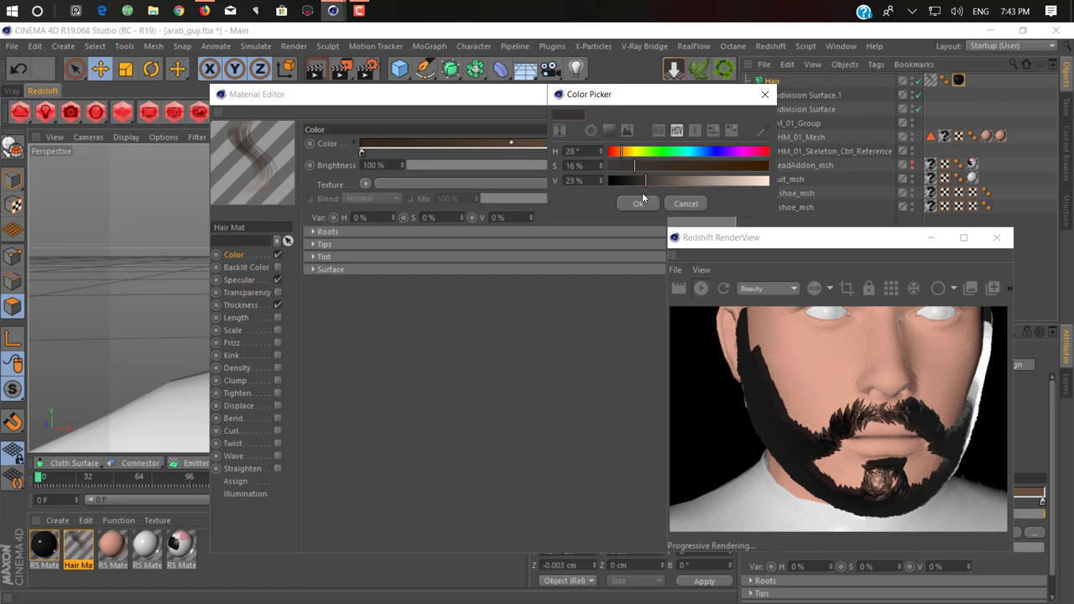
click(639, 203)
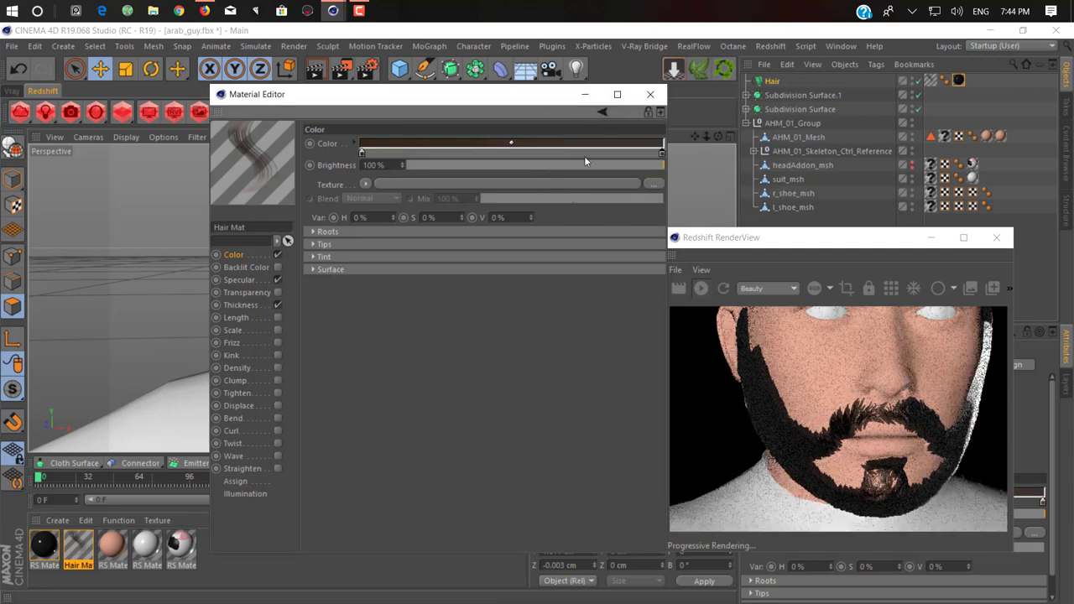
Close the material editor and add a Redshift Dome Light to the scene.
click(585, 94)
click(47, 113)
click(112, 179)
Minimize the Redshift RenderView and view the head in profile and frontal close-up.
alt+drag(364, 273, 260, 310)
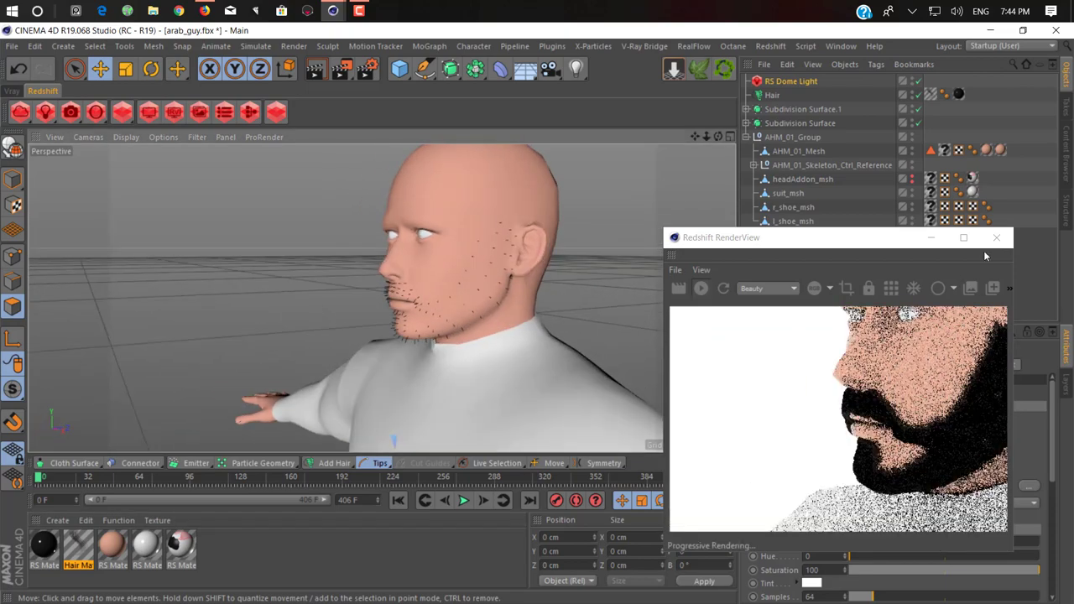
mouse_move(311, 317)
alt+mouse_down()
mouse_move(408, 326)
mouse_move(254, 301)
mouse_move(470, 287)
mouse_move(421, 316)
mouse_move(505, 306)
alt+mouse_up()
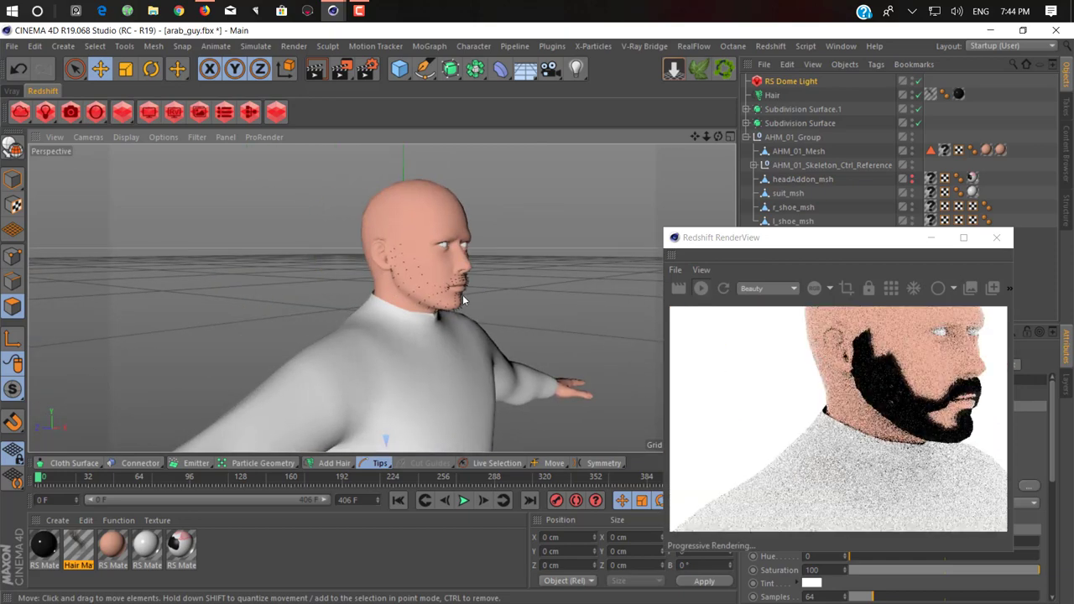
scroll(466, 293, up, 1)
scroll(456, 315, up, 1)
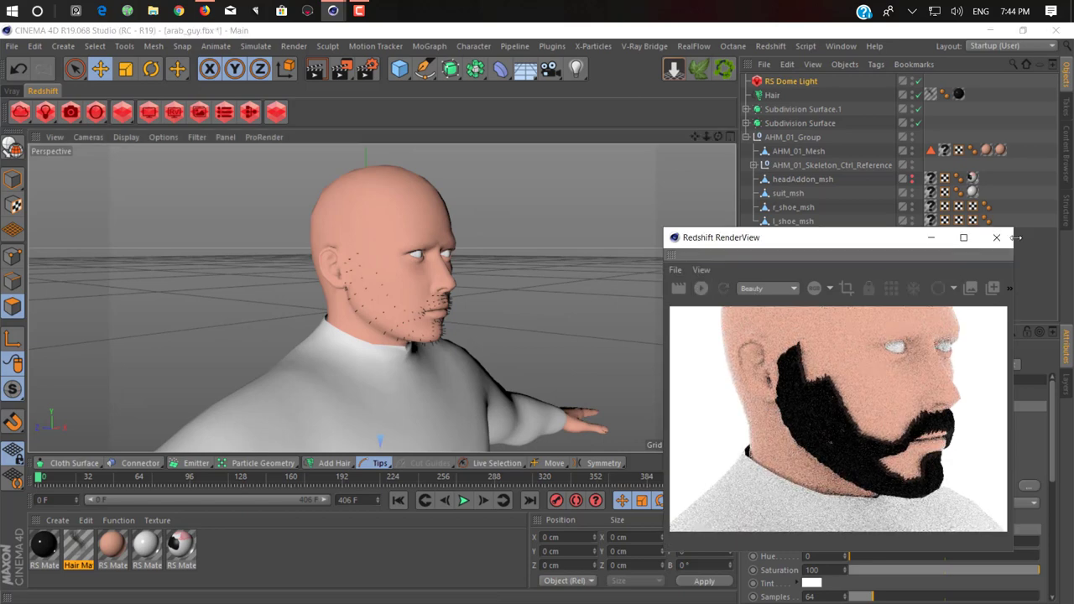
click(932, 237)
scroll(403, 305, up, 2)
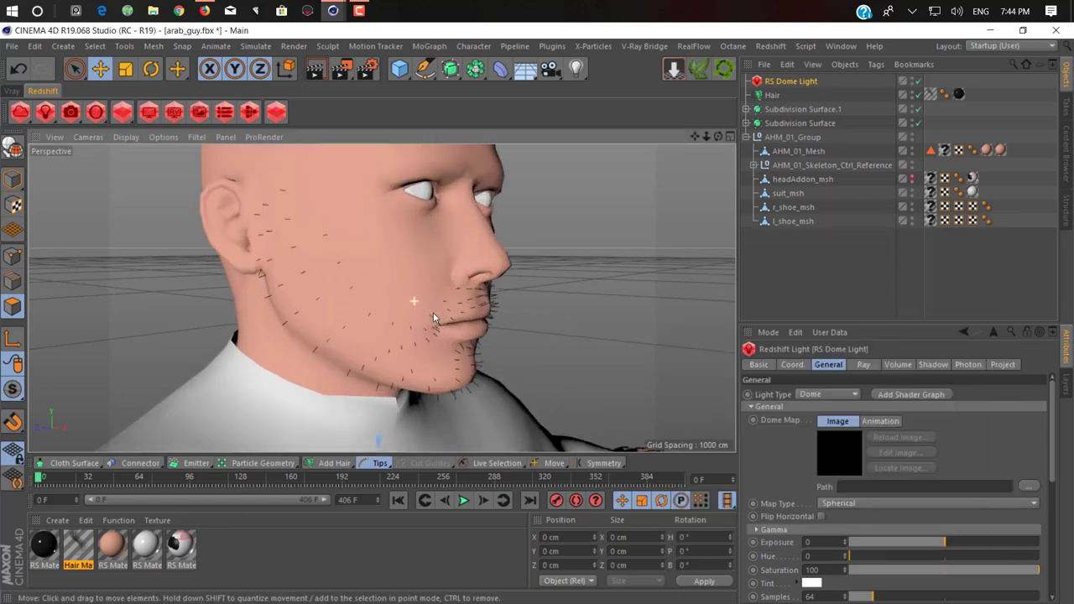
alt+drag(403, 304, 354, 296)
scroll(354, 296, up, 2)
Set the Hair object's editor Display to Hair Lines.
click(772, 95)
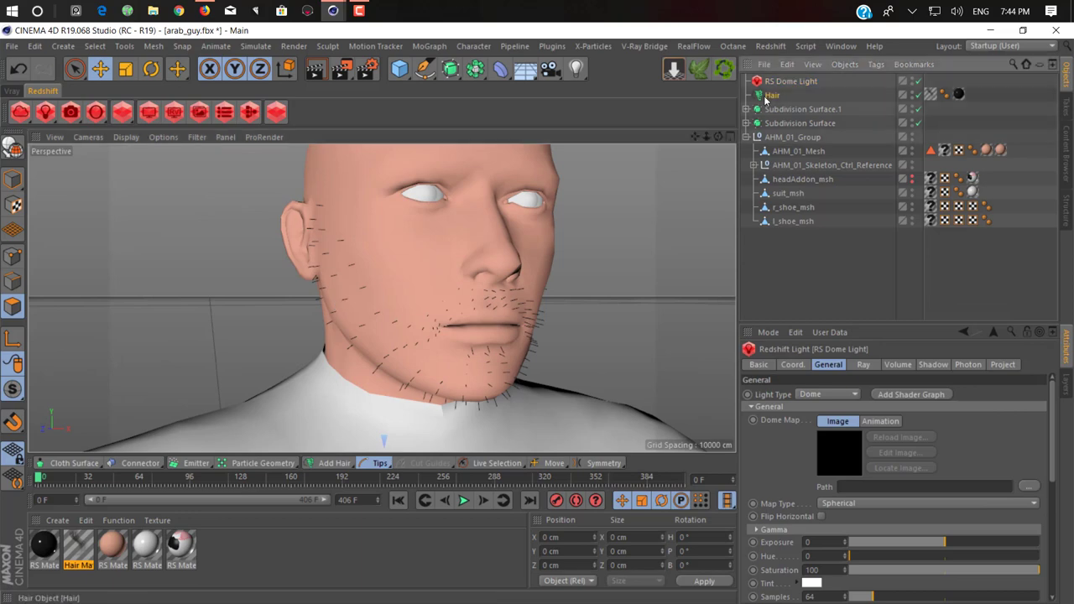
click(923, 366)
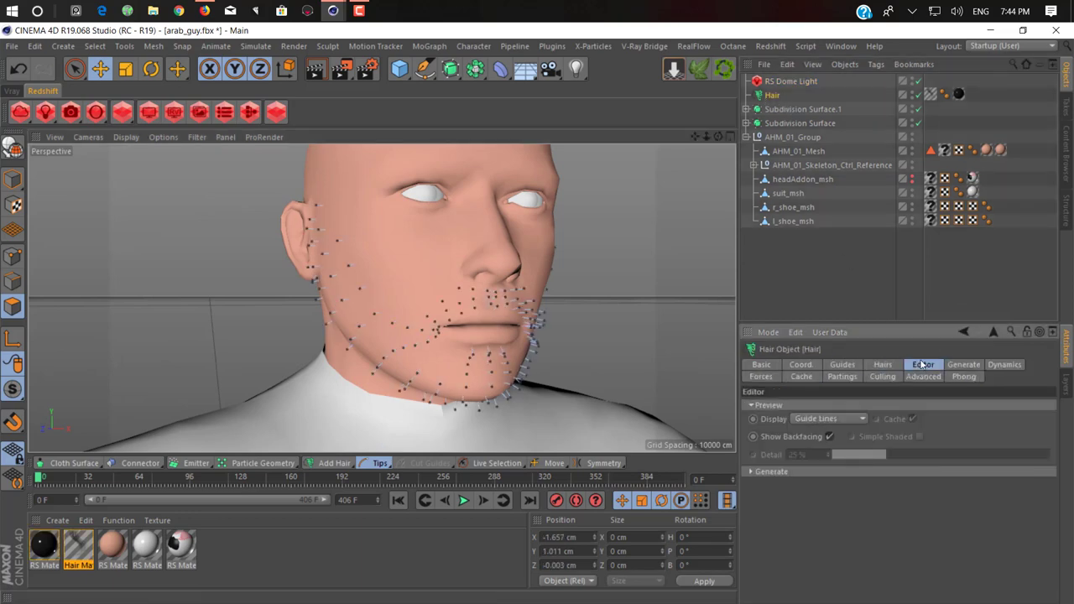
click(821, 418)
click(819, 476)
Set the hair preview Detail to about 32%, checking the beard from several angles.
mouse_move(564, 409)
alt+mouse_down()
mouse_move(548, 310)
mouse_move(561, 378)
mouse_move(433, 369)
alt+mouse_up()
alt+drag(605, 364, 512, 349)
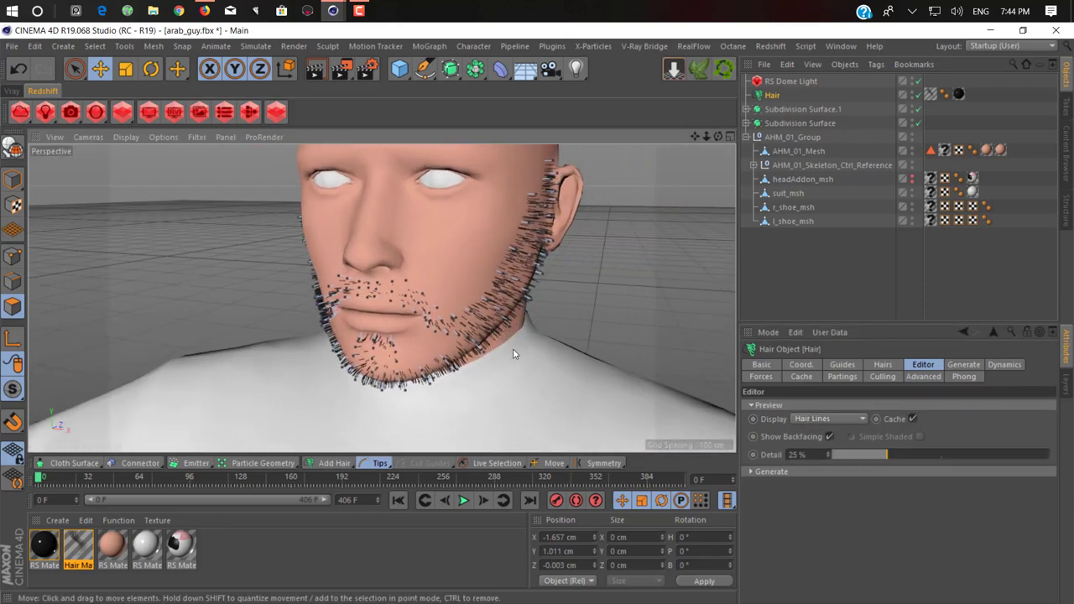
mouse_move(514, 277)
alt+mouse_down()
mouse_move(381, 266)
mouse_move(451, 247)
mouse_move(573, 240)
mouse_move(599, 308)
mouse_move(650, 367)
alt+mouse_up()
drag(962, 457, 1049, 455)
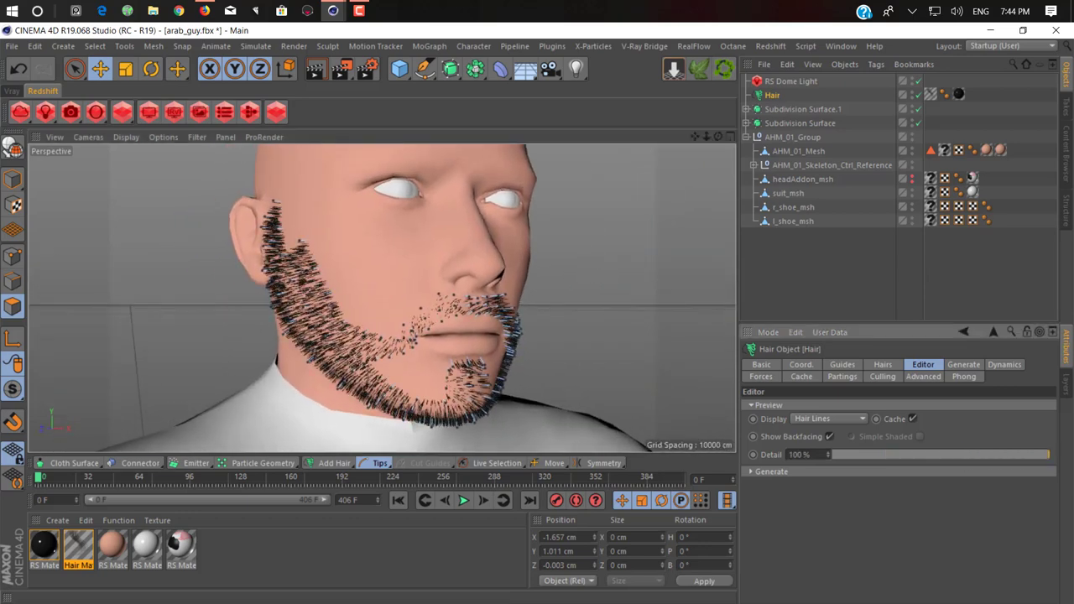
mouse_move(176, 354)
alt+mouse_down()
mouse_move(257, 357)
mouse_move(377, 294)
alt+mouse_up()
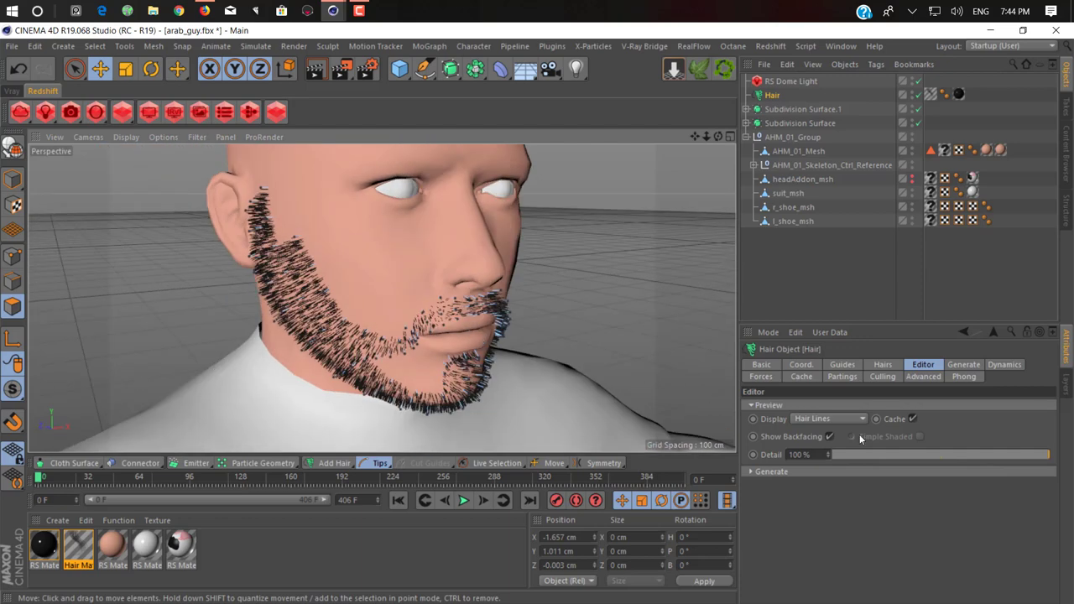
drag(987, 454, 901, 459)
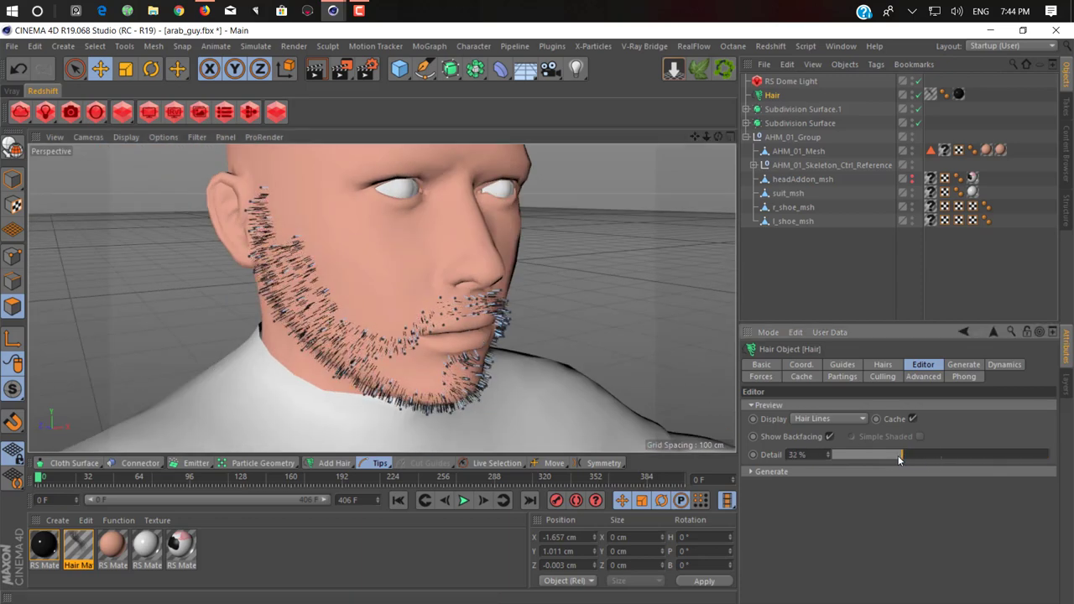
Raise the hair count to 50000, inspect the denser beard, and save arab_guy.fbx.
click(883, 365)
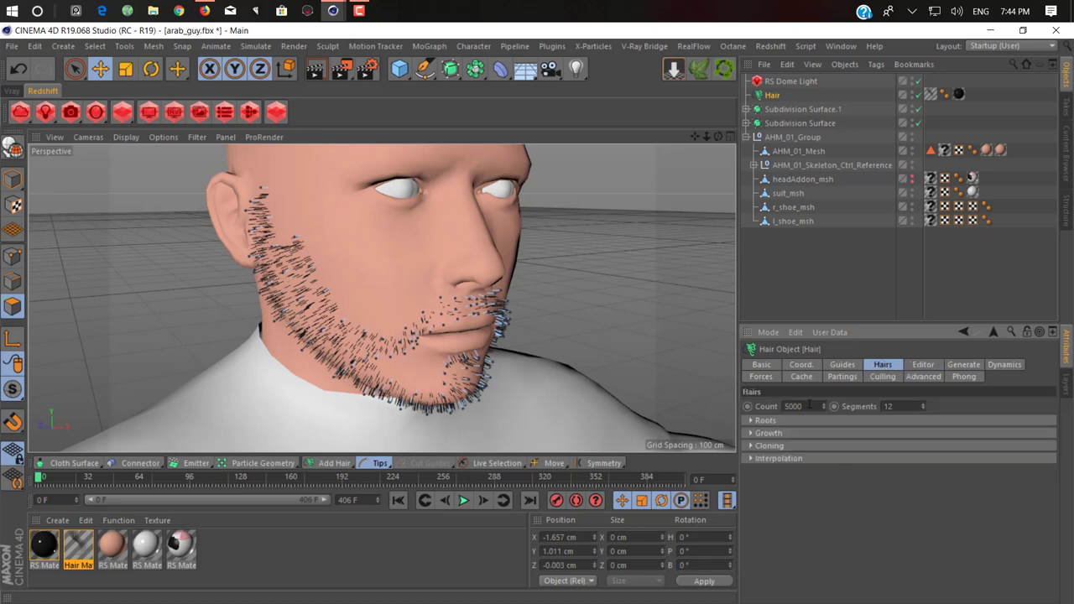
key(Return)
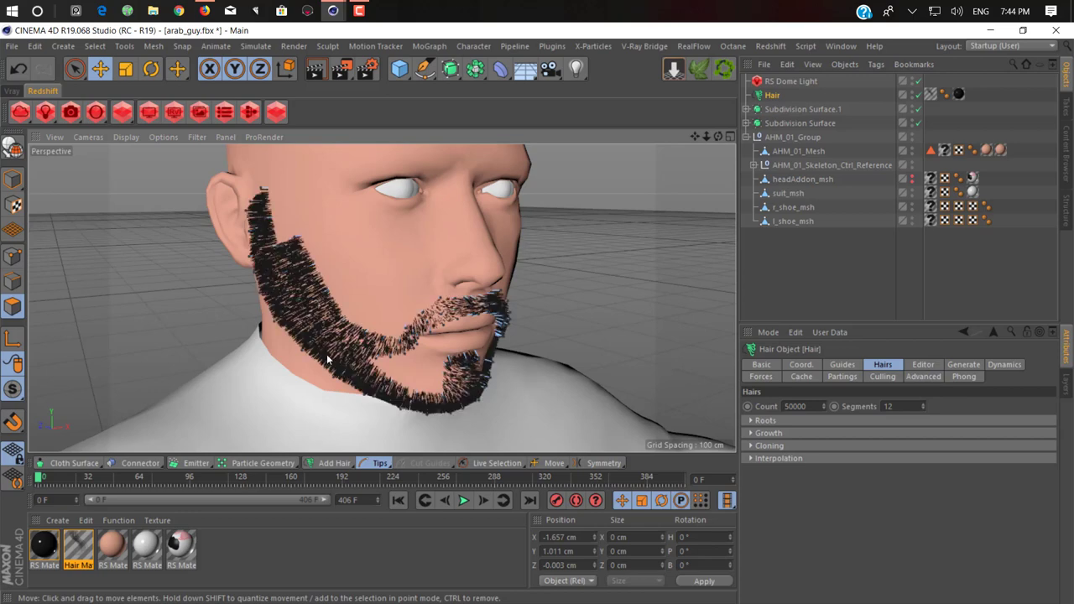
mouse_move(327, 353)
alt+mouse_down()
mouse_move(477, 286)
mouse_move(323, 344)
alt+mouse_up()
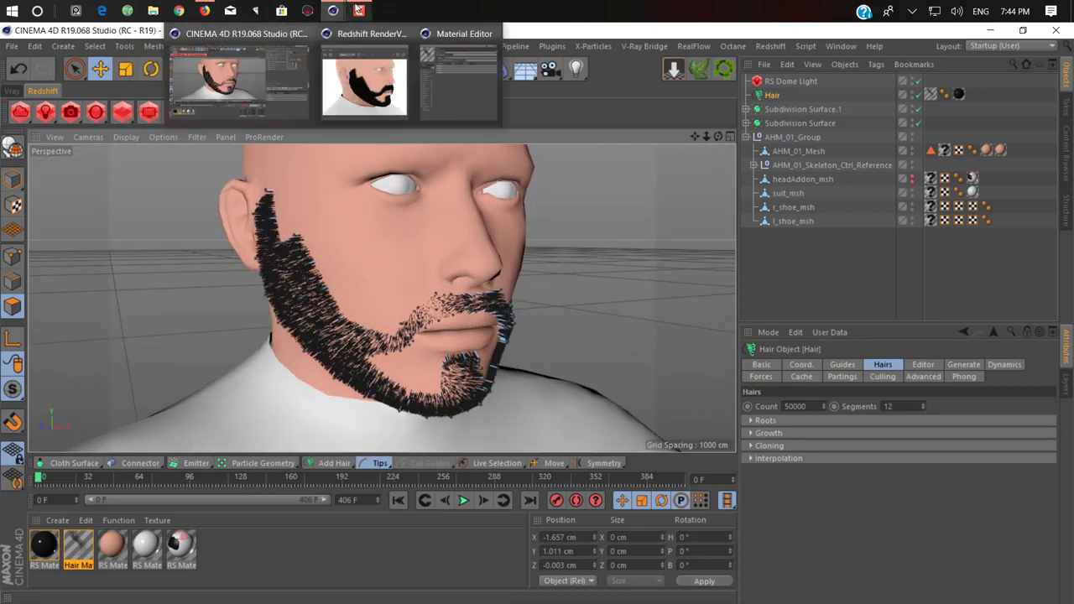
mouse_move(358, 10)
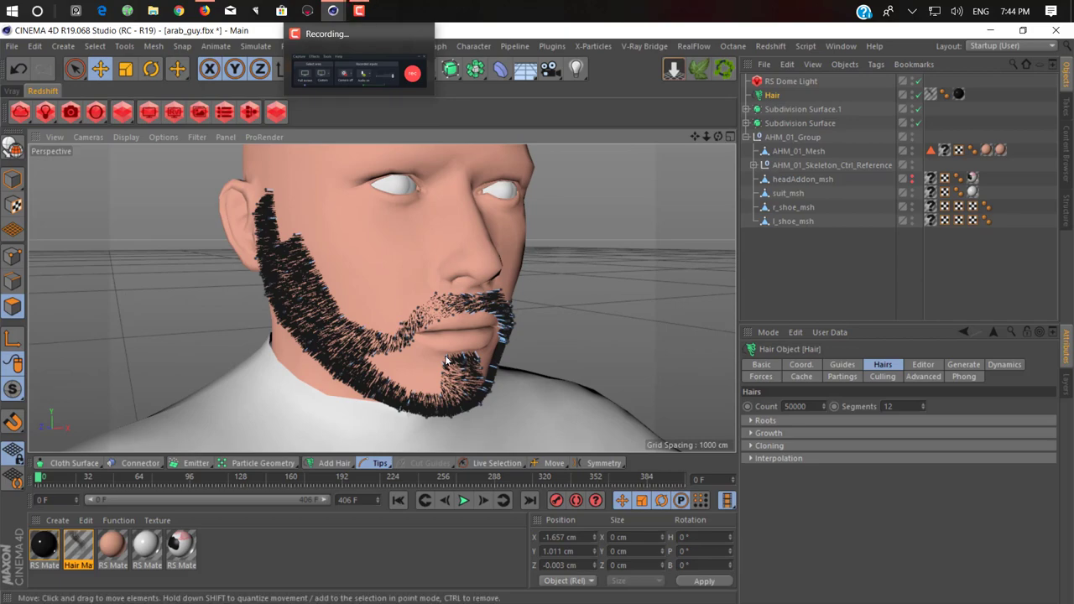
mouse_move(377, 367)
alt+mouse_down()
mouse_move(522, 344)
mouse_move(437, 290)
mouse_move(248, 345)
mouse_move(416, 330)
mouse_move(339, 360)
alt+mouse_up()
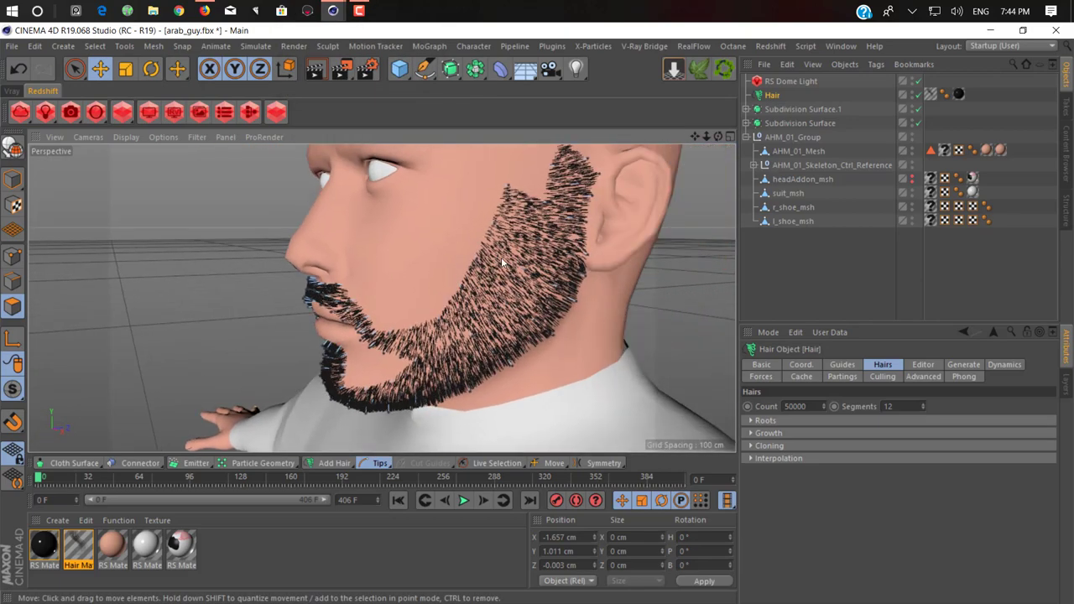
mouse_move(501, 257)
alt+mouse_down()
mouse_move(427, 264)
mouse_move(628, 280)
mouse_move(368, 311)
mouse_move(457, 311)
mouse_move(407, 300)
mouse_move(259, 182)
alt+mouse_up()
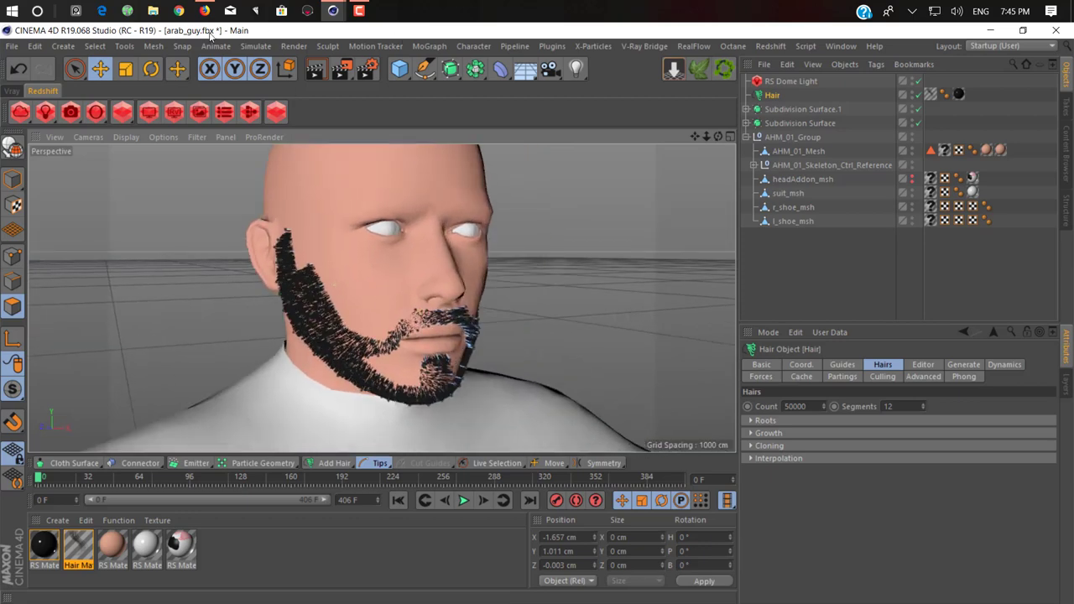
key(ctrl+s)
Pick the Brush grooming tool and add a Hair Collider tag to AHM_01_Mesh.
click(546, 463)
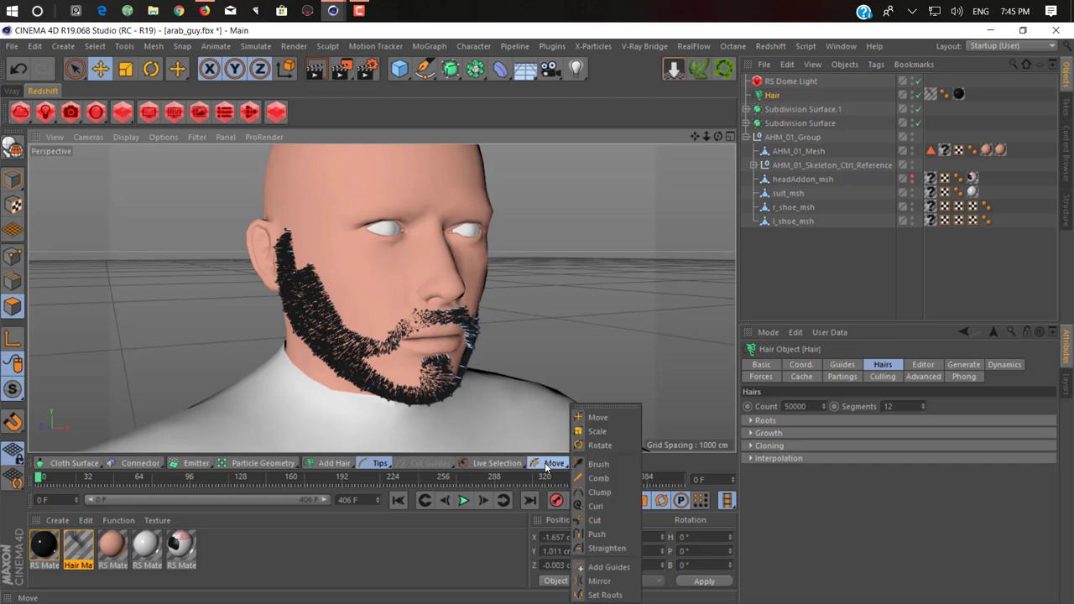
click(614, 463)
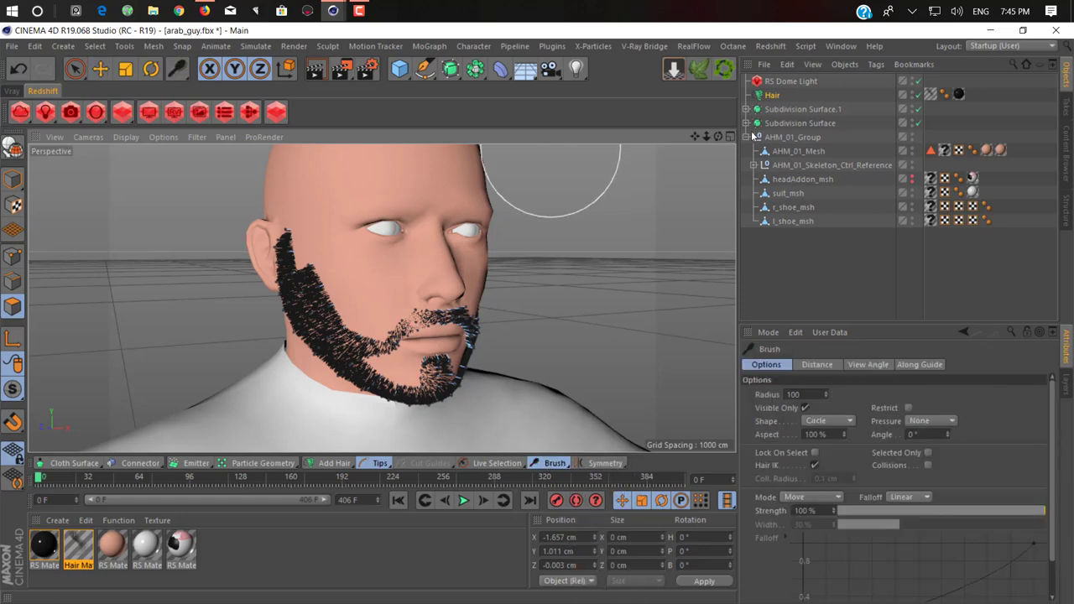
click(784, 152)
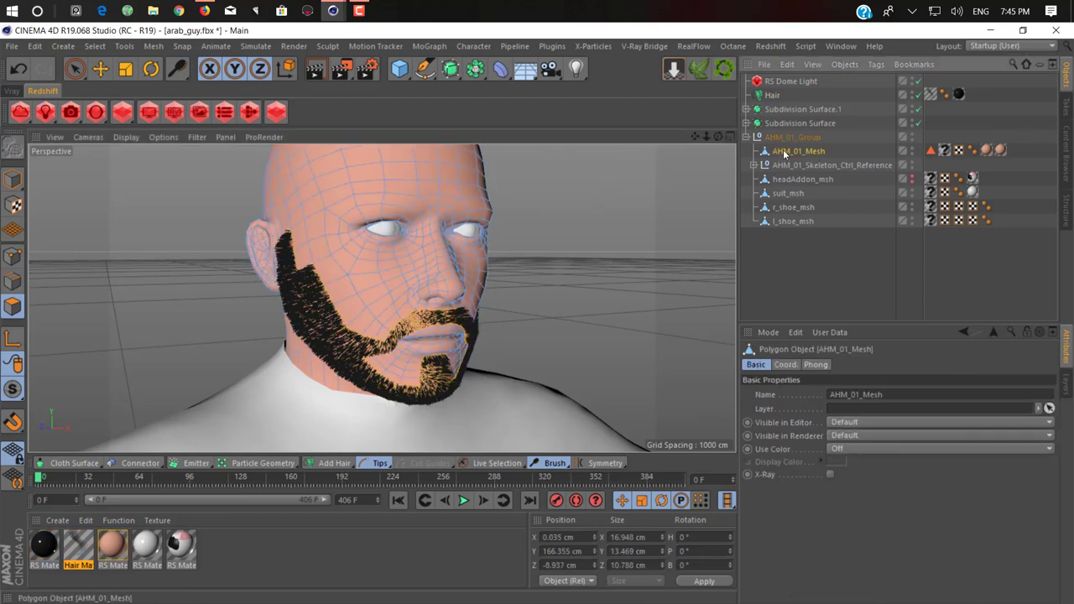
right_click(783, 152)
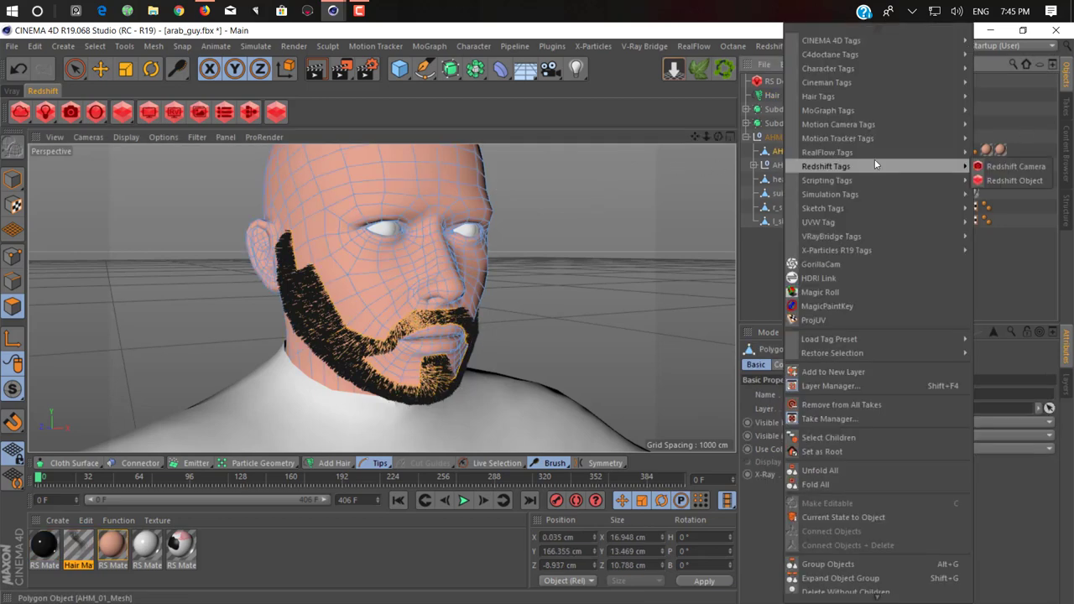
click(767, 156)
right_click(788, 159)
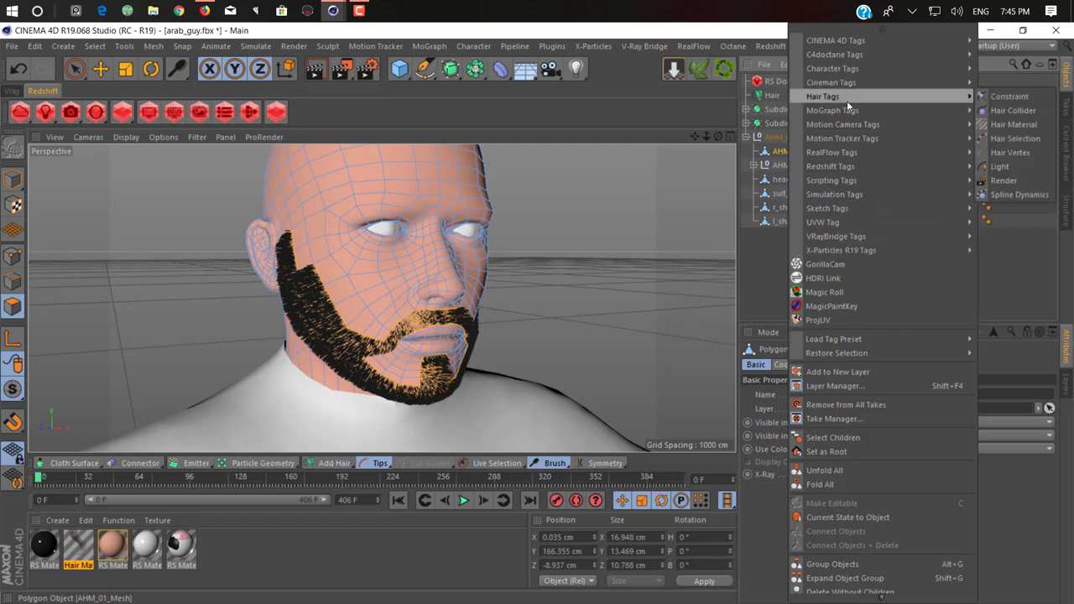
mouse_move(819, 96)
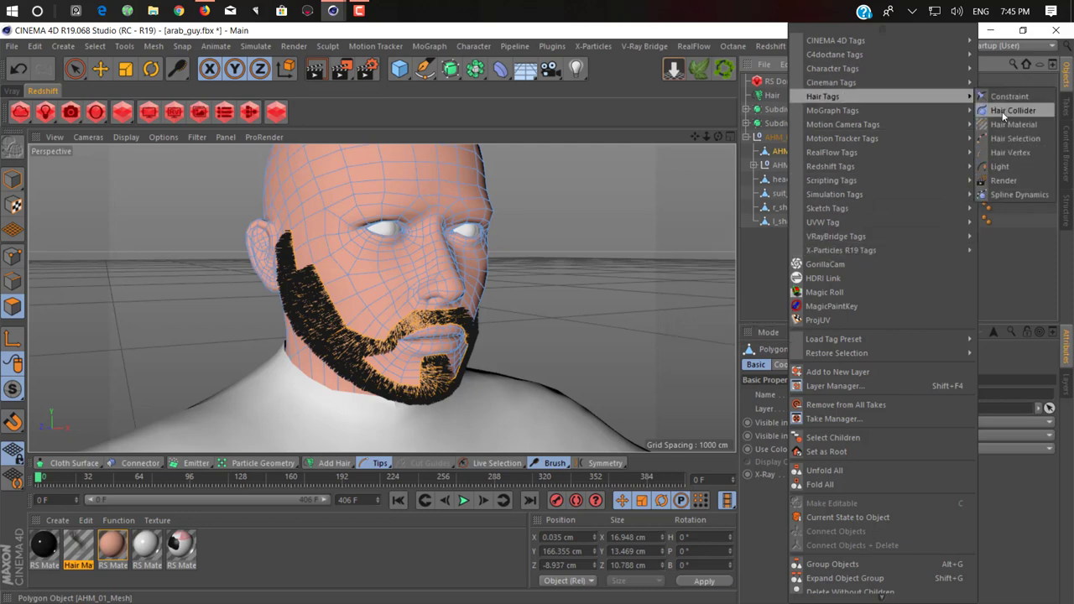
click(1011, 111)
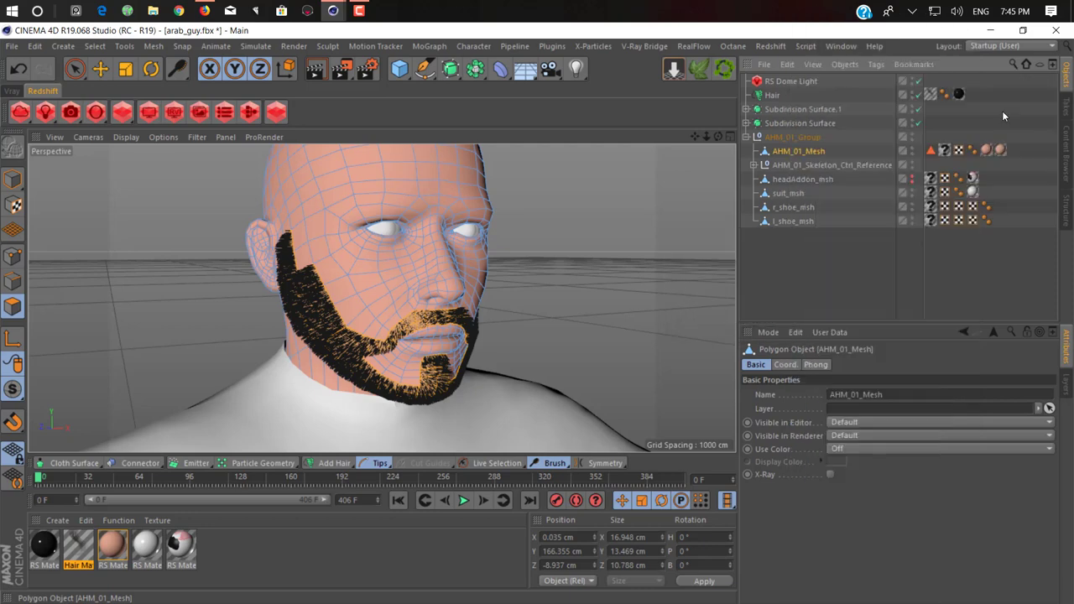
Move the Hair Collider onto Subdivision Surface and play the simulation to test collisions.
drag(940, 124, 933, 123)
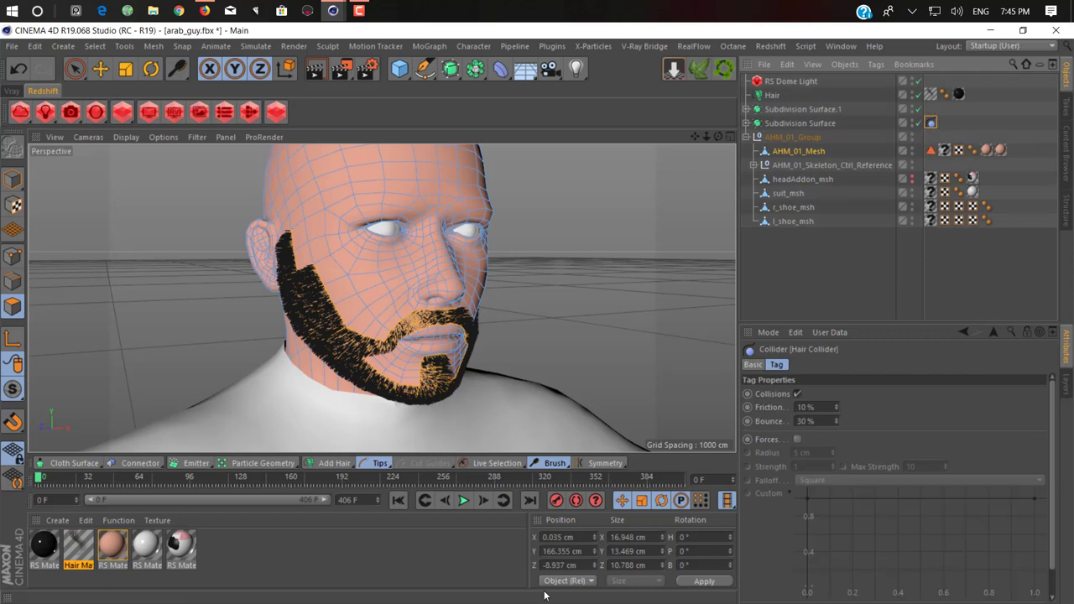
click(464, 503)
alt+drag(425, 358, 444, 330)
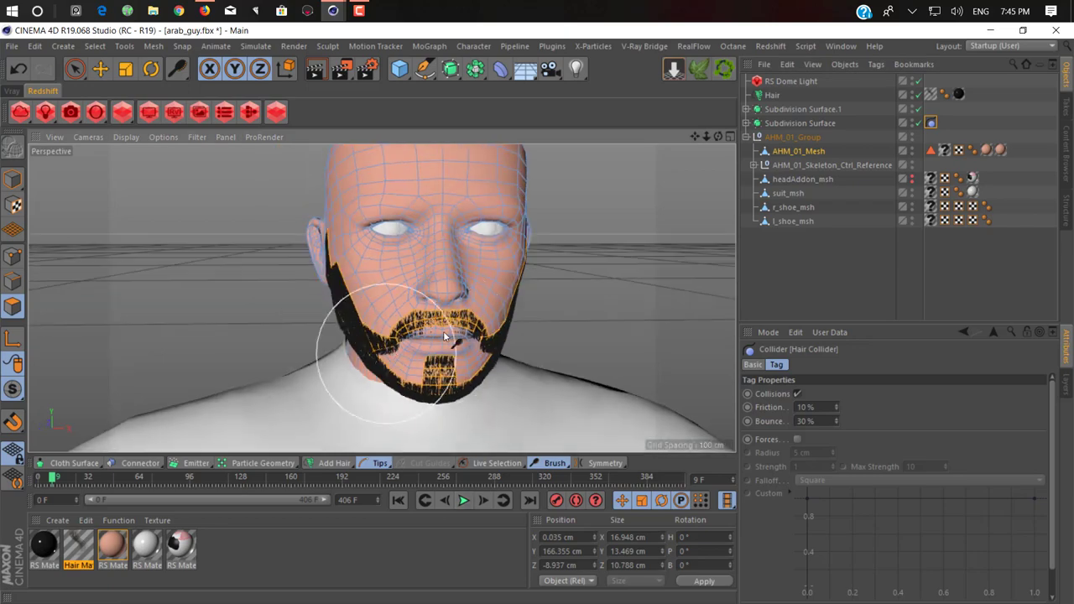
scroll(432, 352, up, 3)
click(98, 76)
scroll(387, 349, up, 2)
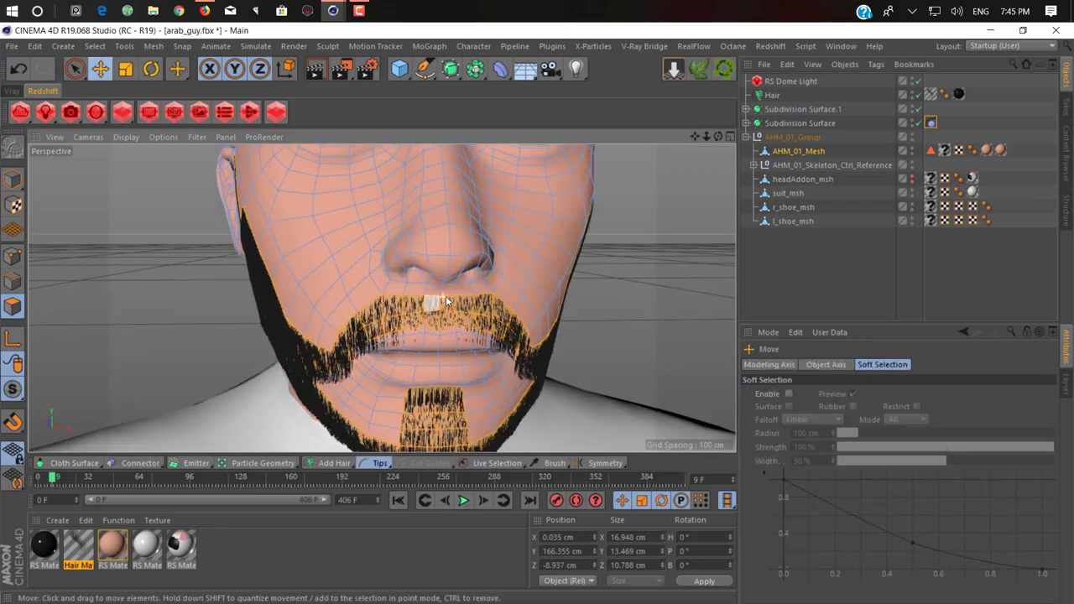
scroll(387, 349, up, 2)
mouse_move(387, 349)
alt+mouse_down()
mouse_move(367, 214)
mouse_move(424, 319)
mouse_move(612, 323)
mouse_move(391, 263)
mouse_move(411, 309)
alt+mouse_up()
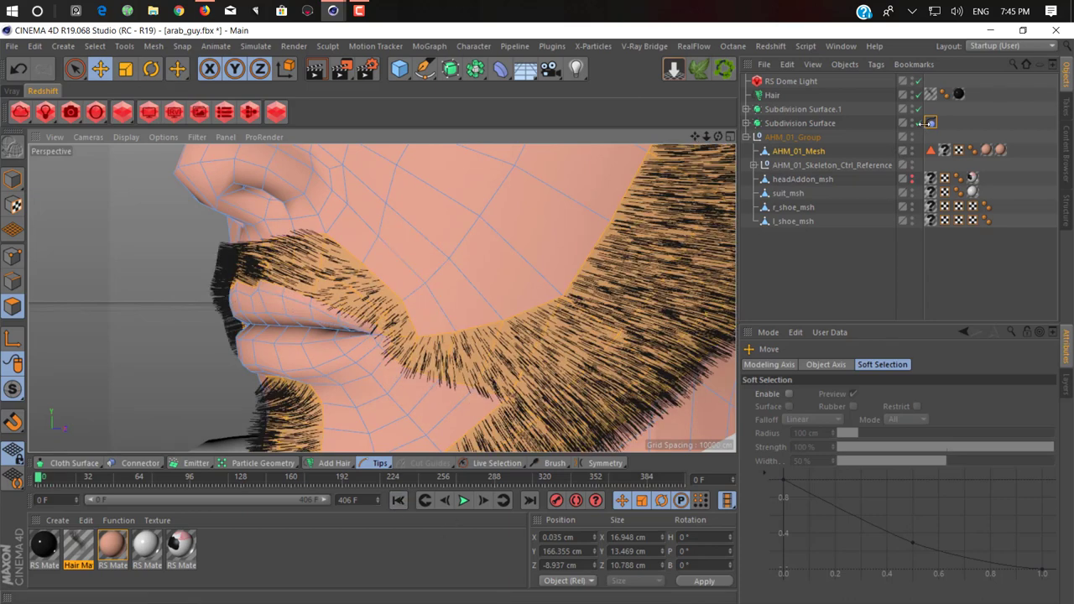
Move the collider back onto AHM_01_Mesh, replay the simulation, and rewind to the start.
drag(923, 123, 928, 154)
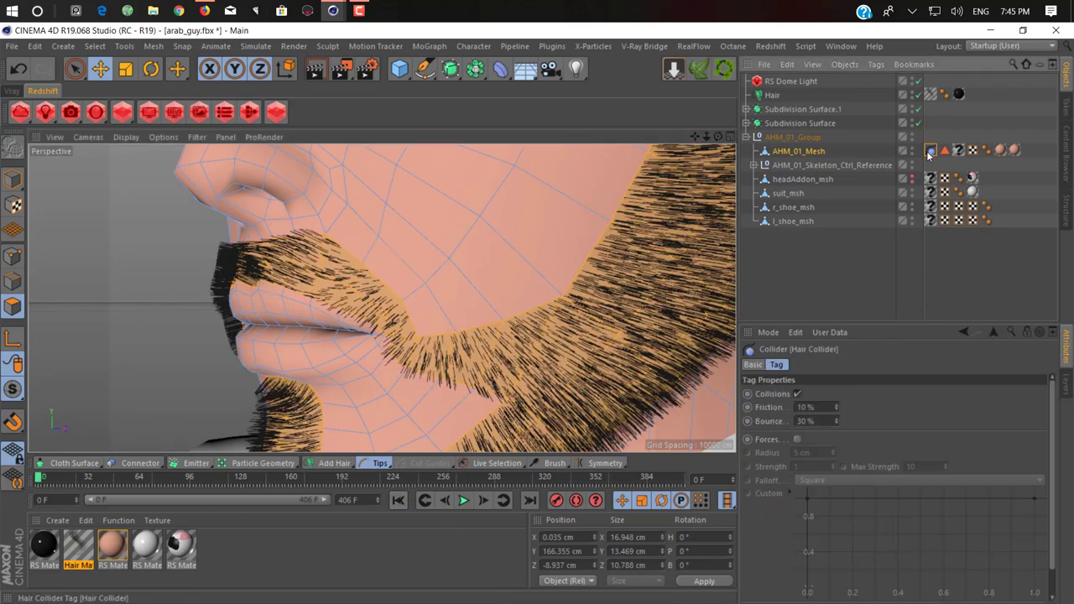
click(464, 501)
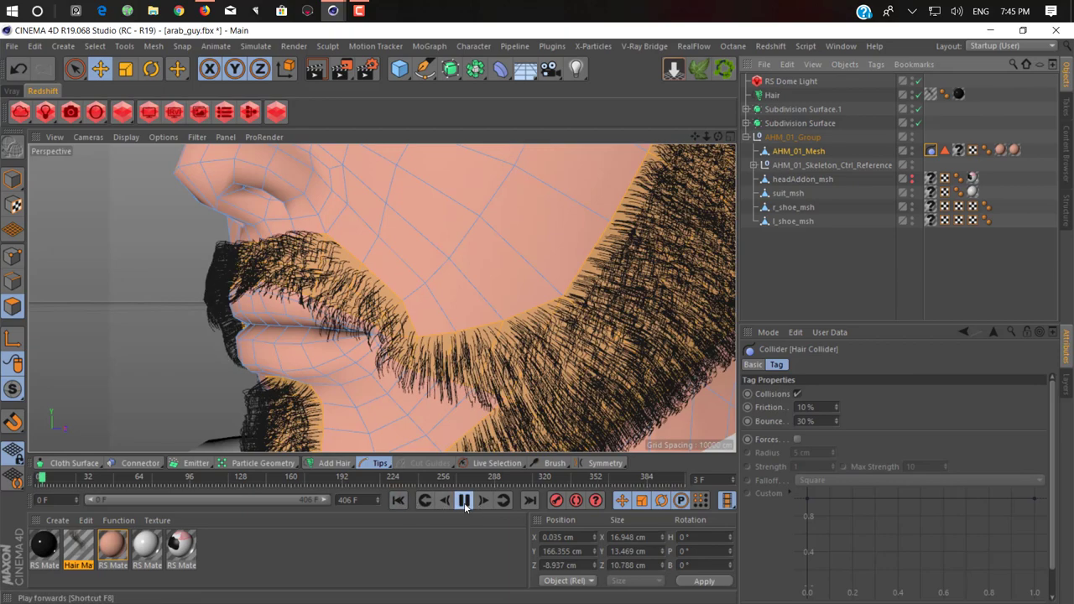
alt+drag(470, 353, 554, 340)
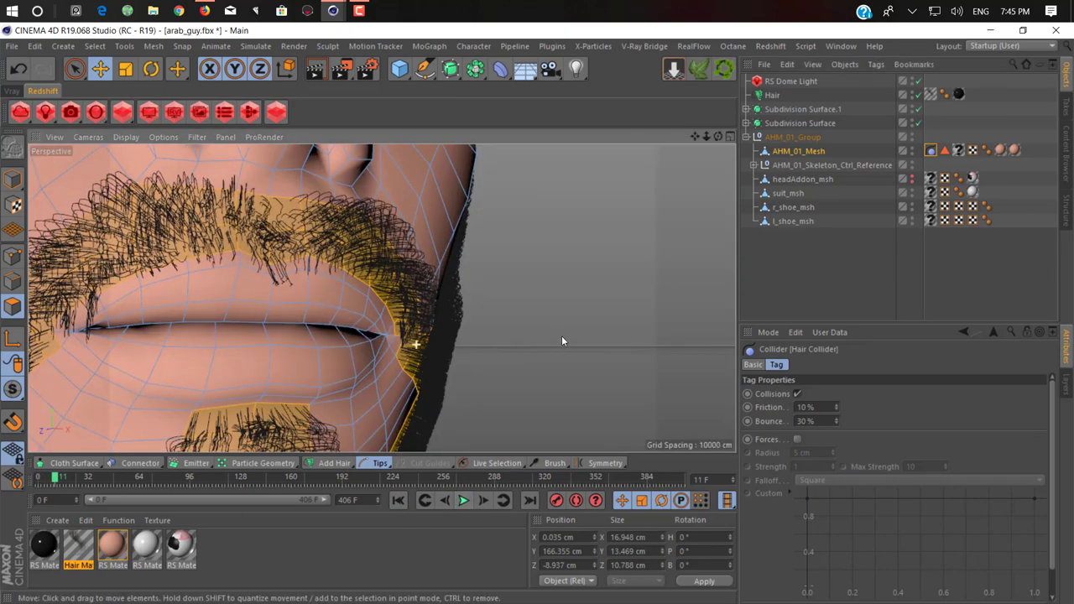
scroll(361, 338, down, 3)
alt+drag(270, 347, 422, 505)
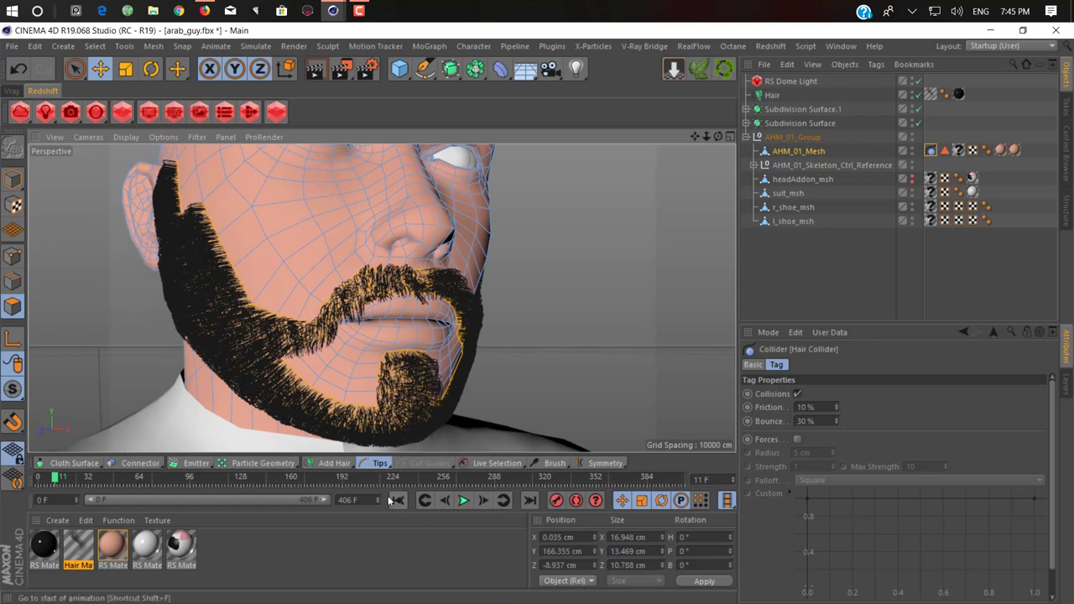
click(400, 501)
mouse_move(318, 281)
alt+mouse_down()
mouse_move(485, 333)
mouse_move(294, 332)
alt+mouse_up()
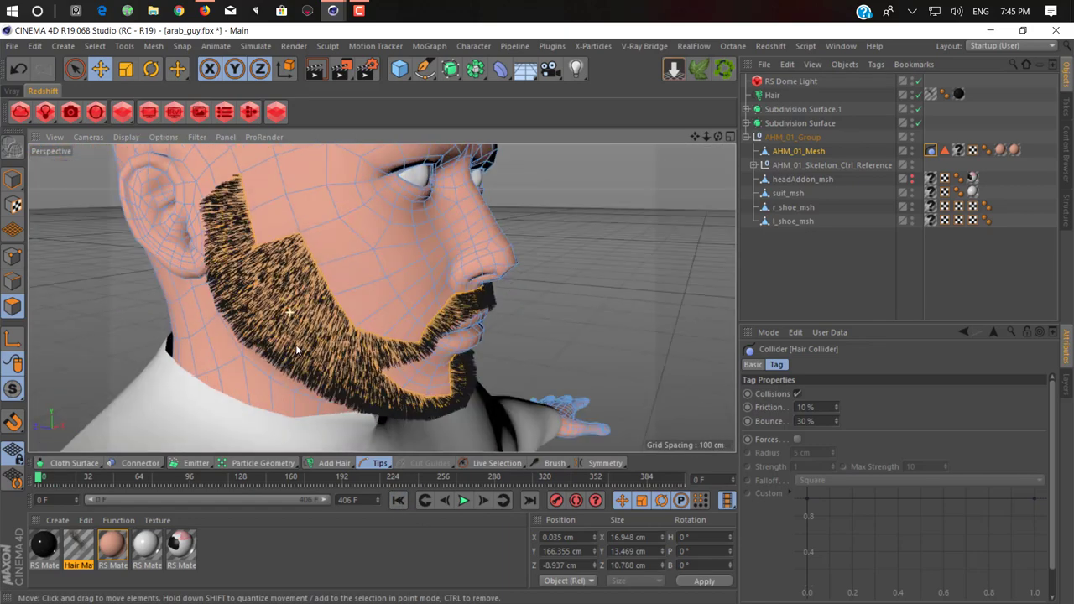
Use the Brush tool with Collisions enabled to comb the cheek and sideburn hairs.
click(542, 471)
click(543, 466)
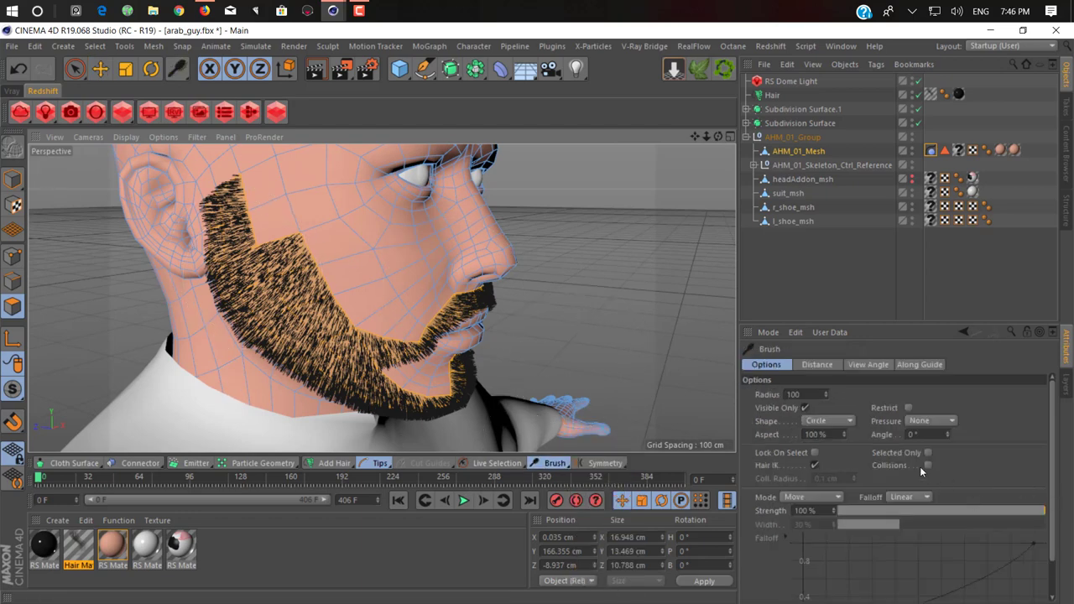
click(929, 466)
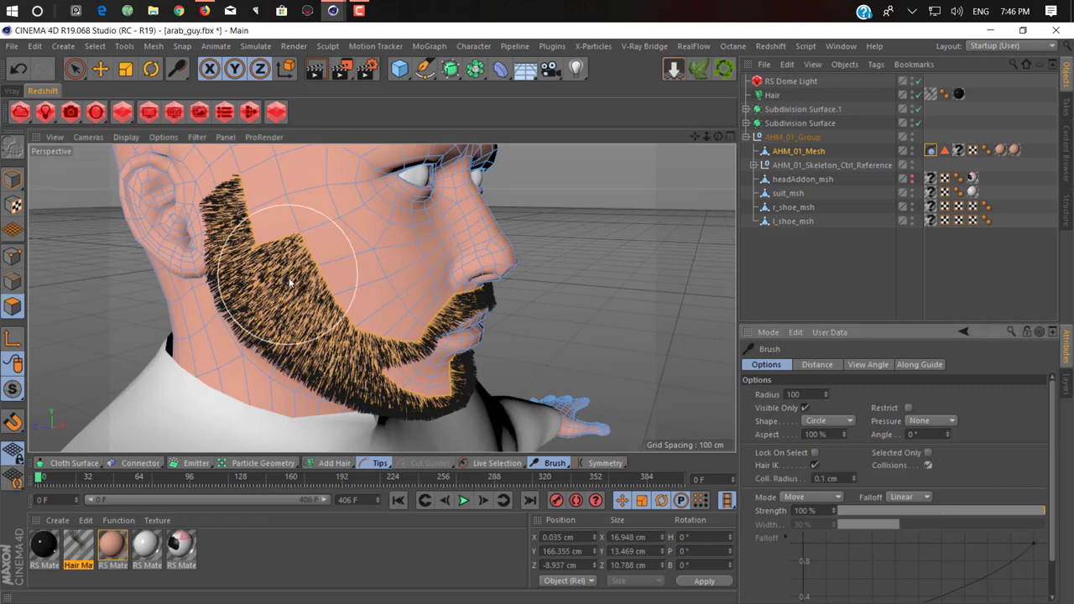
click(233, 225)
drag(234, 225, 307, 276)
click(773, 95)
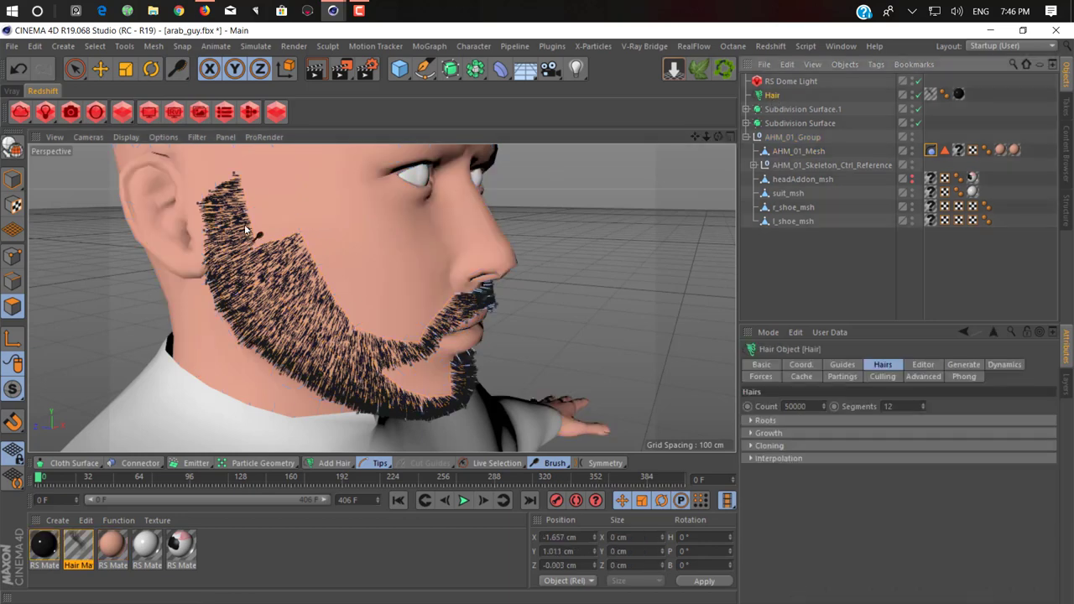
mouse_move(252, 210)
mouse_down()
mouse_move(239, 269)
mouse_move(272, 316)
mouse_move(323, 357)
mouse_move(345, 415)
mouse_move(249, 371)
mouse_move(386, 386)
mouse_up()
Comb the moustache and chin hairs, brushing the moustache toward the left.
mouse_move(439, 419)
alt+mouse_down()
mouse_move(325, 375)
mouse_move(216, 408)
alt+mouse_up()
mouse_move(376, 299)
alt+mouse_down()
mouse_move(516, 215)
mouse_move(483, 180)
mouse_move(495, 206)
mouse_move(433, 251)
mouse_move(417, 360)
mouse_move(373, 401)
alt+mouse_up()
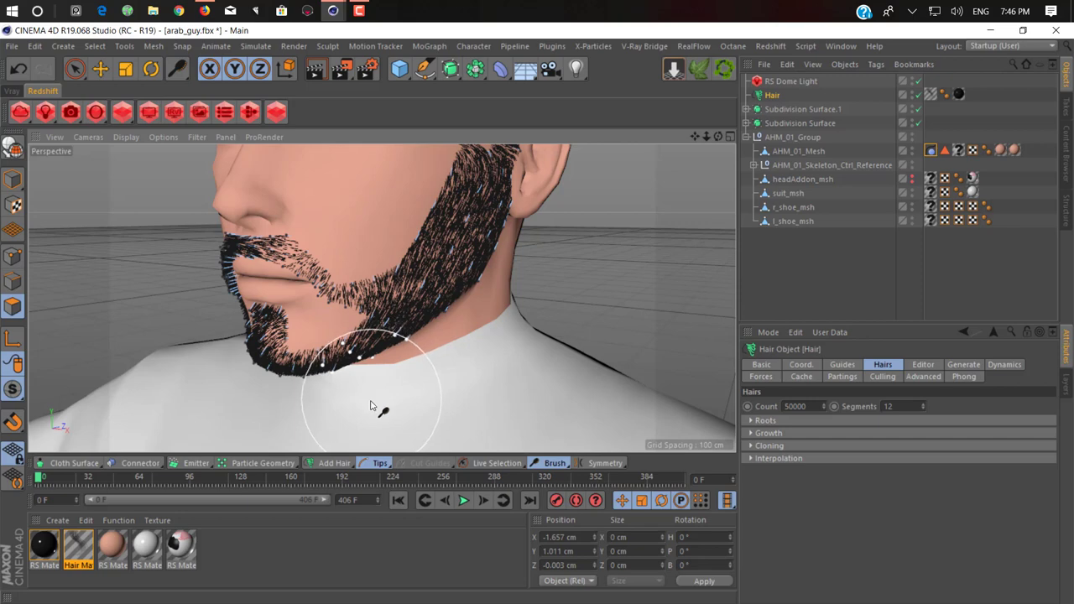
mouse_move(378, 224)
mouse_down()
mouse_move(335, 273)
mouse_move(373, 220)
mouse_up()
scroll(252, 252, up, 3)
scroll(288, 216, up, 3)
mouse_move(279, 241)
alt+mouse_down()
mouse_move(288, 287)
mouse_move(347, 292)
mouse_move(384, 329)
alt+mouse_up()
alt+drag(395, 277, 467, 265)
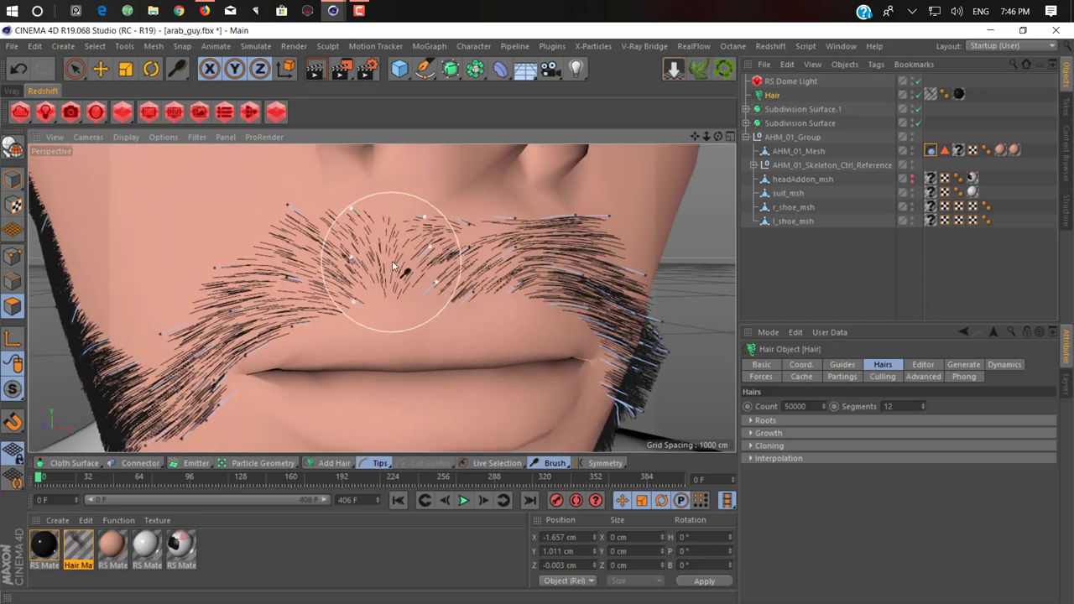
drag(395, 252, 156, 371)
Re-comb the hairs along the lower beard, viewed from under the chin.
scroll(378, 268, down, 2)
mouse_move(379, 267)
alt+mouse_down()
mouse_move(415, 160)
mouse_move(395, 311)
mouse_move(432, 184)
mouse_move(420, 235)
mouse_move(431, 252)
alt+mouse_up()
mouse_move(381, 407)
mouse_down()
mouse_move(290, 352)
mouse_move(315, 377)
mouse_move(417, 401)
mouse_move(440, 372)
mouse_move(442, 389)
mouse_move(453, 358)
mouse_move(386, 318)
mouse_move(441, 302)
mouse_move(355, 324)
mouse_move(377, 360)
mouse_move(242, 286)
mouse_move(252, 323)
mouse_move(247, 247)
mouse_move(276, 252)
mouse_move(302, 225)
mouse_move(401, 338)
mouse_move(369, 237)
mouse_move(448, 223)
mouse_move(352, 318)
mouse_move(248, 361)
mouse_move(384, 300)
mouse_move(454, 324)
mouse_up()
Set the Hair guides' Roots Length to 0.2 cm and inspect the stubbly beard.
click(841, 366)
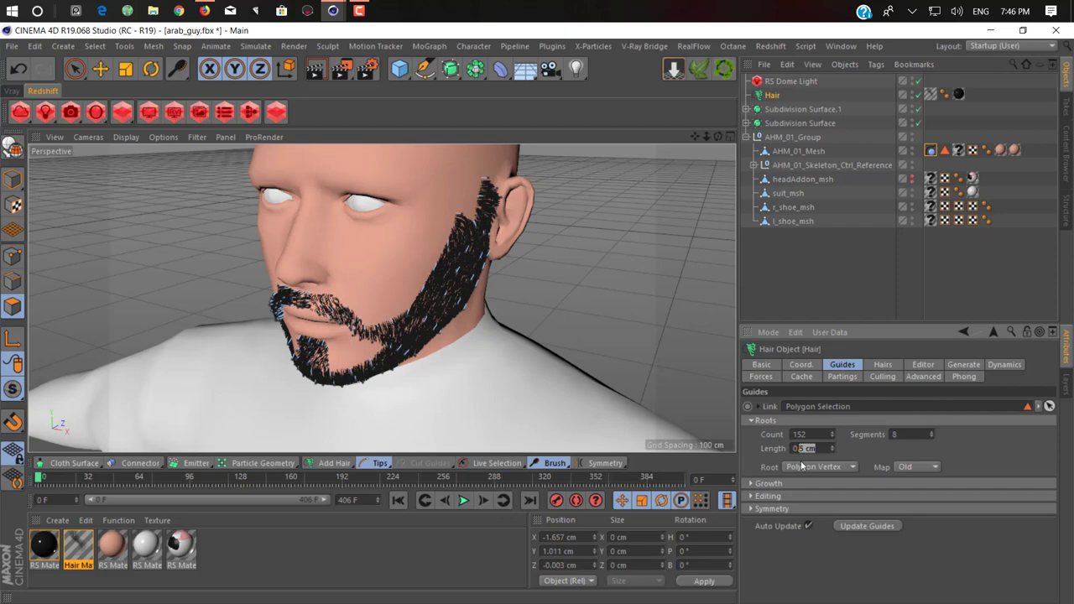
text(0.2)
key(Return)
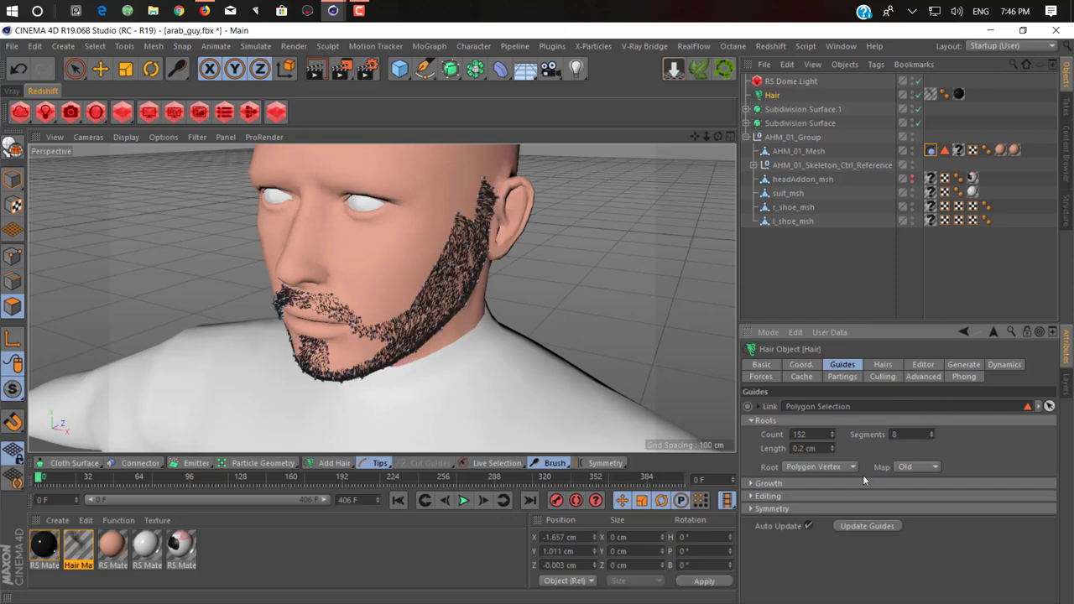
mouse_move(402, 305)
alt+mouse_down()
mouse_move(317, 300)
mouse_move(341, 262)
alt+mouse_up()
scroll(341, 262, up, 3)
scroll(438, 287, up, 4)
scroll(438, 286, up, 2)
scroll(439, 286, down, 5)
scroll(446, 294, down, 3)
mouse_move(446, 294)
alt+mouse_down()
mouse_move(466, 265)
mouse_move(341, 337)
mouse_move(502, 301)
mouse_move(611, 300)
mouse_move(527, 272)
mouse_move(513, 304)
mouse_move(382, 357)
mouse_move(396, 396)
alt+mouse_up()
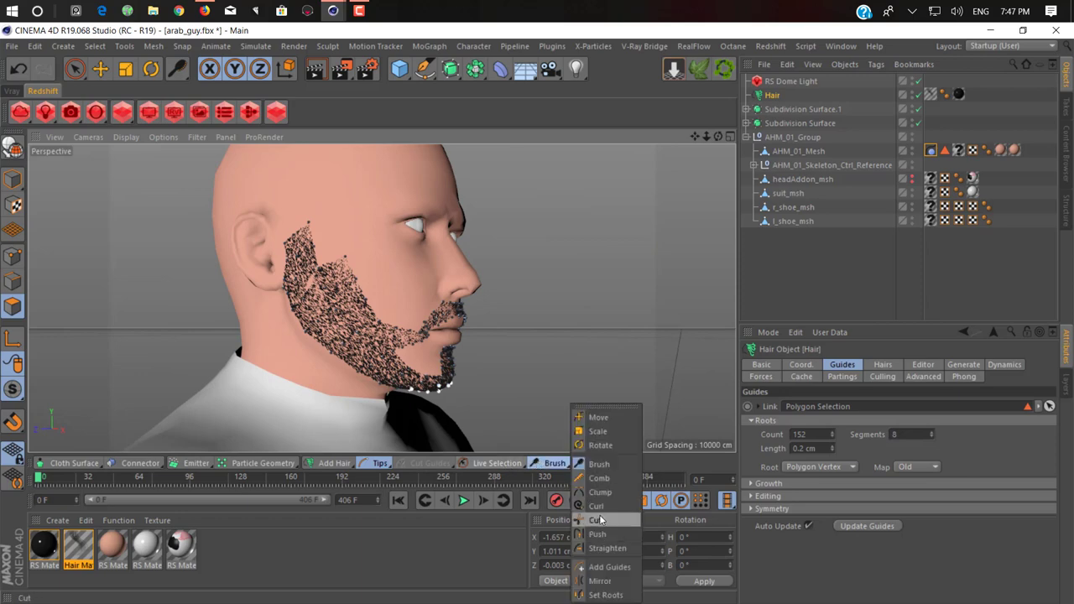
Trim the beard strands on the upper and lower cheek with the Cut tool.
drag(536, 462, 601, 520)
scroll(319, 225, up, 2)
scroll(328, 247, up, 2)
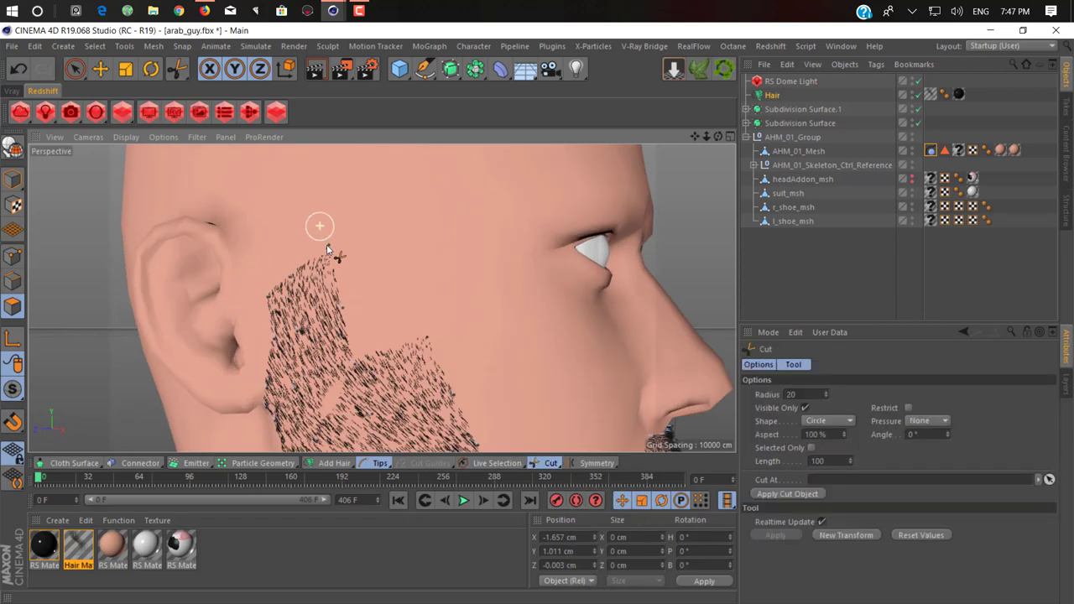
drag(341, 323, 342, 292)
drag(359, 371, 365, 379)
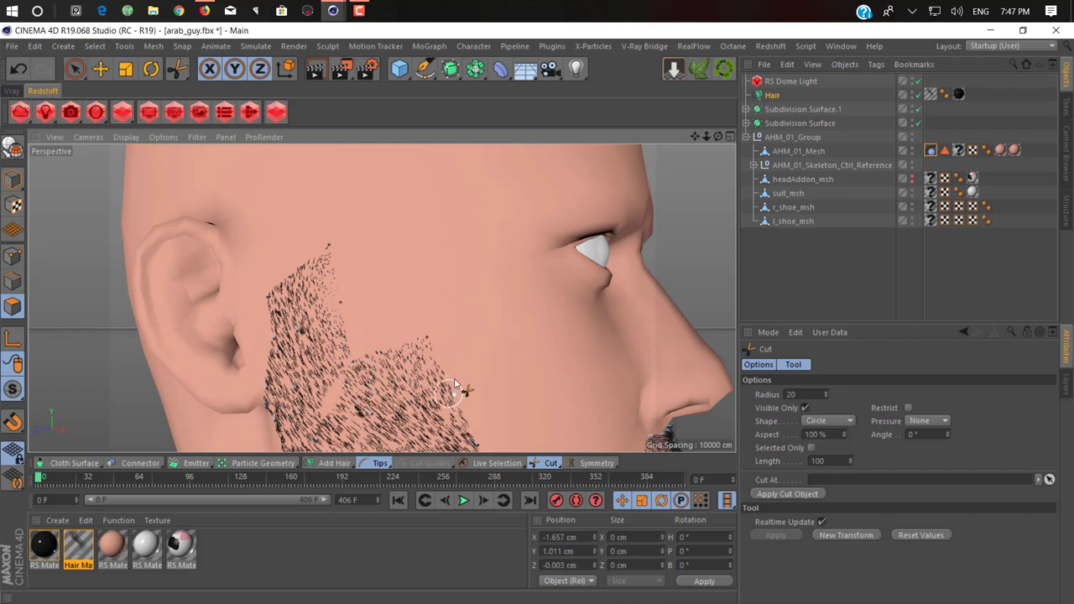
Orbit around the chin and jaw, ending on a three-quarter front view of the head.
alt+drag(502, 375, 472, 328)
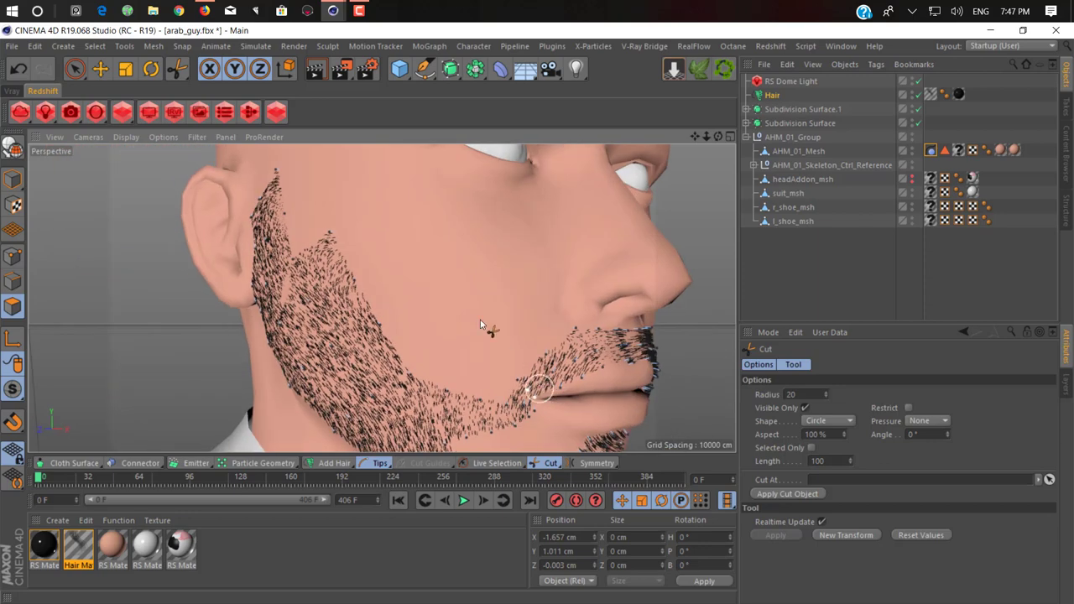
scroll(398, 310, up, 2)
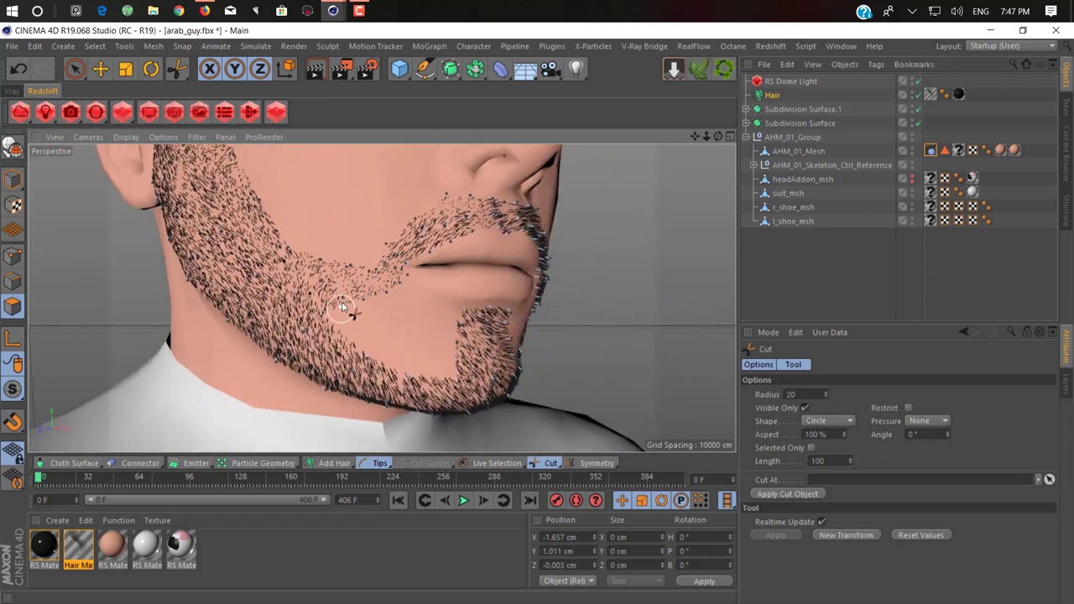
alt+drag(412, 319, 212, 325)
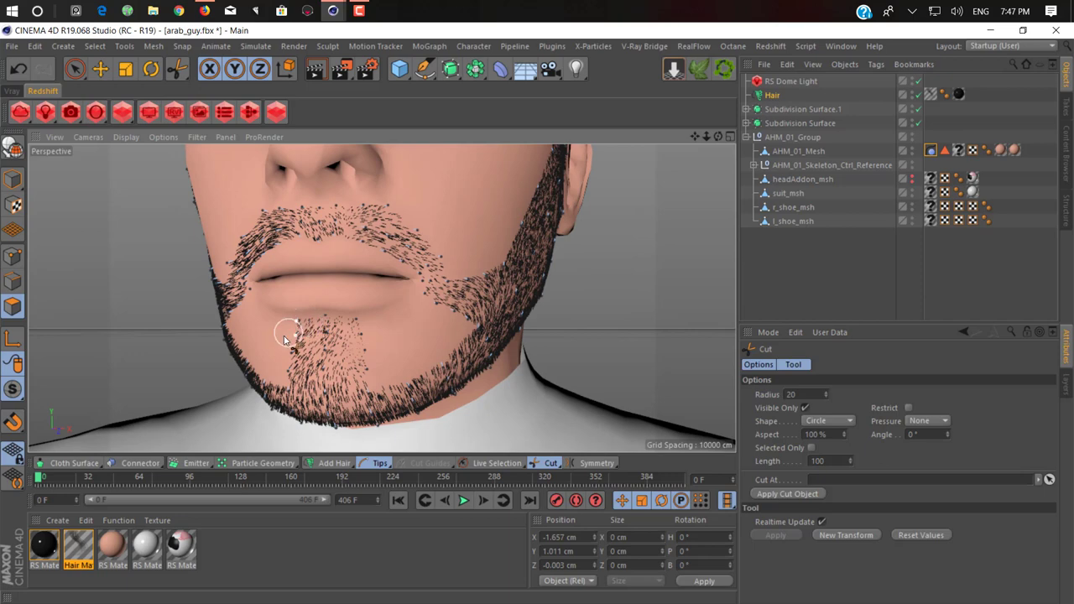
mouse_move(437, 356)
alt+mouse_down()
mouse_move(391, 329)
mouse_move(410, 299)
mouse_move(401, 369)
alt+mouse_up()
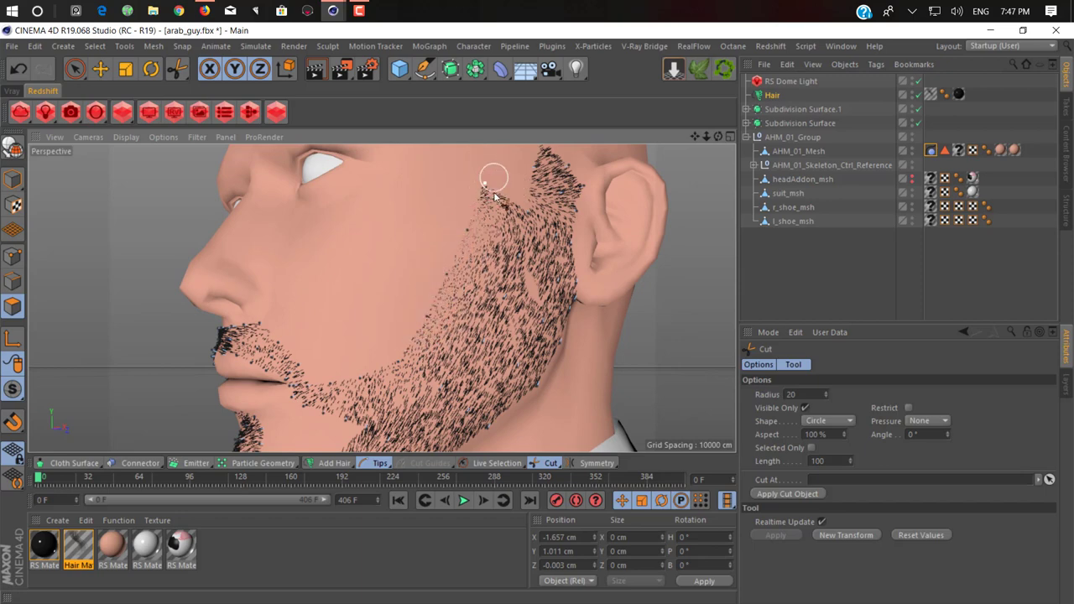
mouse_move(491, 212)
alt+mouse_down()
mouse_move(480, 241)
mouse_move(468, 242)
alt+mouse_up()
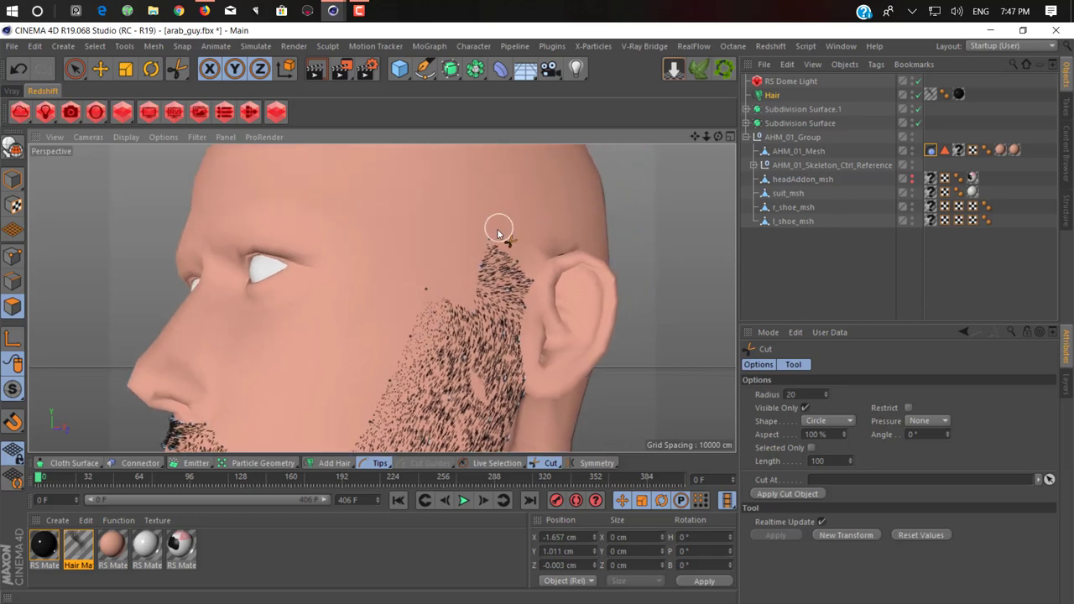
mouse_move(279, 315)
alt+mouse_down()
mouse_move(137, 314)
mouse_move(235, 365)
mouse_move(514, 275)
mouse_move(455, 265)
mouse_move(295, 203)
alt+mouse_up()
mouse_move(333, 11)
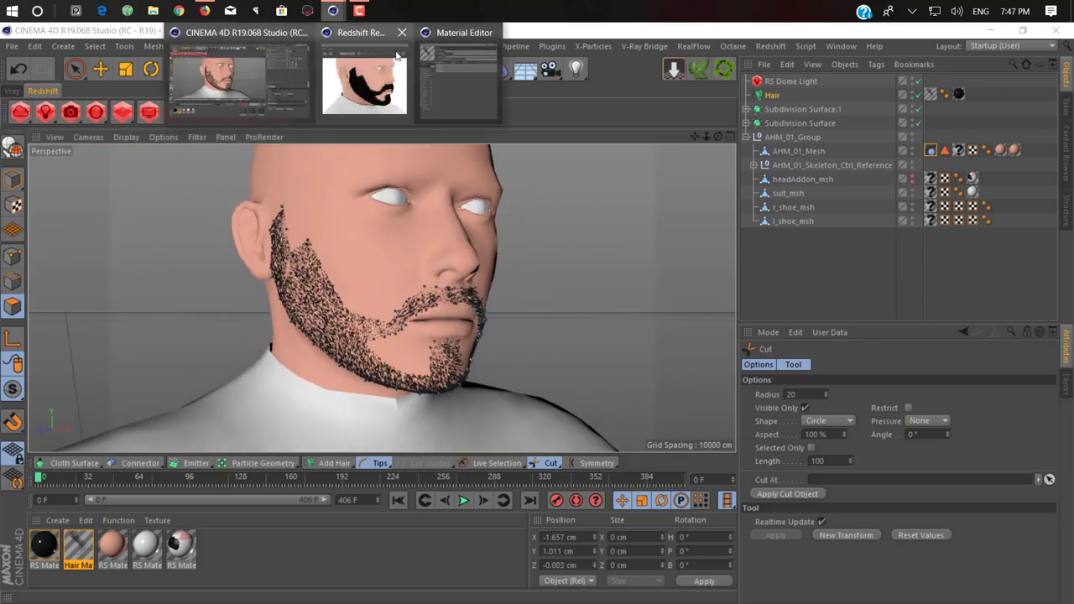
Restart the Redshift render and zoom out to frame the whole head and shoulders.
click(366, 69)
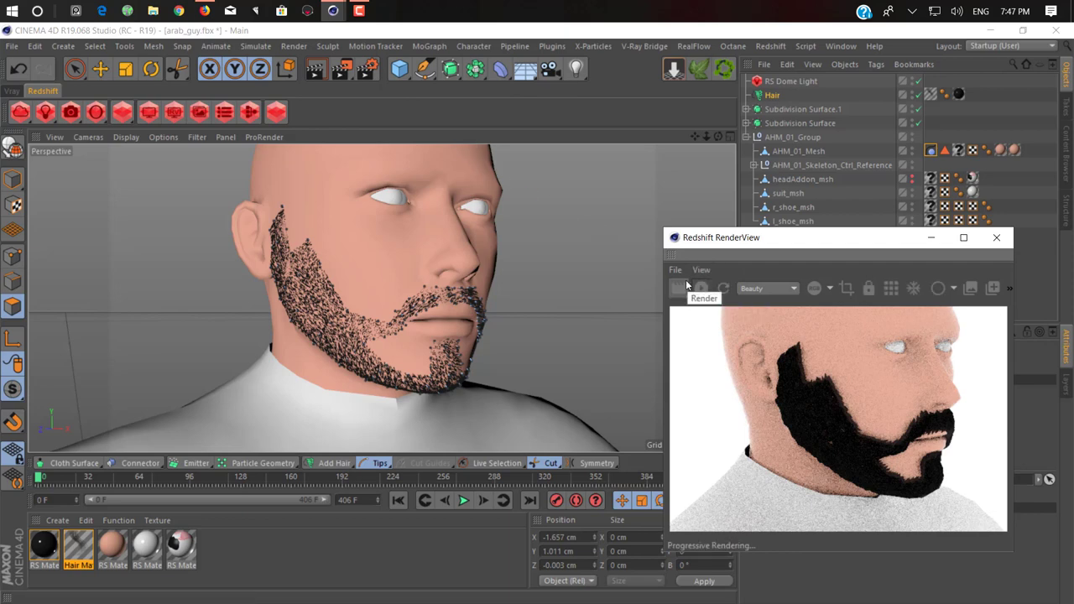
click(686, 283)
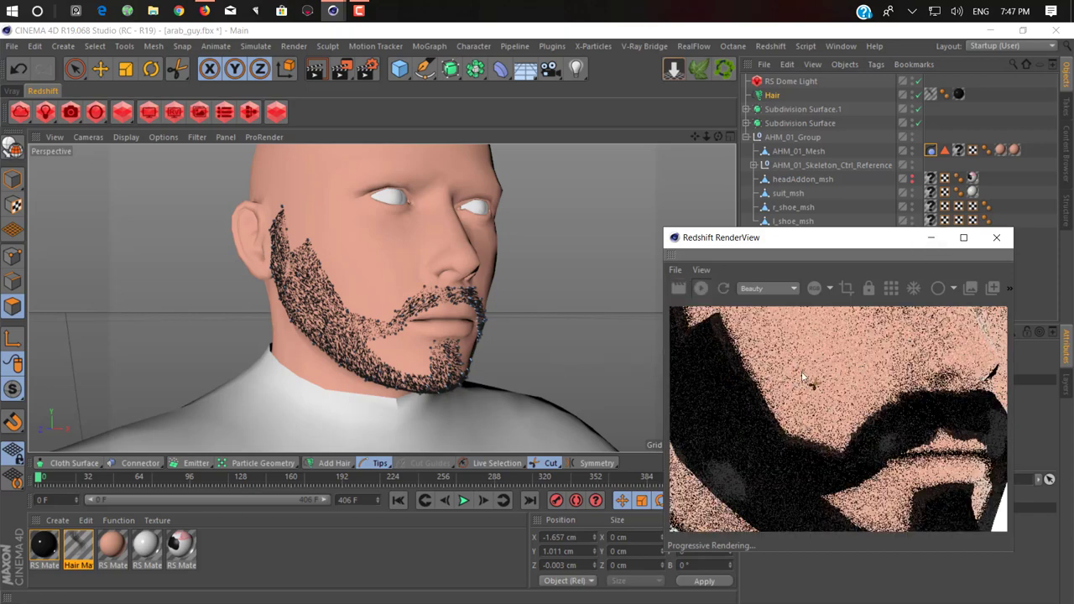
scroll(803, 374, down, 3)
scroll(806, 365, down, 2)
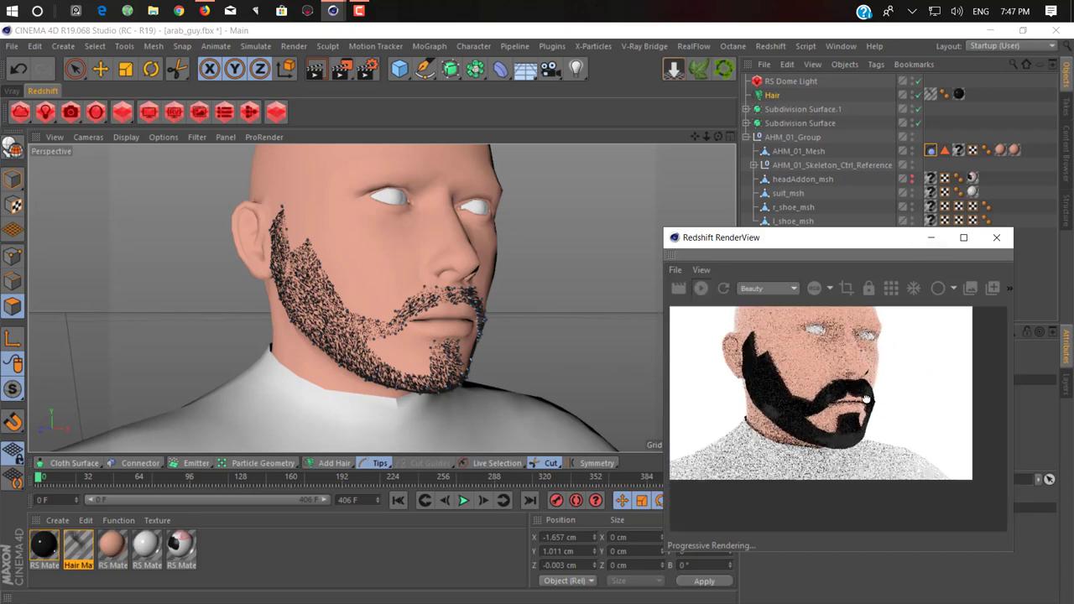
drag(864, 400, 848, 405)
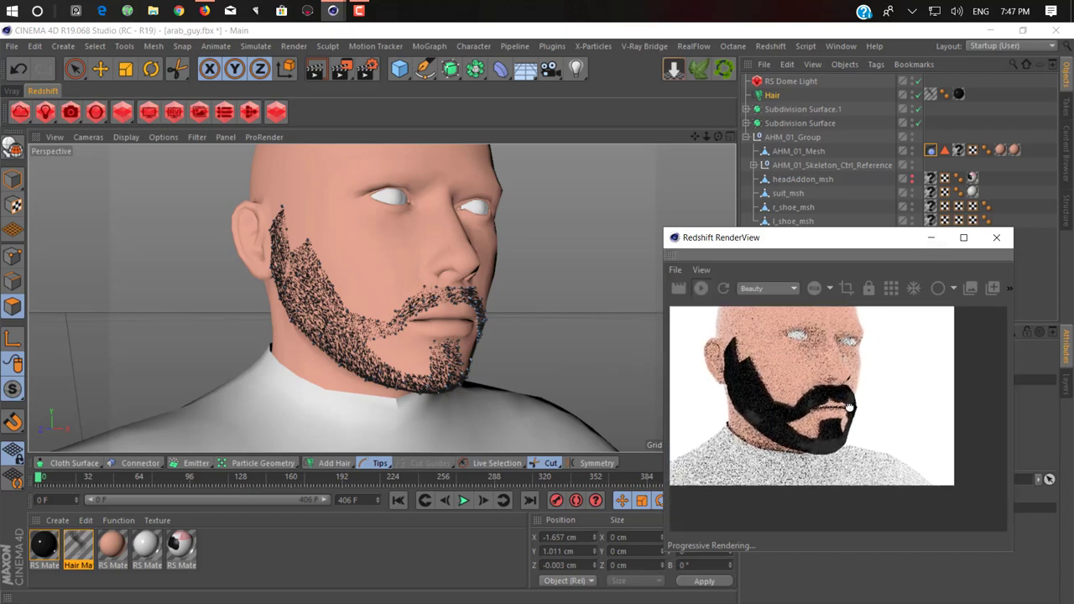
click(100, 69)
Set the Hair Mat's root and tip thickness to 0.01 cm, then view the beard side-on.
double_click(84, 547)
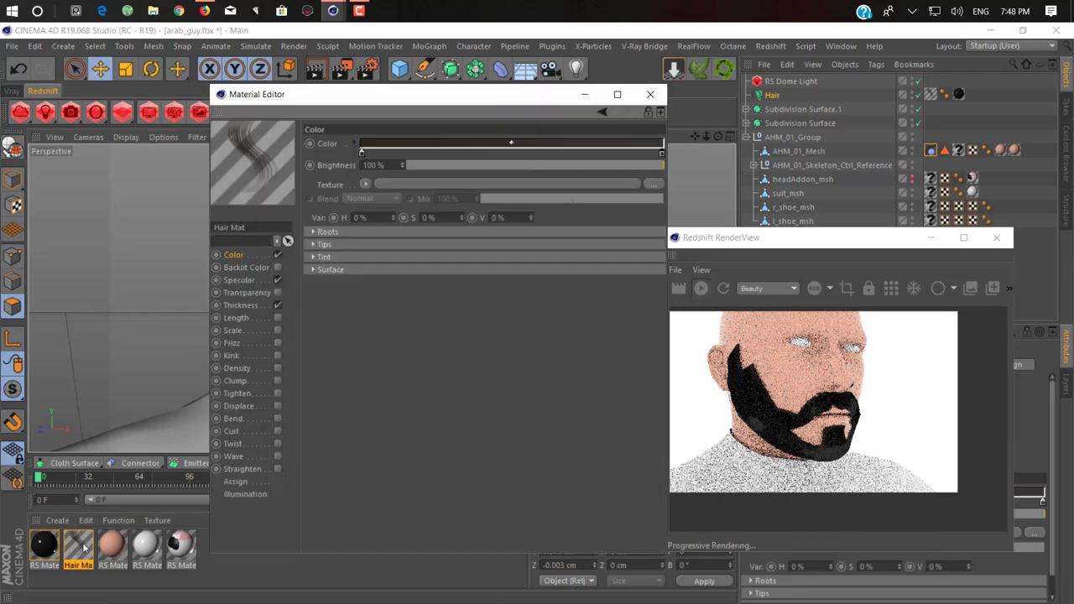
click(236, 304)
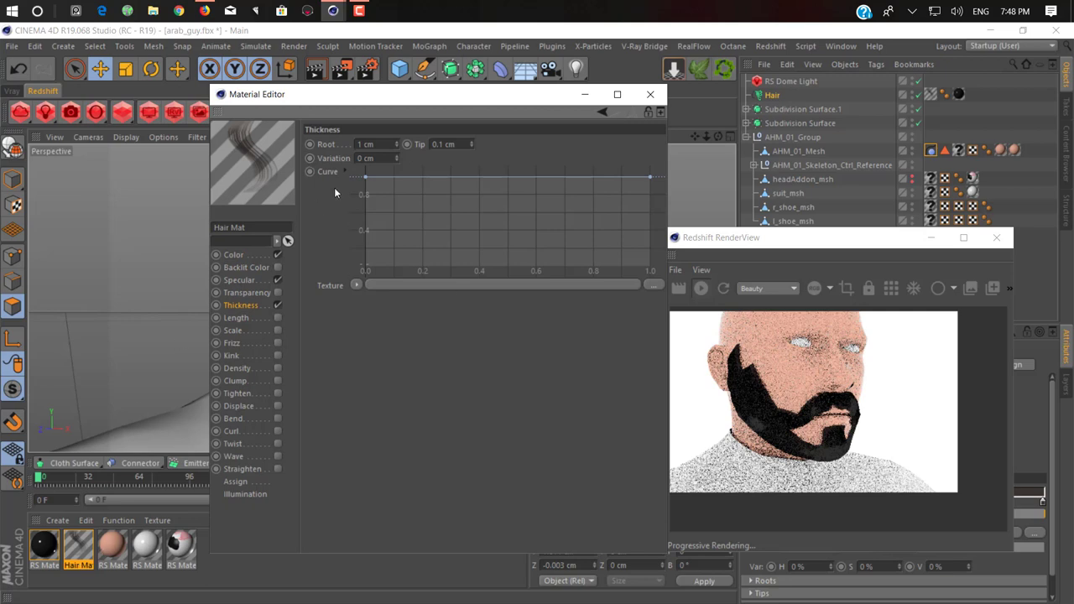
double_click(366, 144)
text(.)
text(.0)
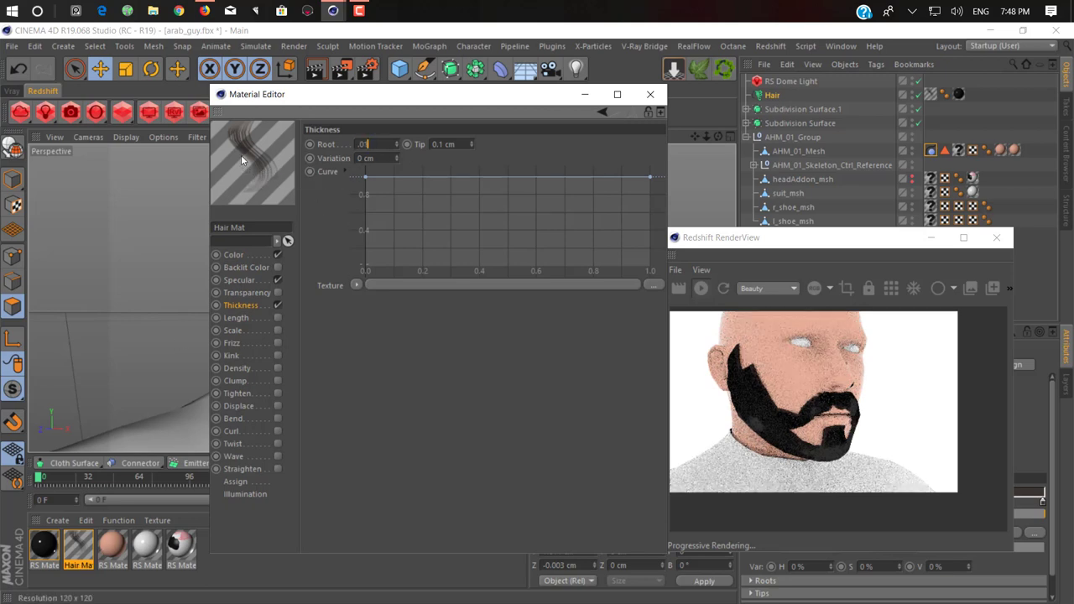
text(1)
key(Tab)
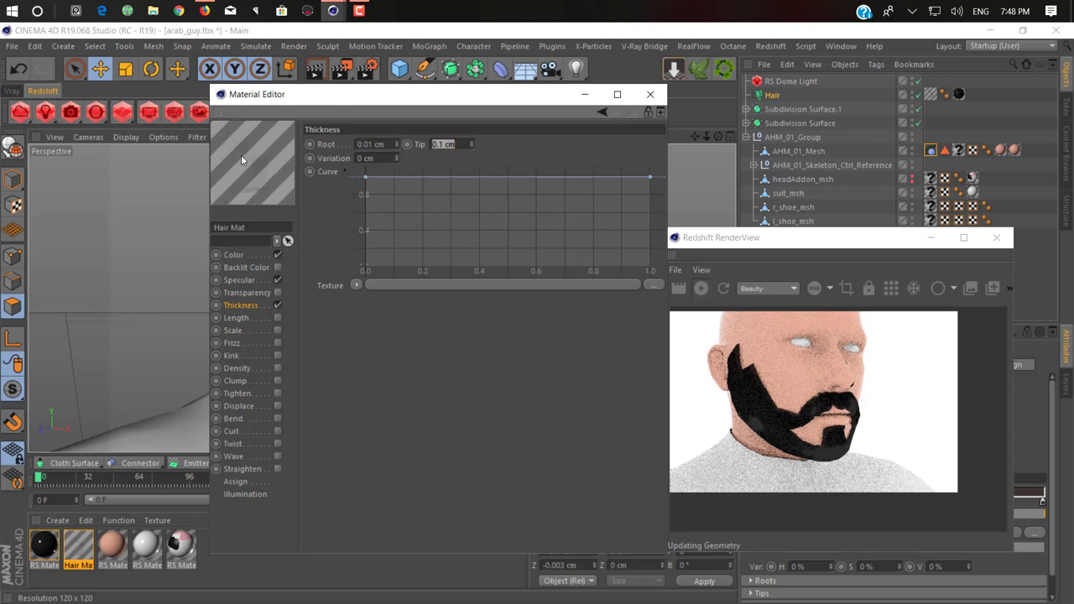
text(1)
key(Return)
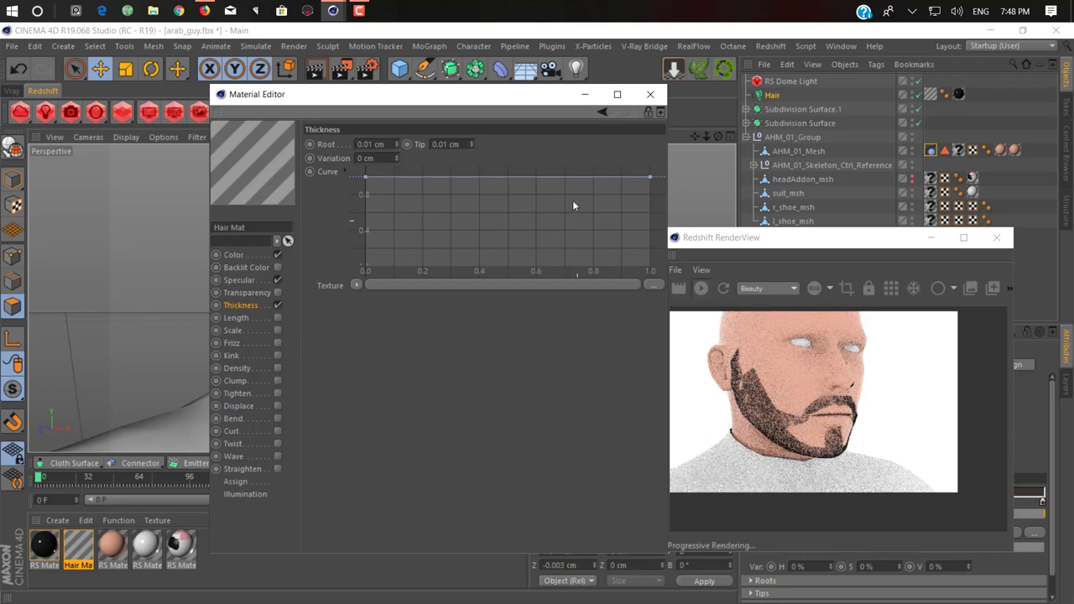
drag(513, 95, 365, 219)
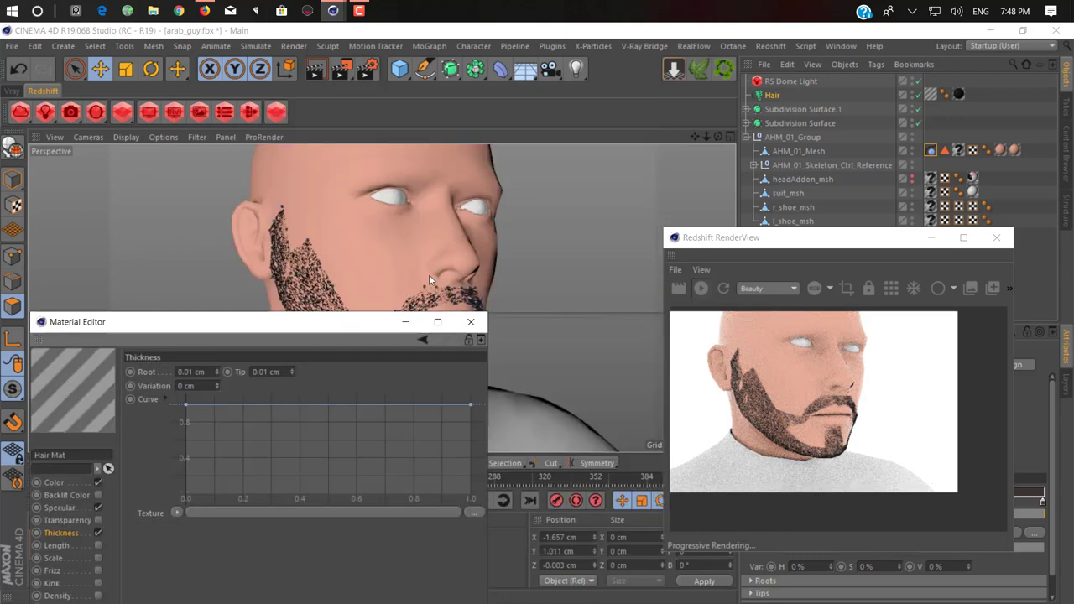
alt+drag(435, 277, 263, 246)
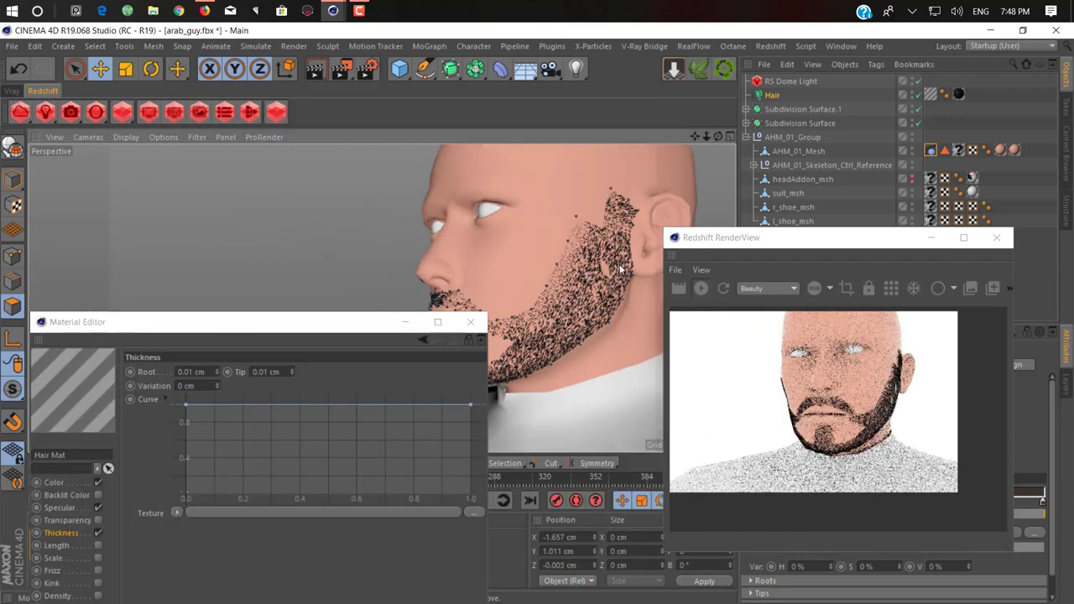
scroll(615, 315, up, 3)
scroll(570, 307, up, 3)
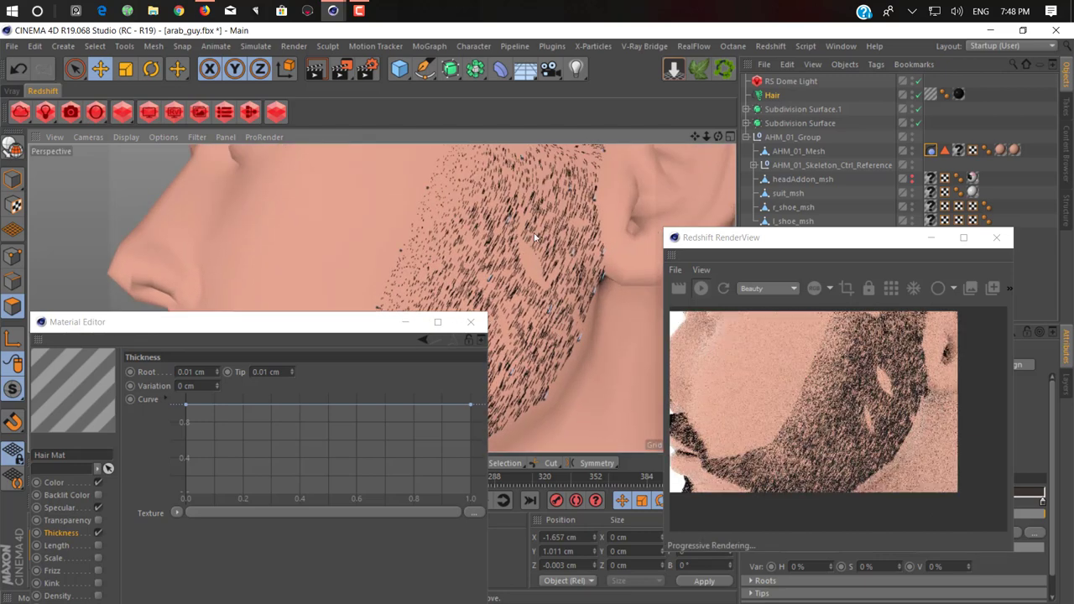
Stop the render and restore AHM_01_Mesh's saved beard polygon selection in Polygon mode.
click(13, 178)
click(321, 250)
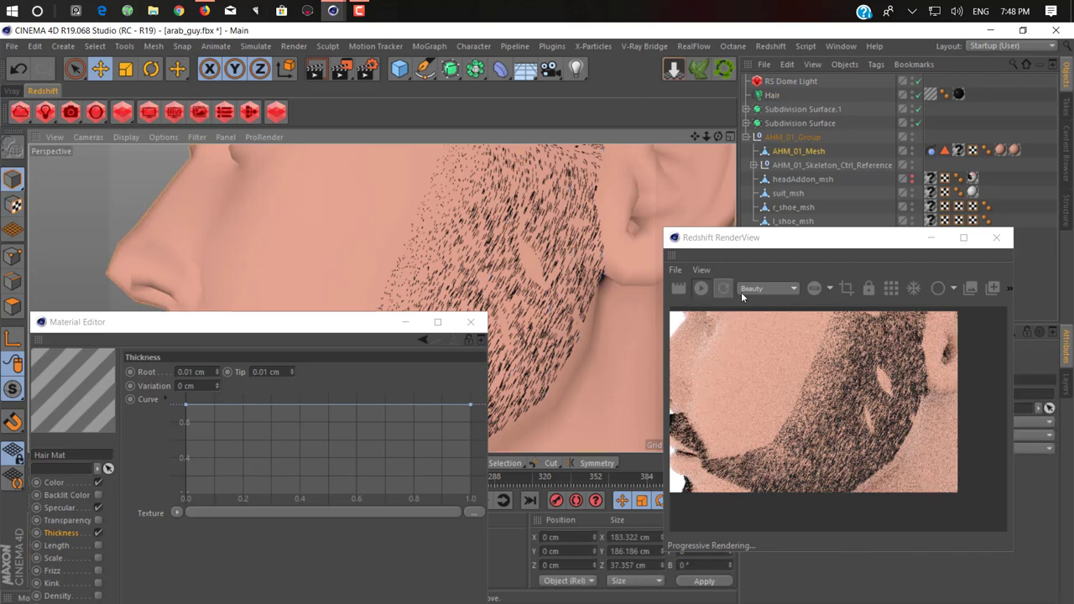
click(708, 289)
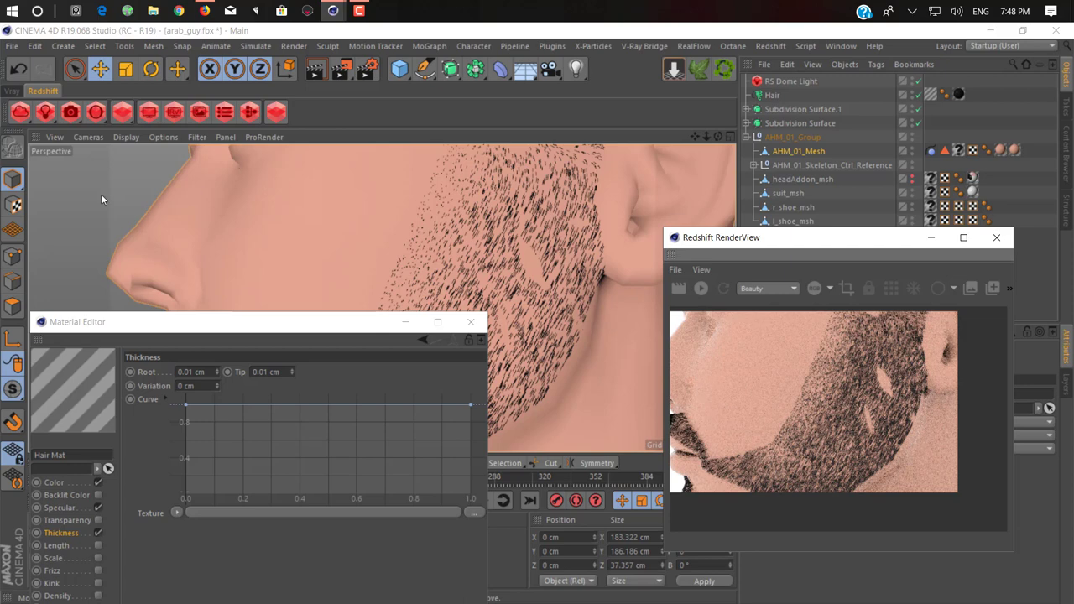
click(10, 302)
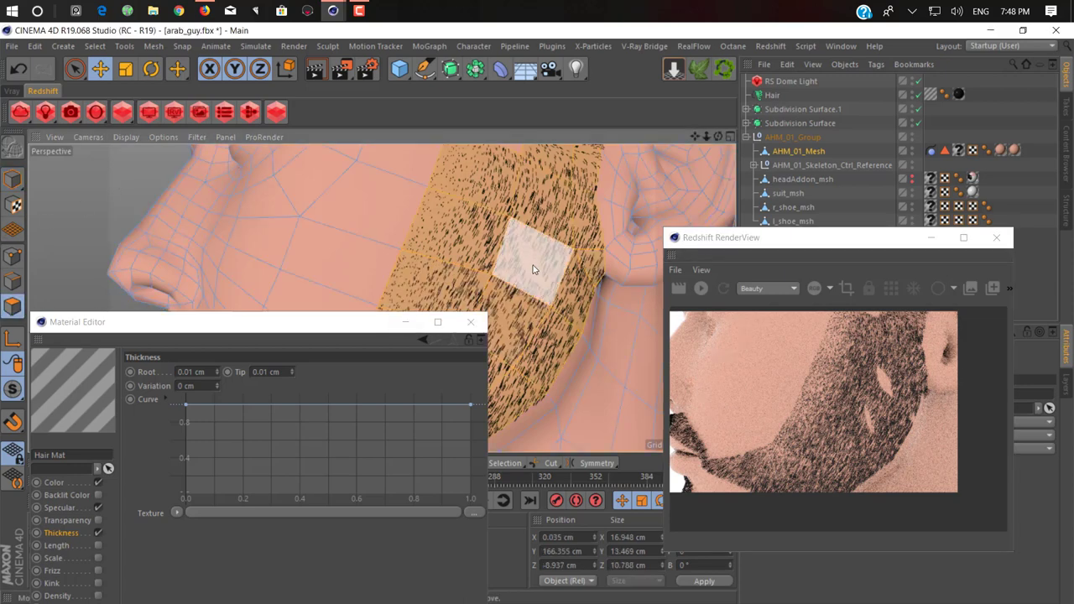
click(761, 240)
drag(412, 509, 165, 199)
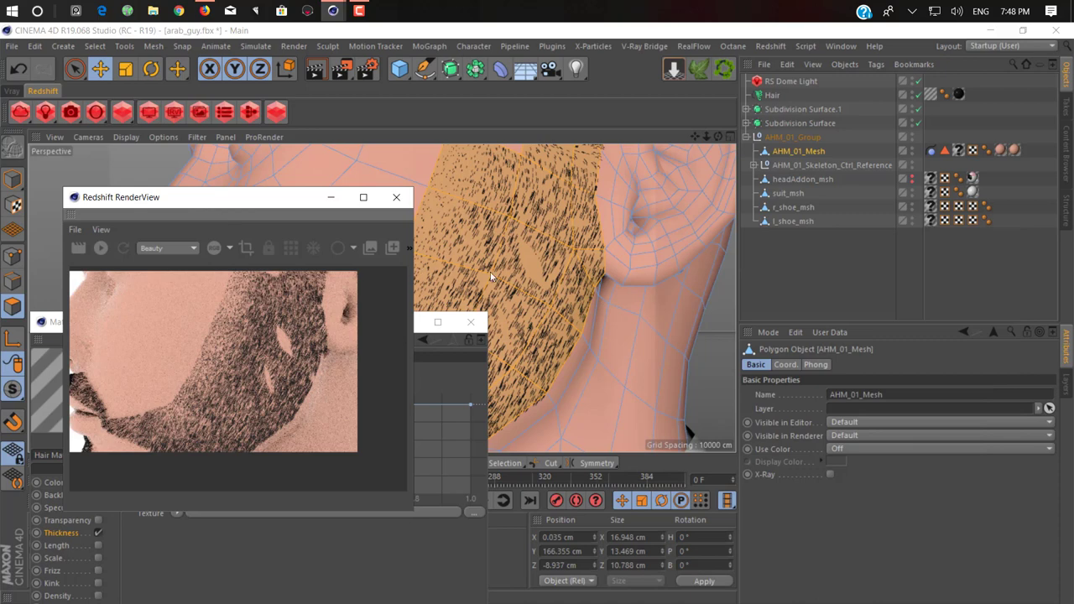
click(539, 269)
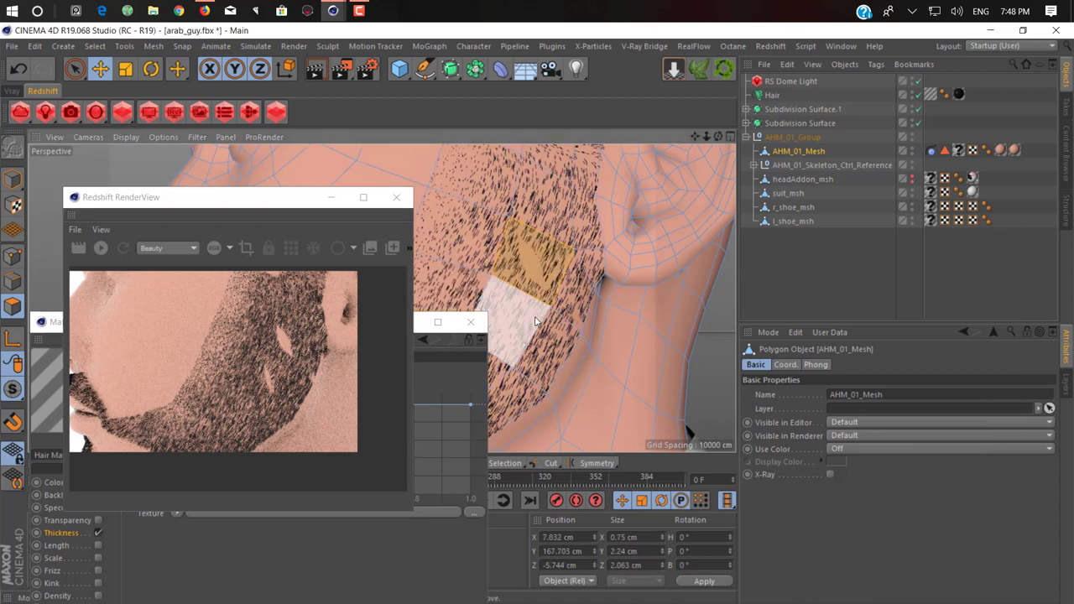
double_click(946, 151)
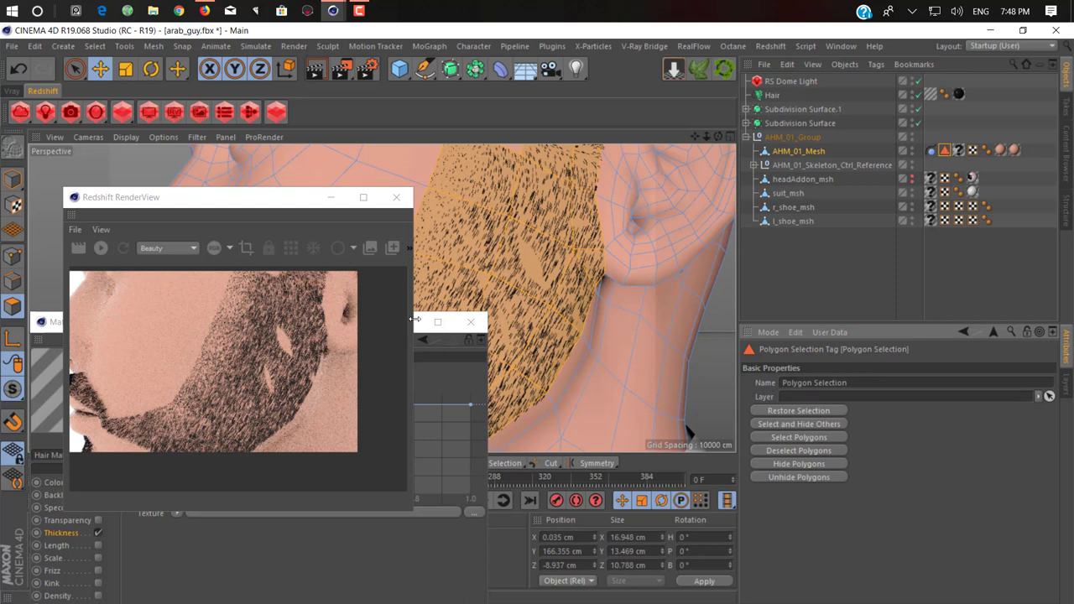
drag(414, 319, 254, 319)
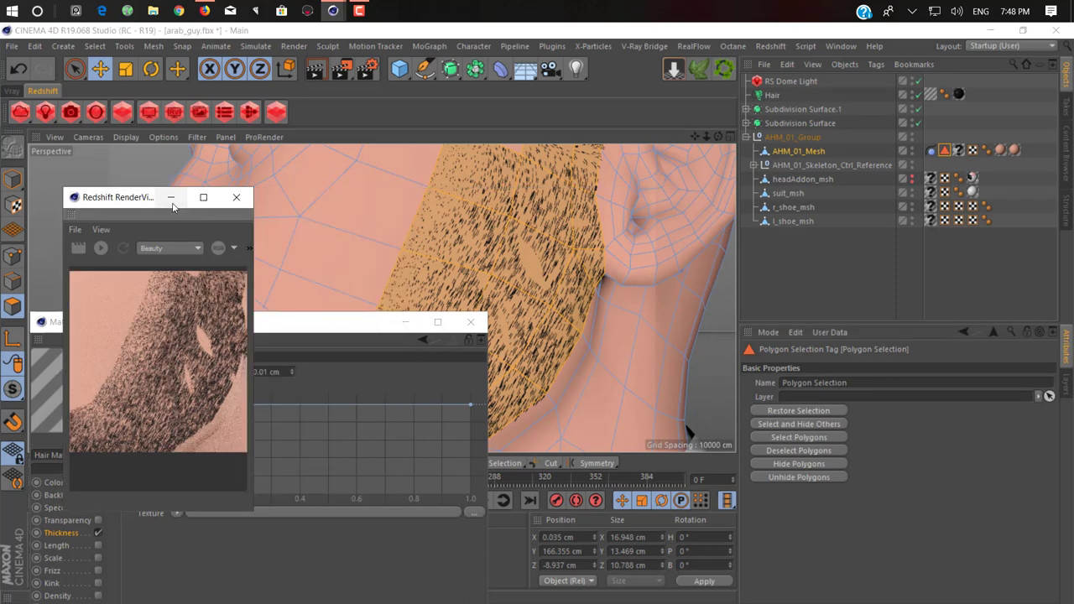
Move the RenderView to the upper right and close the Material Editor.
drag(115, 198, 808, 181)
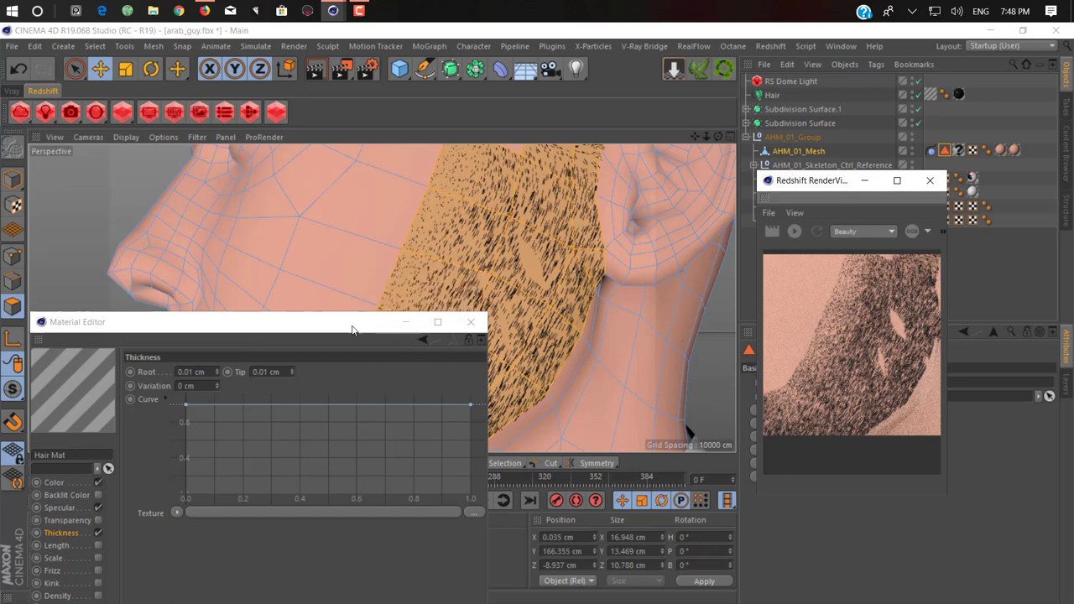
click(349, 319)
drag(349, 319, 452, 203)
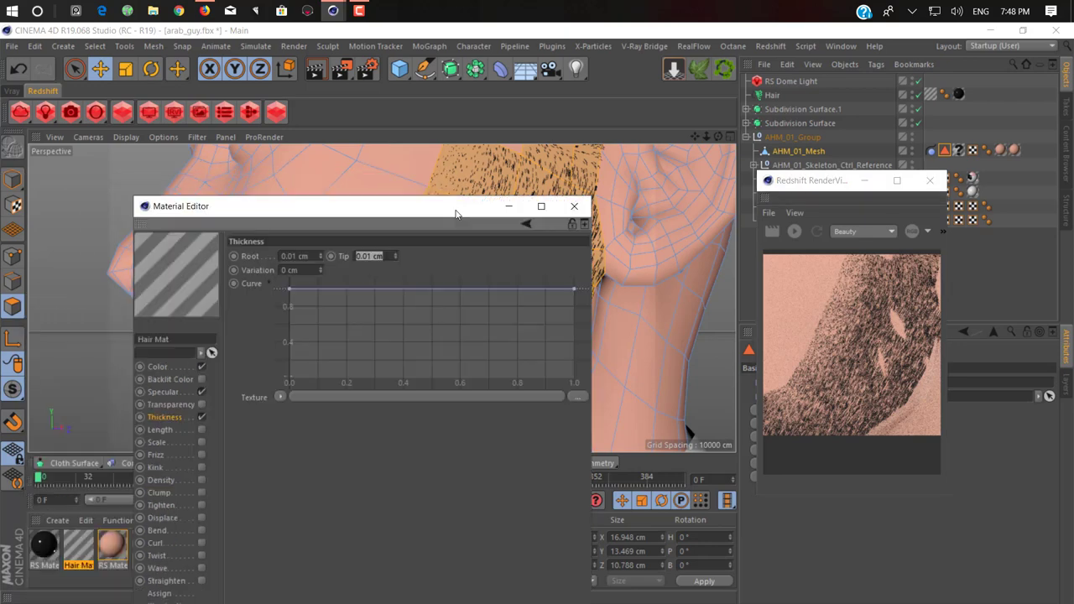
click(574, 206)
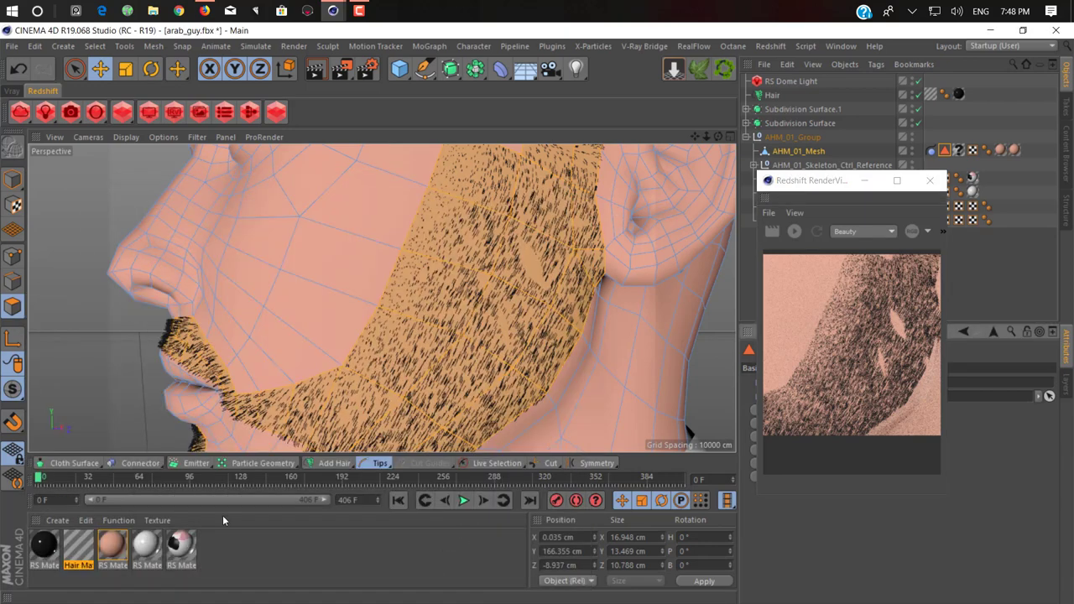
Play the hair simulation, rewind to start, and step forward to frame 1.
click(463, 501)
click(463, 501)
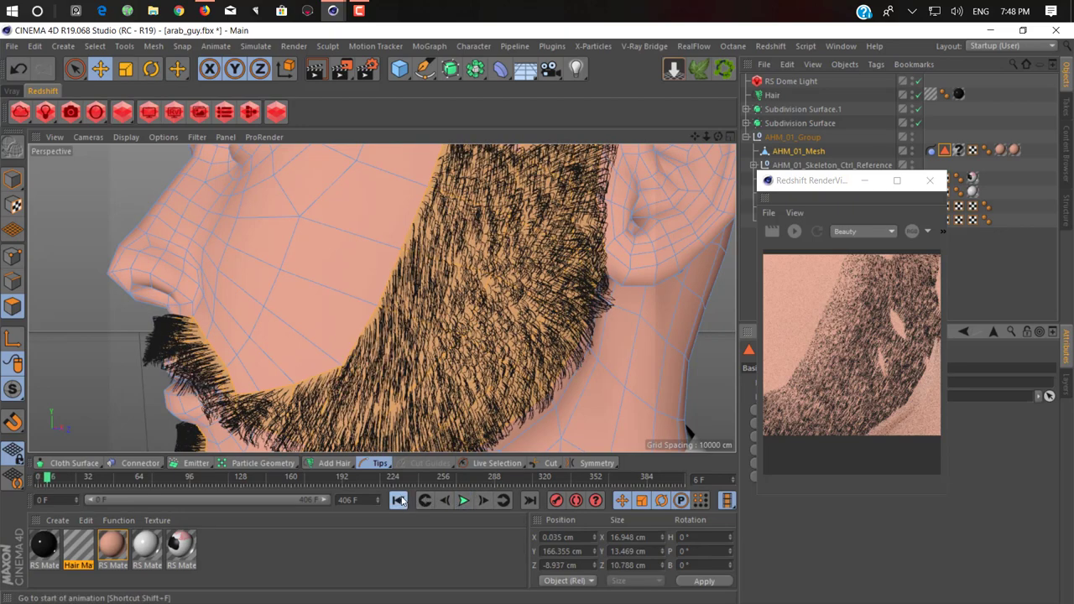
click(399, 501)
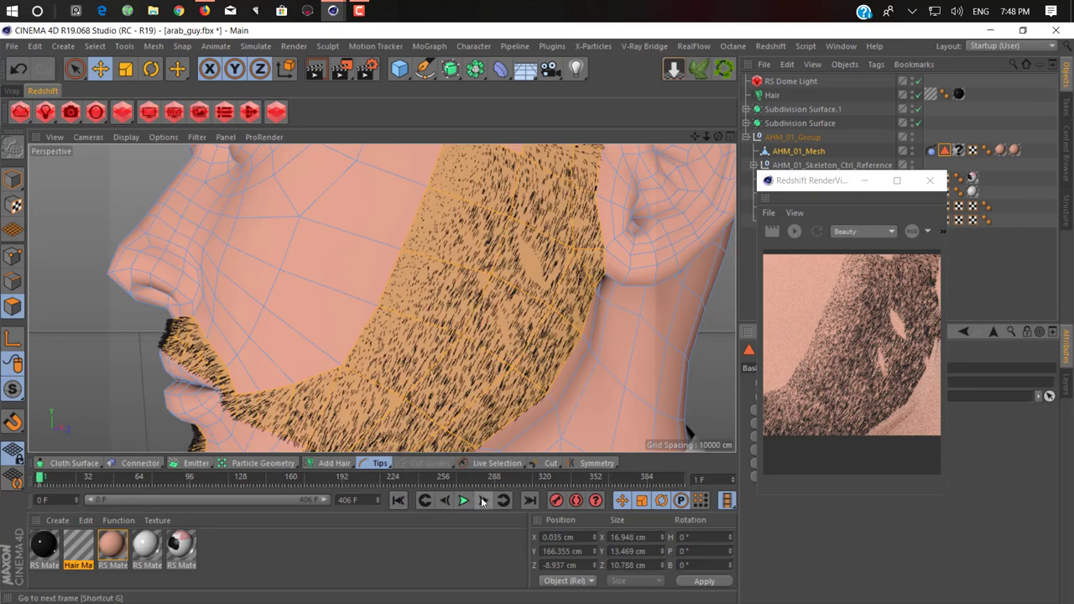
click(482, 501)
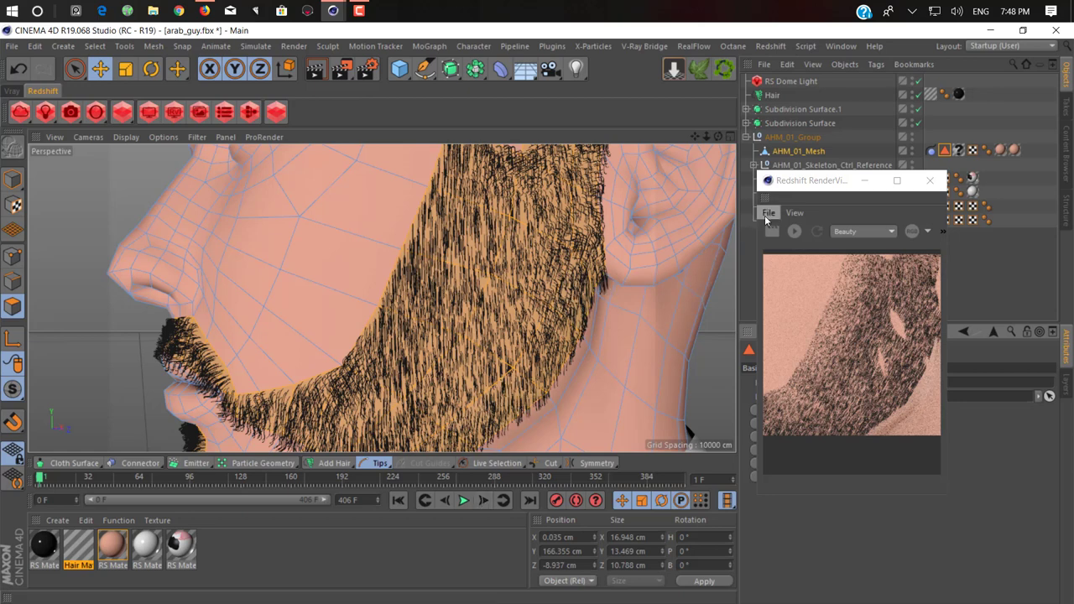
Widen the Redshift RenderView and frame the whole bearded head near-frontally.
click(789, 237)
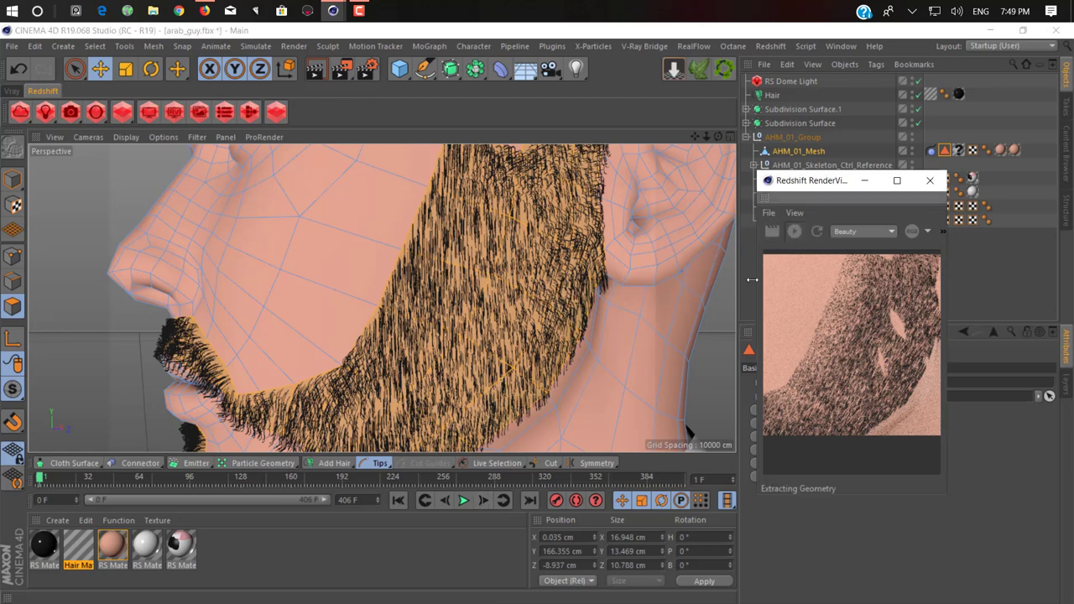
drag(751, 279, 637, 279)
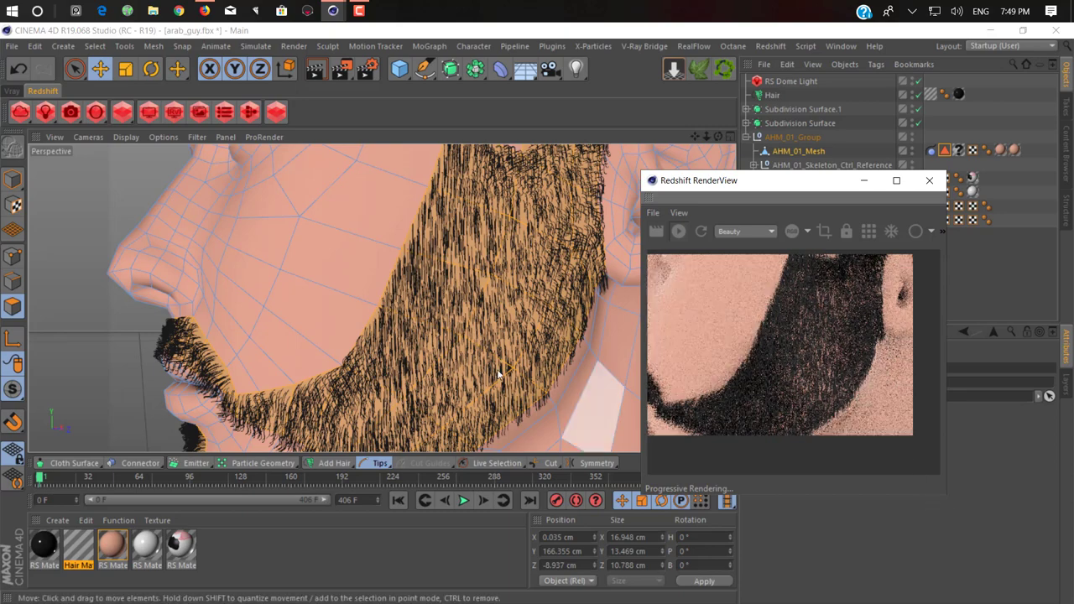
alt+right_drag(499, 375, 420, 377)
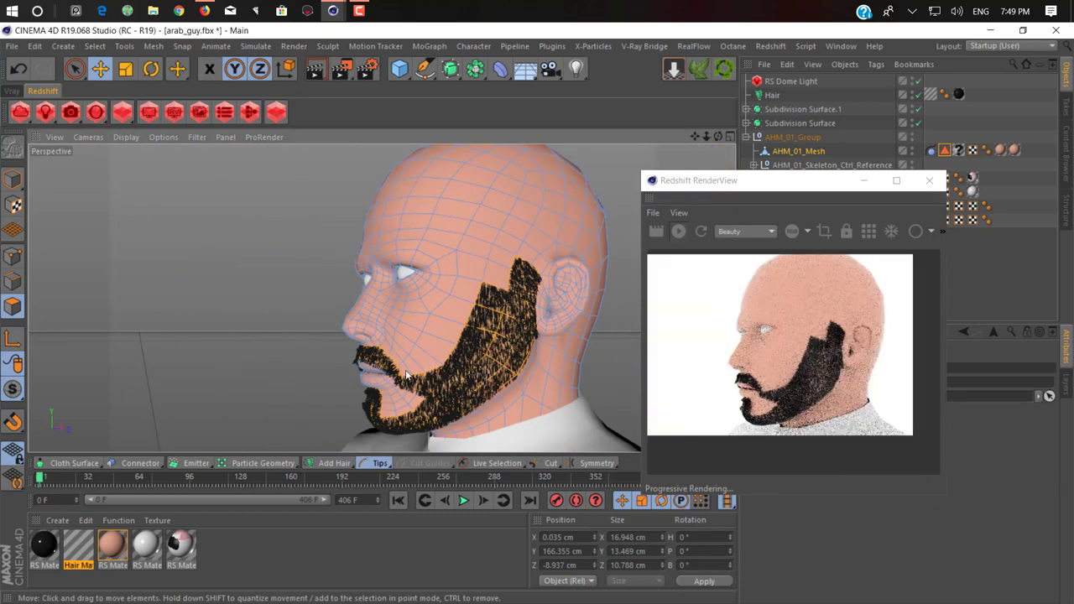
mouse_move(411, 375)
alt+mouse_down()
mouse_move(580, 364)
mouse_move(400, 350)
mouse_move(340, 311)
mouse_move(365, 331)
mouse_move(352, 336)
alt+mouse_up()
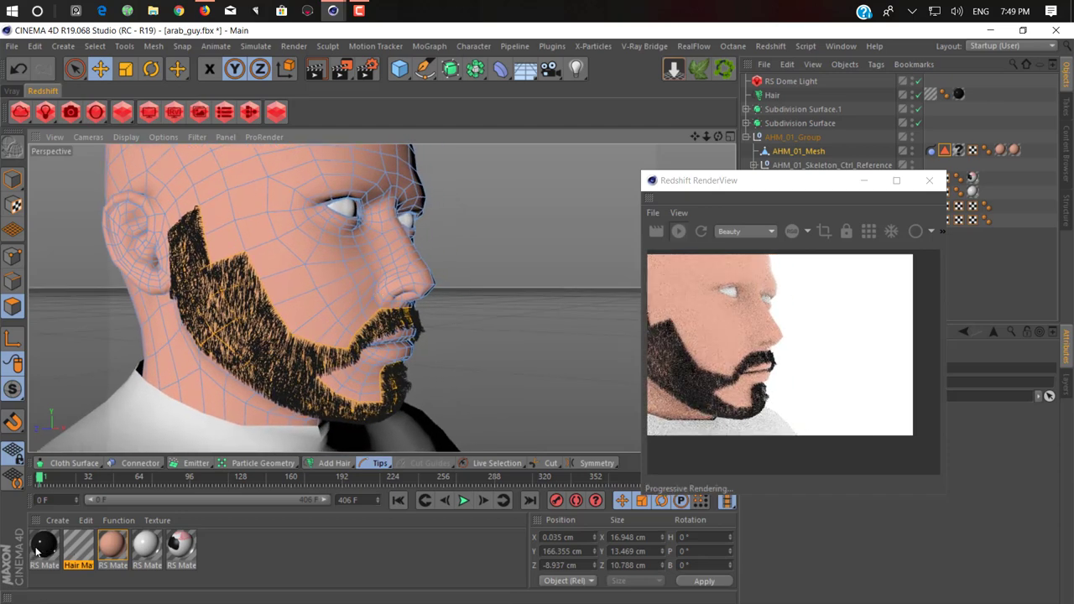
Make RS Material.1's diffuse colour a fully saturated dark red and close the editor.
double_click(41, 548)
click(411, 185)
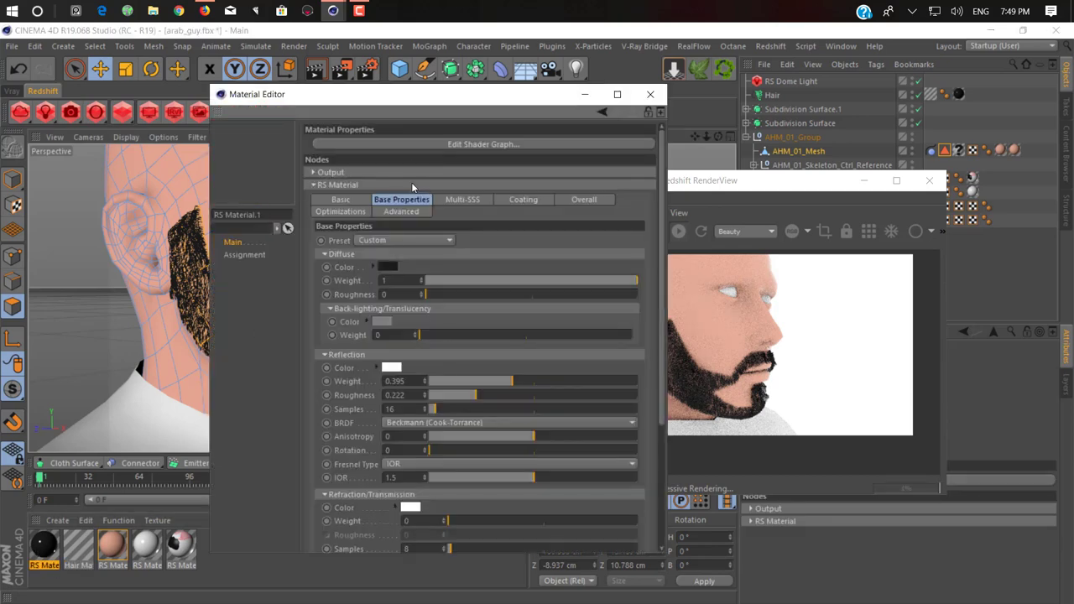
click(387, 267)
drag(365, 295, 369, 291)
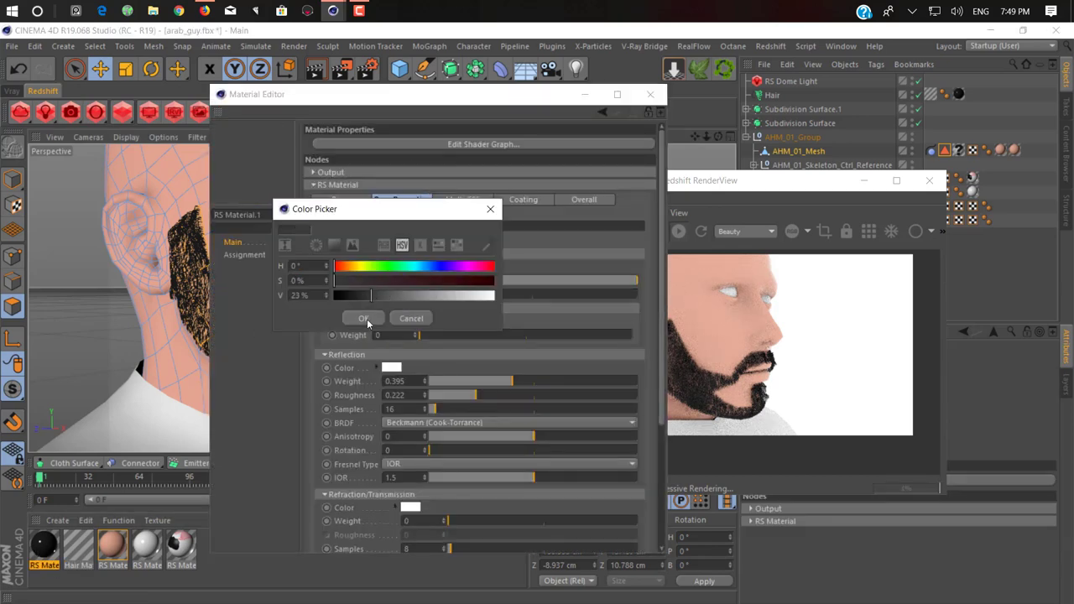
click(365, 319)
click(387, 267)
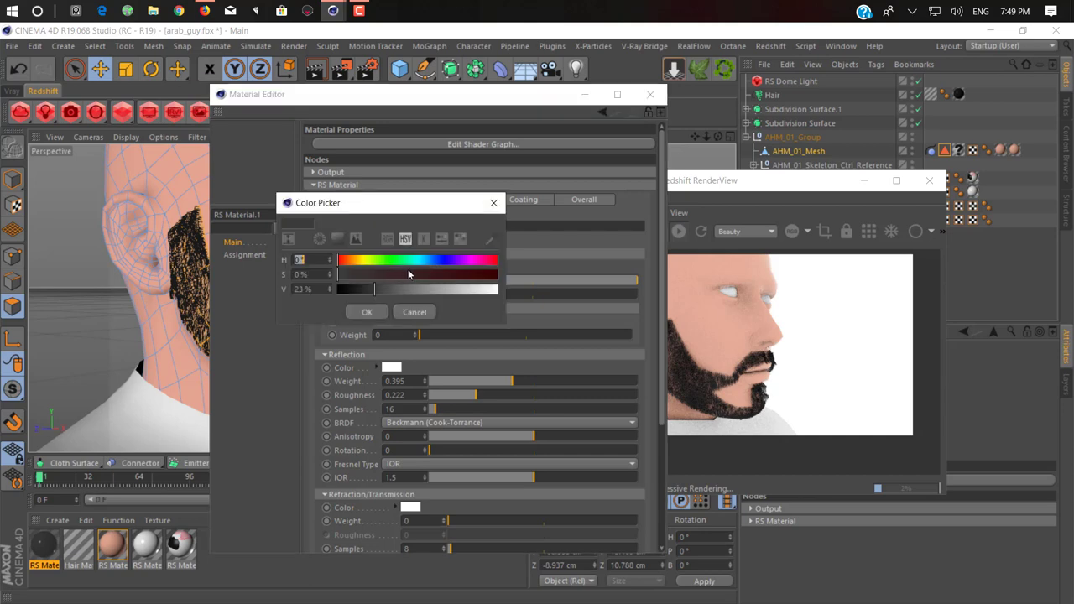
drag(374, 279, 675, 292)
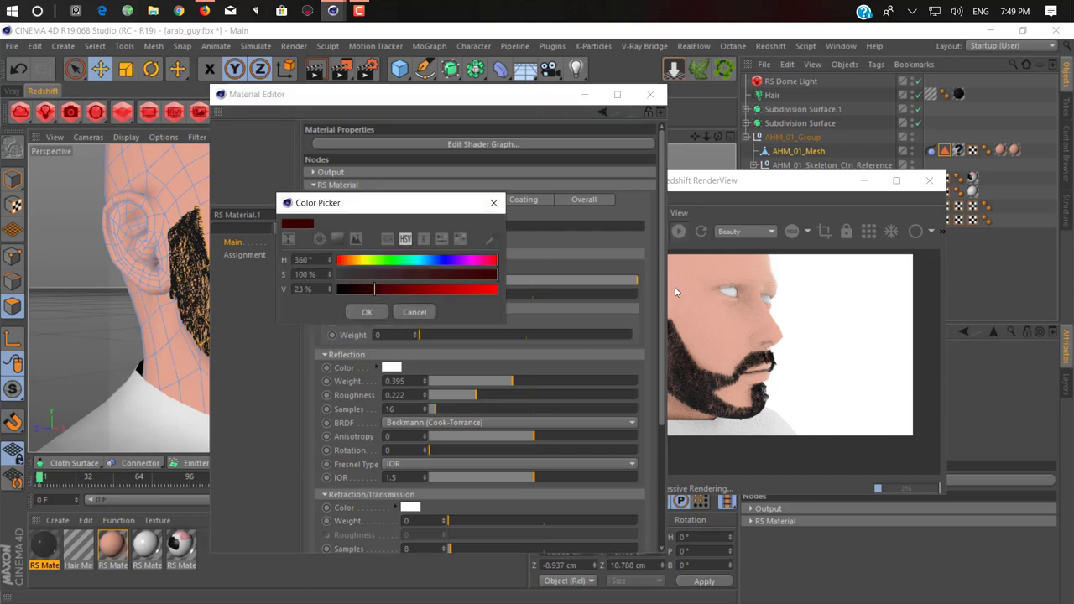
click(367, 312)
click(704, 238)
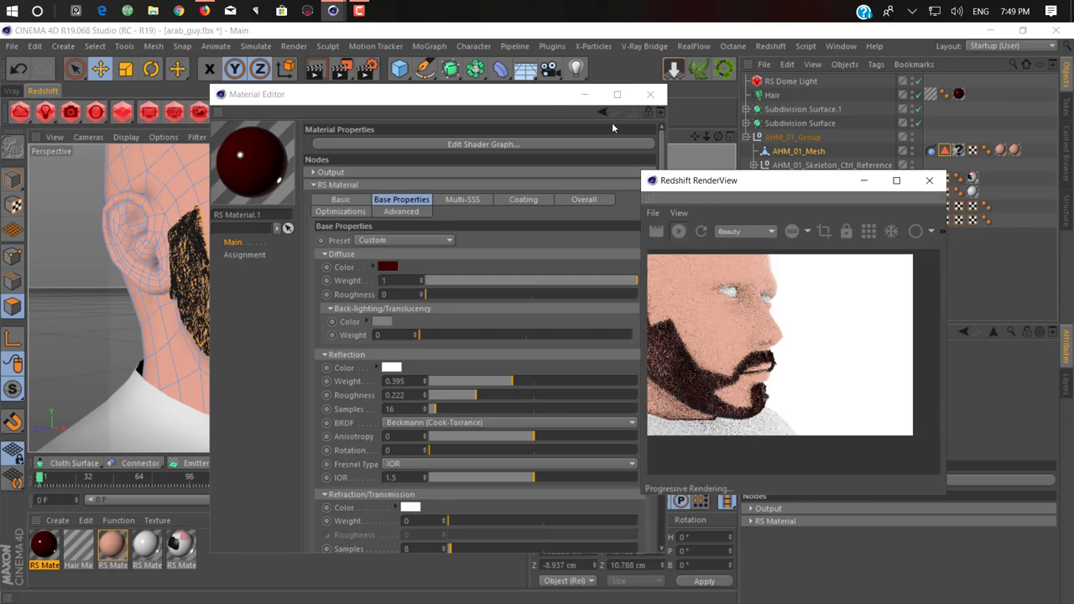
click(652, 91)
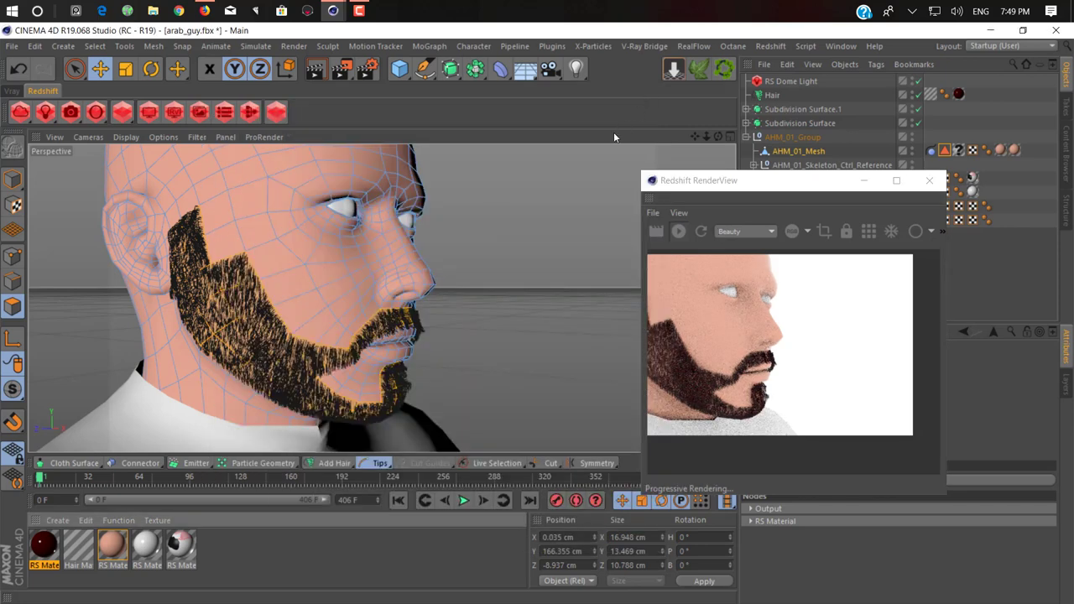
Orbit and zoom to a profile of the beard and select the Hair object.
mouse_move(595, 146)
alt+mouse_down()
mouse_move(454, 208)
mouse_move(394, 212)
mouse_move(454, 191)
mouse_move(484, 221)
alt+mouse_up()
mouse_move(427, 374)
alt+mouse_down()
mouse_move(464, 340)
mouse_move(496, 267)
alt+mouse_up()
scroll(496, 266, up, 3)
scroll(494, 256, up, 3)
scroll(491, 249, up, 2)
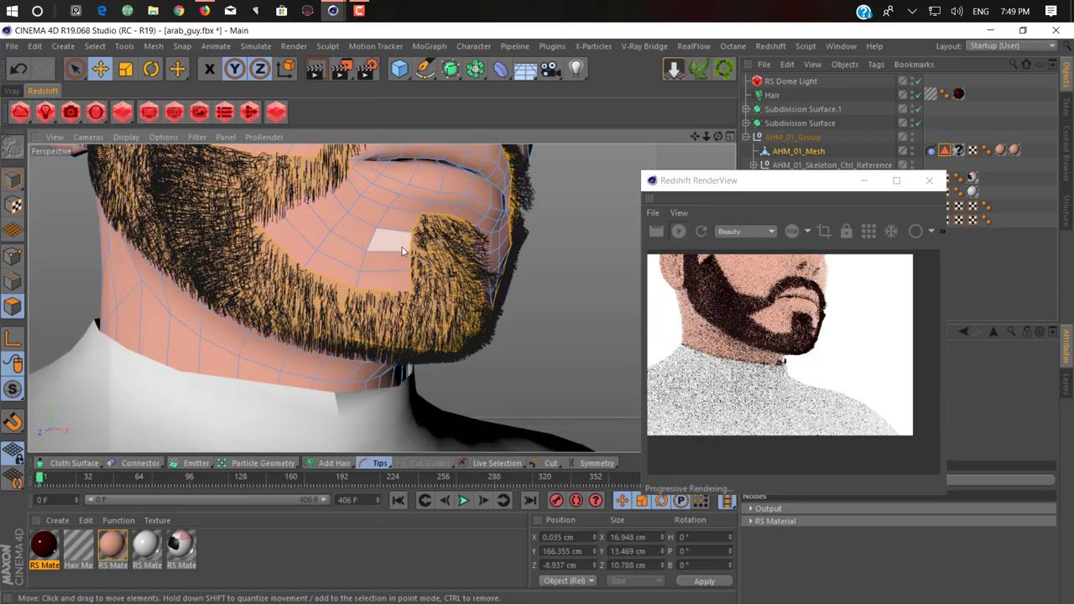
mouse_move(403, 251)
alt+mouse_down()
mouse_move(479, 300)
mouse_move(361, 263)
alt+mouse_up()
scroll(361, 263, up, 2)
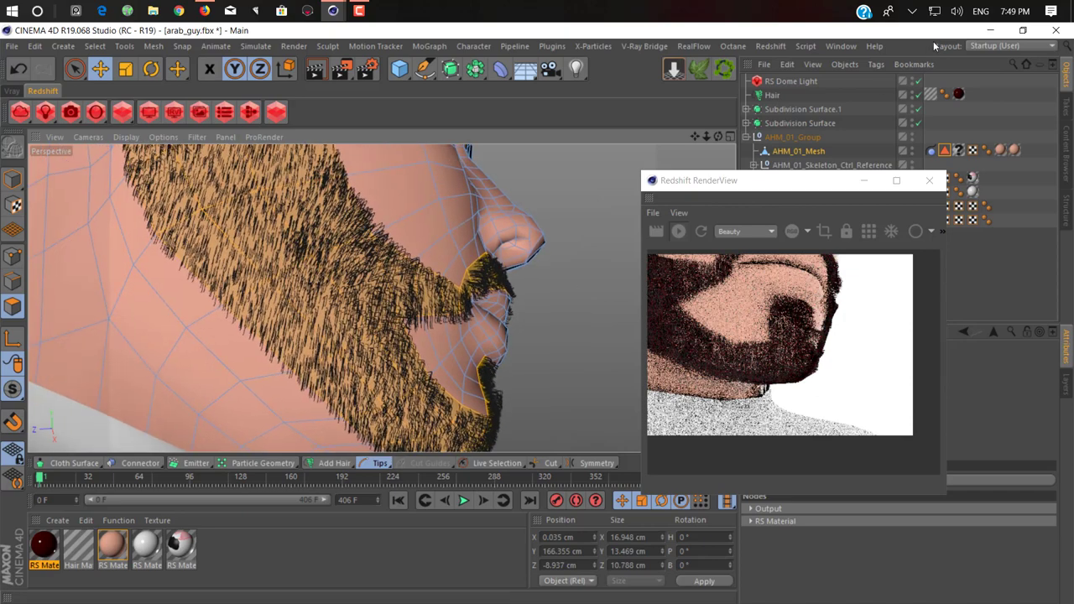
click(776, 96)
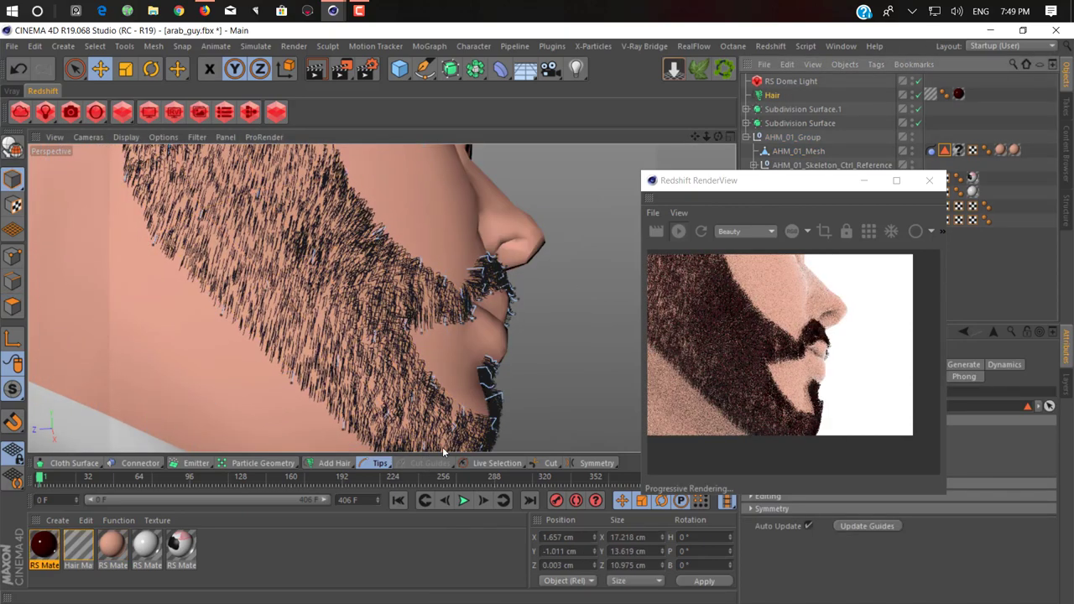
Use the hair Cut tool to trim beard strands along the jaw below the ear.
click(551, 463)
alt+drag(338, 298, 417, 262)
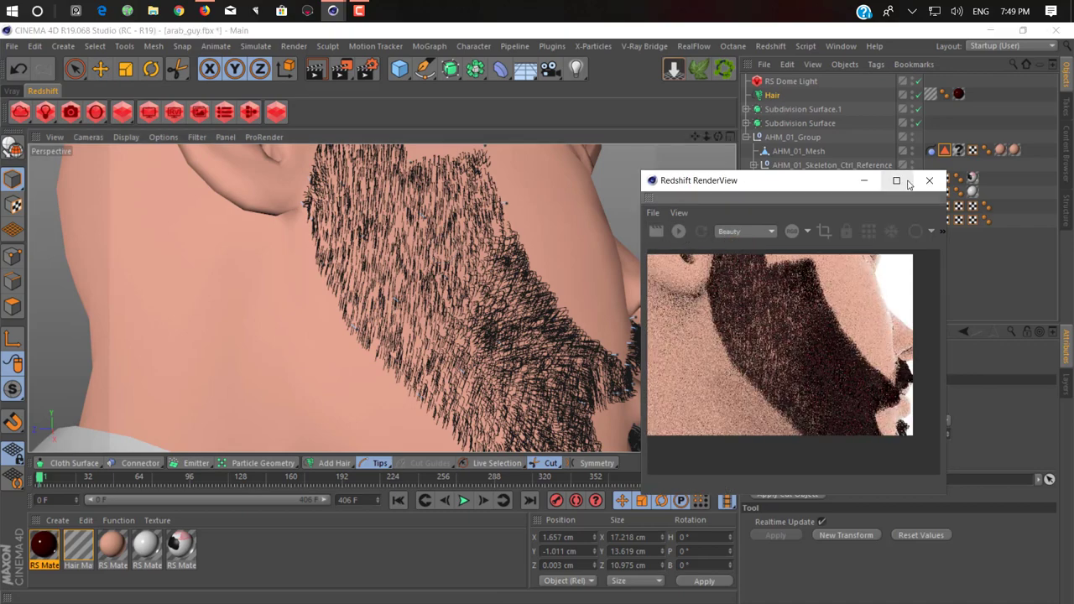
click(864, 180)
mouse_move(218, 272)
alt+mouse_down()
mouse_move(327, 243)
mouse_move(336, 257)
alt+mouse_up()
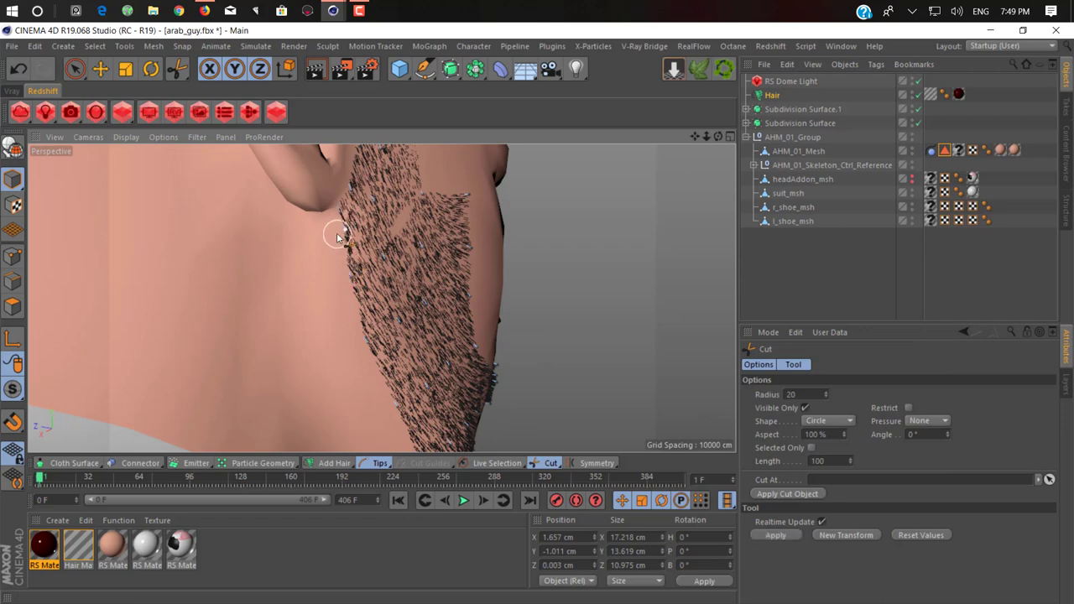
key(ctrl+z)
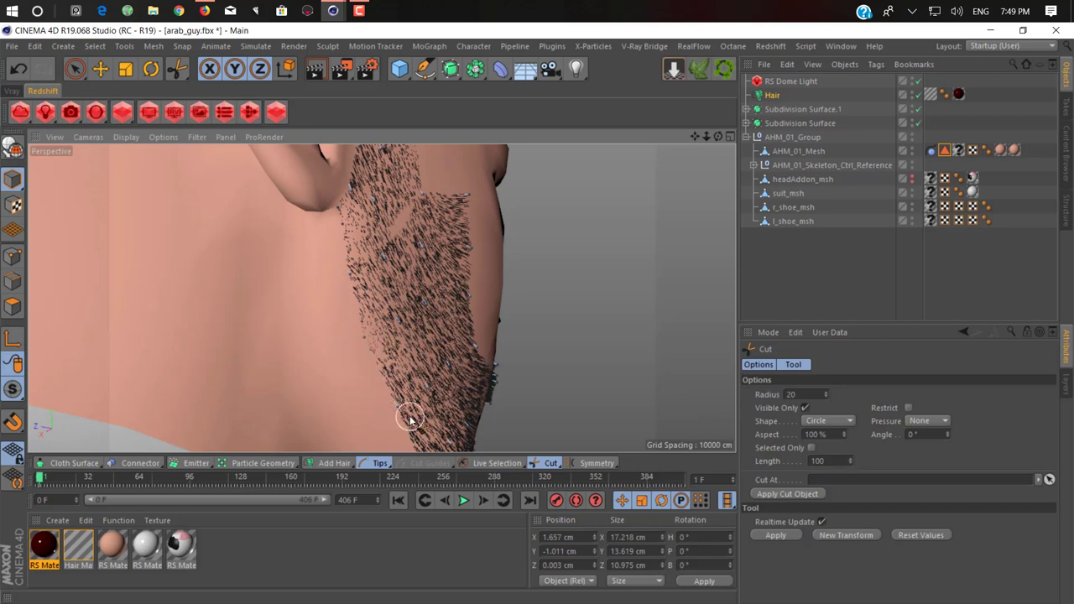
alt+drag(395, 412, 378, 338)
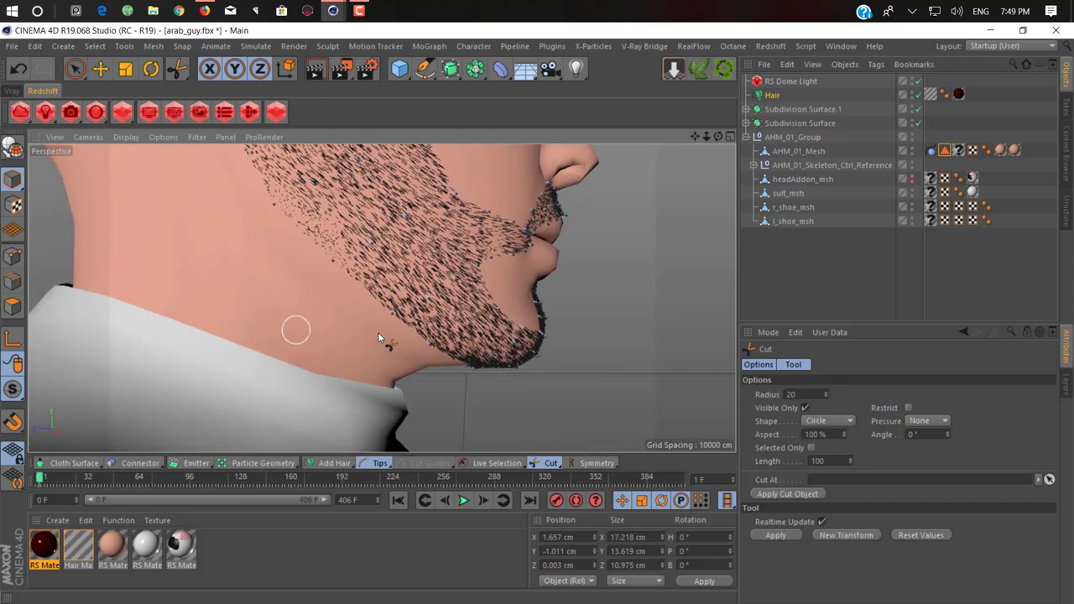
alt+middle_drag(391, 311, 361, 239)
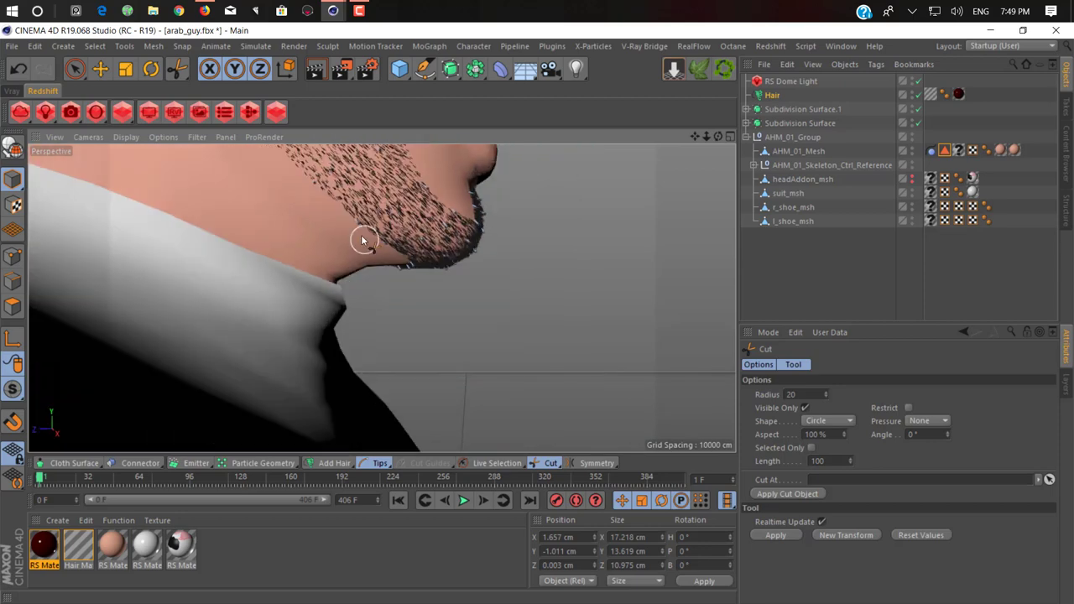
mouse_move(384, 299)
alt+mouse_down()
mouse_move(209, 238)
mouse_move(421, 284)
mouse_move(383, 300)
mouse_move(187, 311)
alt+mouse_up()
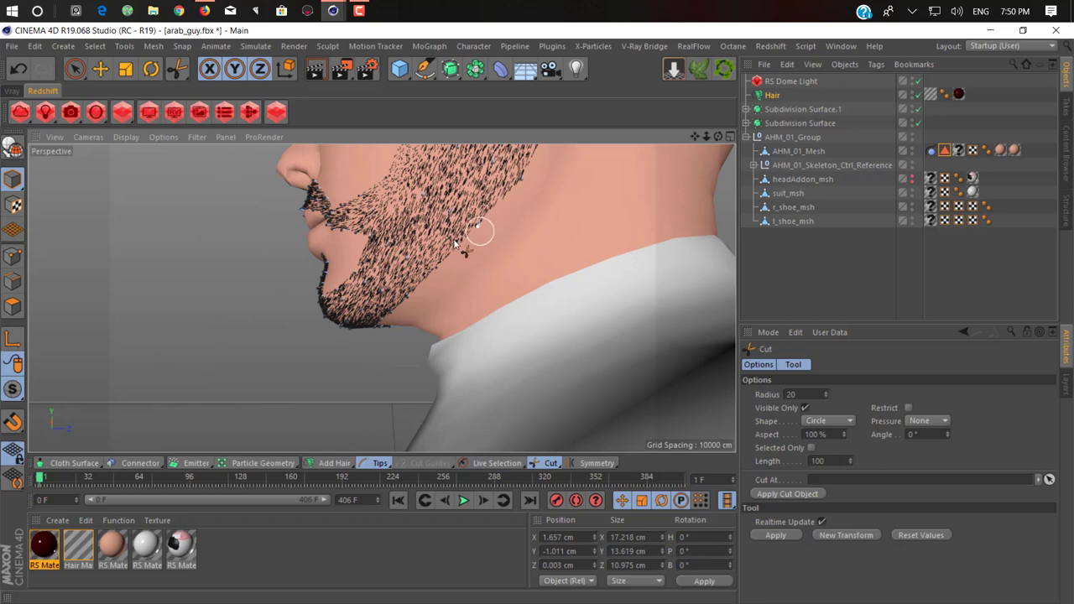
mouse_move(523, 179)
alt+mouse_down()
mouse_move(443, 355)
mouse_move(424, 355)
alt+mouse_up()
drag(460, 277, 457, 241)
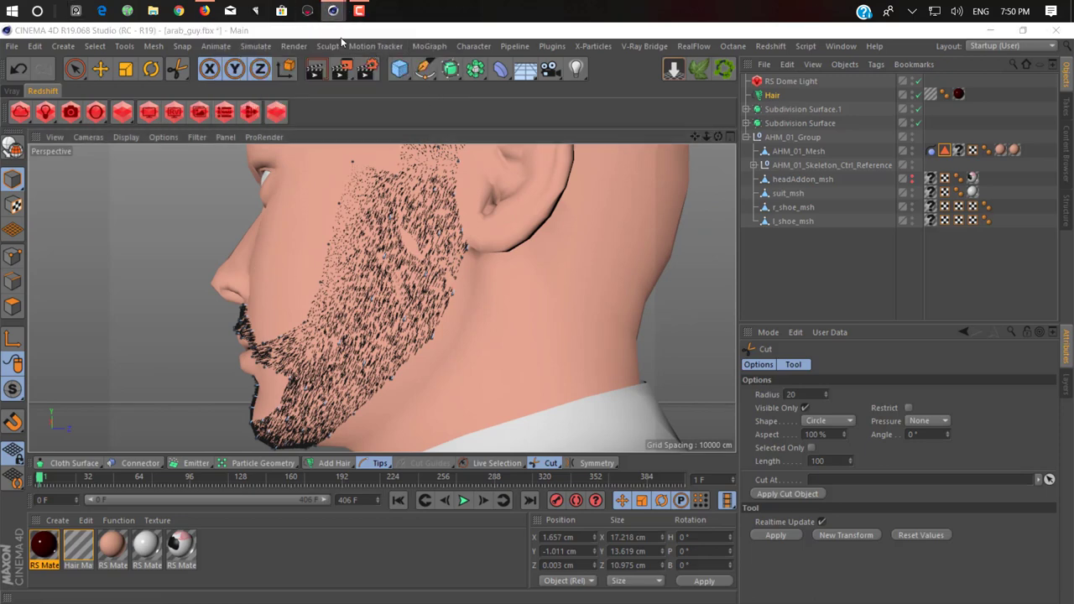
Restore the RenderView and start a new render from a three-quarter front view.
click(403, 79)
scroll(283, 278, down, 3)
scroll(285, 277, down, 3)
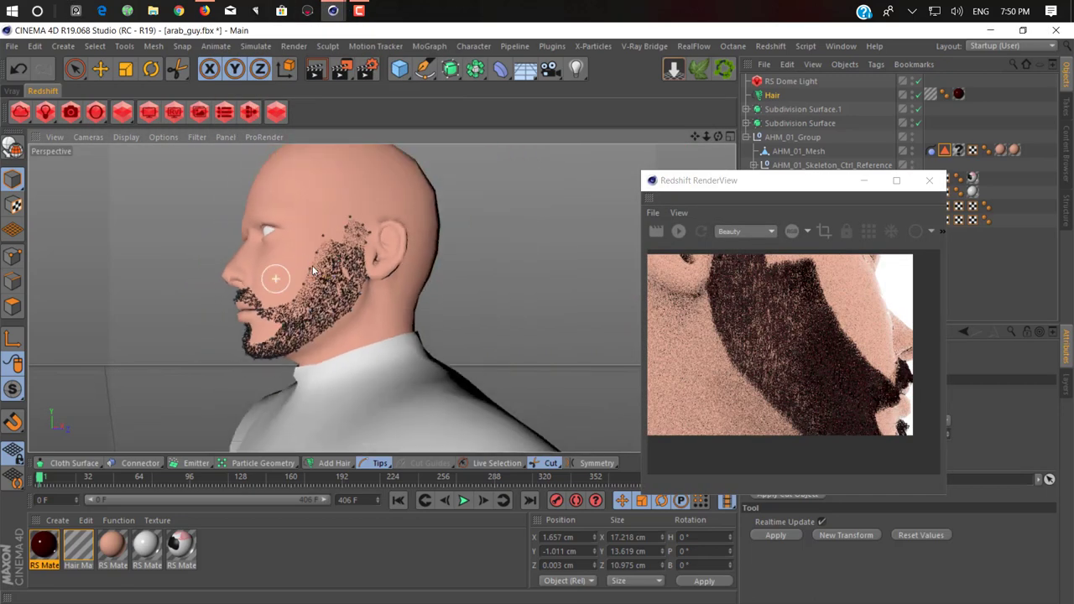
alt+drag(317, 274, 607, 298)
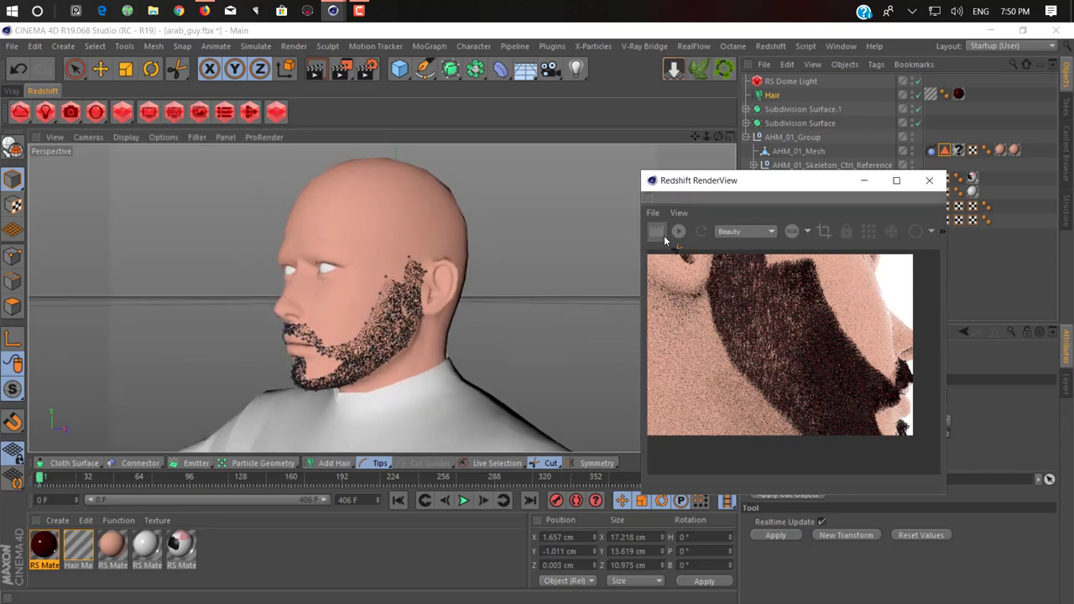
alt+drag(288, 282, 370, 283)
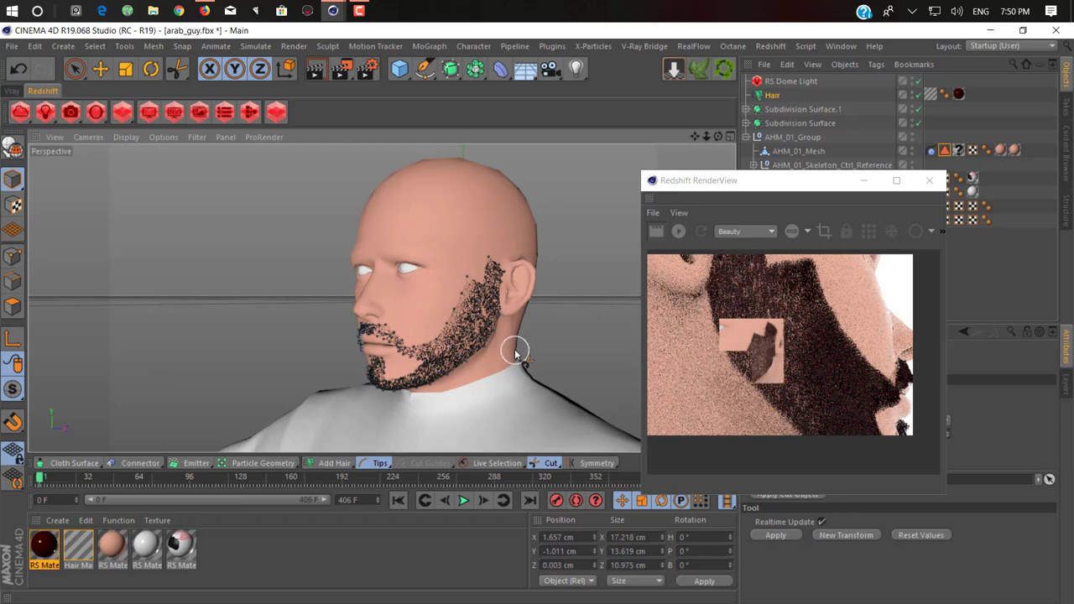
click(669, 234)
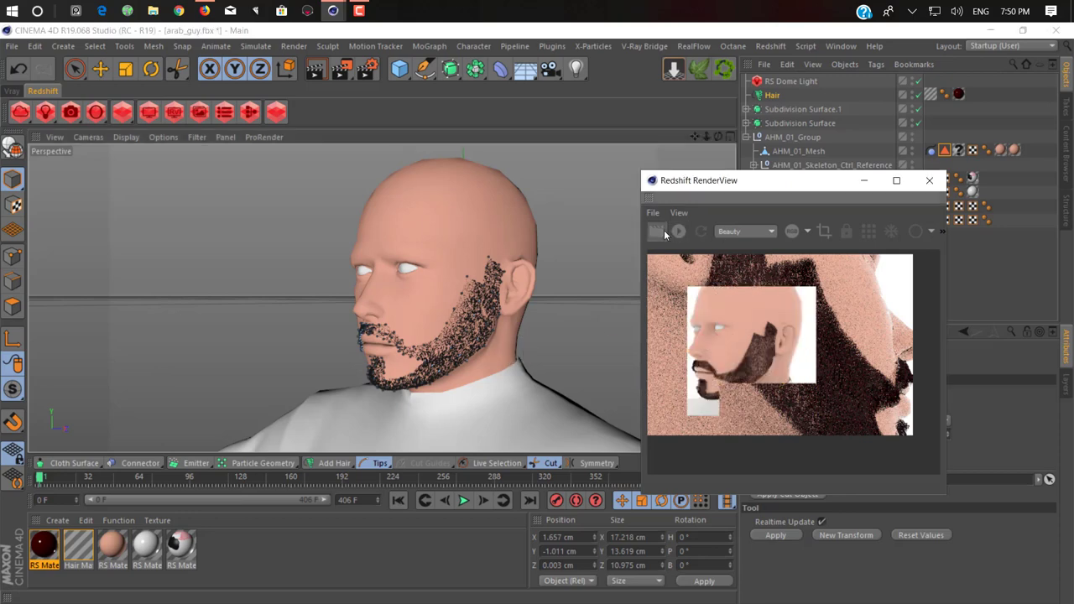
click(679, 237)
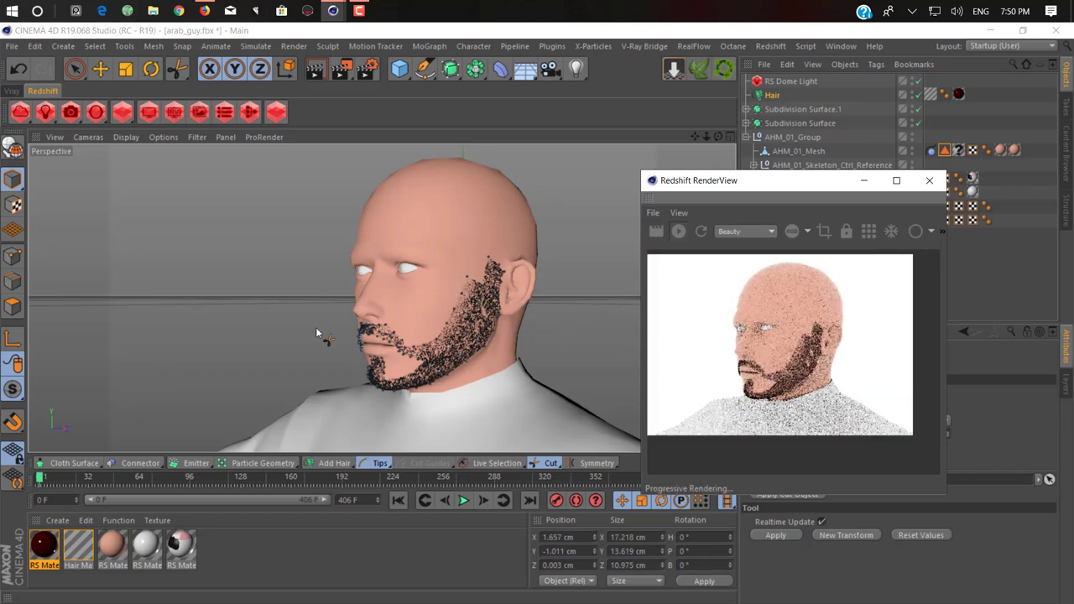
mouse_move(317, 336)
alt+mouse_down()
mouse_move(435, 267)
mouse_move(503, 398)
alt+mouse_up()
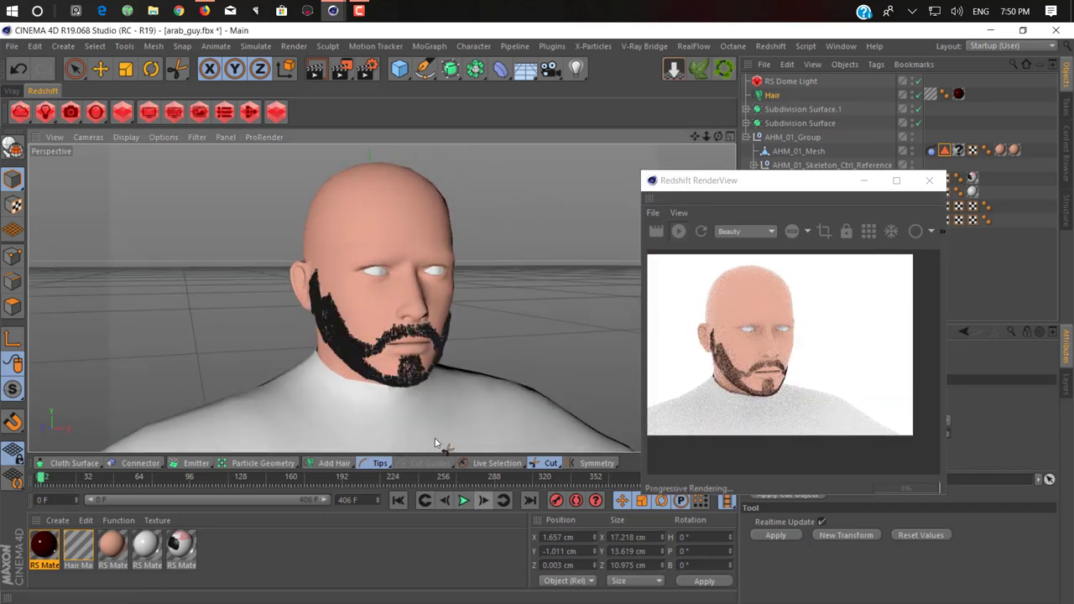
mouse_move(394, 298)
alt+mouse_down()
mouse_move(446, 295)
mouse_move(302, 336)
mouse_move(36, 305)
alt+mouse_up()
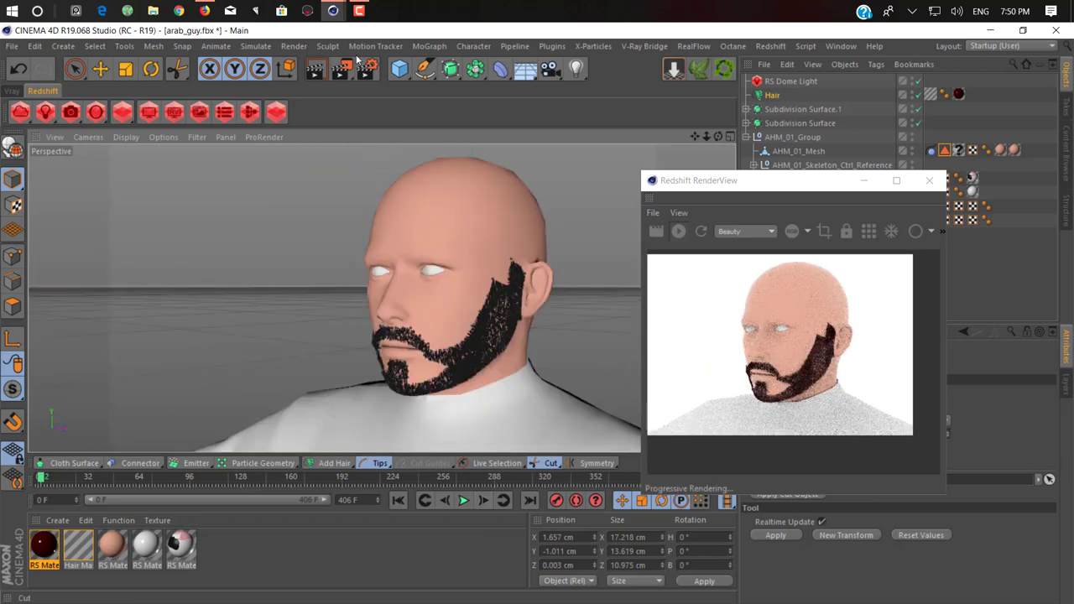
Switch to the Move tool with X unlocked and review the head from front angles.
click(209, 69)
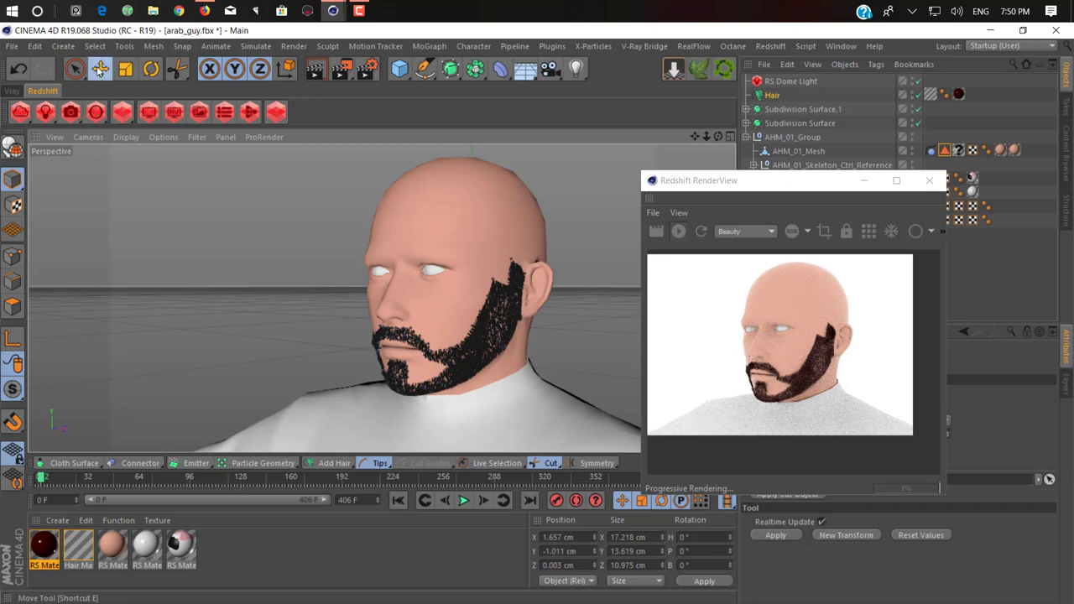
click(100, 68)
mouse_move(438, 303)
alt+mouse_down()
mouse_move(470, 331)
mouse_move(347, 385)
mouse_move(57, 262)
alt+mouse_up()
mouse_move(475, 362)
alt+mouse_down()
mouse_move(501, 371)
mouse_move(461, 385)
alt+mouse_up()
scroll(422, 320, up, 5)
scroll(447, 334, down, 3)
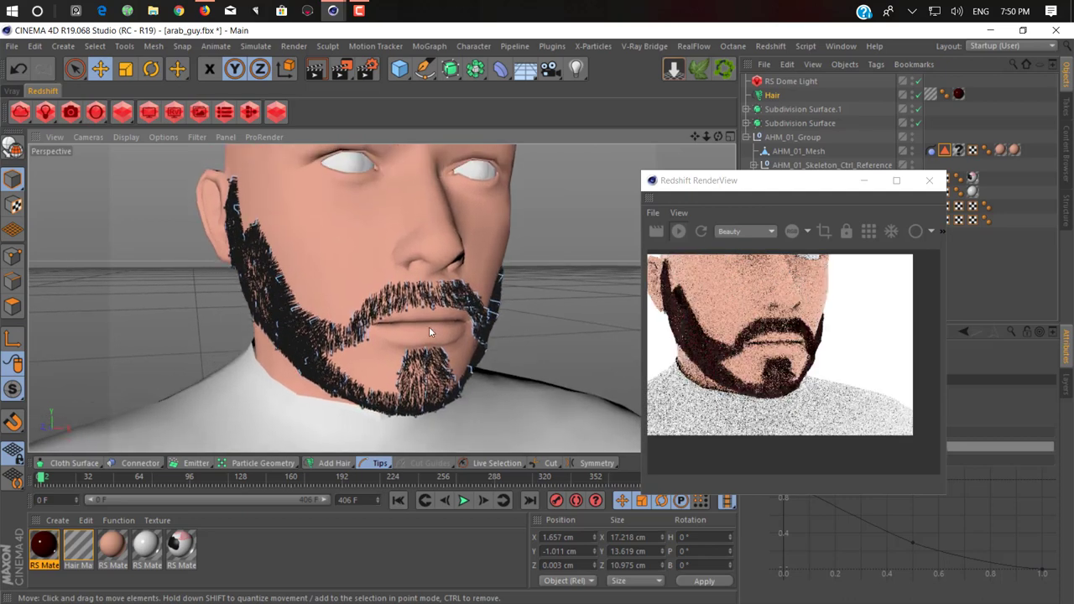
mouse_move(427, 328)
alt+mouse_down()
mouse_move(522, 249)
mouse_move(504, 308)
mouse_move(252, 377)
alt+mouse_up()
Enable the Kink channel (30%) on Hair Mat and close the Material Editor.
click(75, 546)
double_click(75, 545)
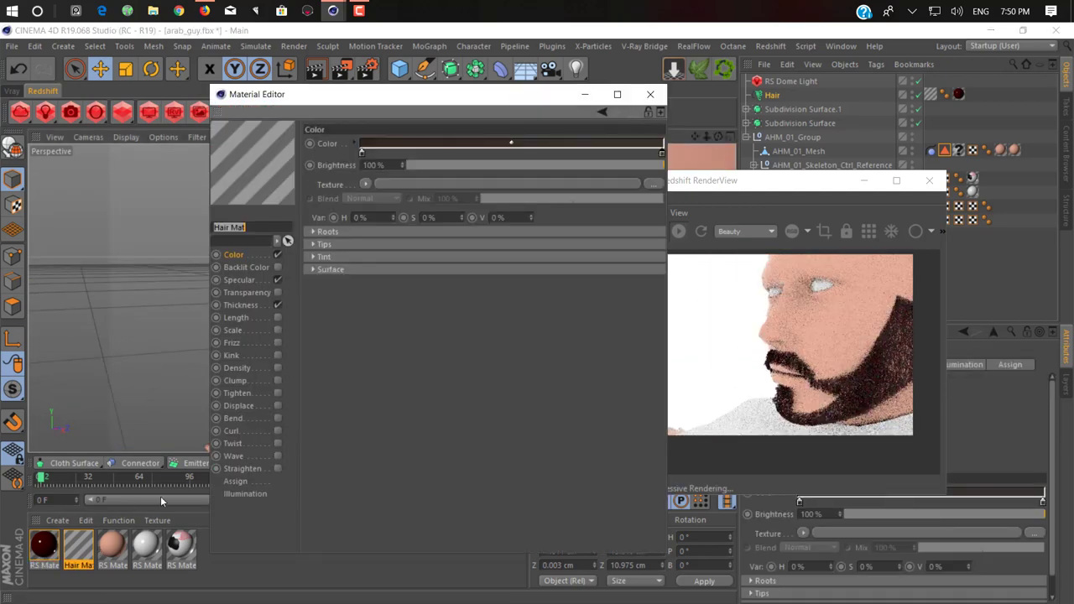
click(278, 354)
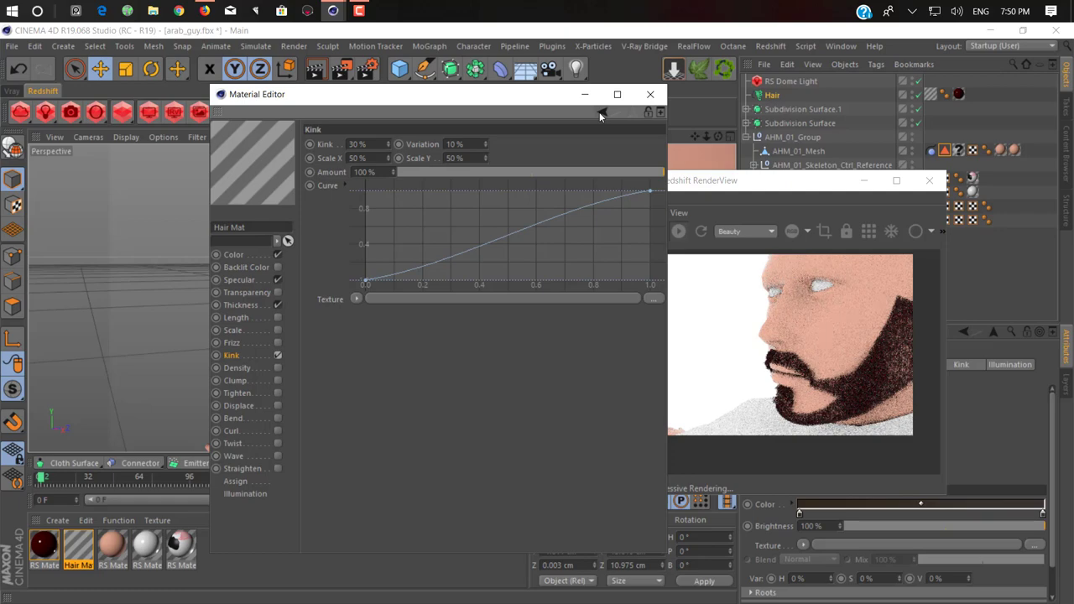
drag(479, 108, 144, 172)
scroll(617, 382, up, 3)
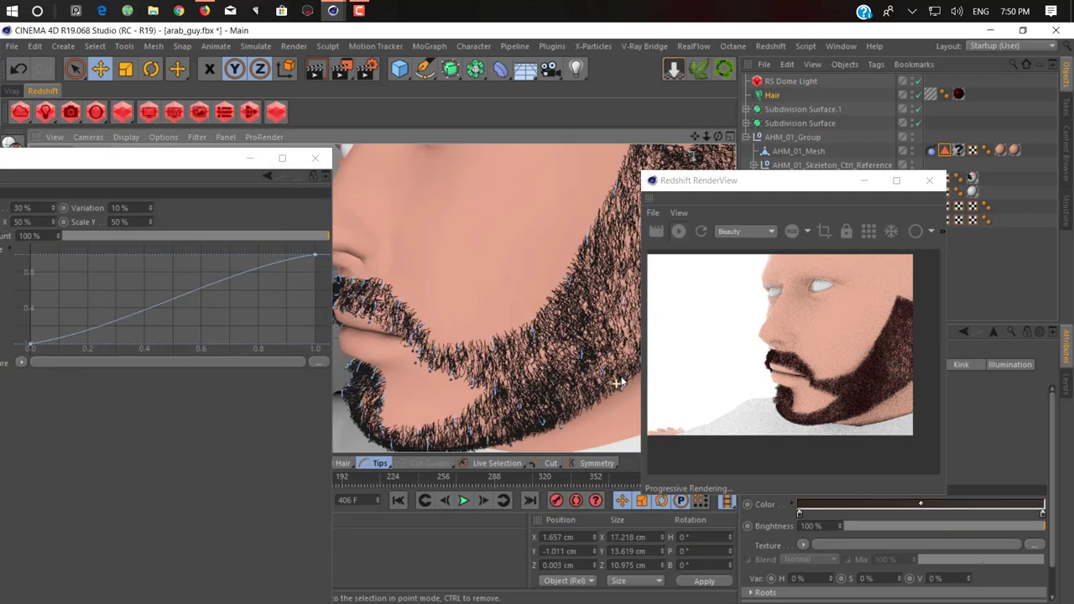
scroll(616, 378, up, 3)
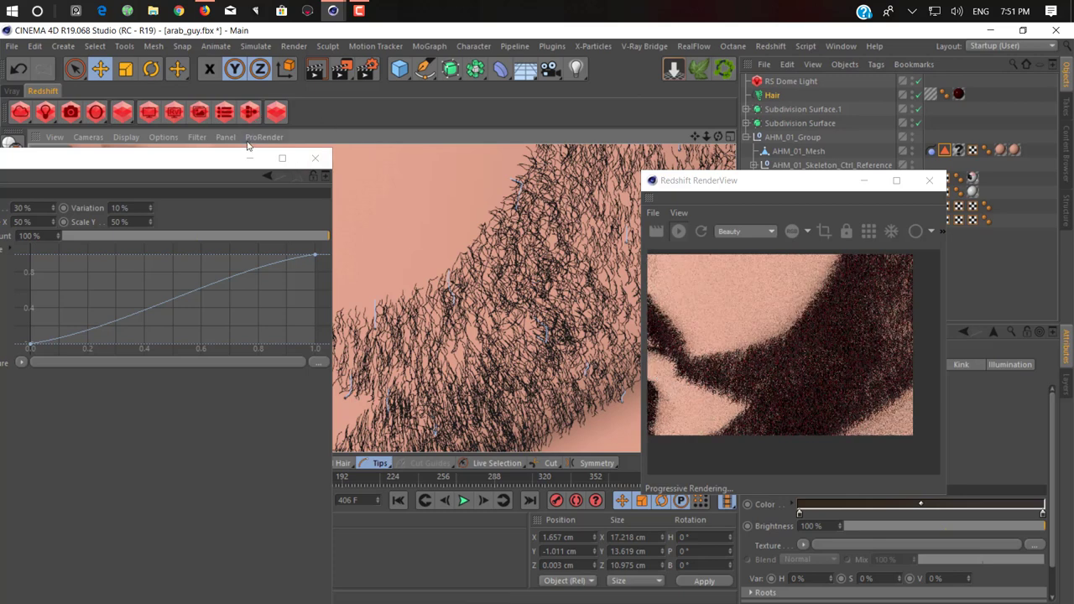
drag(223, 156, 405, 102)
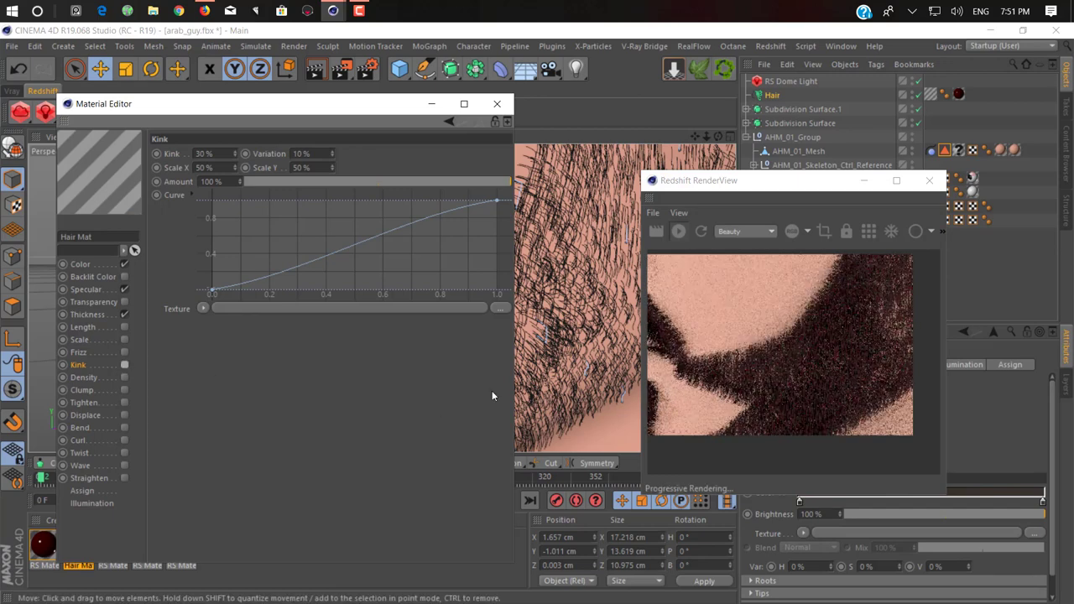
click(124, 364)
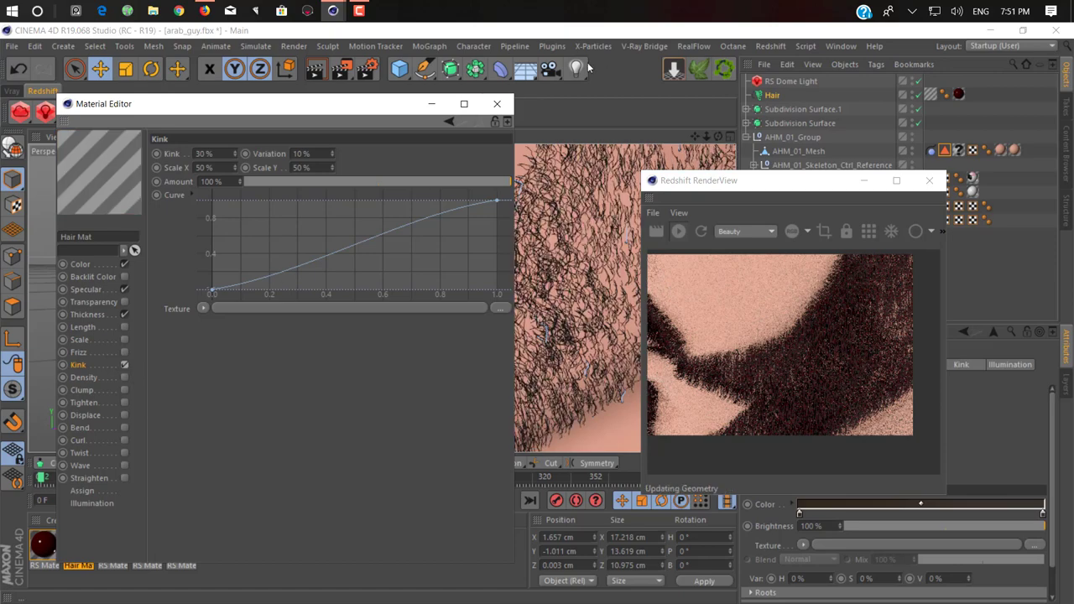
click(497, 103)
scroll(459, 277, down, 4)
scroll(459, 277, down, 3)
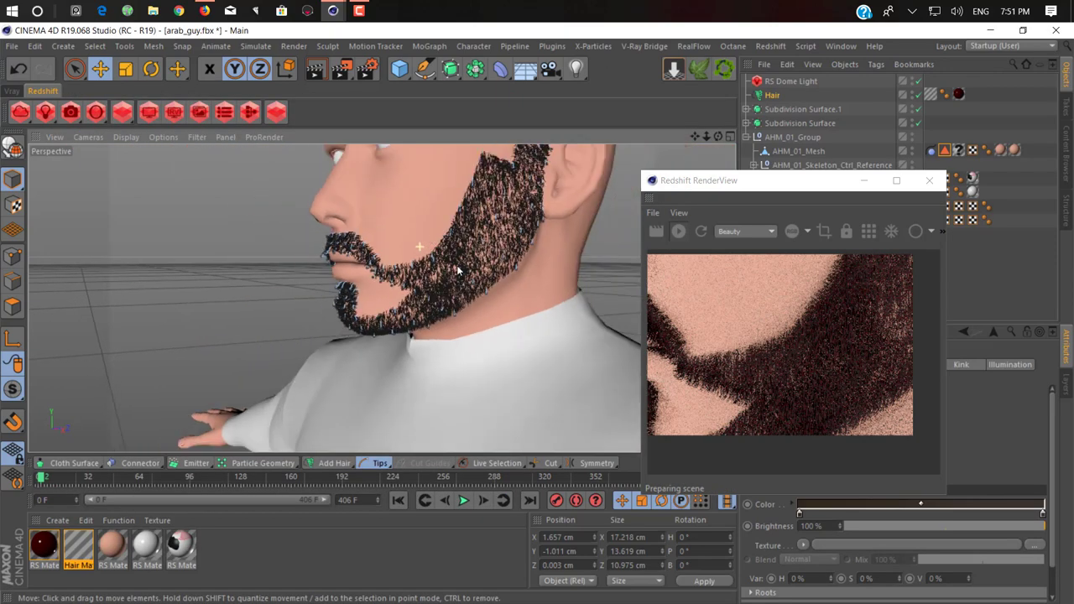
Stop the Redshift IPR from following the camera while orbiting the head.
mouse_move(459, 277)
alt+mouse_down()
mouse_move(397, 295)
mouse_move(422, 184)
mouse_move(367, 240)
mouse_move(381, 292)
mouse_move(297, 330)
mouse_move(400, 353)
mouse_move(381, 247)
mouse_move(632, 240)
alt+mouse_up()
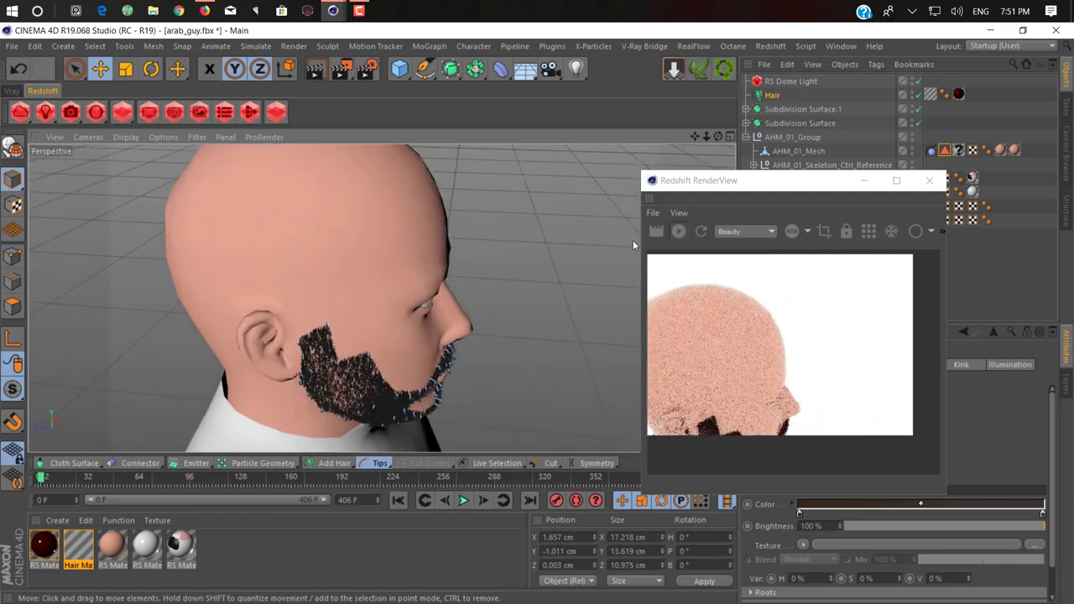
click(678, 234)
mouse_move(266, 301)
alt+mouse_down()
mouse_move(419, 227)
mouse_move(470, 220)
alt+mouse_up()
drag(697, 180, 480, 178)
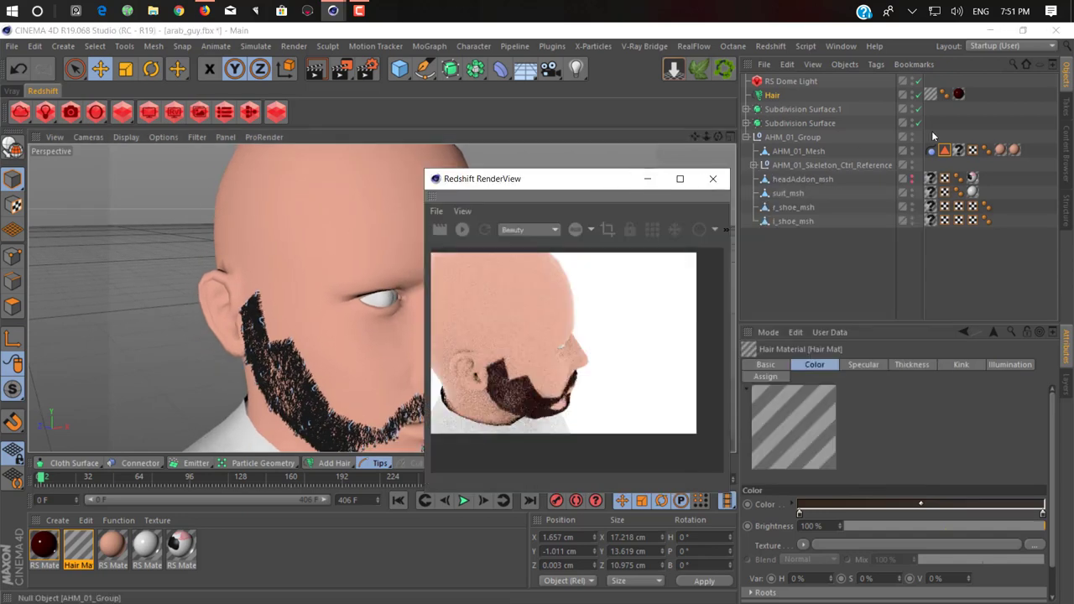
Select the Hair object and expand its Dynamics Properties groups.
click(770, 97)
click(1015, 364)
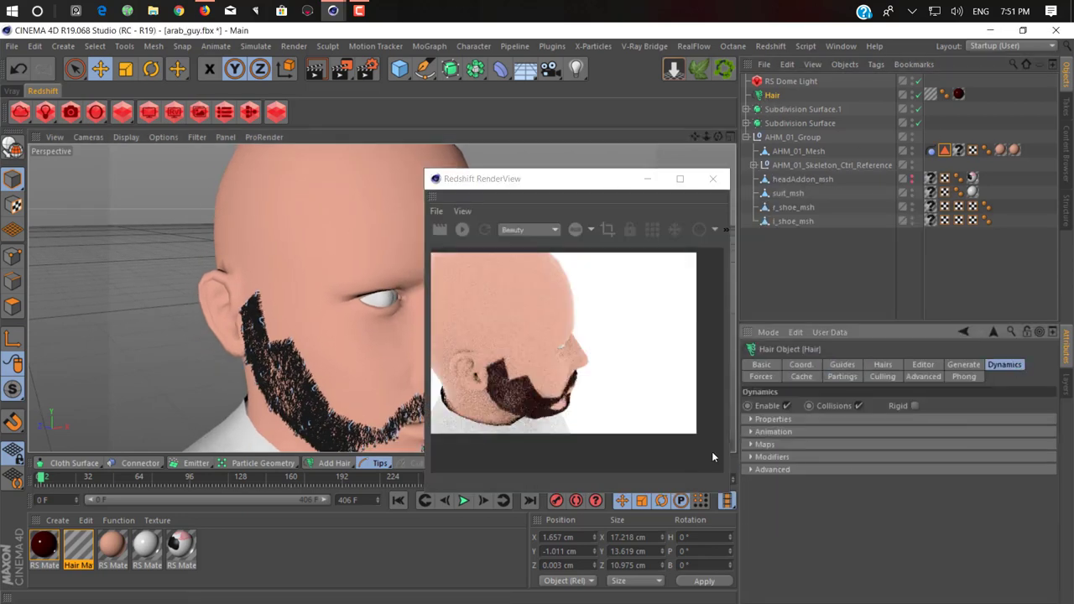
click(792, 457)
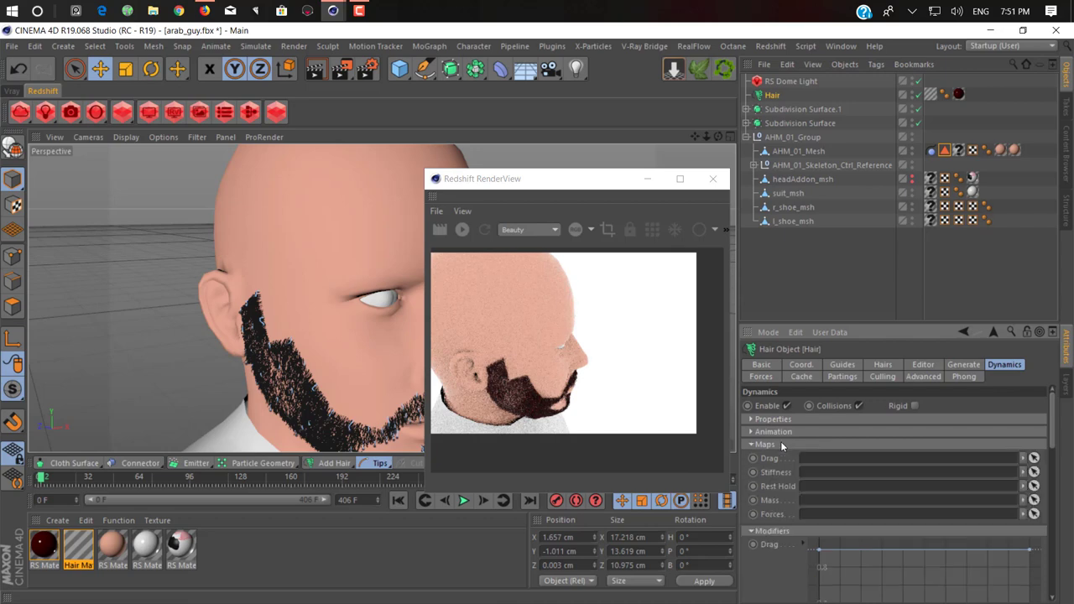
click(793, 431)
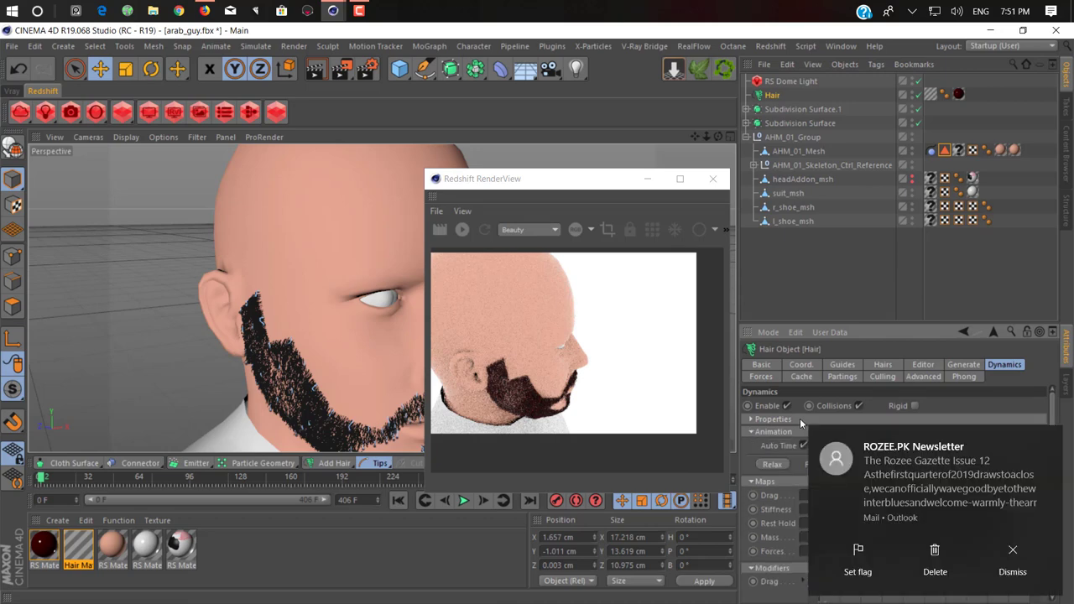
click(1047, 443)
click(793, 419)
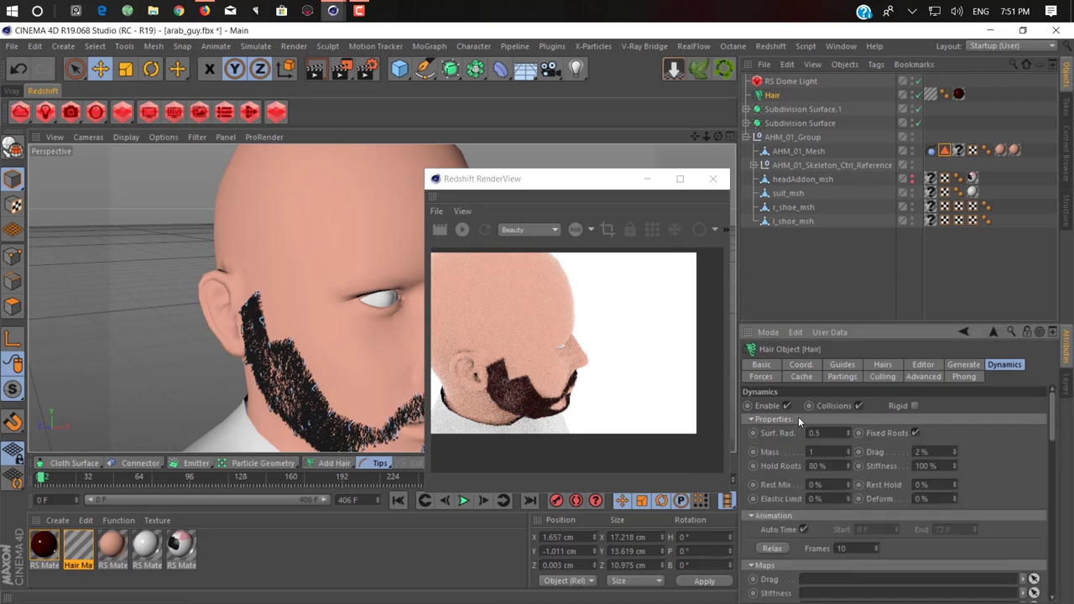
Toggle hair dynamics Enable off and back on, leaving dynamics active.
drag(651, 182, 877, 110)
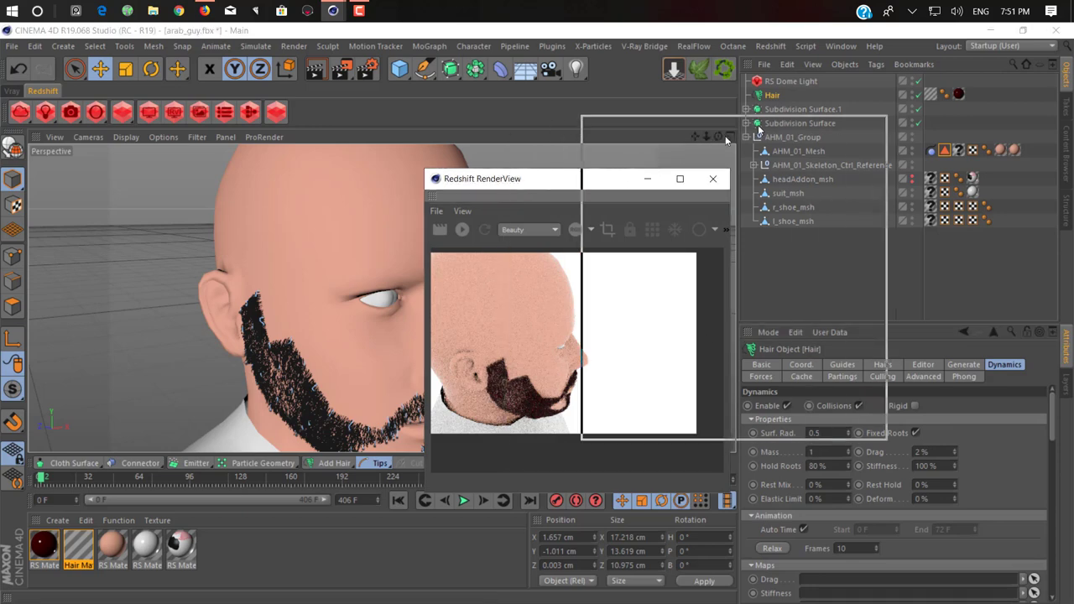
mouse_move(402, 360)
alt+mouse_down()
mouse_move(312, 361)
mouse_move(361, 335)
alt+mouse_up()
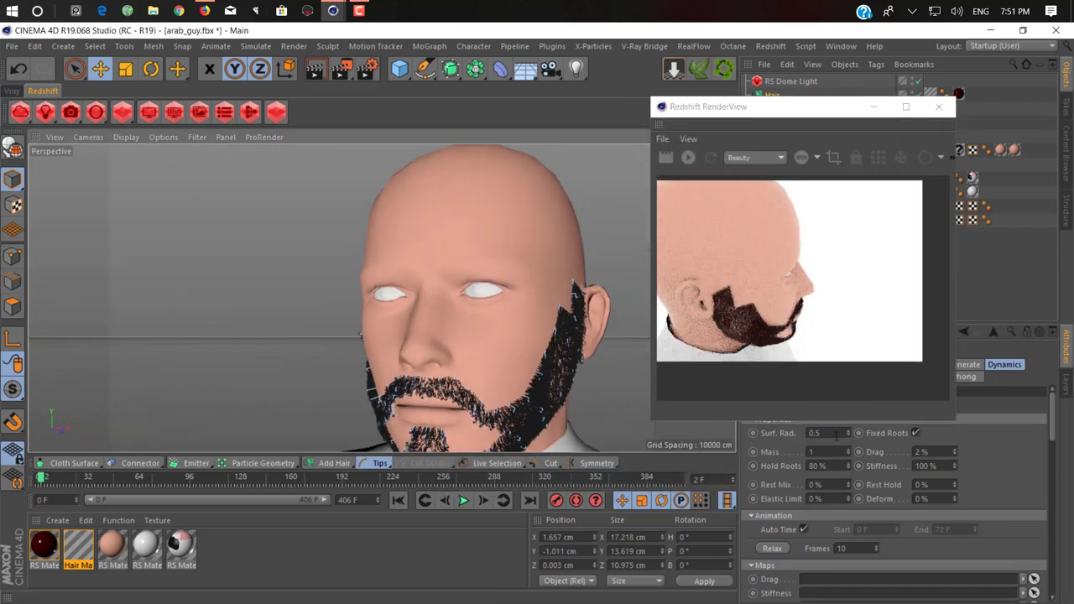
drag(798, 126, 607, 119)
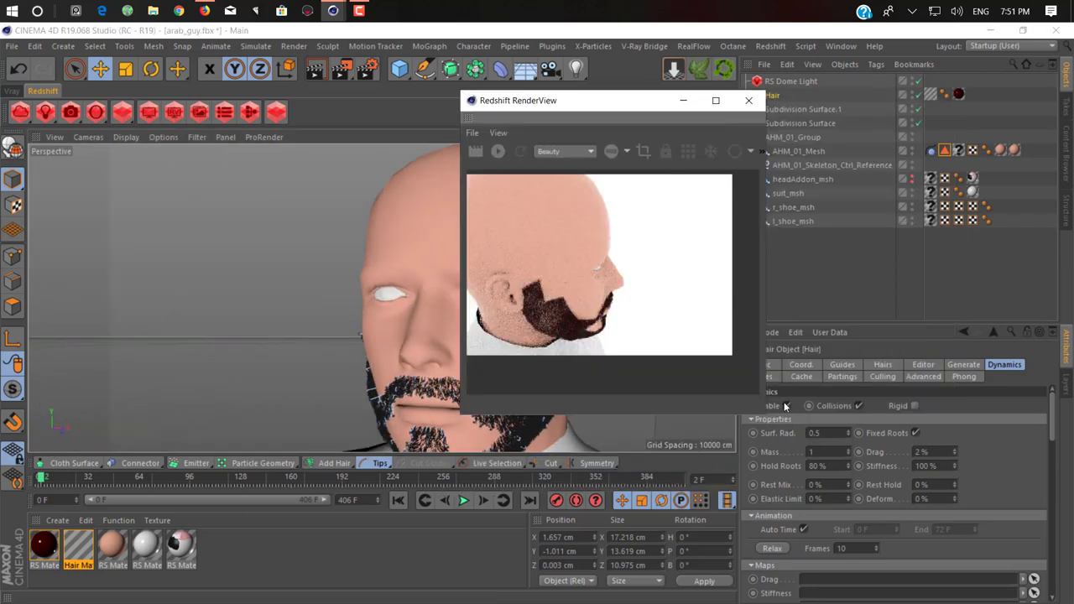
click(787, 405)
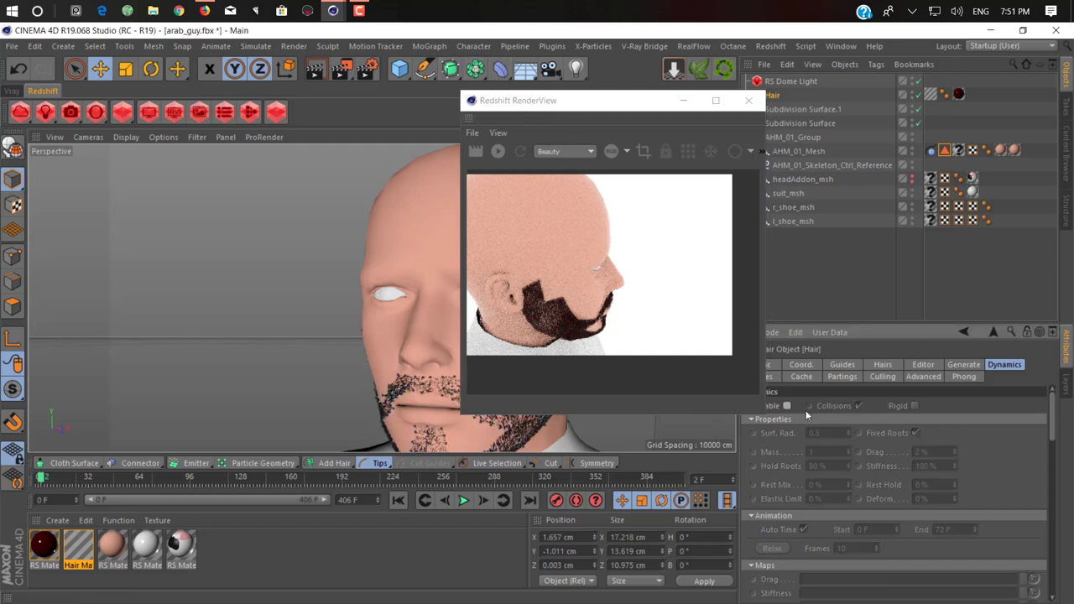
click(787, 405)
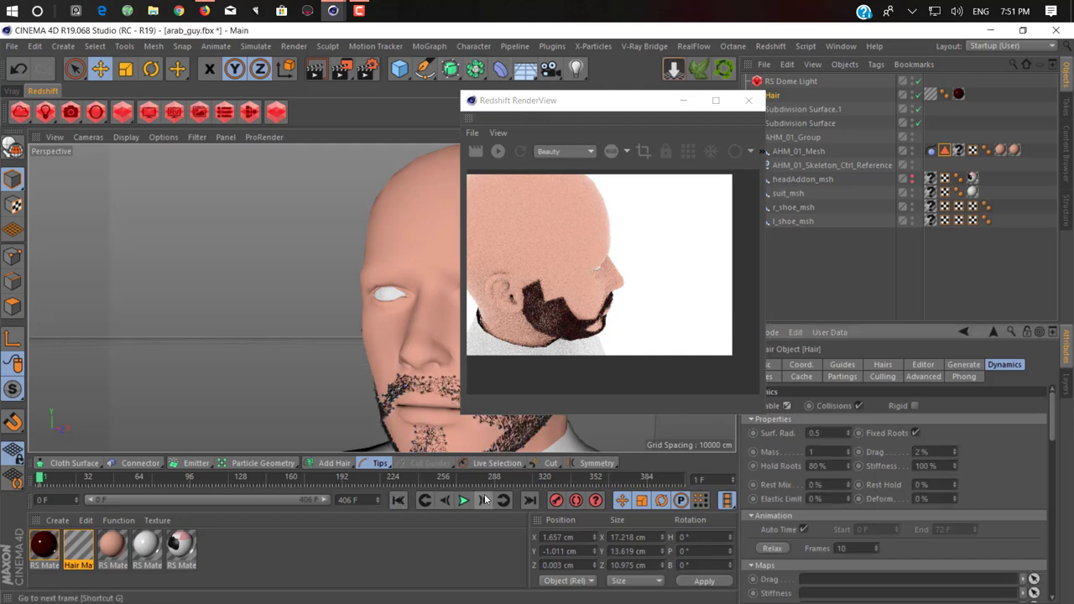
drag(554, 100, 851, 99)
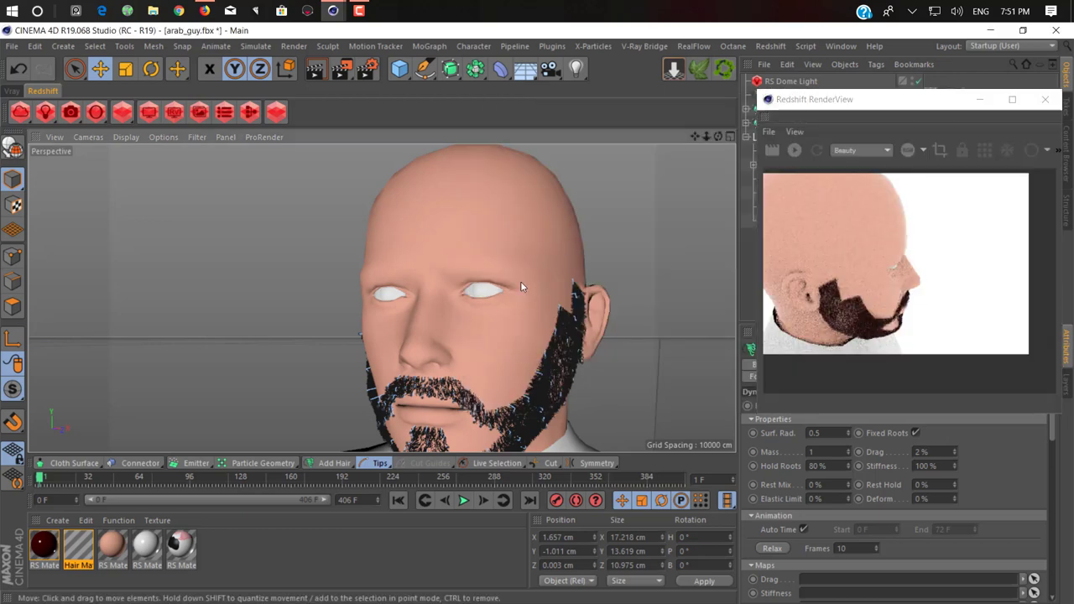
mouse_move(516, 283)
alt+mouse_down()
mouse_move(319, 252)
mouse_move(409, 235)
mouse_move(412, 215)
mouse_move(383, 293)
mouse_move(319, 295)
alt+mouse_up()
Paint a Live Selection of head-mesh polygons across the forehead and crown in Polygon mode.
click(306, 246)
click(17, 300)
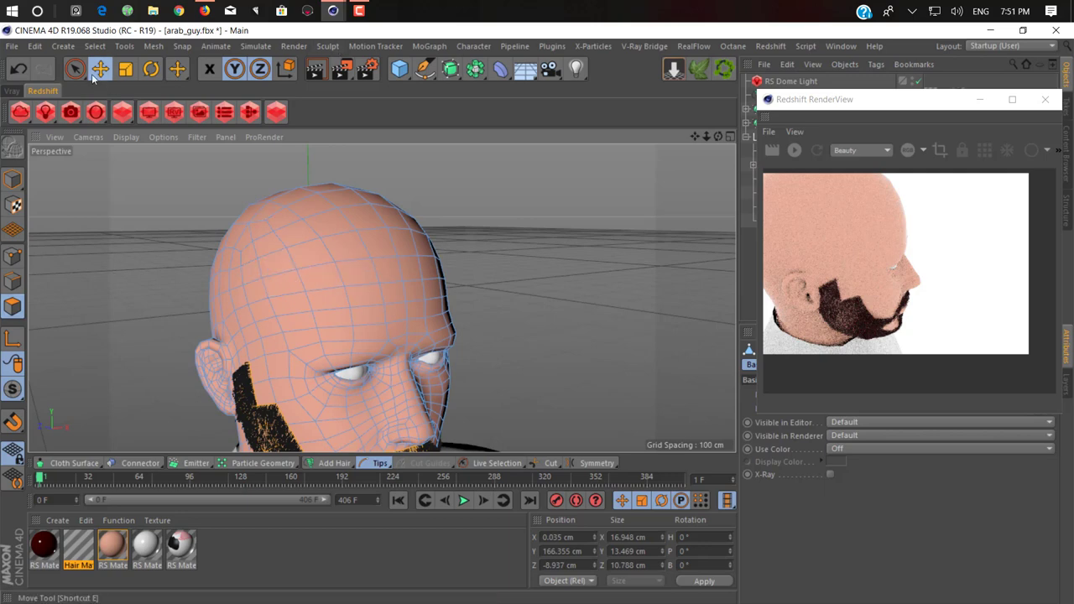
drag(75, 69, 126, 86)
click(296, 259)
mouse_move(314, 268)
alt+mouse_down()
mouse_move(227, 271)
mouse_move(352, 252)
mouse_move(479, 254)
mouse_move(495, 265)
mouse_move(489, 240)
mouse_move(357, 242)
alt+mouse_up()
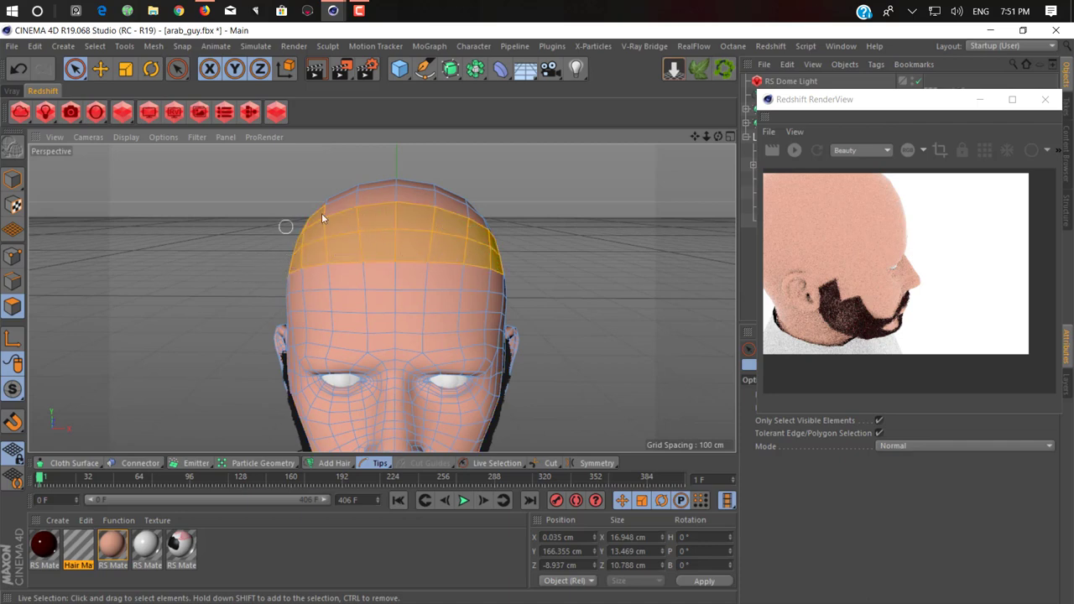
drag(378, 202, 497, 214)
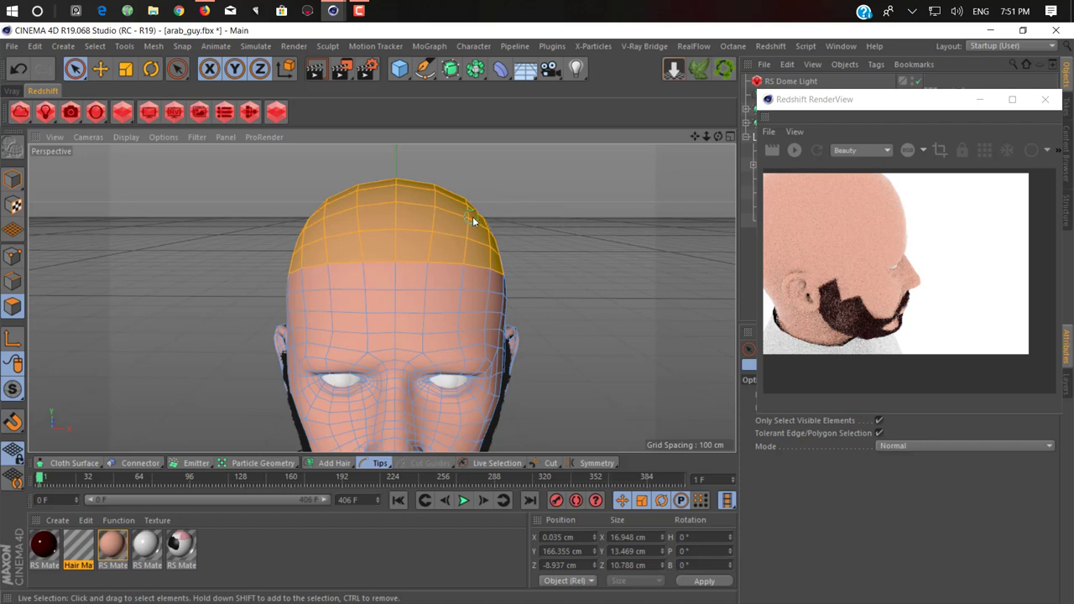
Extend the scalp selection over the back of the head and down the sides.
mouse_move(436, 252)
alt+mouse_down()
mouse_move(279, 279)
mouse_move(379, 254)
mouse_move(400, 265)
mouse_move(417, 277)
mouse_move(407, 361)
alt+mouse_up()
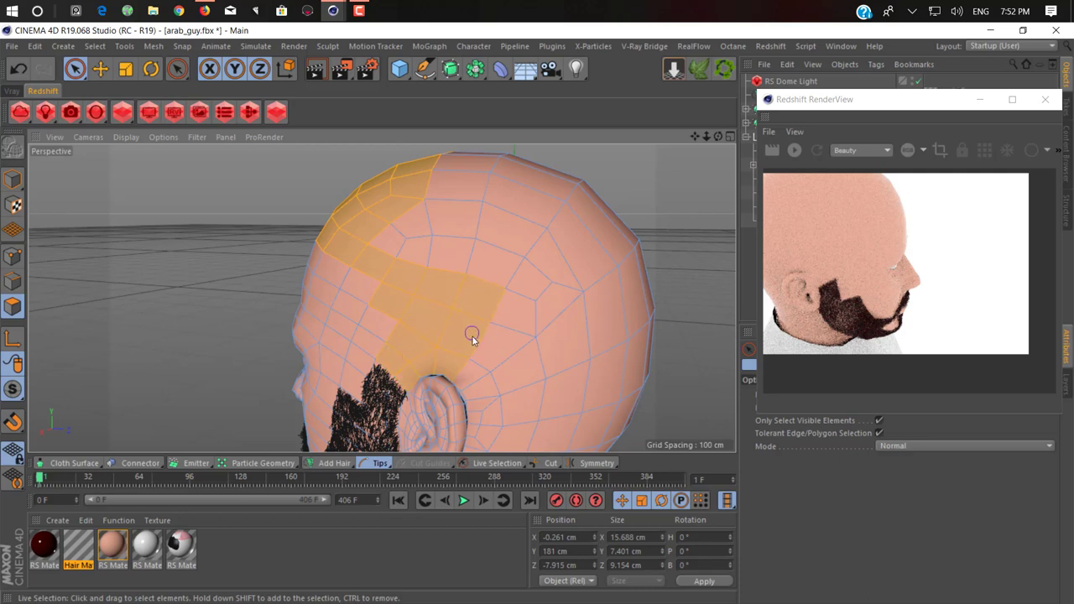
mouse_move(470, 334)
mouse_down()
mouse_move(532, 349)
mouse_move(403, 243)
mouse_move(374, 239)
mouse_up()
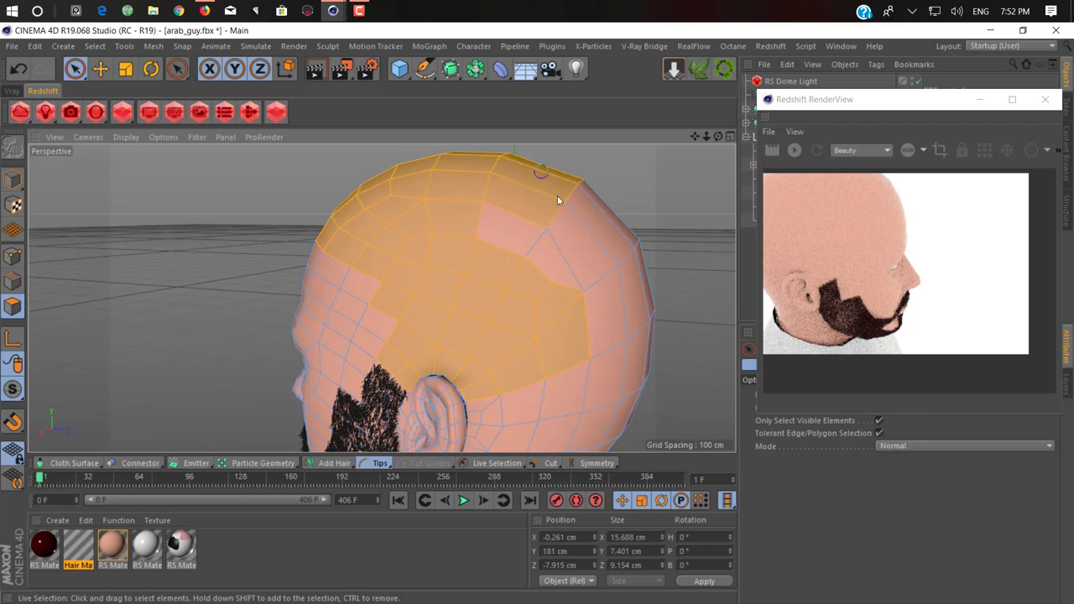
drag(557, 213, 598, 203)
drag(567, 317, 662, 265)
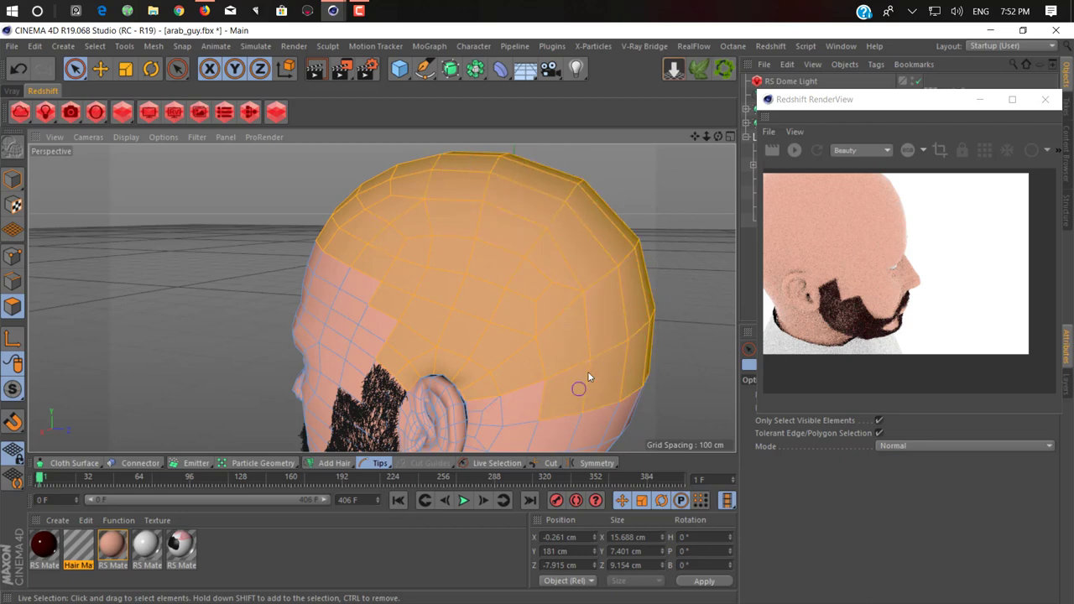
mouse_move(496, 405)
alt+mouse_down()
mouse_move(571, 377)
mouse_move(383, 297)
mouse_move(467, 238)
mouse_move(366, 270)
mouse_move(434, 300)
alt+mouse_up()
Paint the scalp selection over the right side, beside the ear and upper back, orbiting to check coverage.
shift+drag(528, 249, 492, 271)
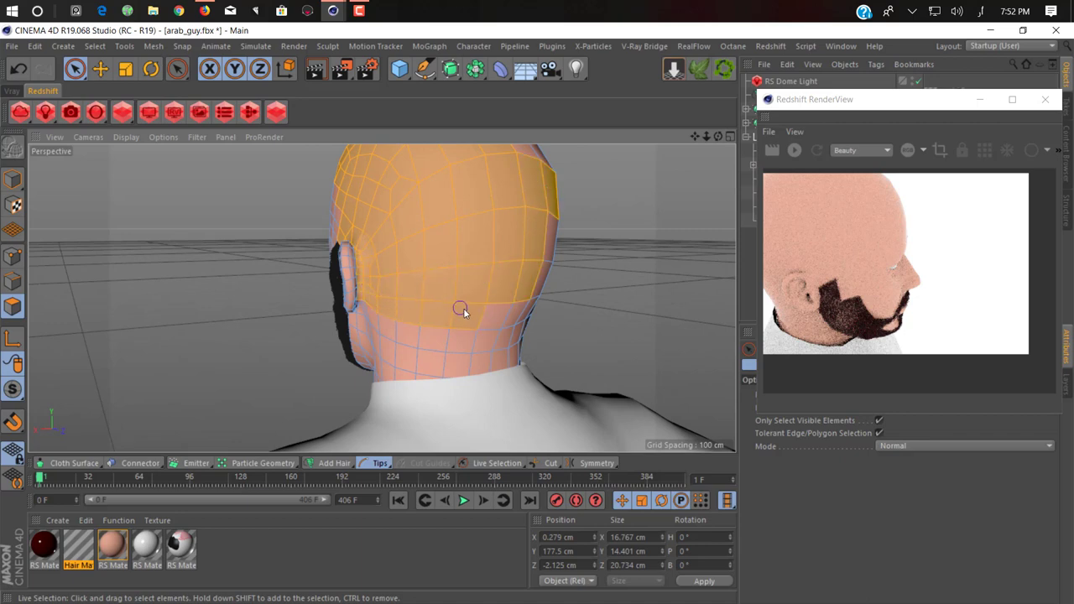
mouse_move(542, 242)
alt+mouse_down()
mouse_move(477, 246)
mouse_move(518, 250)
mouse_move(315, 291)
alt+mouse_up()
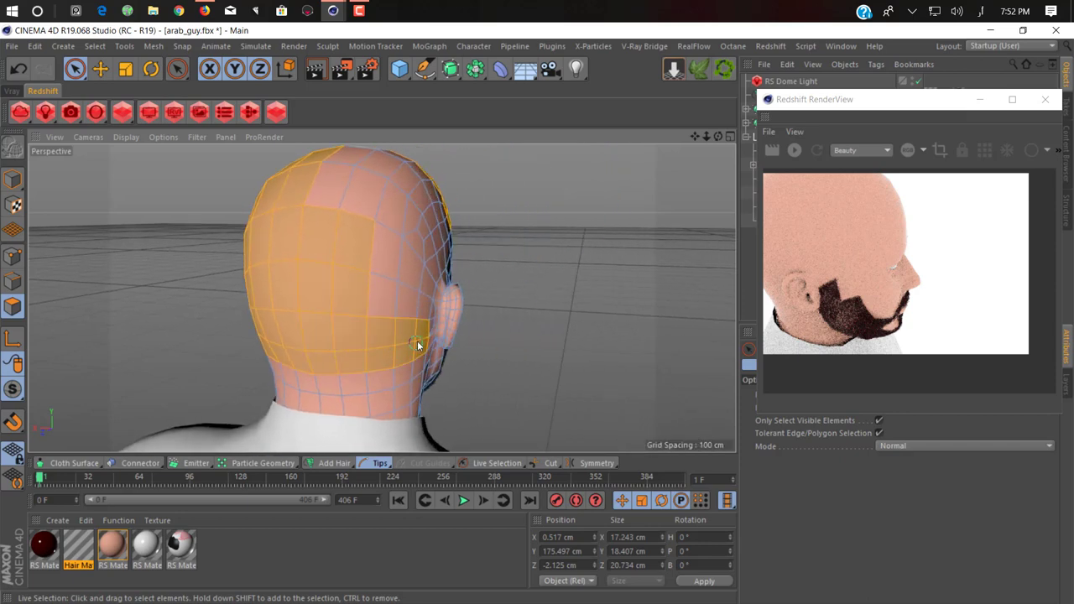
mouse_move(419, 344)
shift+mouse_down()
mouse_move(419, 260)
mouse_move(432, 304)
shift+mouse_up()
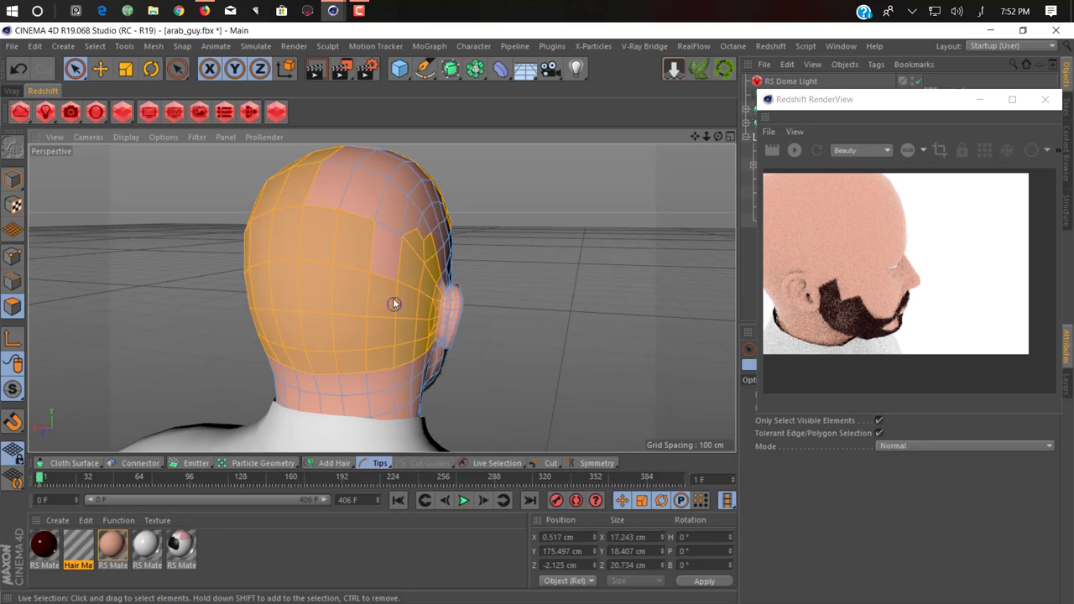
mouse_move(393, 302)
shift+mouse_down()
mouse_move(365, 204)
mouse_move(274, 201)
shift+mouse_up()
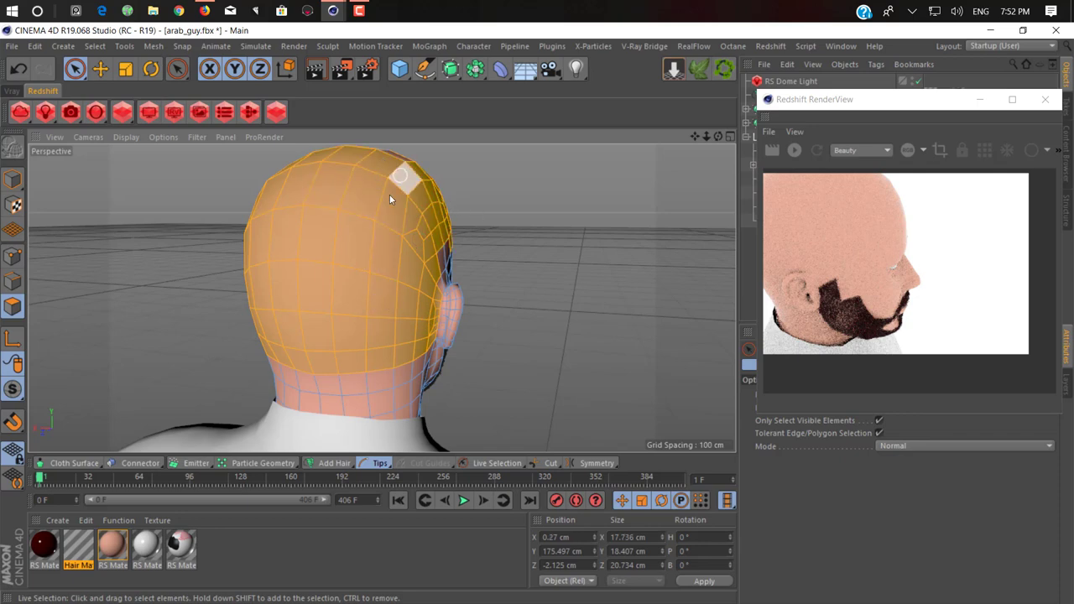
mouse_move(379, 199)
alt+mouse_down()
mouse_move(476, 224)
mouse_move(363, 260)
alt+mouse_up()
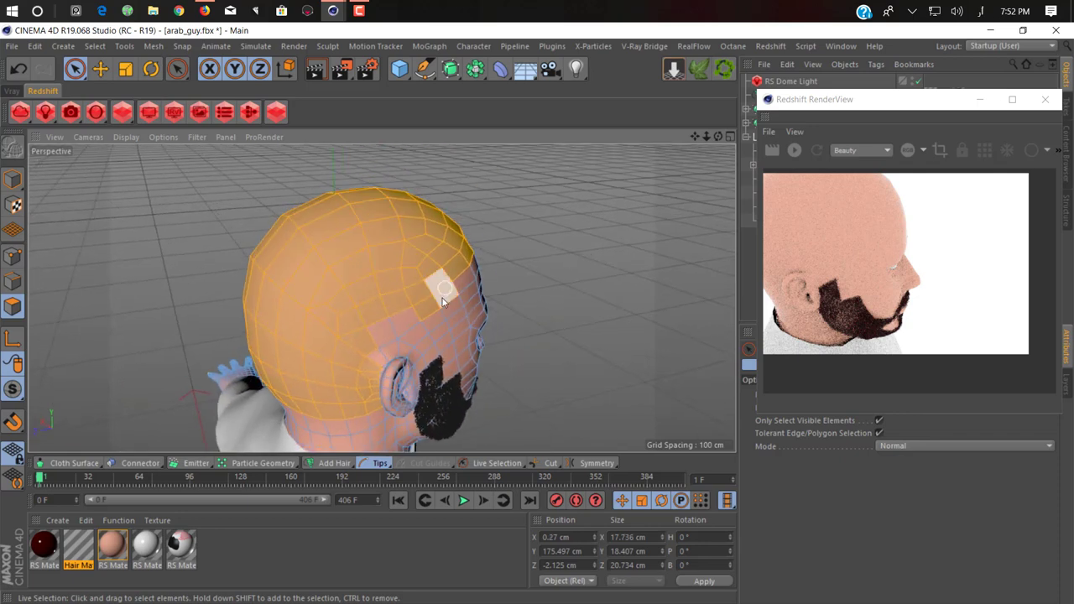
alt+drag(441, 298, 238, 273)
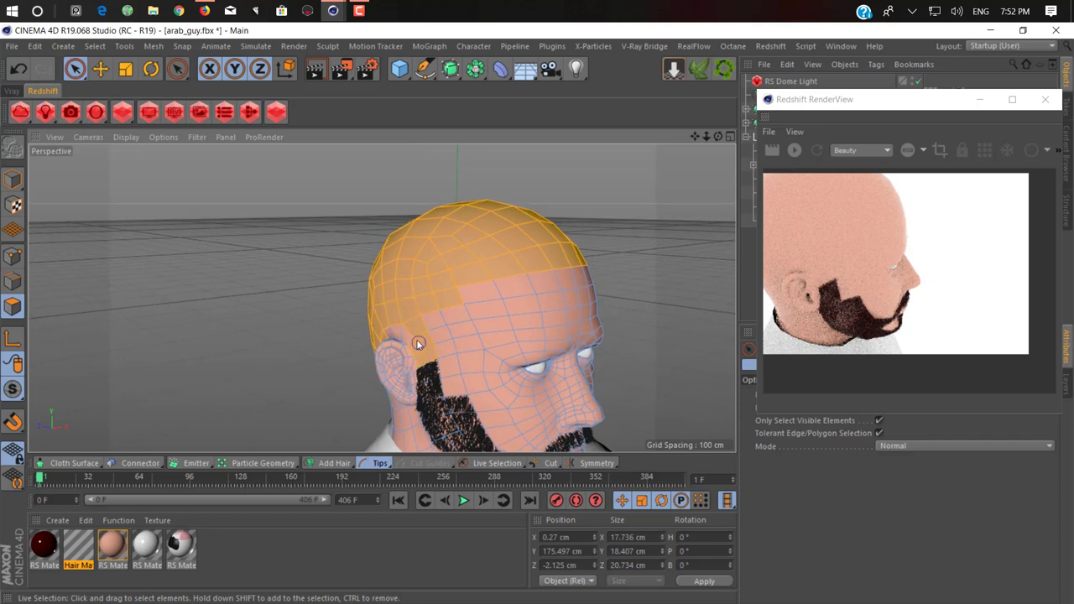
mouse_move(424, 323)
alt+mouse_down()
mouse_move(516, 308)
mouse_move(513, 334)
mouse_move(290, 314)
mouse_move(381, 297)
mouse_move(503, 311)
mouse_move(422, 257)
mouse_move(357, 335)
mouse_move(342, 319)
mouse_move(484, 295)
mouse_move(508, 311)
mouse_move(411, 275)
mouse_move(441, 295)
mouse_move(190, 290)
mouse_move(386, 279)
mouse_move(277, 333)
mouse_move(457, 315)
mouse_move(456, 299)
mouse_move(548, 292)
mouse_move(428, 315)
mouse_move(527, 300)
mouse_move(439, 349)
alt+mouse_up()
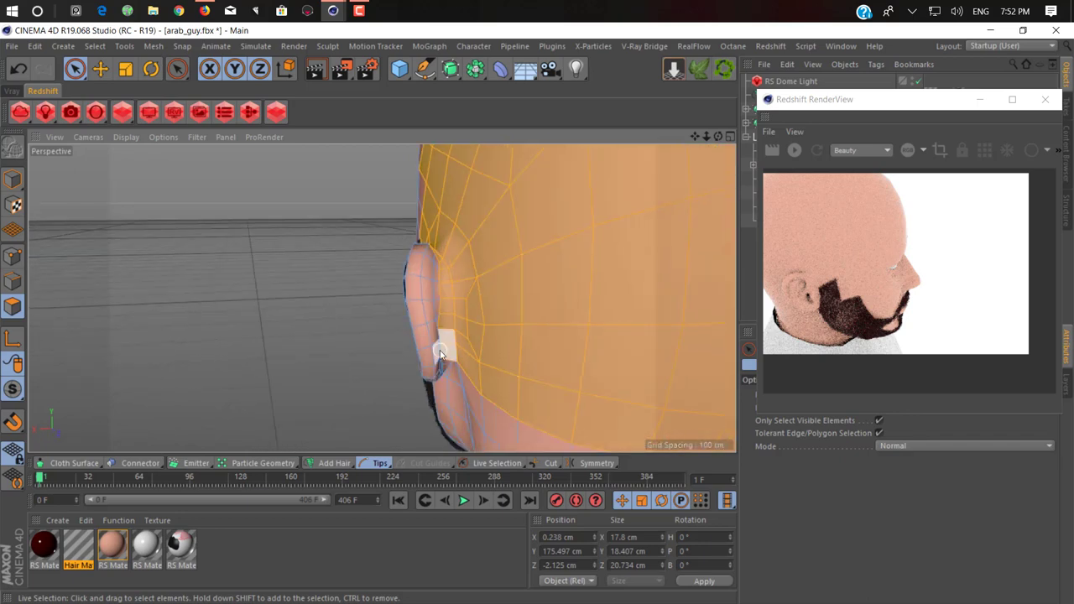
mouse_move(407, 272)
alt+mouse_down()
mouse_move(546, 338)
mouse_move(643, 350)
mouse_move(439, 328)
mouse_move(284, 248)
mouse_move(256, 222)
mouse_move(351, 324)
mouse_move(528, 276)
alt+mouse_up()
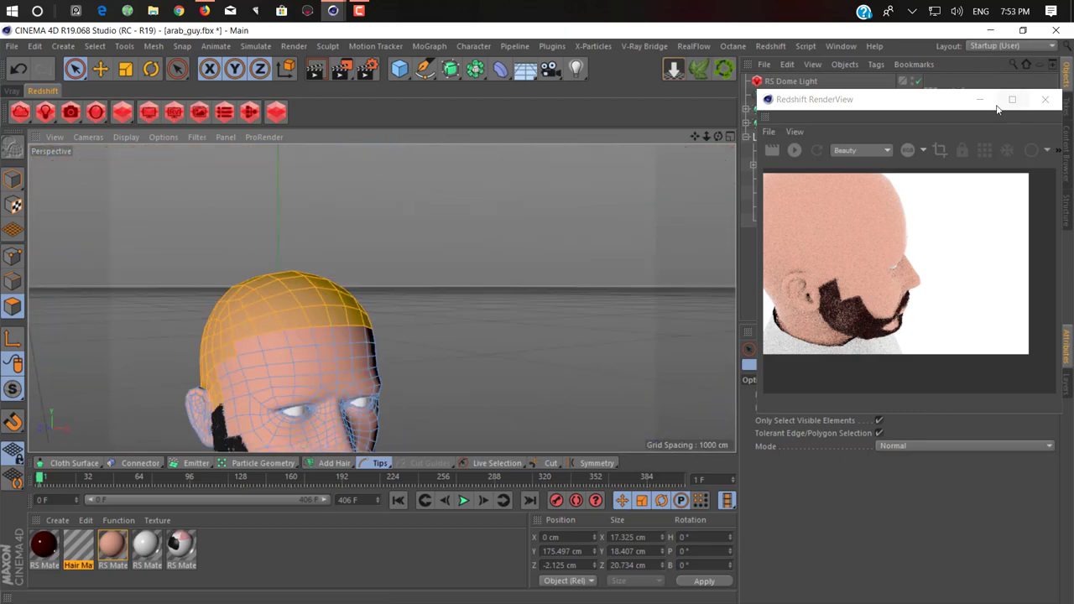
Rename the Hair object to 'beard', then select AHM_01_Mesh with the Move tool active.
click(913, 93)
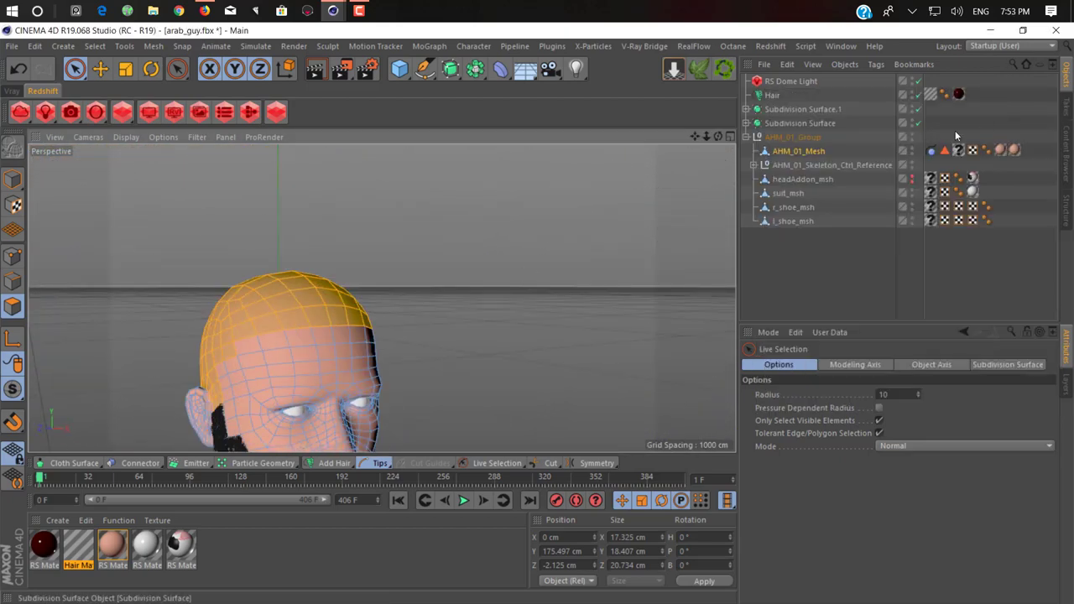
click(773, 95)
text(beard)
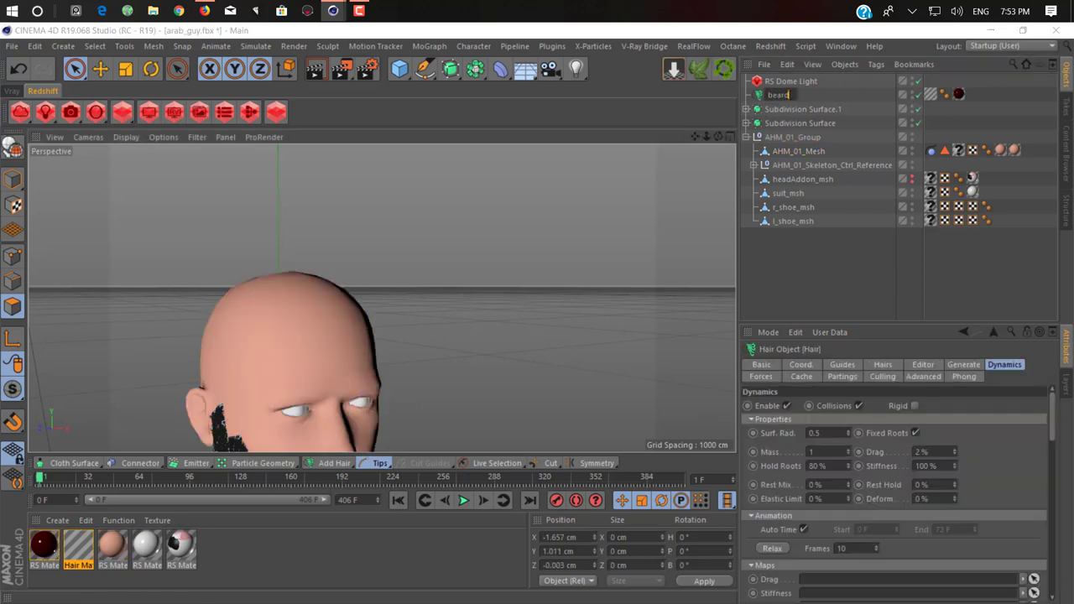
key(Return)
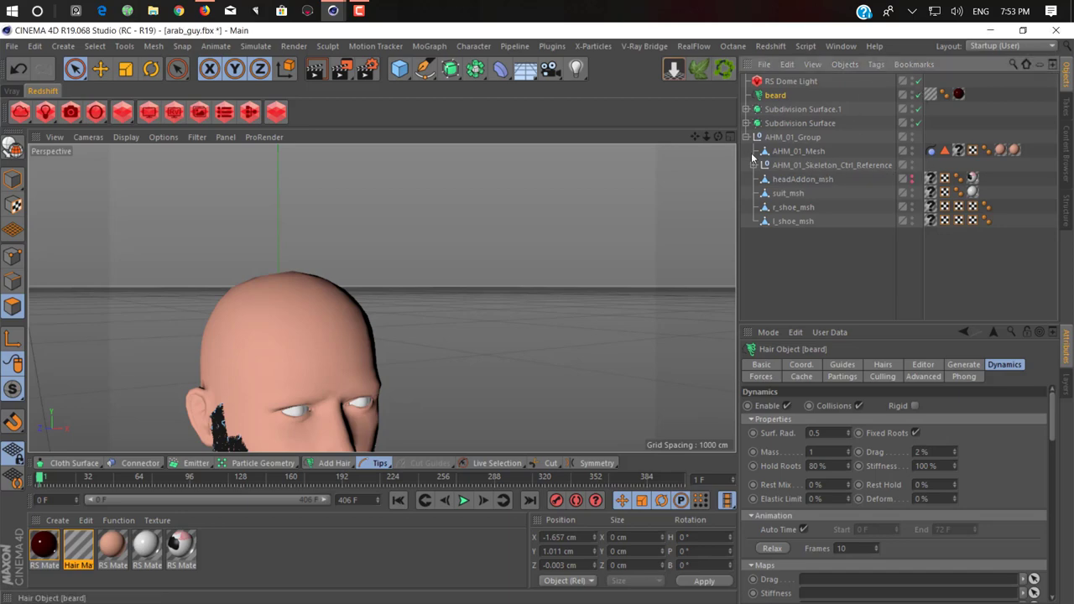
click(793, 151)
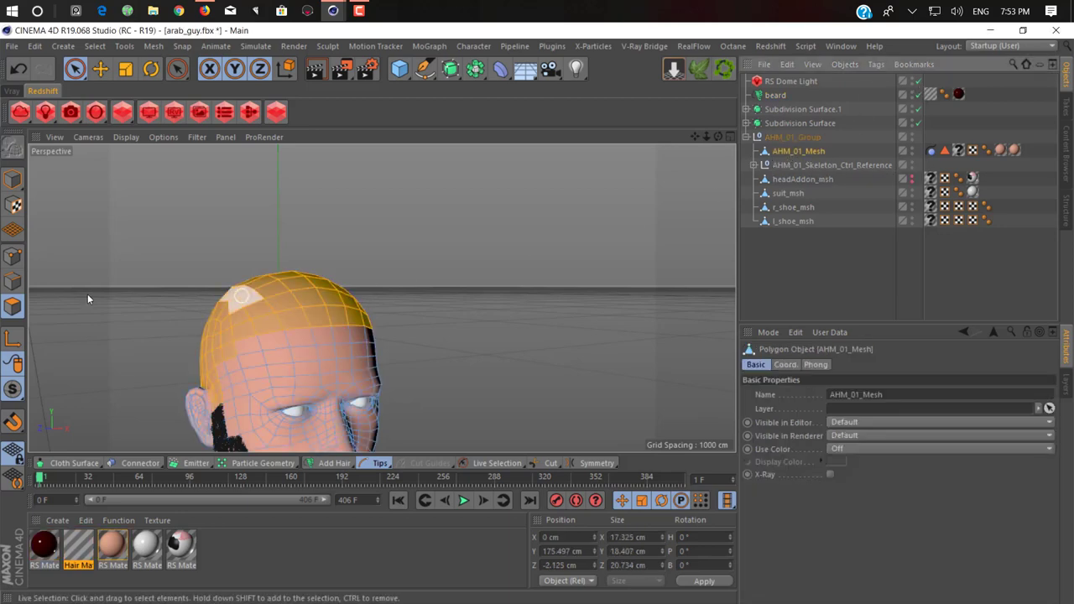
click(100, 68)
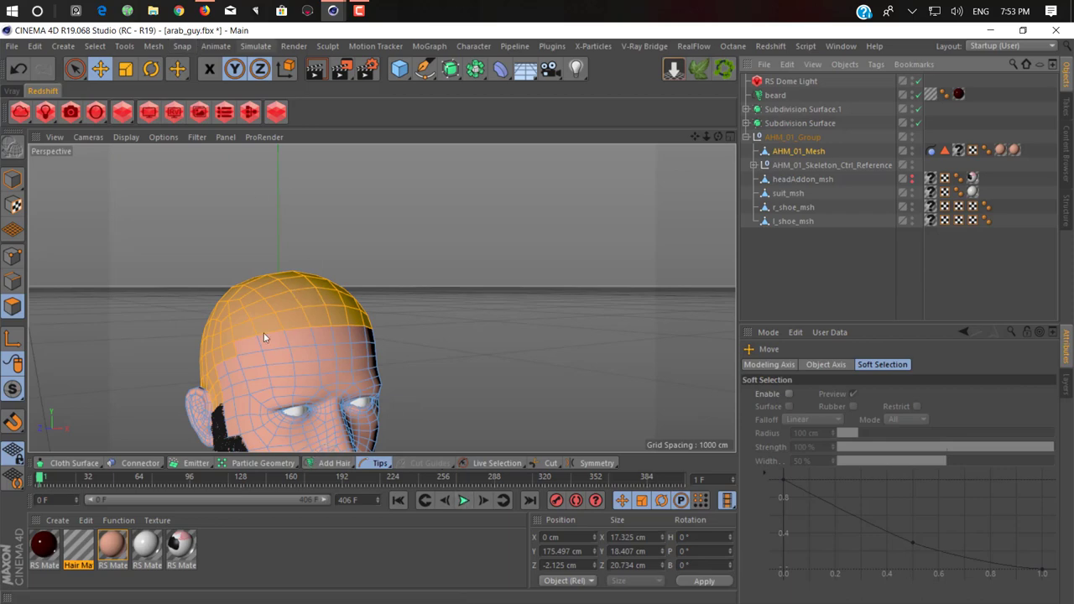
Grow new hair on the selected scalp polygons with Add Hair and orbit to view it.
drag(324, 472, 371, 476)
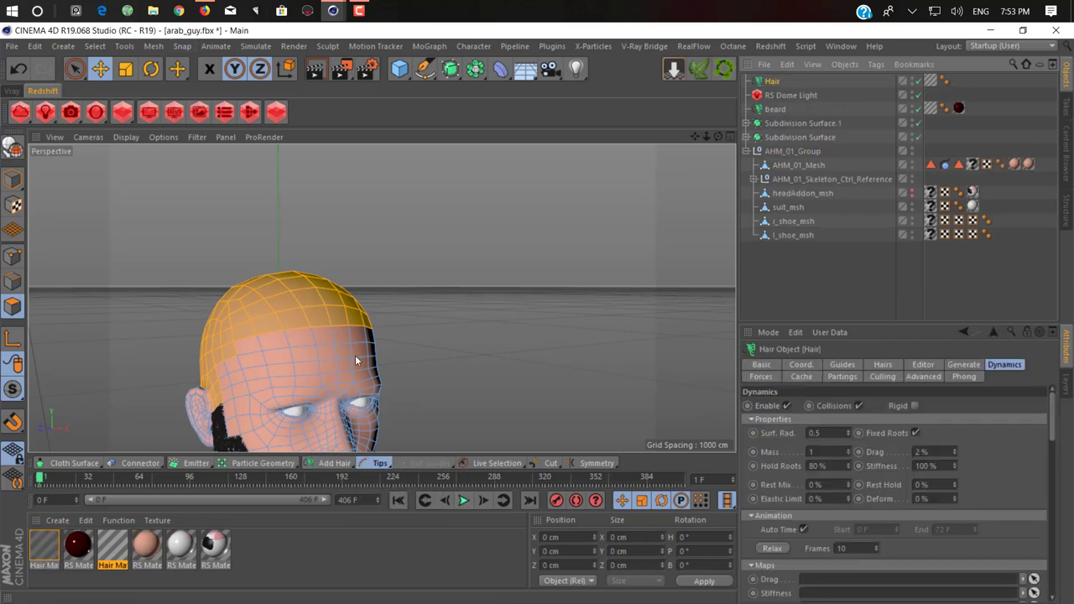
alt+drag(329, 300, 396, 266)
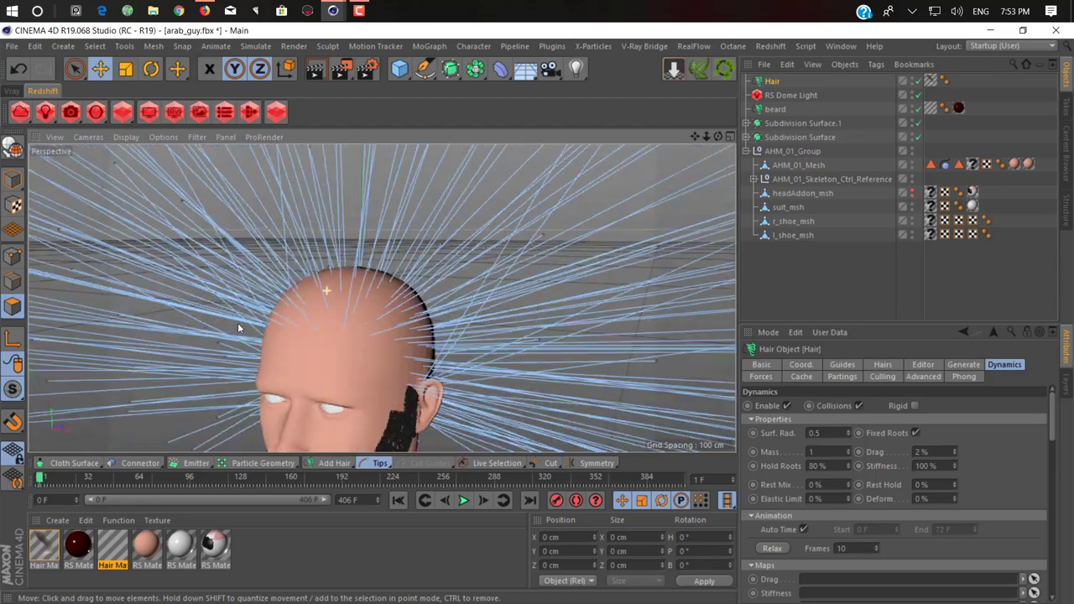
alt+right_drag(396, 266, 338, 300)
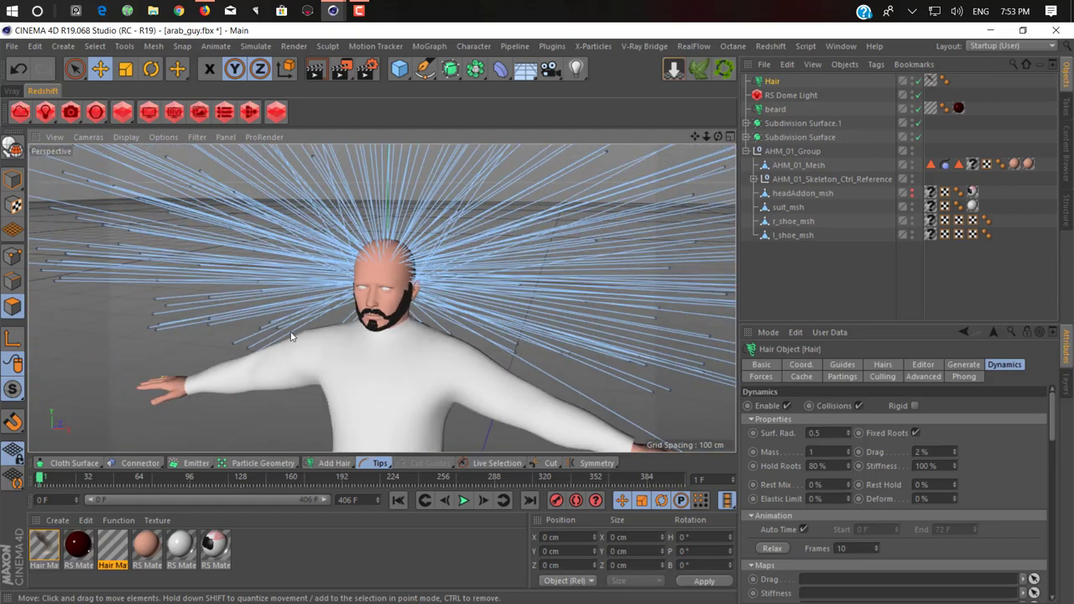
mouse_move(292, 336)
alt+mouse_down()
mouse_move(449, 300)
mouse_move(291, 331)
mouse_move(319, 355)
alt+mouse_up()
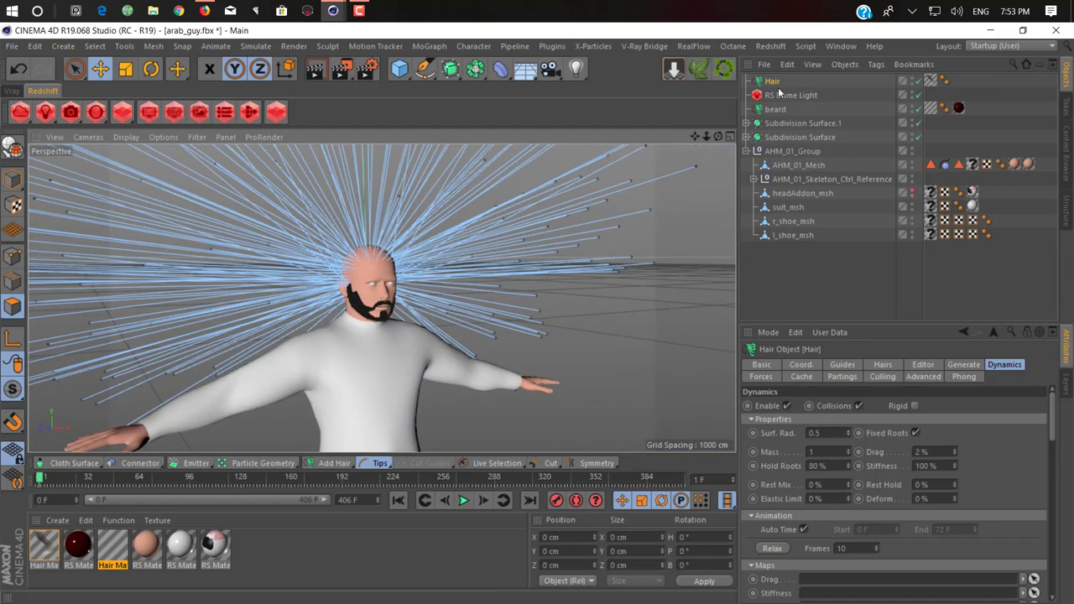
Set the new hair's guide length to 4 cm.
click(842, 364)
drag(835, 451, 835, 512)
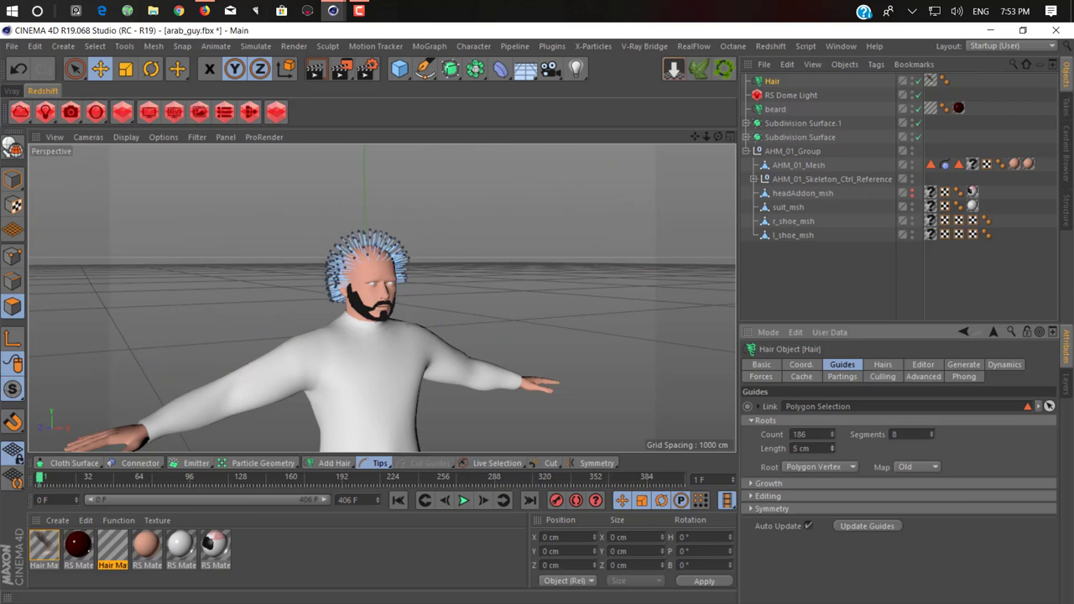
drag(832, 448, 810, 420)
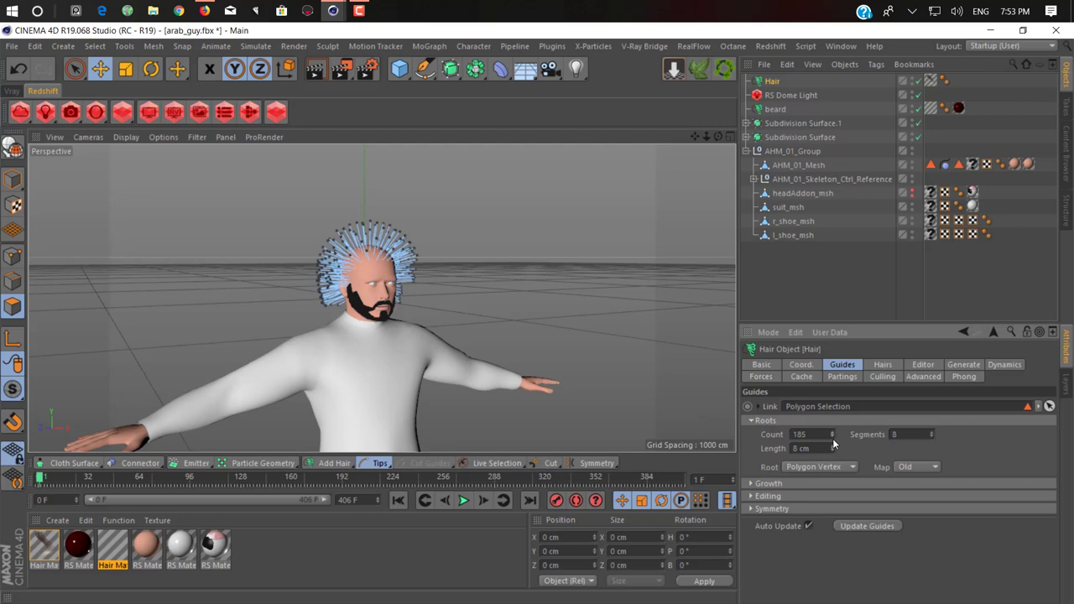
drag(833, 448, 866, 408)
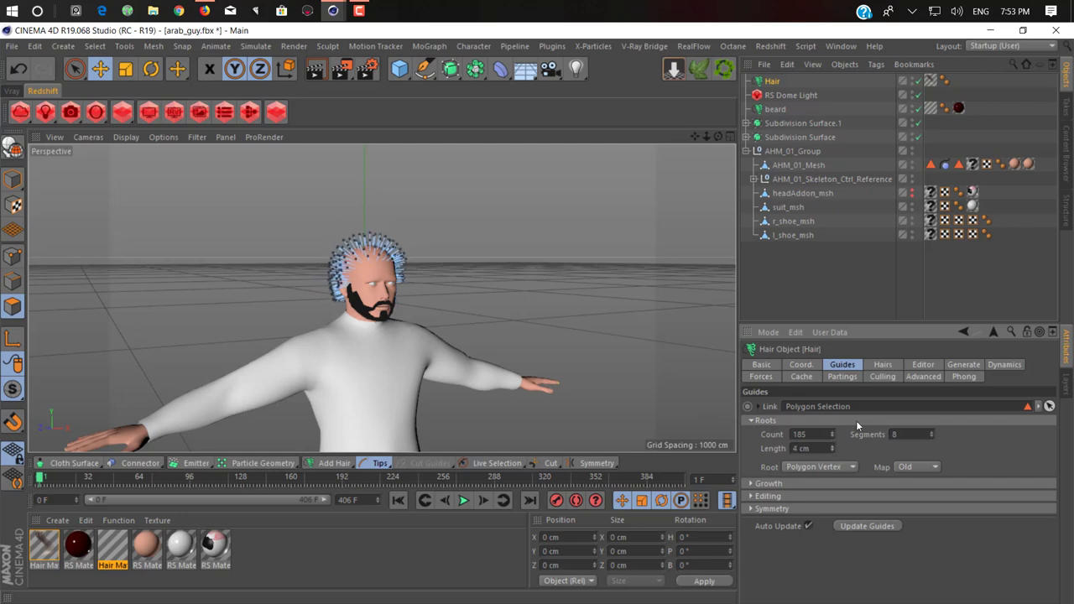
Set the hair Editor Display to Hair Lines and Hairs Count to 50000.
click(891, 378)
click(923, 365)
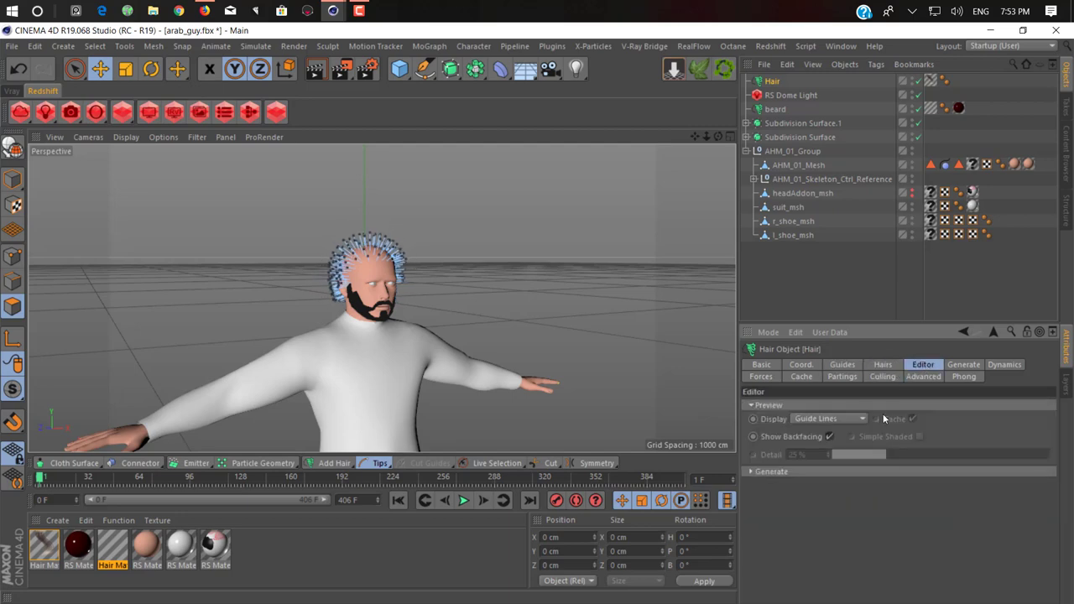
click(850, 416)
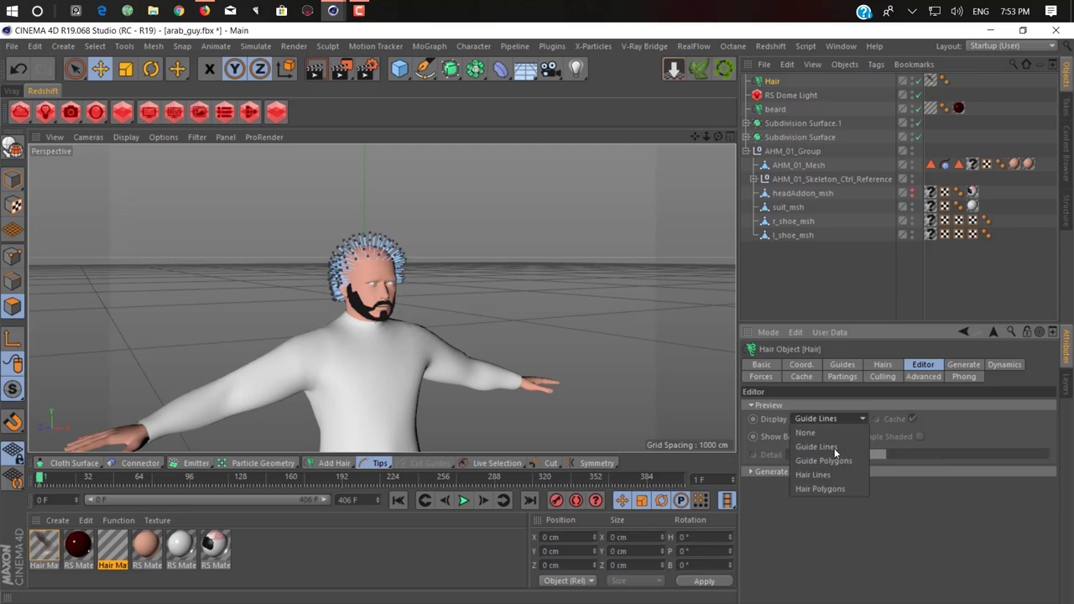
click(831, 474)
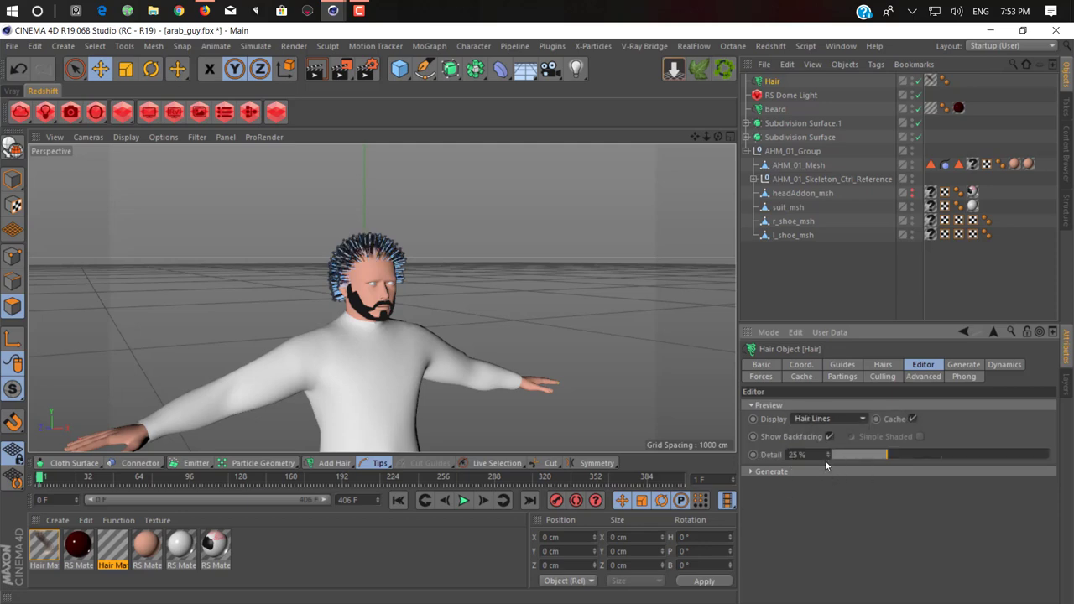
click(888, 364)
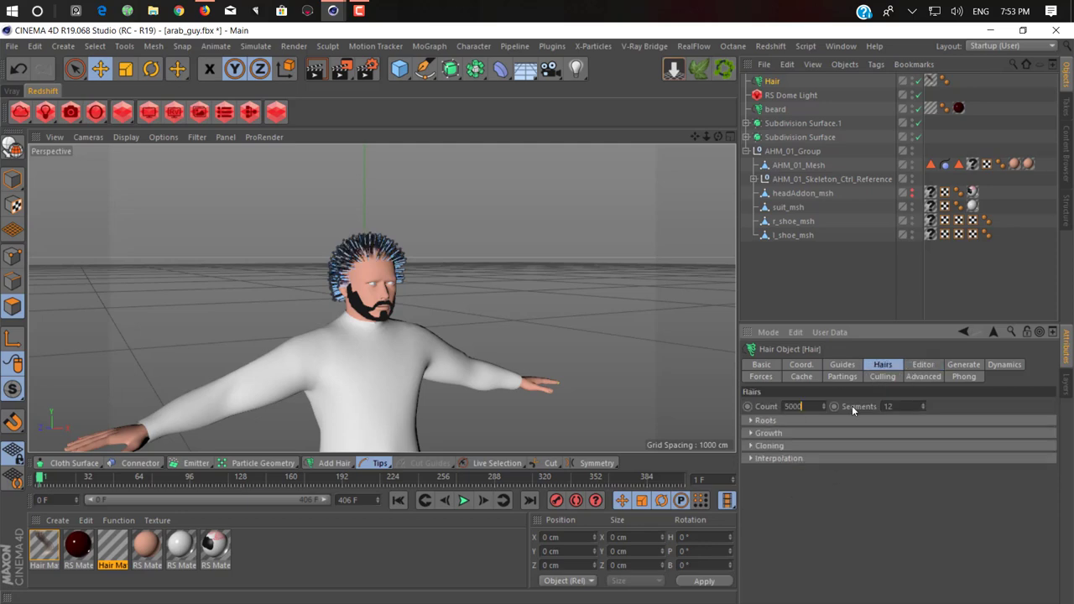
text(0)
key(Return)
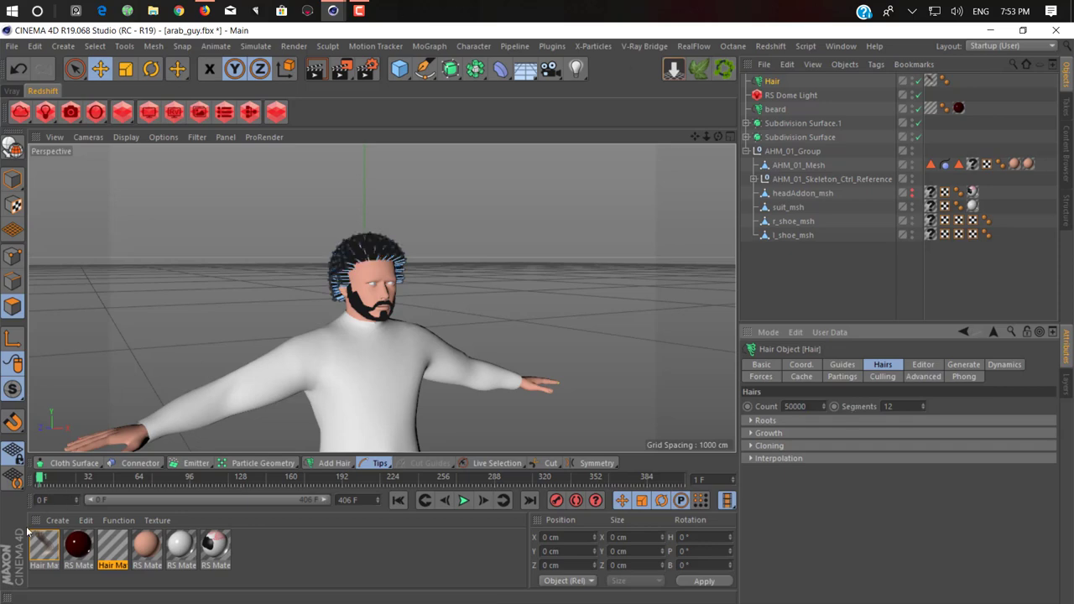
click(47, 546)
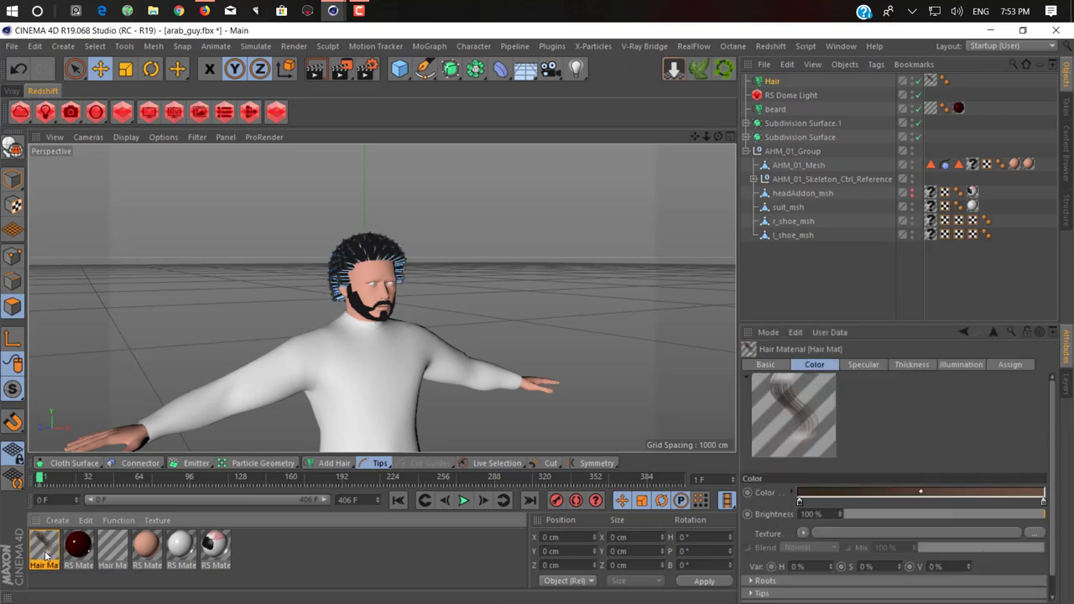
Set Hair Mat's root and tip thickness to 0.02 cm.
double_click(46, 550)
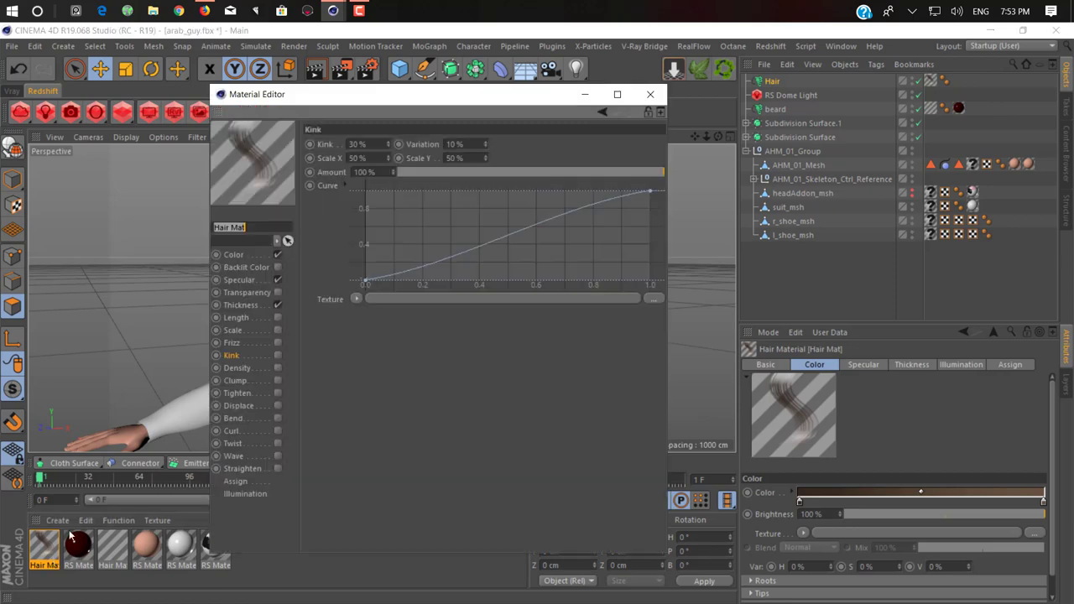
click(242, 281)
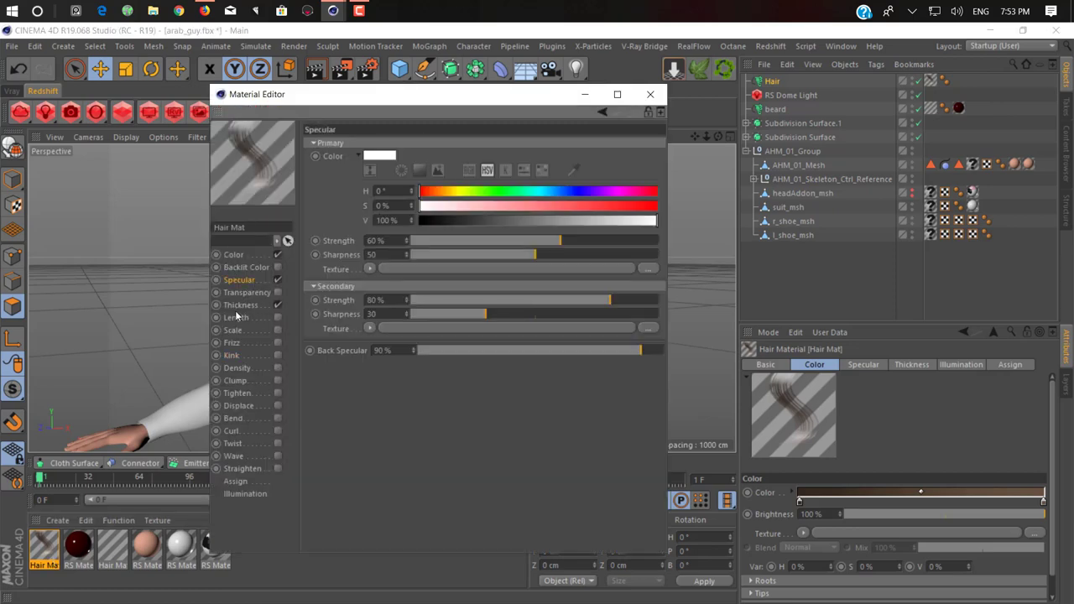
click(243, 305)
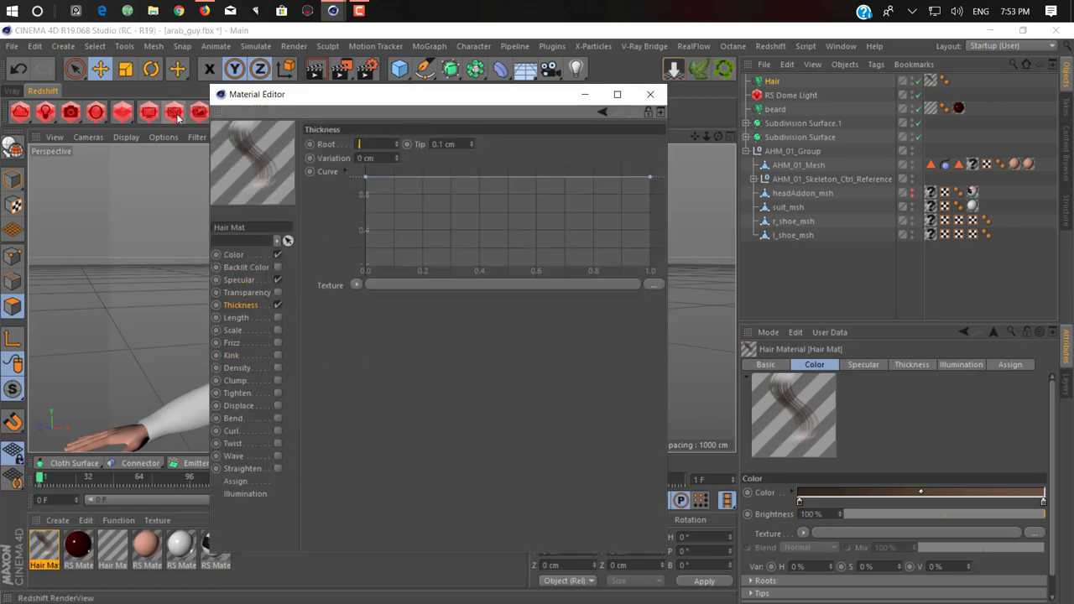
text(.02)
key(Tab)
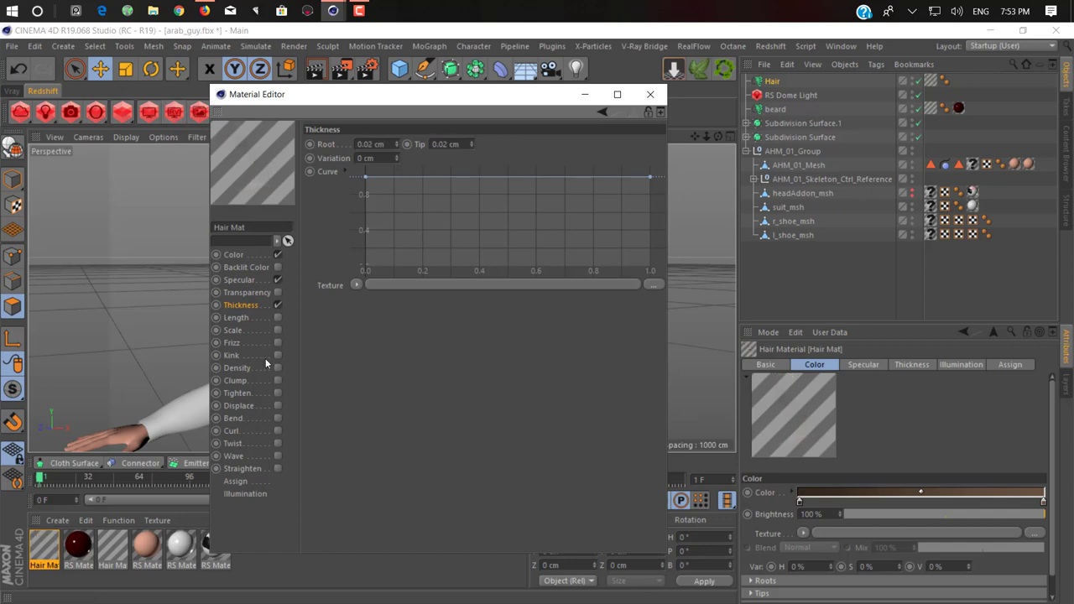
click(587, 96)
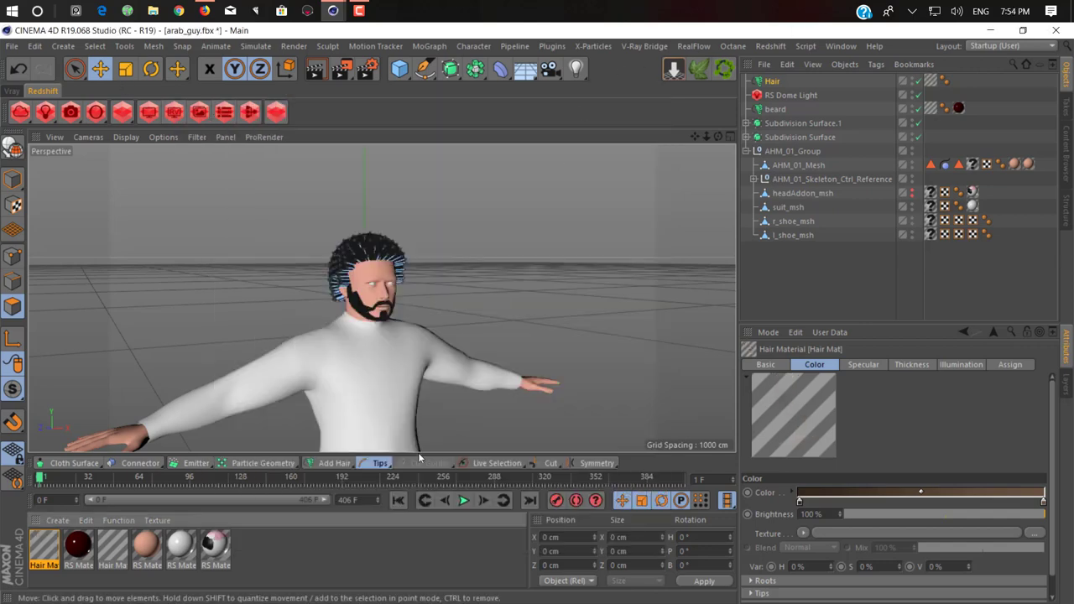
Rewind to frame 0 and start the hair dynamics simulation.
scroll(368, 249, up, 3)
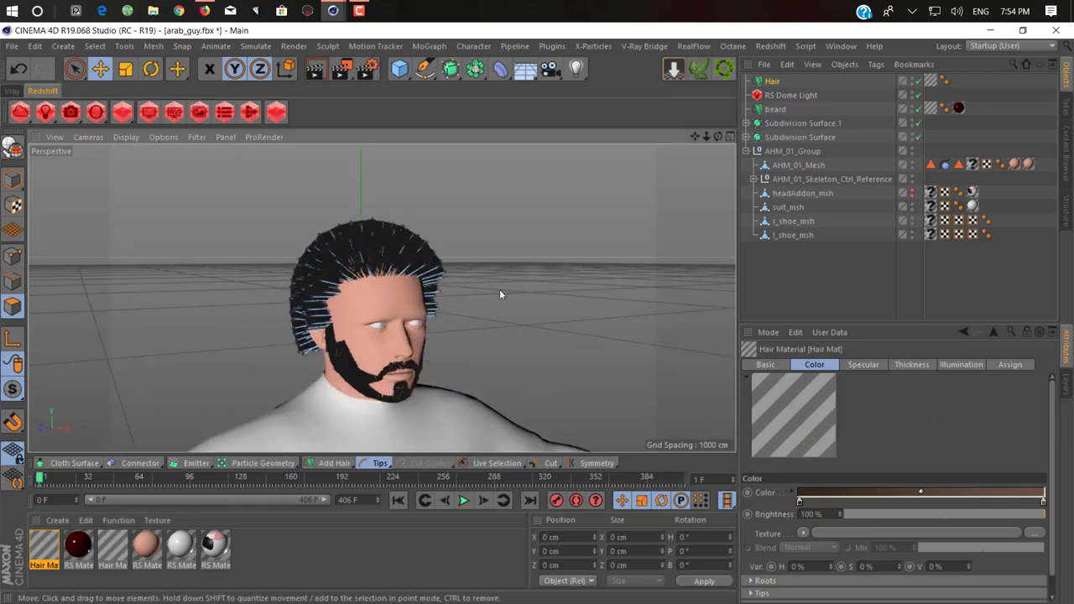
mouse_move(377, 302)
alt+mouse_down()
mouse_move(471, 231)
mouse_move(479, 308)
mouse_move(443, 384)
alt+mouse_up()
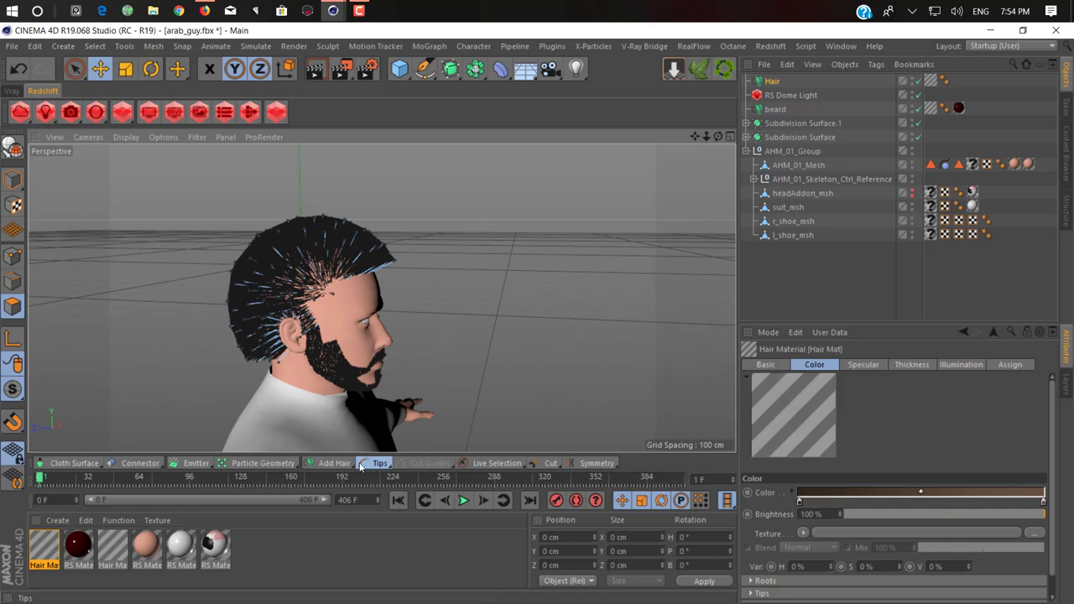
click(397, 500)
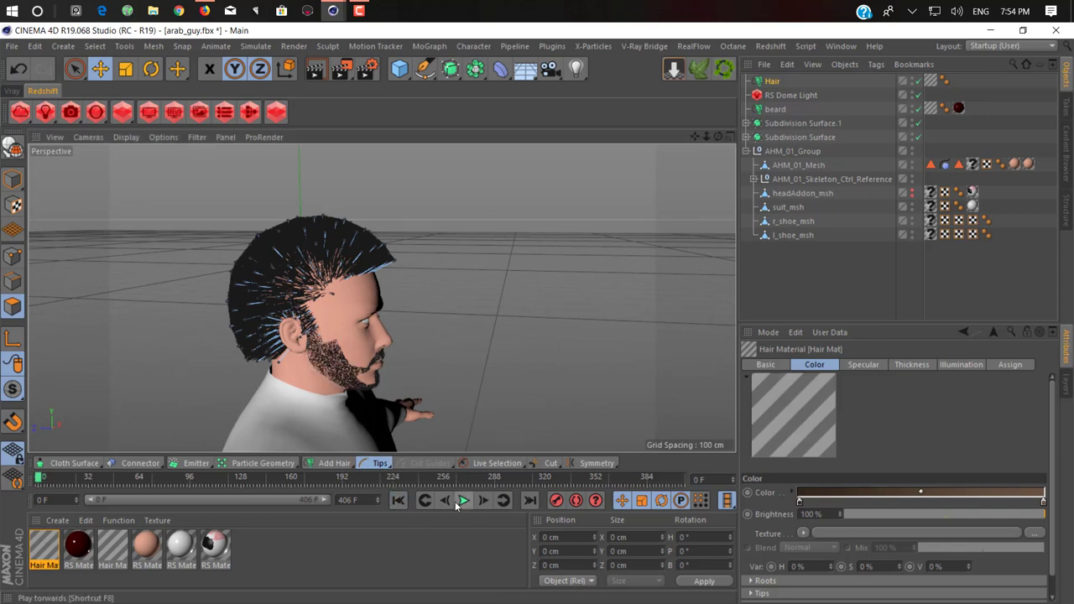
click(463, 501)
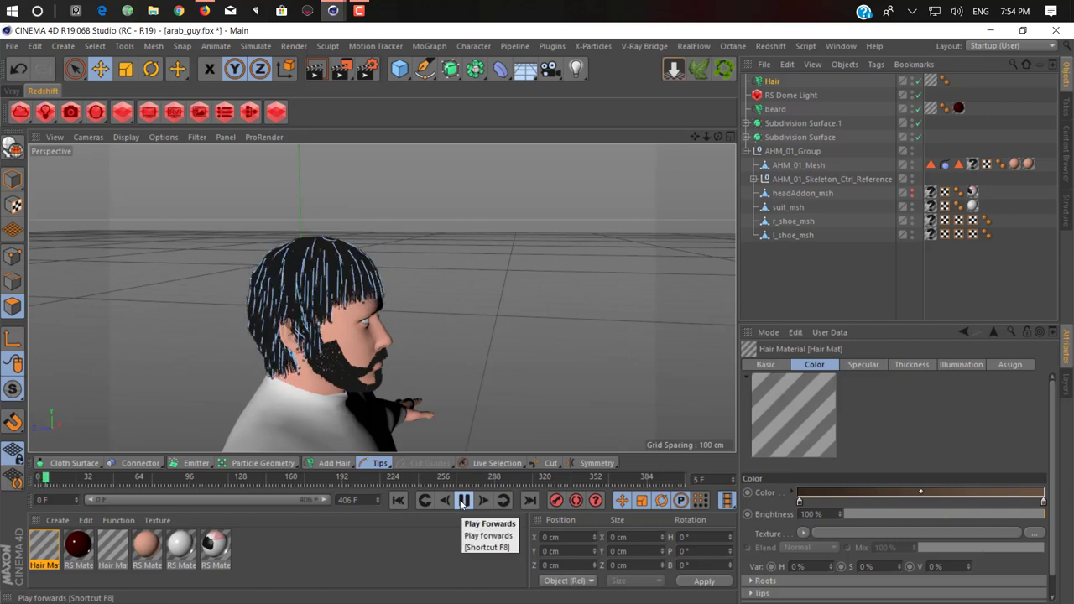
Stop the simulation at frame 8 and check the hanging fringe with a viewport Redshift render.
click(463, 501)
mouse_move(353, 277)
alt+mouse_down()
mouse_move(399, 236)
mouse_move(487, 375)
mouse_move(149, 292)
mouse_move(163, 295)
alt+mouse_up()
scroll(285, 291, up, 2)
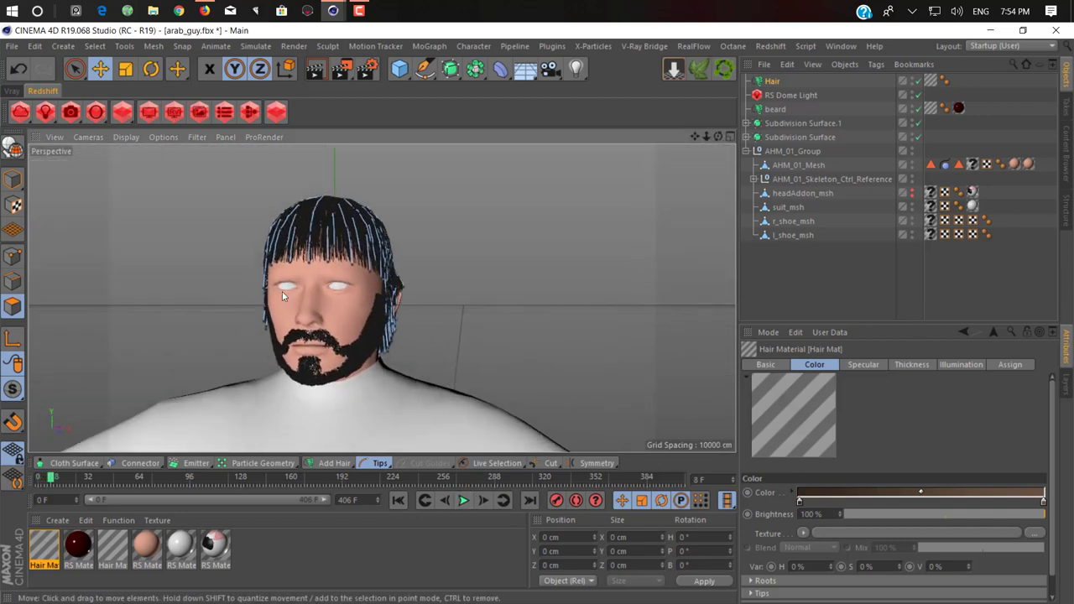
alt+drag(286, 291, 353, 309)
alt+drag(448, 314, 361, 311)
click(315, 69)
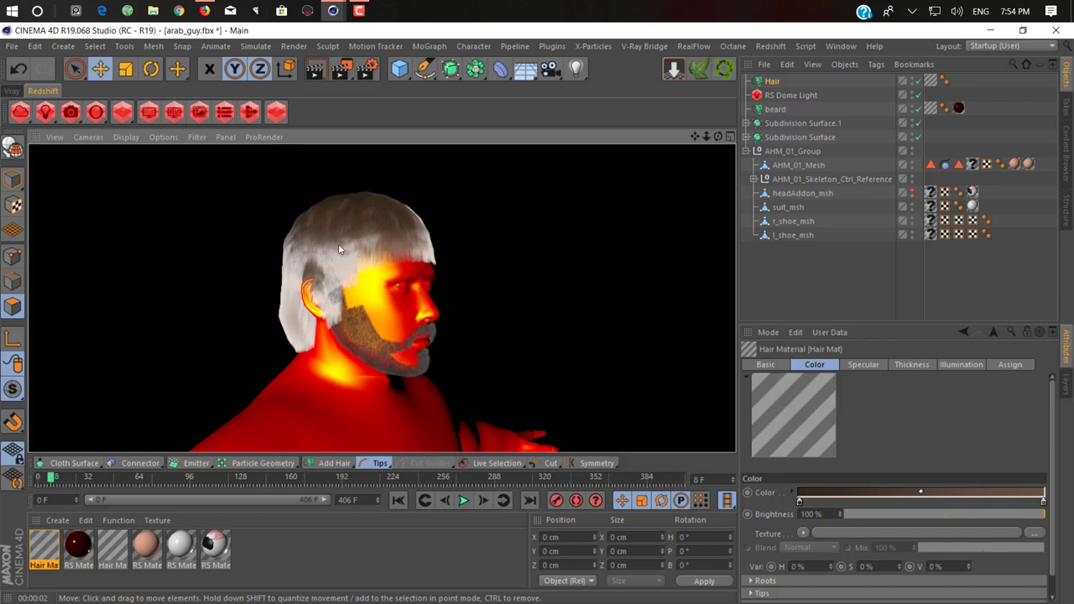
mouse_move(396, 359)
alt+mouse_down()
mouse_move(307, 367)
mouse_move(386, 362)
alt+mouse_up()
Copy the beard's red material tag onto the new hair and re-render in Redshift RenderView.
click(958, 109)
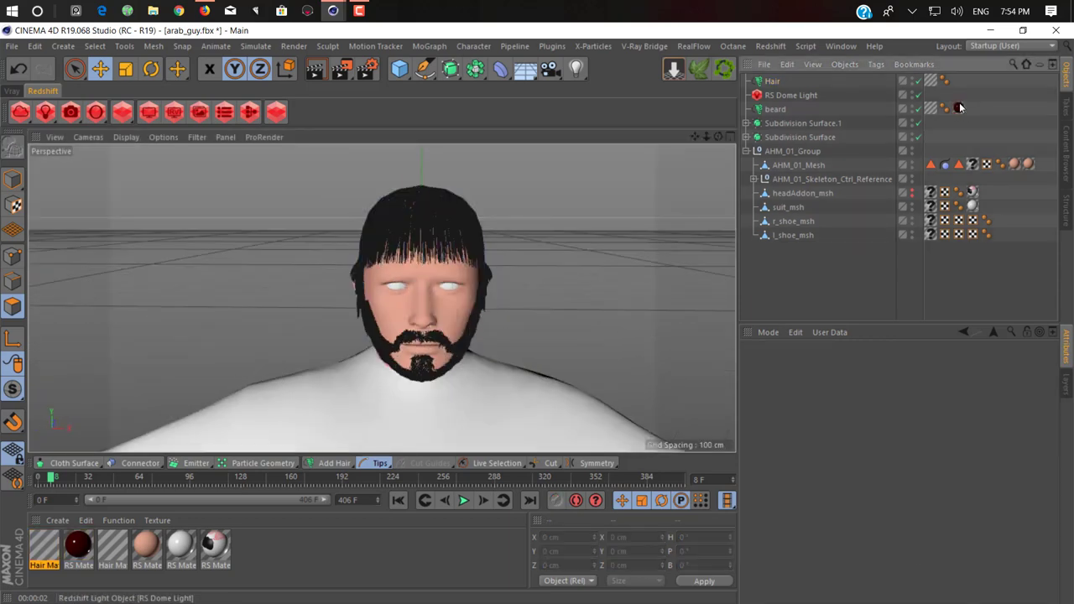
ctrl+drag(962, 83, 964, 73)
mouse_move(333, 11)
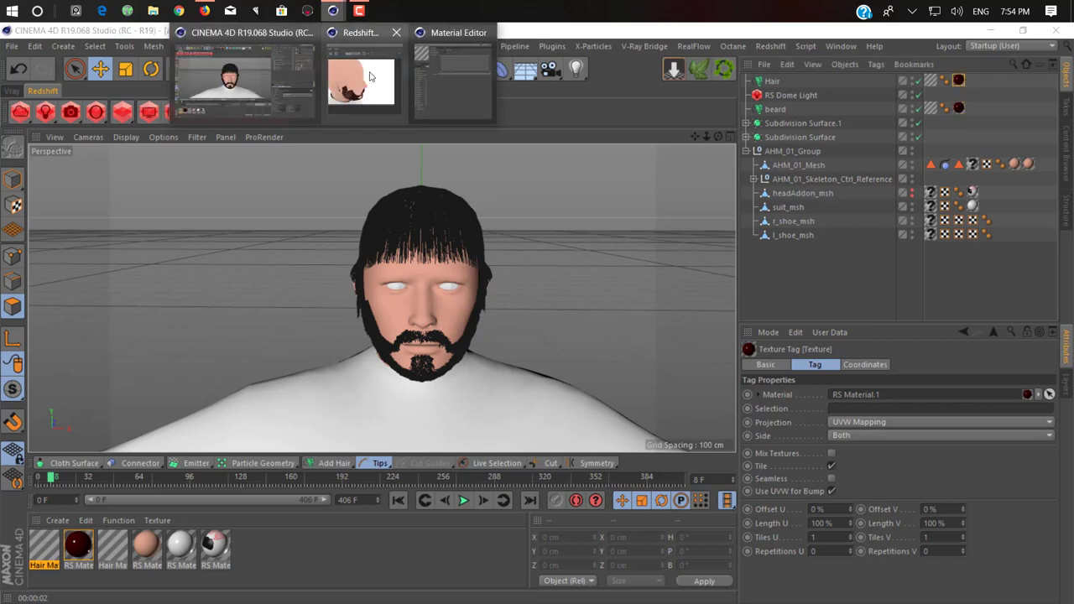
click(360, 80)
click(792, 151)
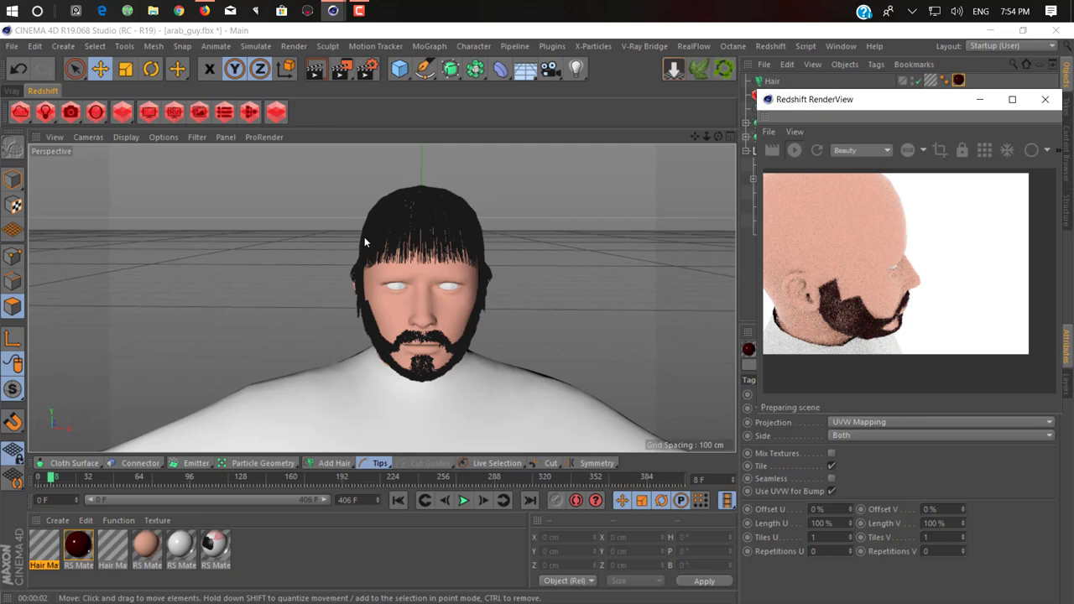
Orbit to a side profile of the head and zoom in close.
click(434, 261)
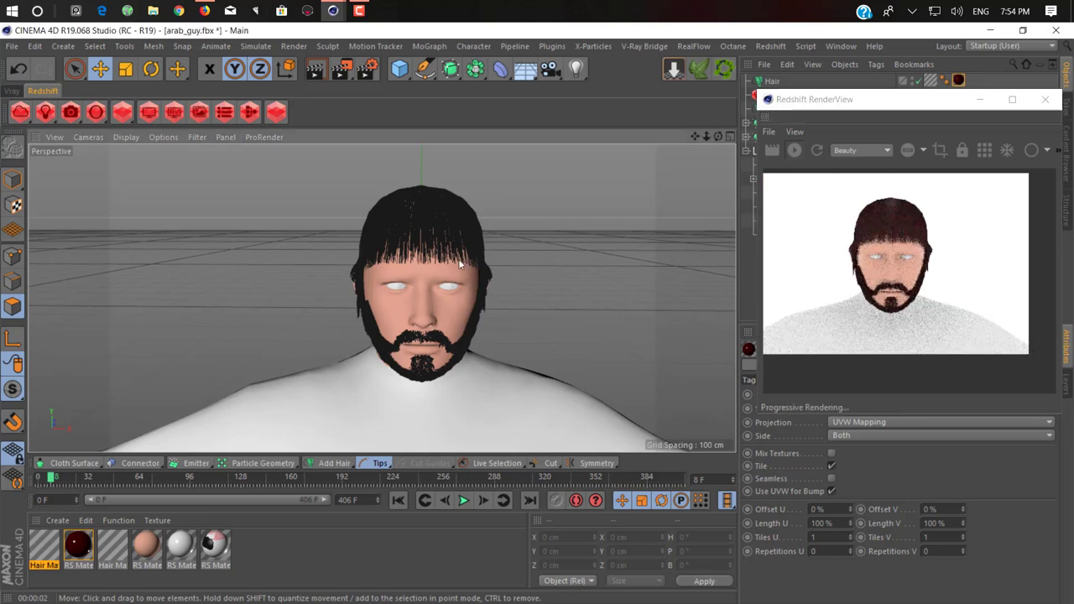
mouse_move(434, 261)
alt+mouse_down()
mouse_move(288, 235)
mouse_move(379, 249)
alt+mouse_up()
scroll(484, 282, up, 1)
scroll(470, 287, up, 3)
scroll(470, 287, up, 3)
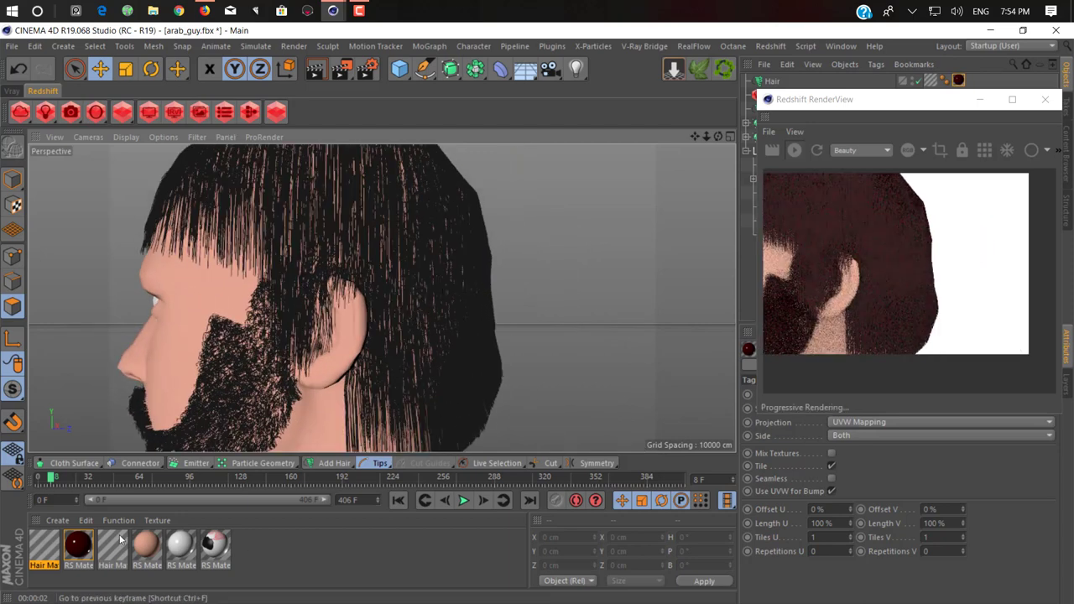
Enable the Kink channel in Hair Mat.
double_click(42, 562)
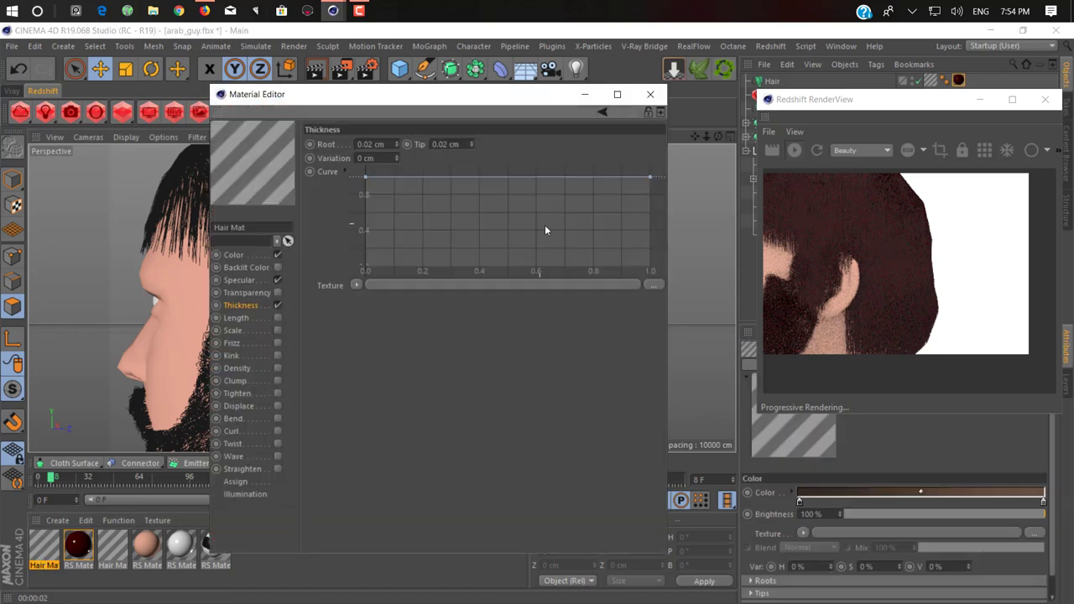
click(276, 355)
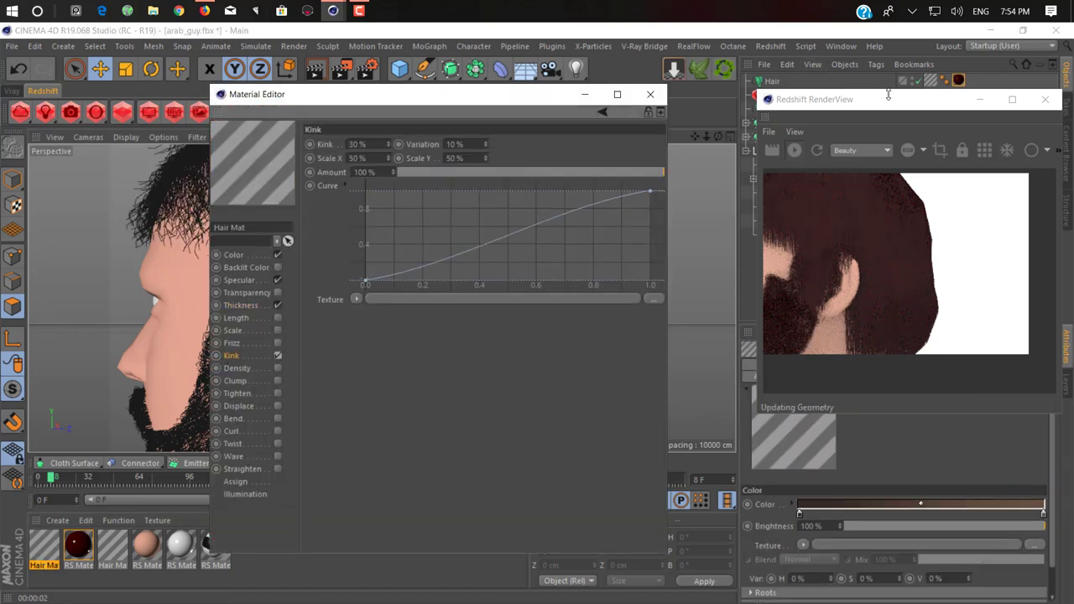
drag(887, 99, 792, 164)
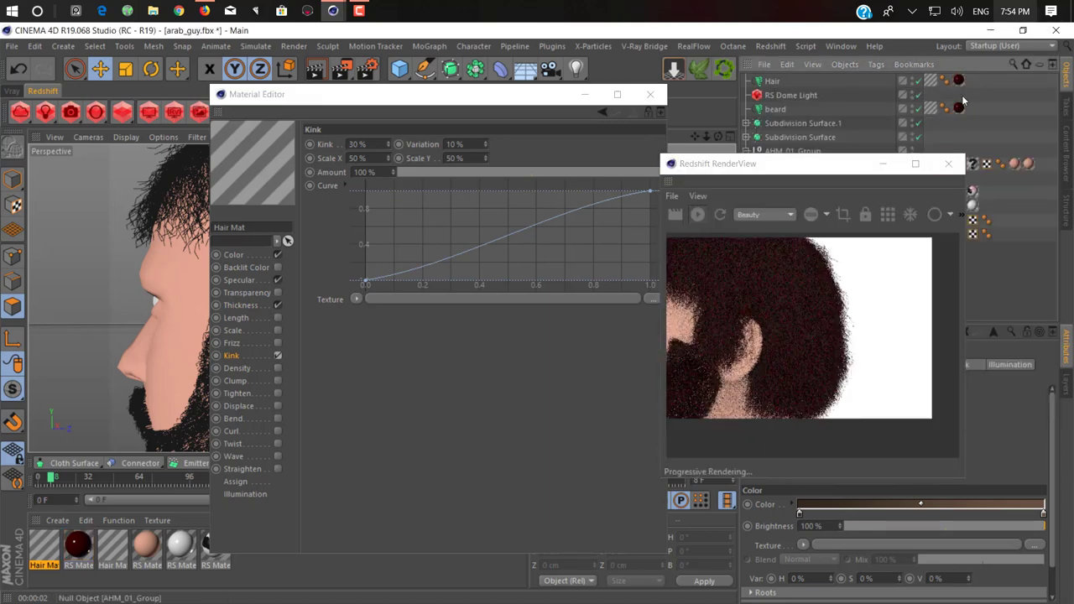
Move the Hair object's texture tag onto the beard object.
click(957, 81)
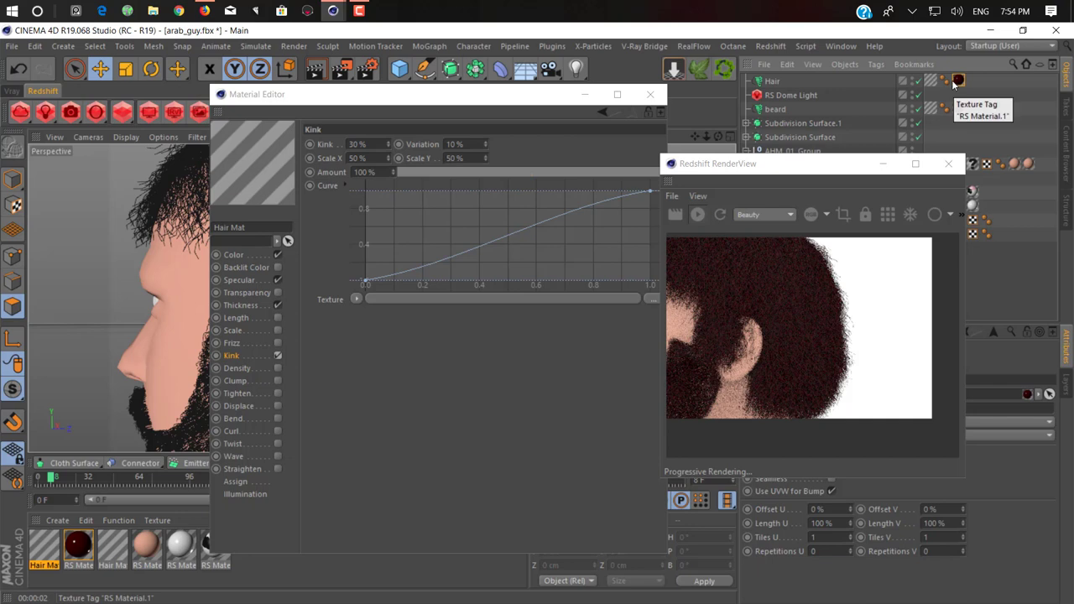
drag(955, 82, 958, 108)
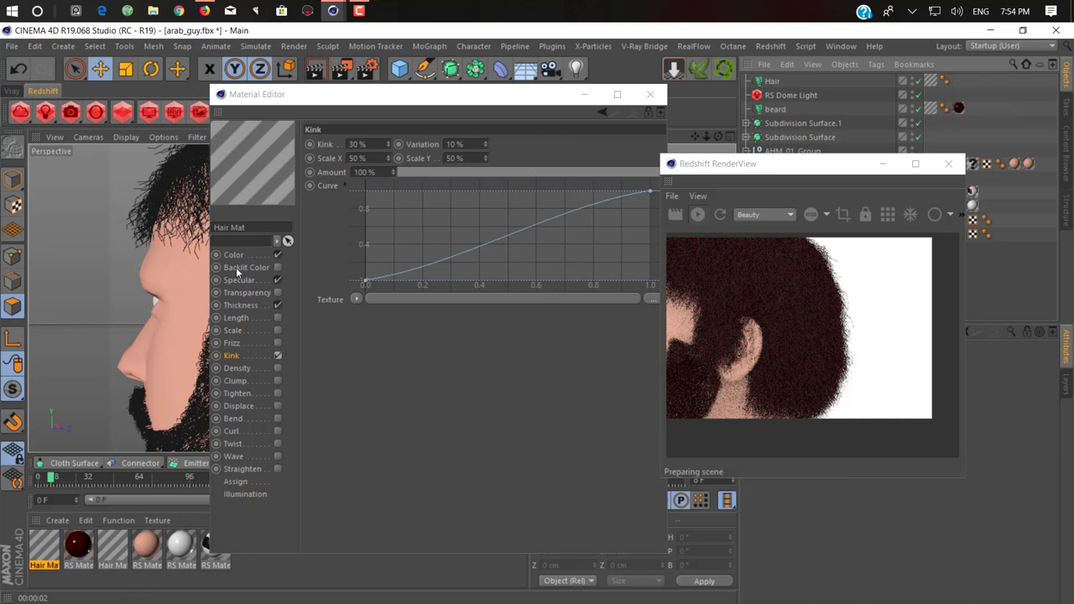
drag(746, 162, 793, 152)
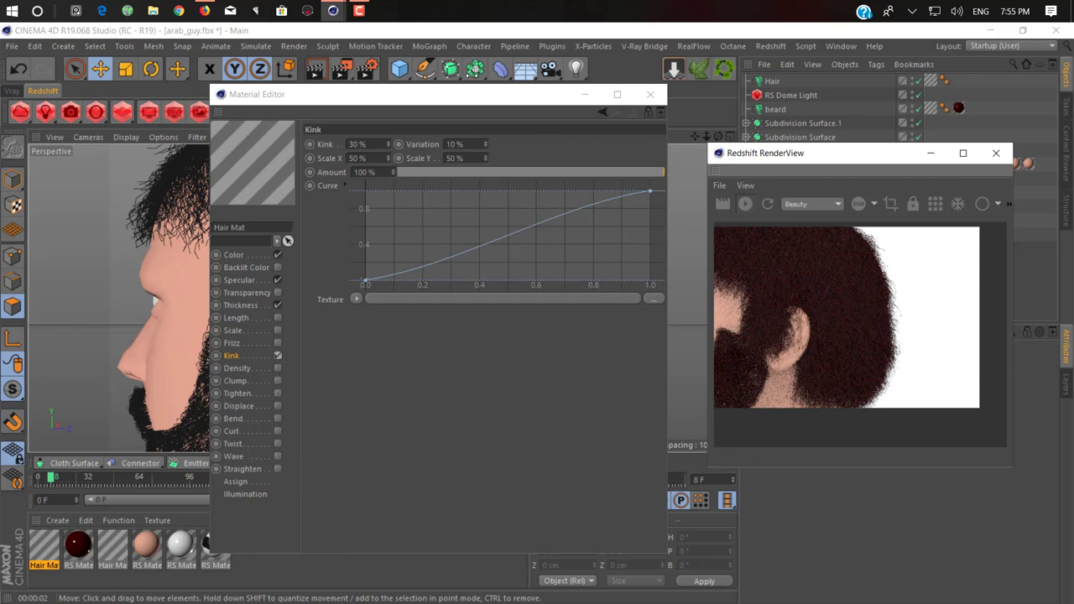
drag(470, 95, 381, 110)
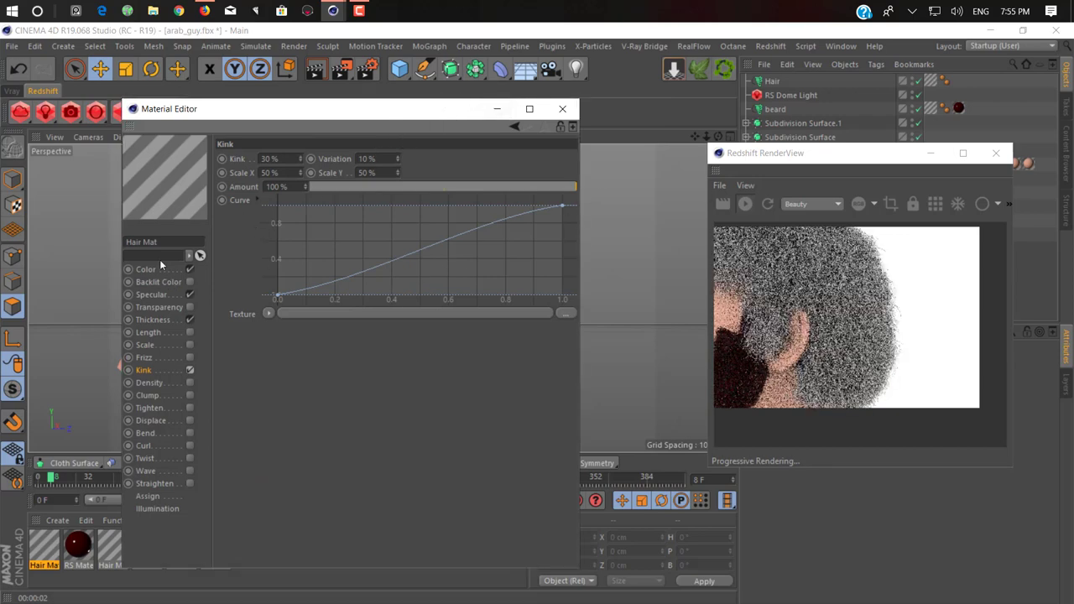
Set Hair Mat's specular Primary Color to a dark red.
click(147, 297)
click(300, 170)
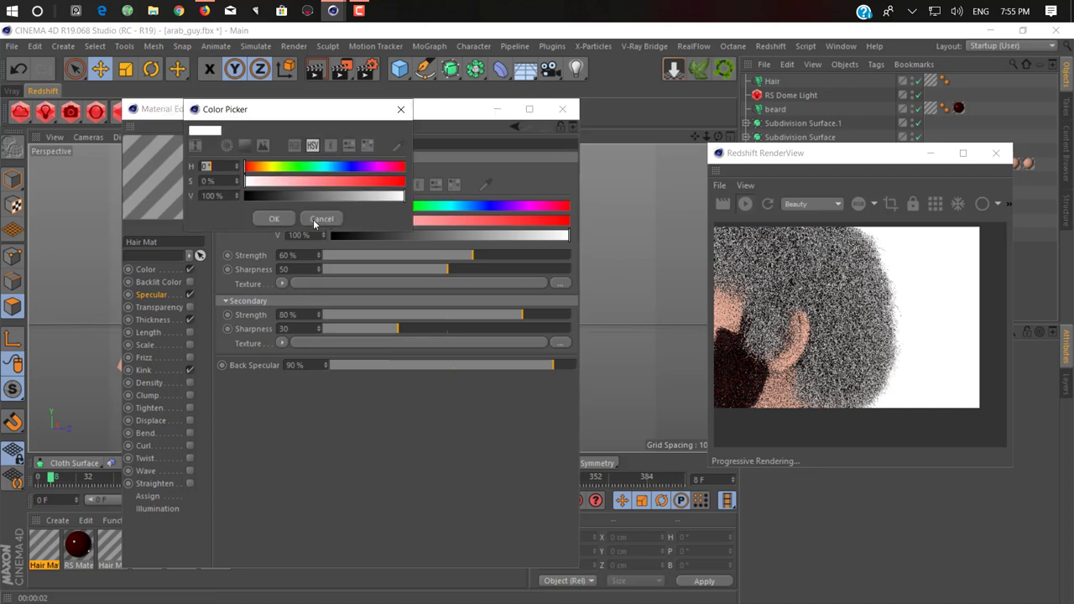
click(287, 195)
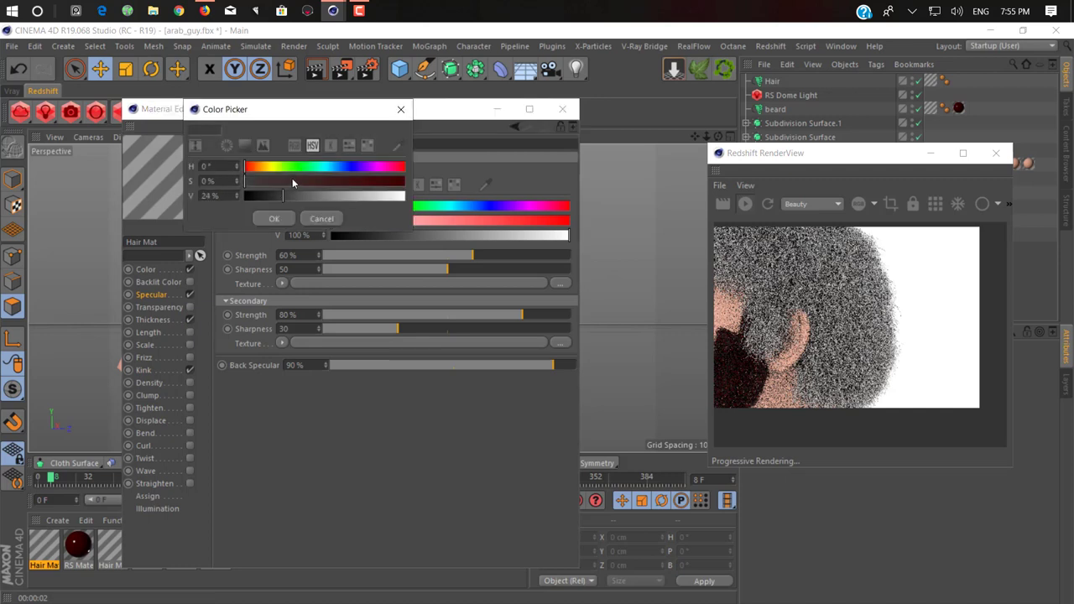
drag(293, 183, 411, 183)
click(296, 197)
click(290, 196)
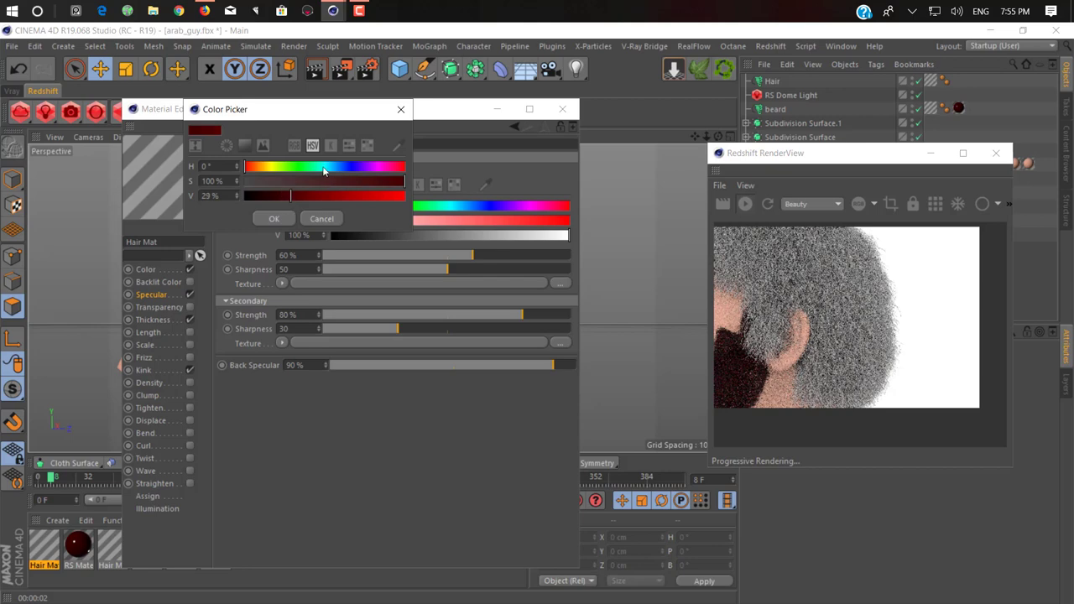
click(290, 169)
drag(289, 166, 617, 167)
click(277, 198)
click(274, 218)
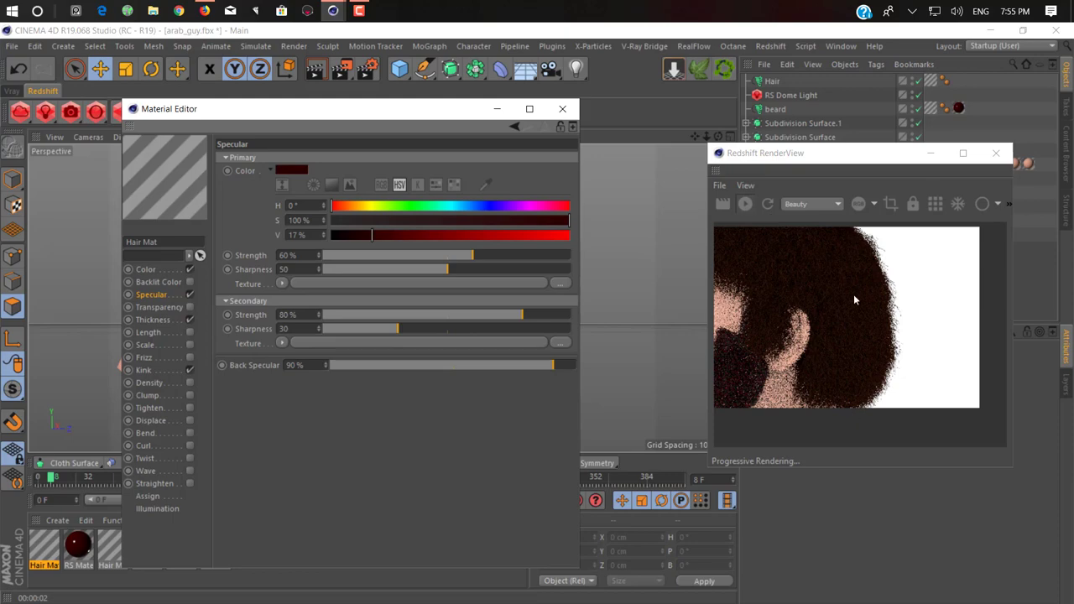
Inspect the curly hair around the back of the head and ear, then reopen Hair Mat.
click(754, 218)
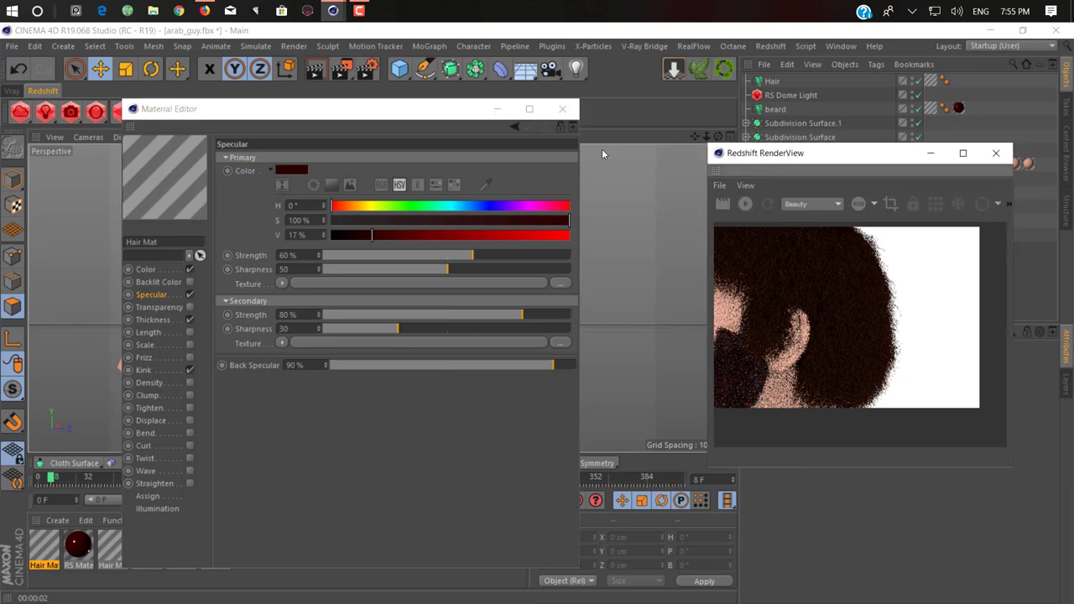
click(564, 117)
alt+drag(377, 285, 508, 300)
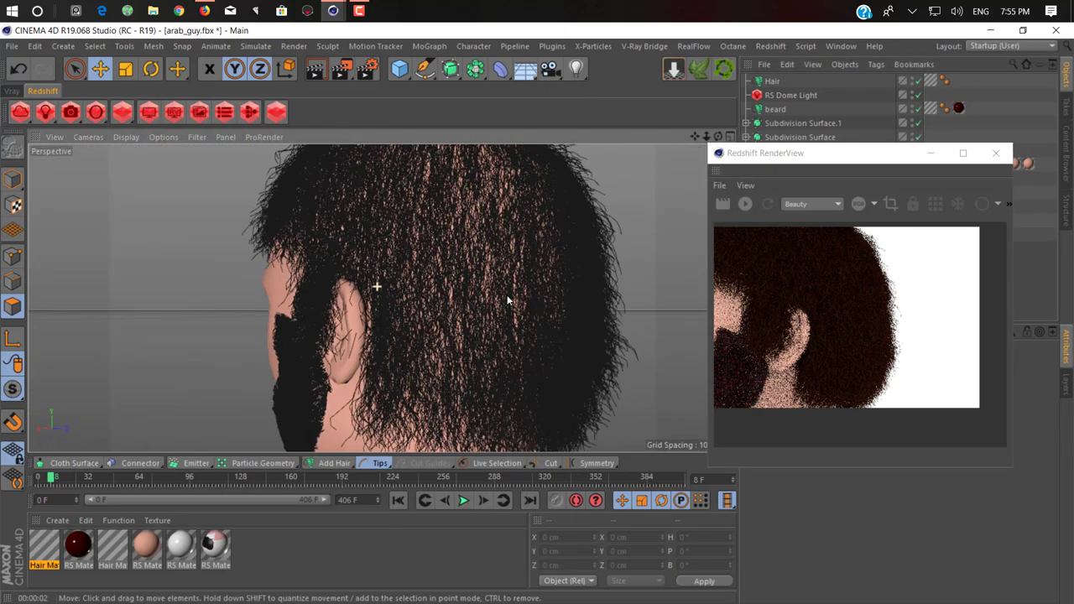
scroll(520, 302, down, 5)
mouse_move(527, 312)
alt+mouse_down()
mouse_move(547, 314)
mouse_move(419, 252)
mouse_move(499, 271)
mouse_move(485, 294)
mouse_move(438, 312)
alt+mouse_up()
alt+right_drag(436, 306, 474, 336)
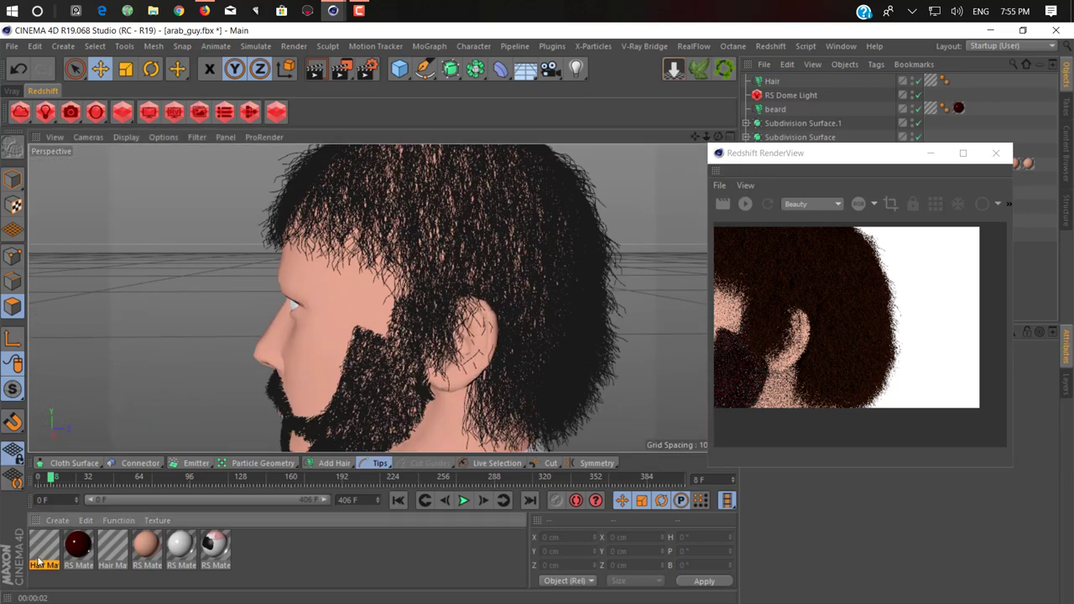
double_click(42, 554)
Turn on Curl in Hair Mat and orbit over the top of the hair.
click(256, 354)
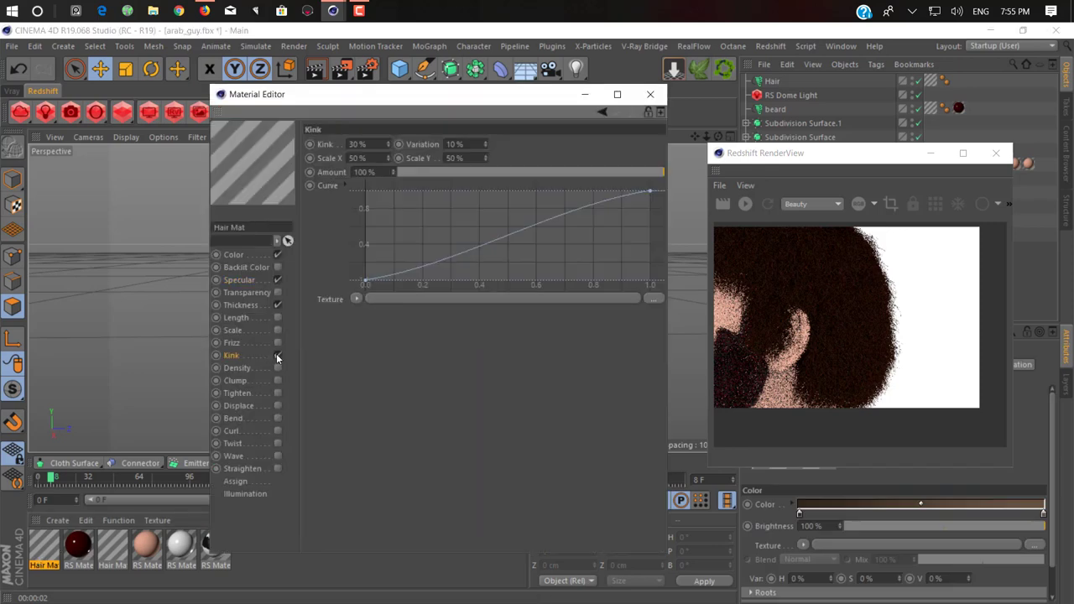
click(277, 430)
click(649, 95)
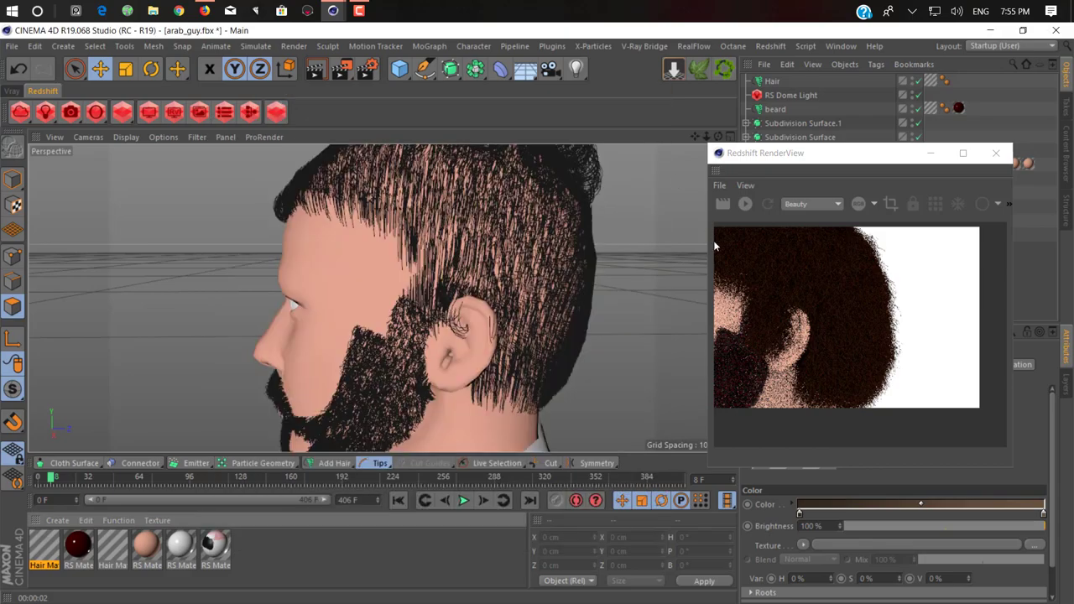
mouse_move(437, 264)
alt+mouse_down()
mouse_move(302, 225)
mouse_move(387, 231)
mouse_move(451, 332)
alt+mouse_up()
mouse_move(310, 300)
alt+mouse_down()
mouse_move(462, 258)
mouse_move(575, 333)
mouse_move(470, 396)
mouse_move(443, 204)
mouse_move(600, 196)
mouse_move(264, 274)
mouse_move(393, 455)
alt+mouse_up()
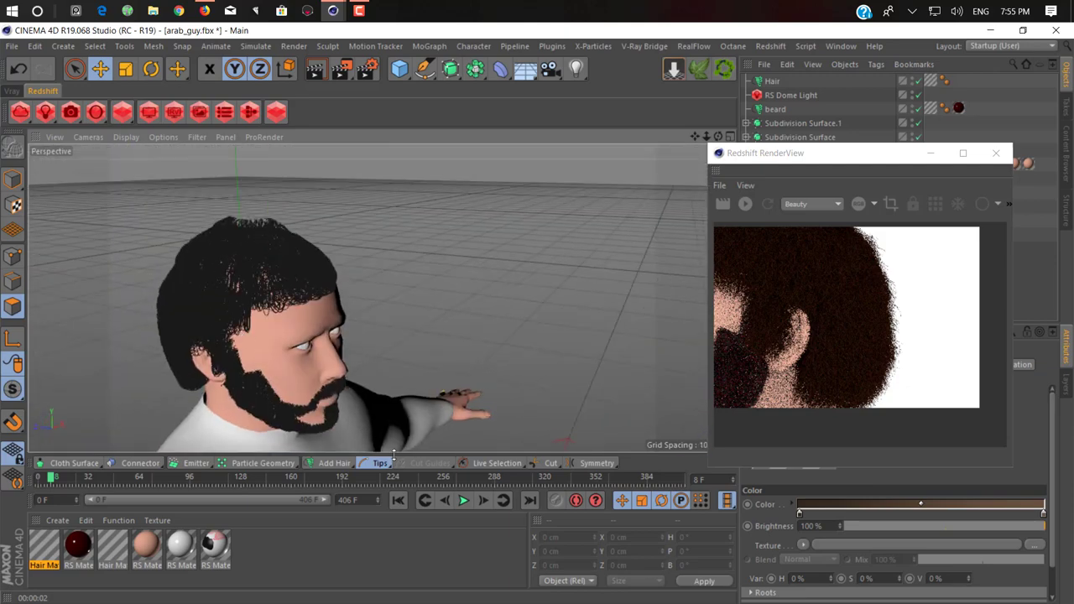
Rewind to frame 0 and frame the head from the front to show the full beard.
click(398, 500)
mouse_move(191, 232)
alt+mouse_down()
mouse_move(235, 206)
mouse_move(422, 303)
mouse_move(535, 264)
mouse_move(107, 293)
mouse_move(650, 284)
alt+mouse_up()
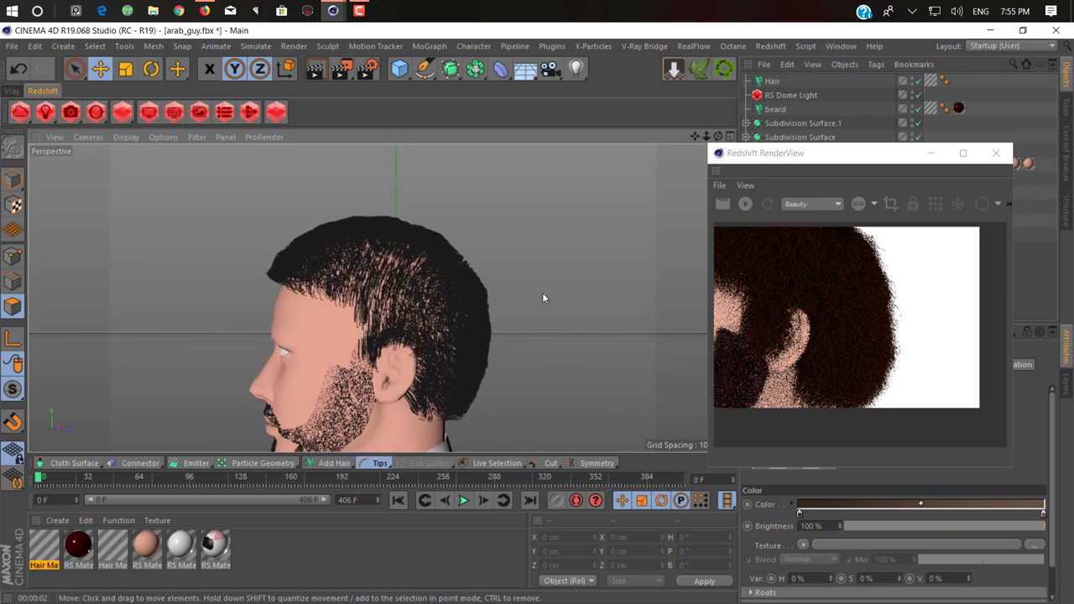
click(744, 208)
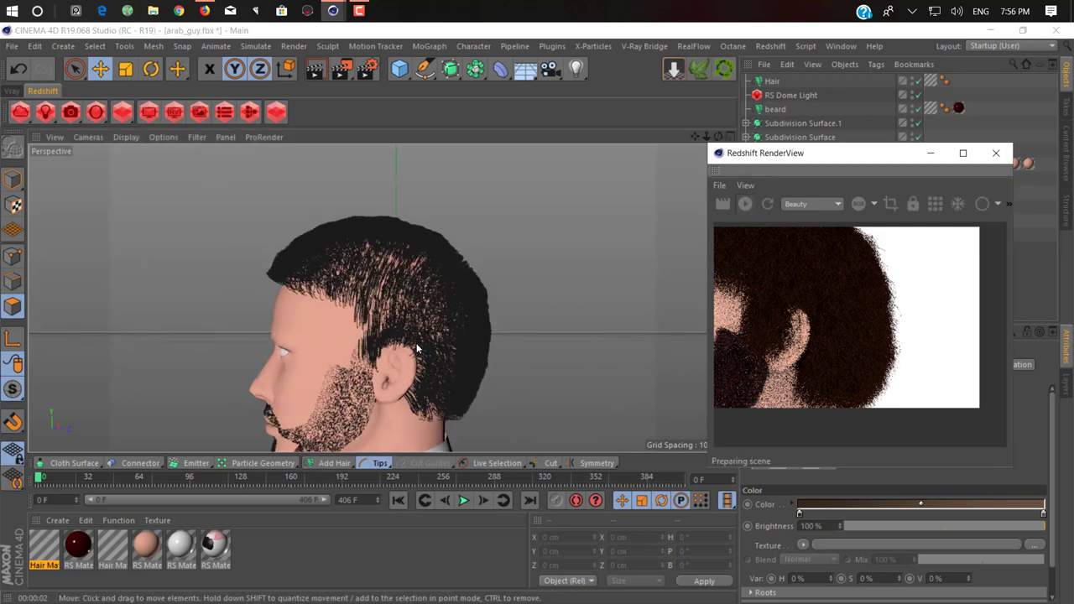
click(416, 343)
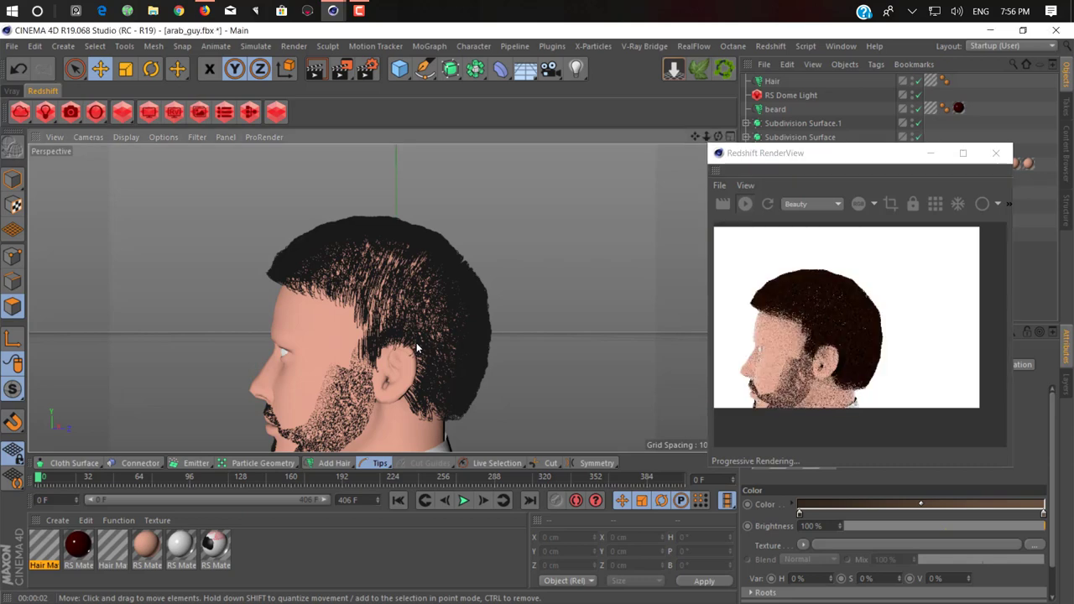
mouse_move(416, 343)
alt+mouse_down()
mouse_move(593, 324)
mouse_move(166, 332)
alt+mouse_up()
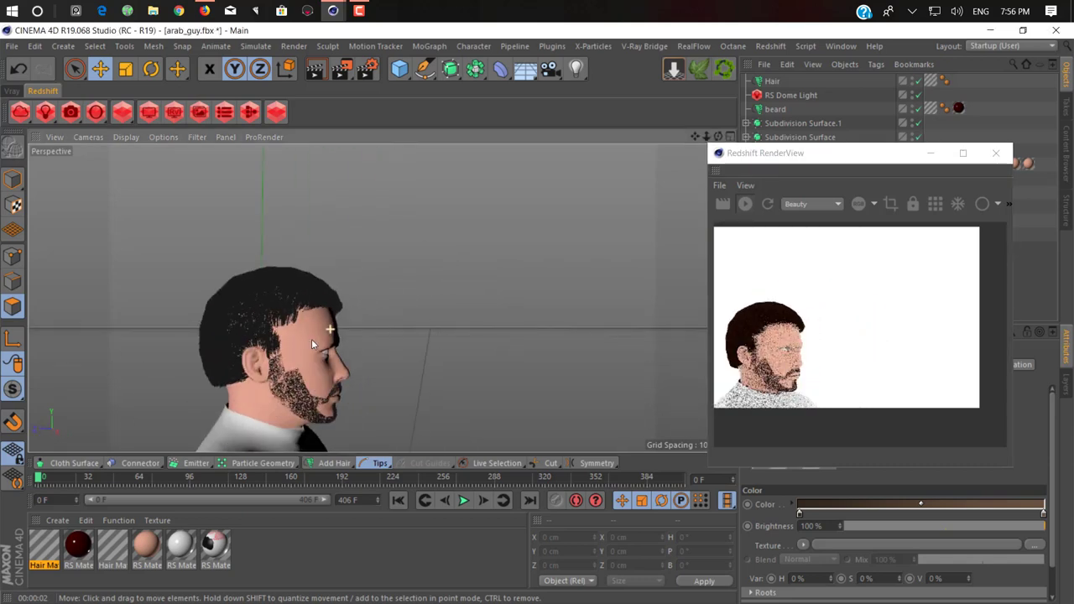
scroll(167, 332, up, 3)
scroll(411, 361, up, 2)
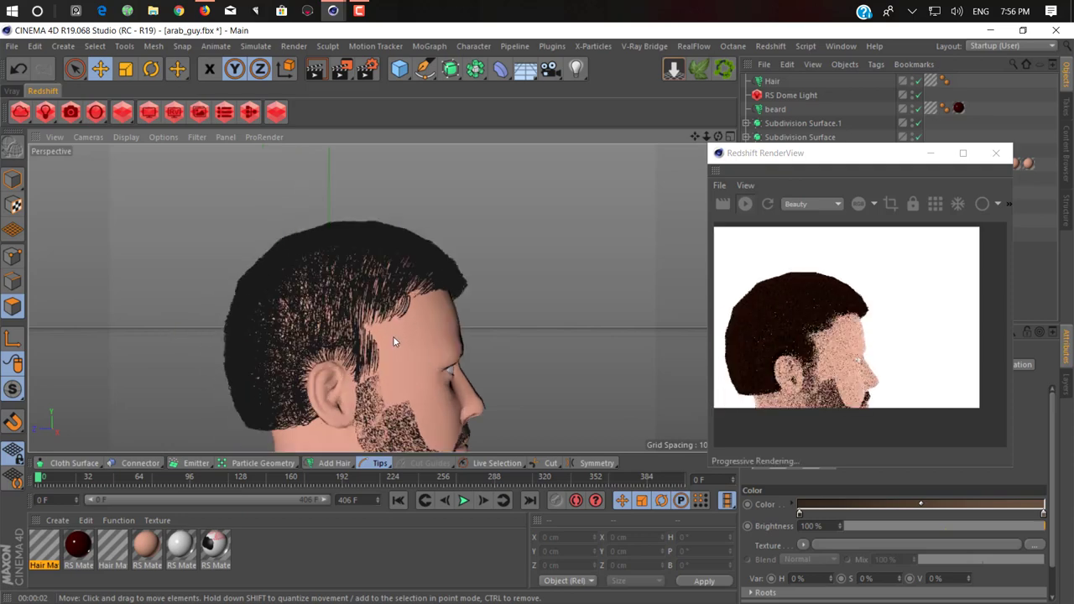
alt+middle_drag(375, 369, 365, 299)
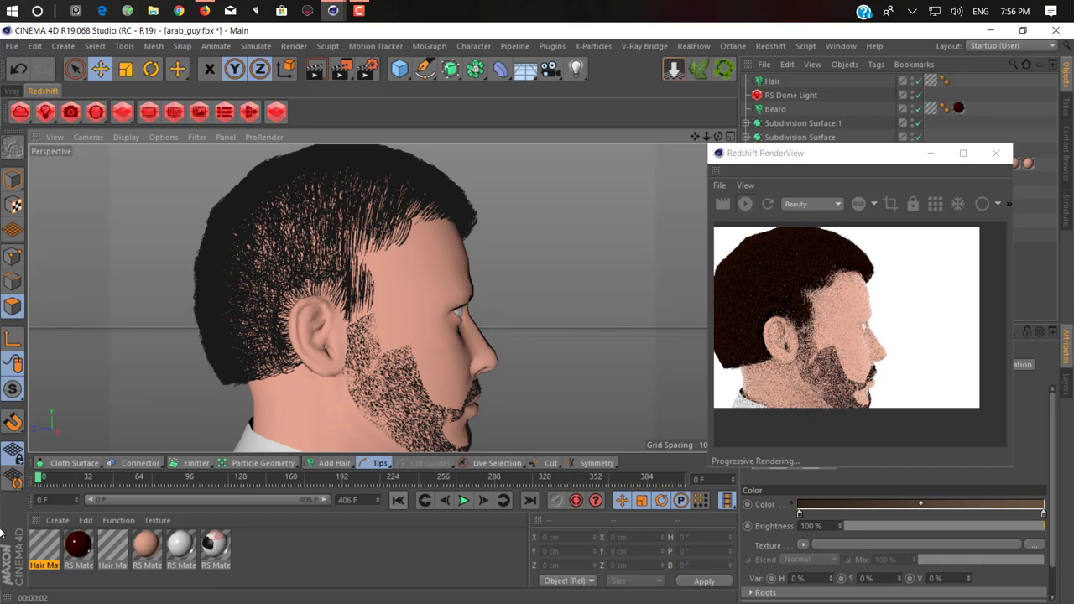
Revisit Hair Mat with curl off and orbit around the straight, spiky scalp hair.
double_click(43, 545)
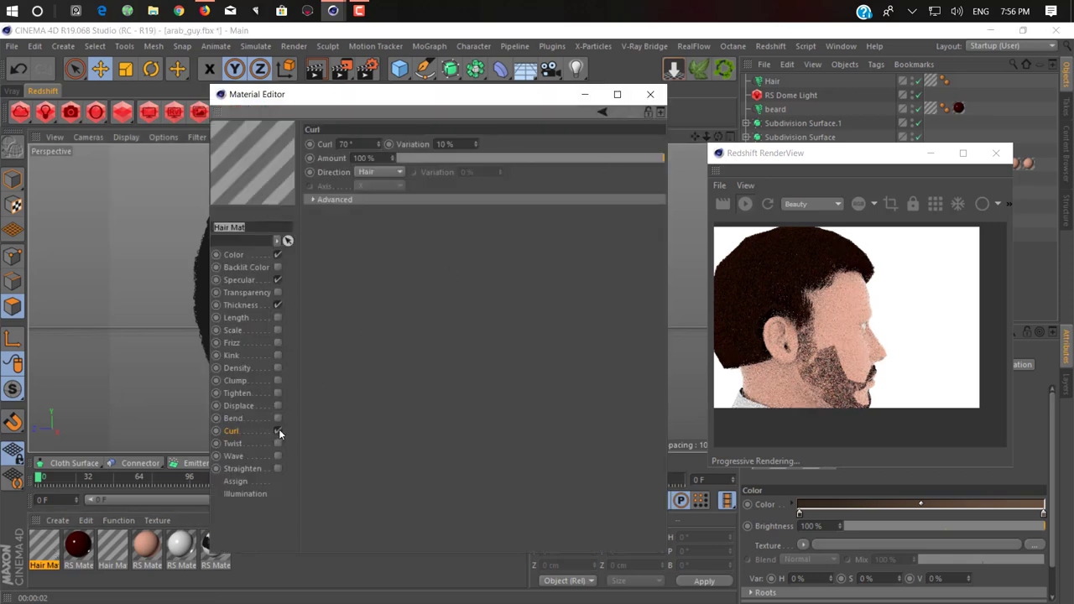
click(650, 94)
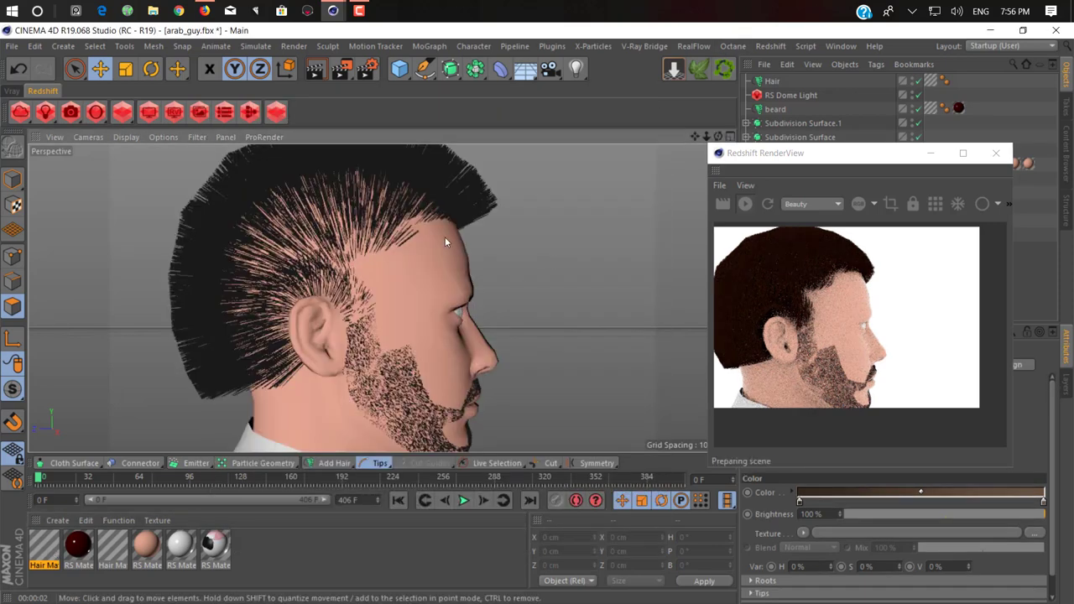
alt+drag(440, 240, 492, 483)
alt+drag(477, 376, 869, 227)
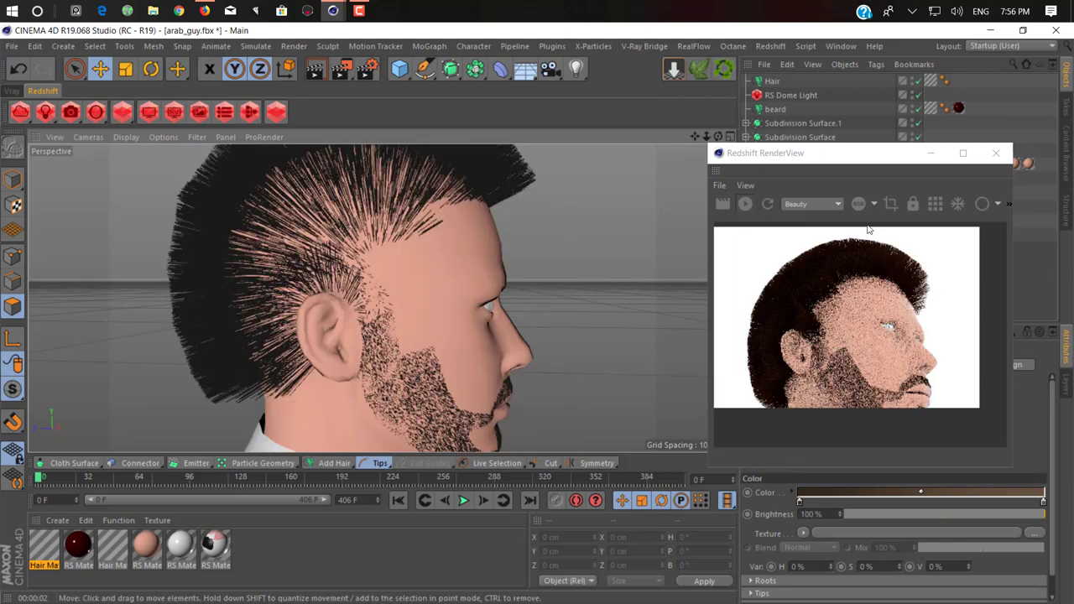
click(744, 205)
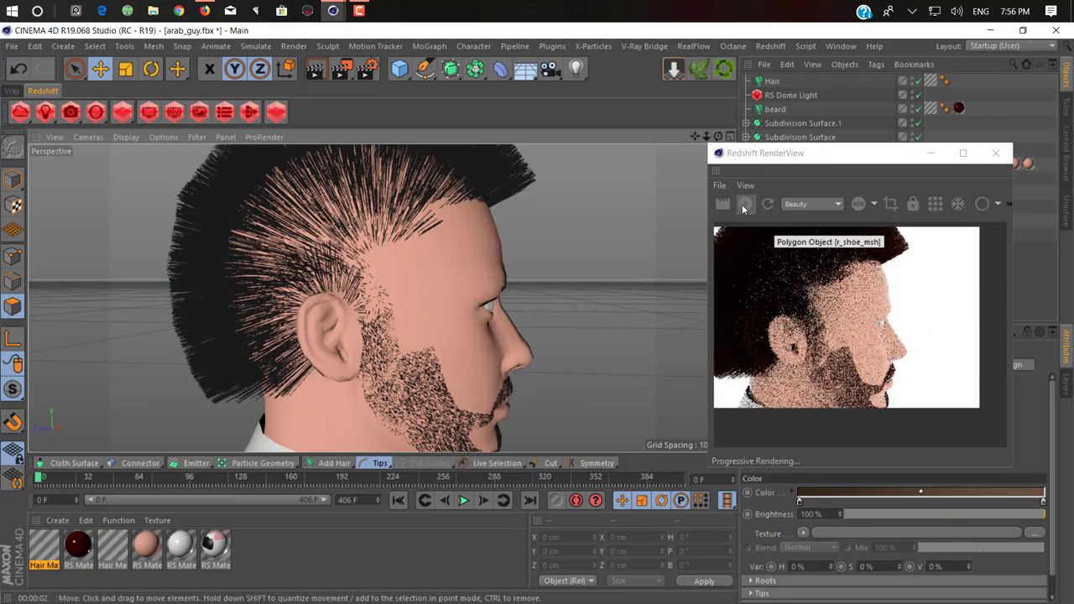
click(931, 153)
mouse_move(352, 264)
alt+mouse_down()
mouse_move(413, 294)
mouse_move(453, 296)
mouse_move(378, 343)
mouse_move(250, 307)
mouse_move(286, 319)
alt+mouse_up()
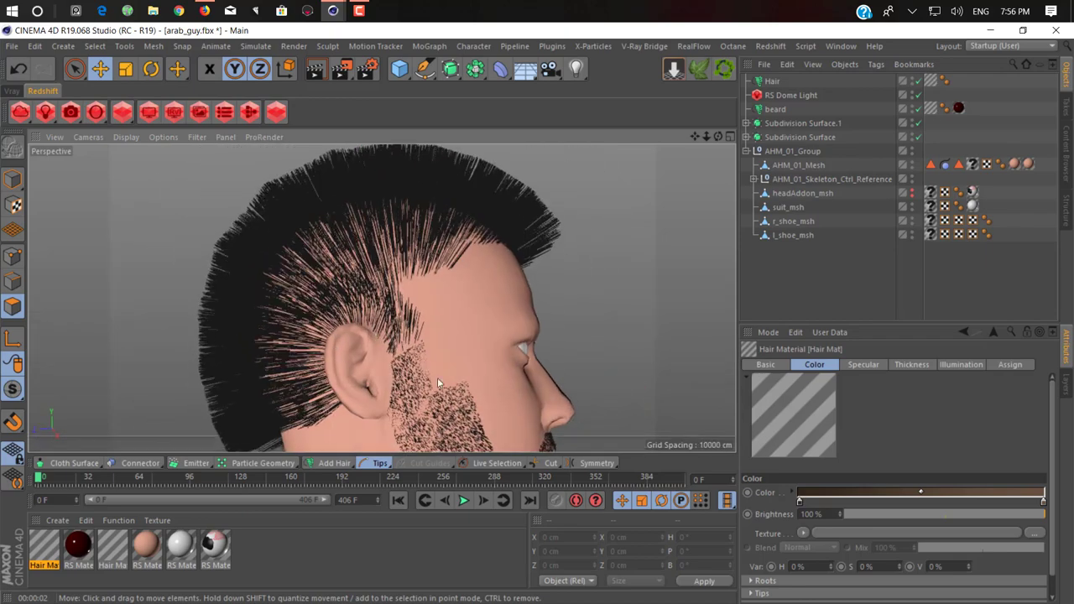
Cut the hair object's scalp strands above the ear down to the ear's top.
click(772, 82)
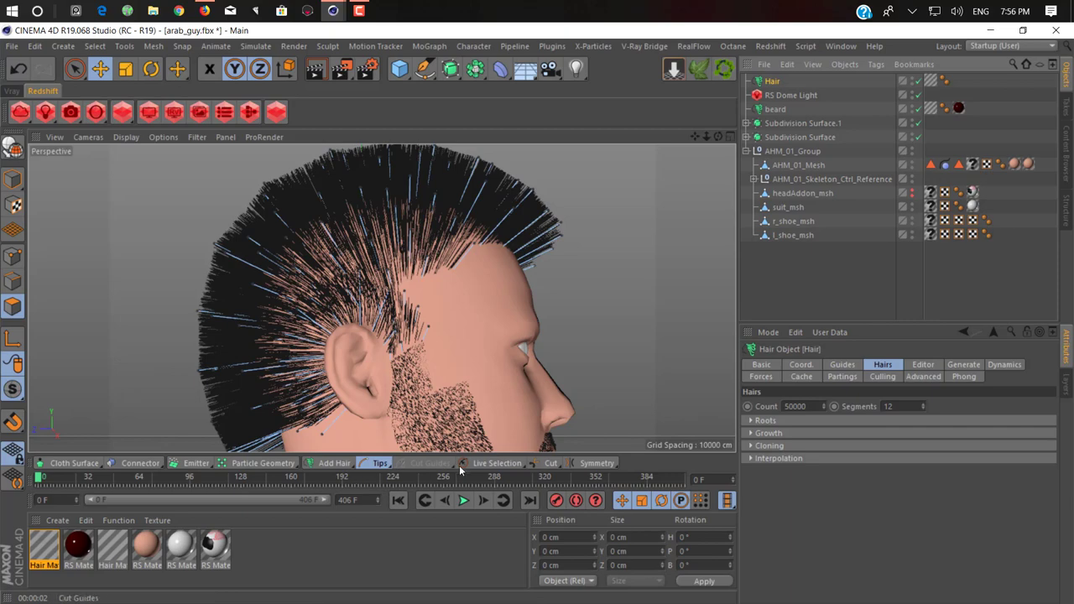
click(548, 463)
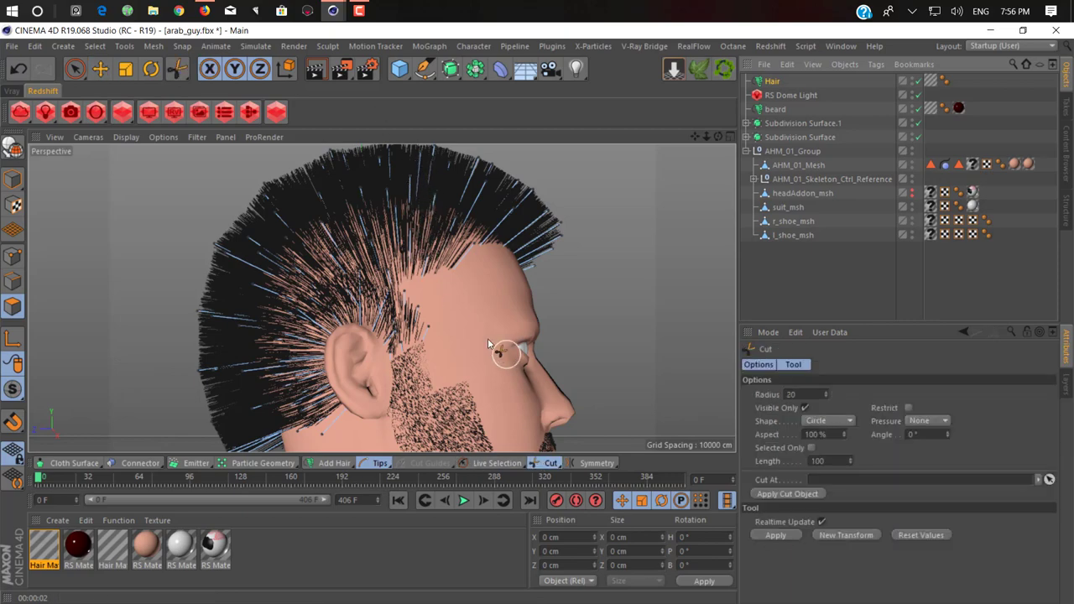
alt+drag(484, 343, 419, 369)
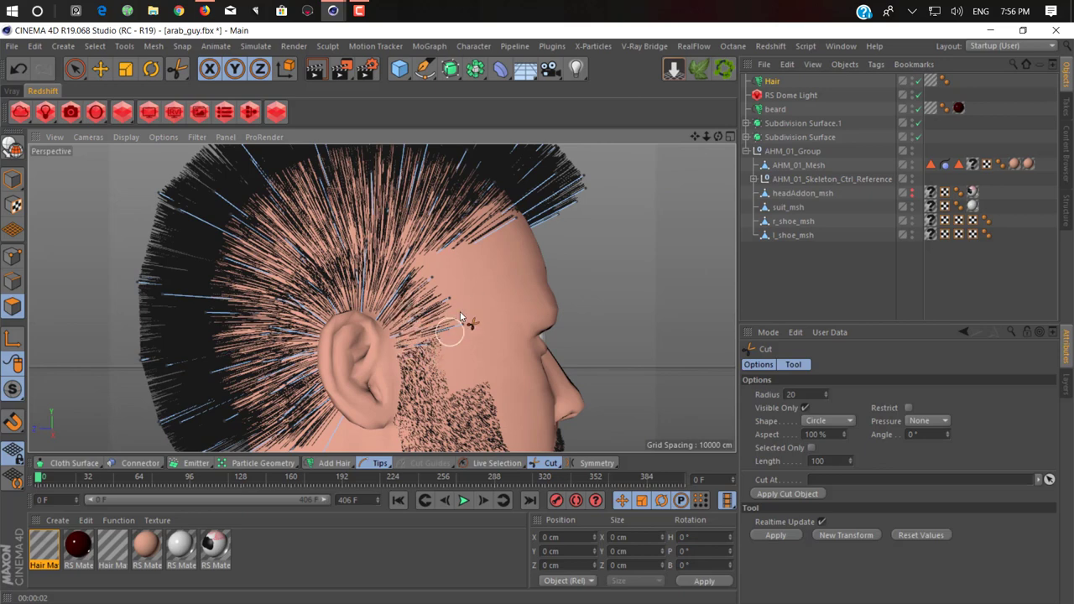
mouse_move(443, 308)
mouse_down()
mouse_move(450, 277)
mouse_move(413, 325)
mouse_move(383, 264)
mouse_move(359, 299)
mouse_move(350, 267)
mouse_move(451, 318)
mouse_move(428, 306)
mouse_move(433, 342)
mouse_move(354, 365)
mouse_up()
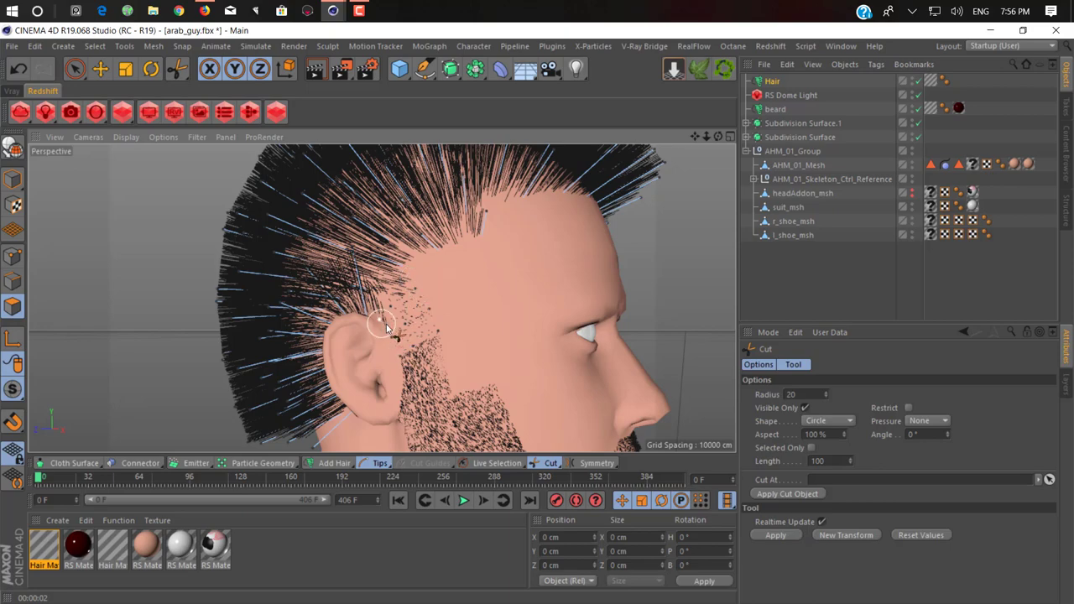
mouse_move(405, 315)
alt+mouse_down()
mouse_move(465, 306)
mouse_move(484, 317)
mouse_move(469, 305)
mouse_move(510, 228)
mouse_move(358, 294)
alt+mouse_up()
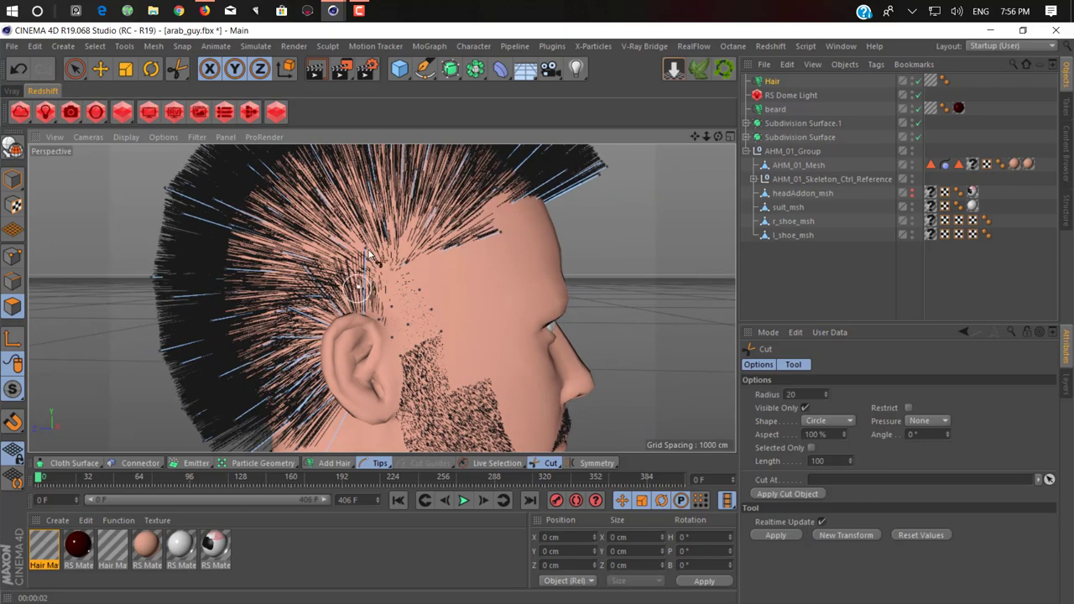
mouse_move(368, 253)
mouse_down()
mouse_move(363, 304)
mouse_move(307, 282)
mouse_move(279, 352)
mouse_move(289, 390)
mouse_move(294, 326)
mouse_move(315, 327)
mouse_move(326, 294)
mouse_move(334, 317)
mouse_move(329, 306)
mouse_move(298, 370)
mouse_move(295, 425)
mouse_move(314, 415)
mouse_move(295, 394)
mouse_move(287, 402)
mouse_move(290, 386)
mouse_move(318, 362)
mouse_up()
mouse_move(319, 403)
alt+mouse_down()
mouse_move(377, 357)
mouse_move(359, 346)
mouse_move(376, 330)
alt+mouse_up()
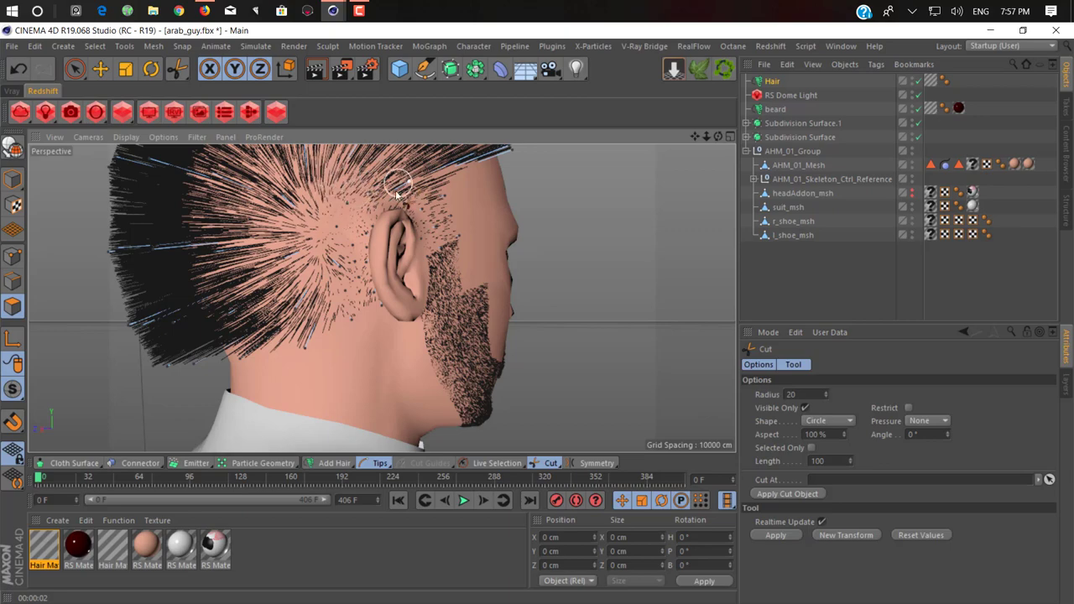
Trim the scalp hair shorter above and behind the ear.
mouse_move(412, 208)
alt+mouse_down()
mouse_move(390, 329)
mouse_move(163, 283)
mouse_move(359, 328)
mouse_move(449, 294)
mouse_move(465, 315)
mouse_move(437, 293)
mouse_move(404, 312)
mouse_move(414, 319)
alt+mouse_up()
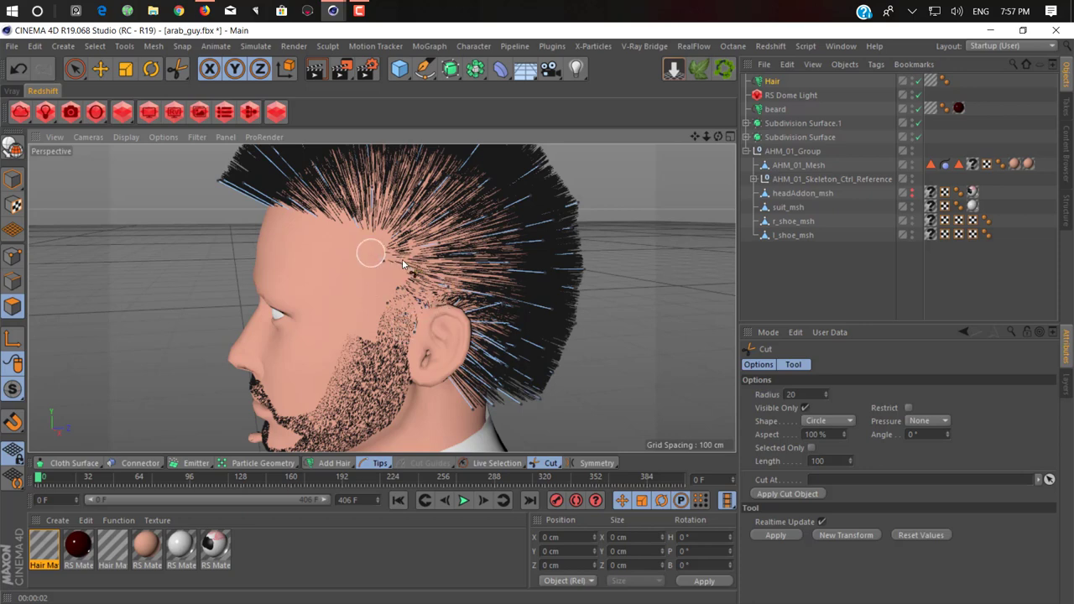
mouse_move(496, 299)
mouse_down()
mouse_move(478, 310)
mouse_move(457, 300)
mouse_move(507, 334)
mouse_move(485, 360)
mouse_move(478, 403)
mouse_move(460, 386)
mouse_move(480, 393)
mouse_move(485, 380)
mouse_move(475, 344)
mouse_up()
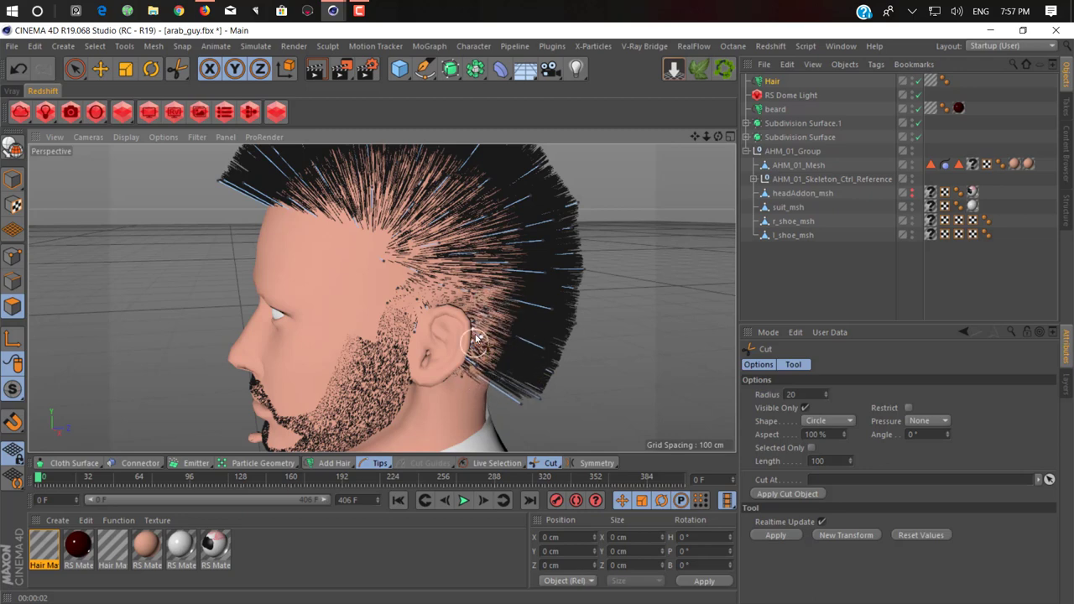
mouse_move(458, 306)
mouse_down()
mouse_move(382, 270)
mouse_move(311, 330)
mouse_up()
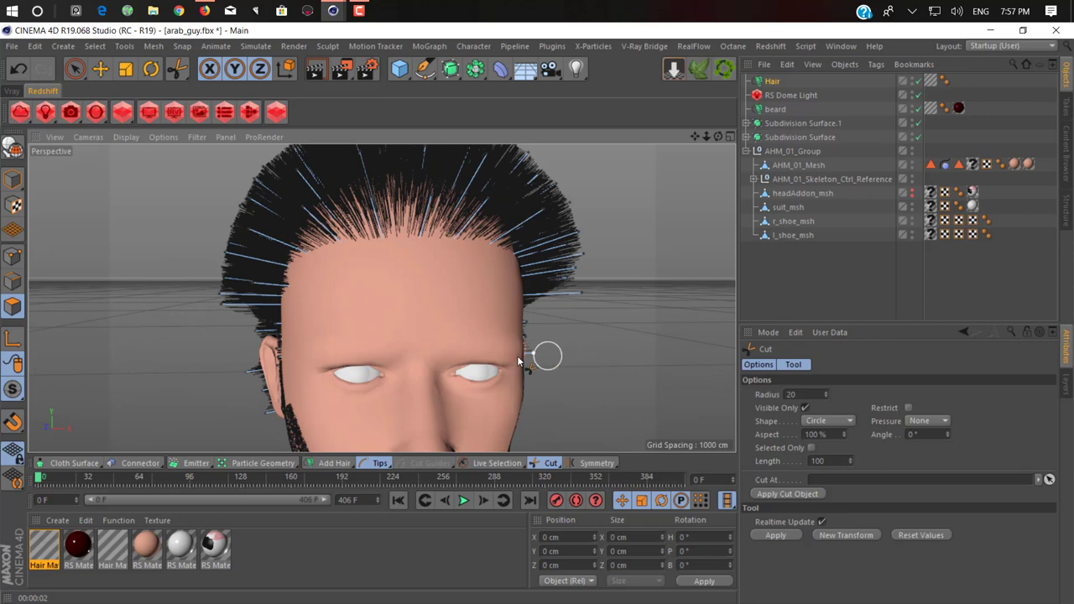
alt+drag(351, 330, 560, 342)
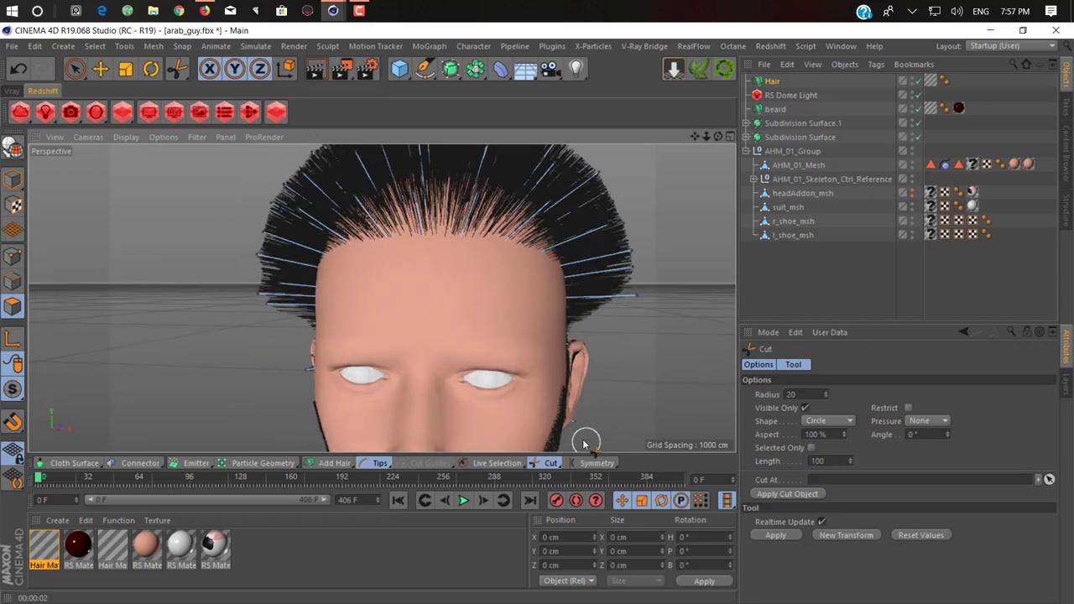
alt+drag(476, 275, 570, 384)
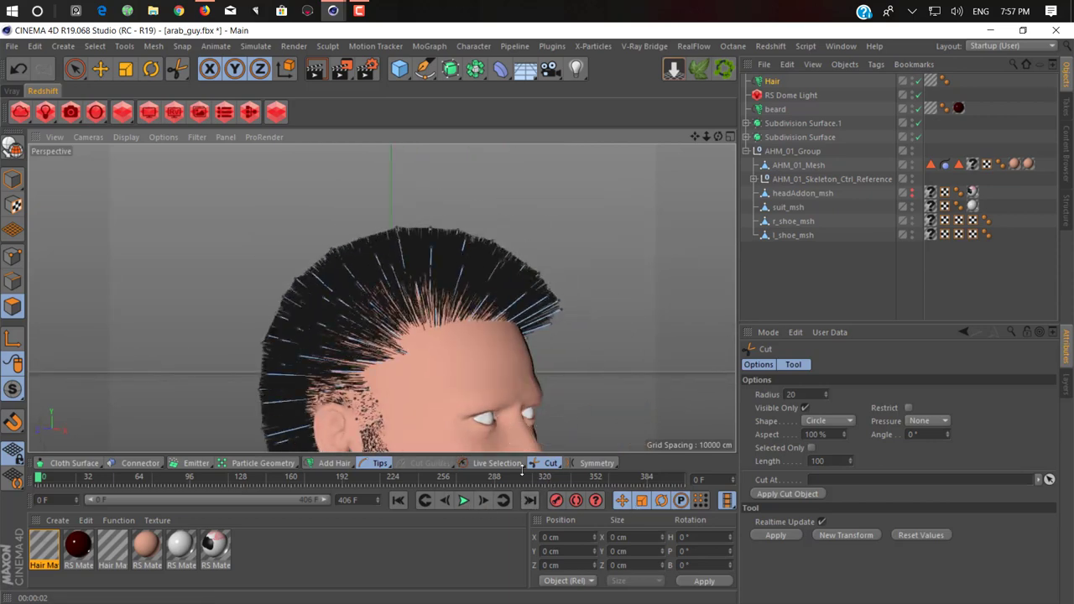
With the hair Brush, comb the left-side hair down and the top and front hair back.
click(500, 464)
click(495, 464)
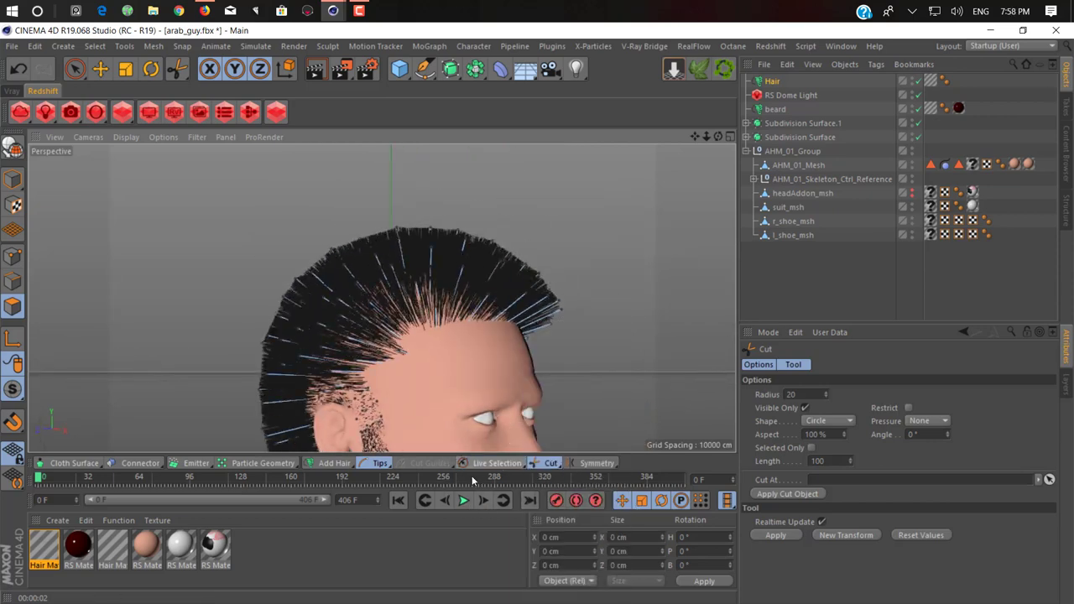
click(550, 463)
click(589, 464)
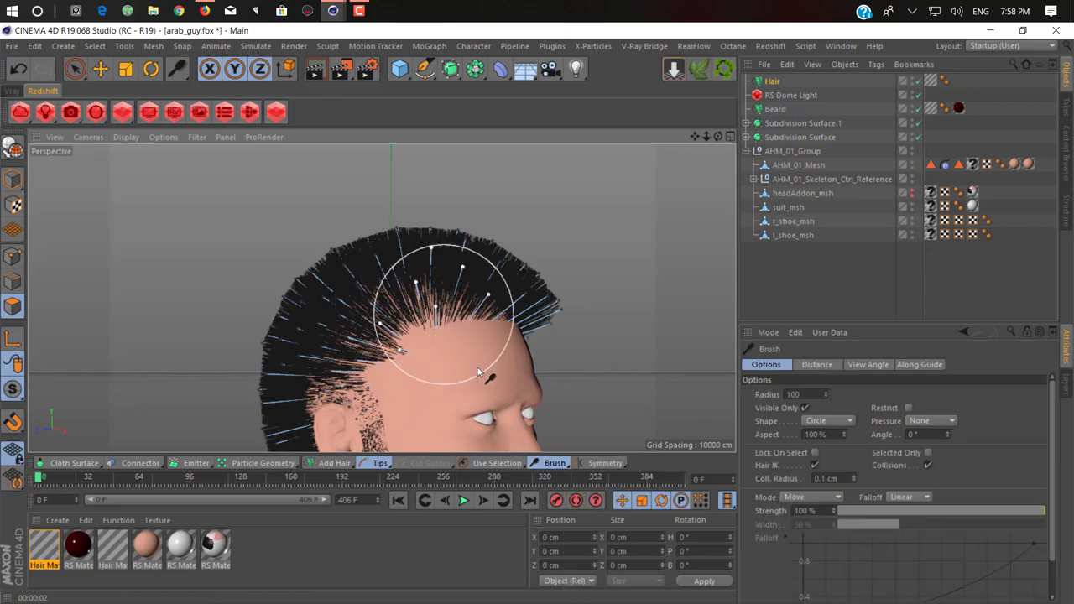
mouse_move(455, 324)
alt+mouse_down()
mouse_move(443, 383)
mouse_move(427, 273)
alt+mouse_up()
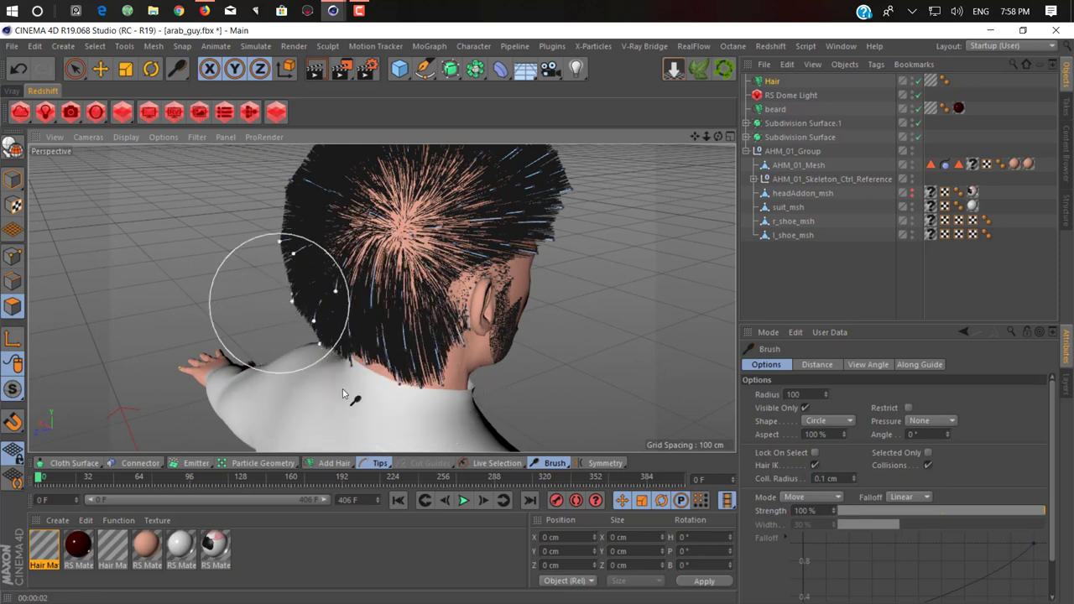
alt+drag(328, 344, 491, 294)
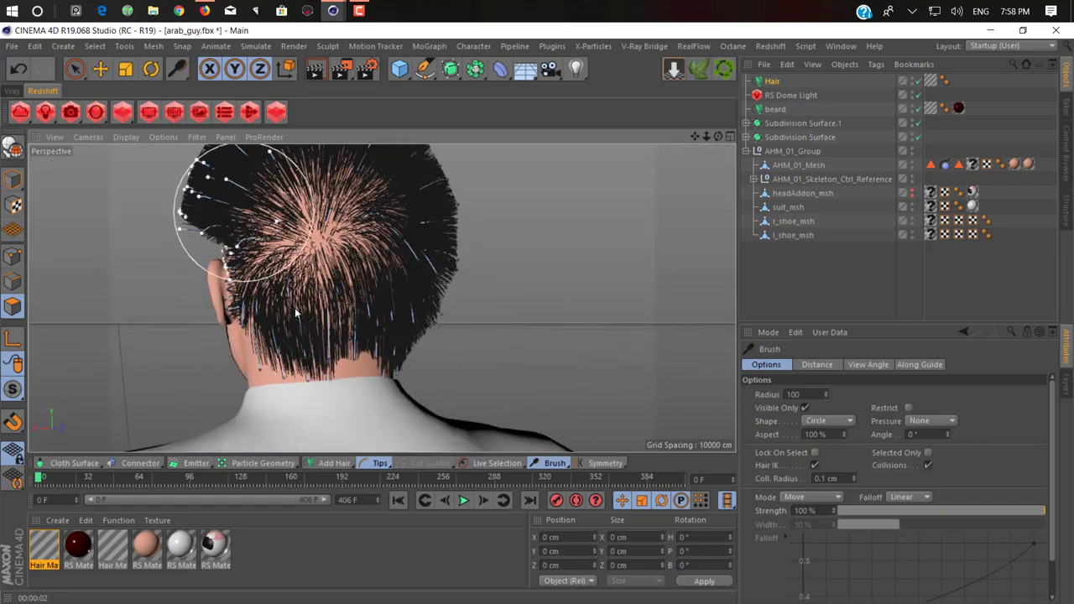
mouse_move(206, 189)
mouse_down()
mouse_move(229, 290)
mouse_move(311, 383)
mouse_move(253, 302)
mouse_up()
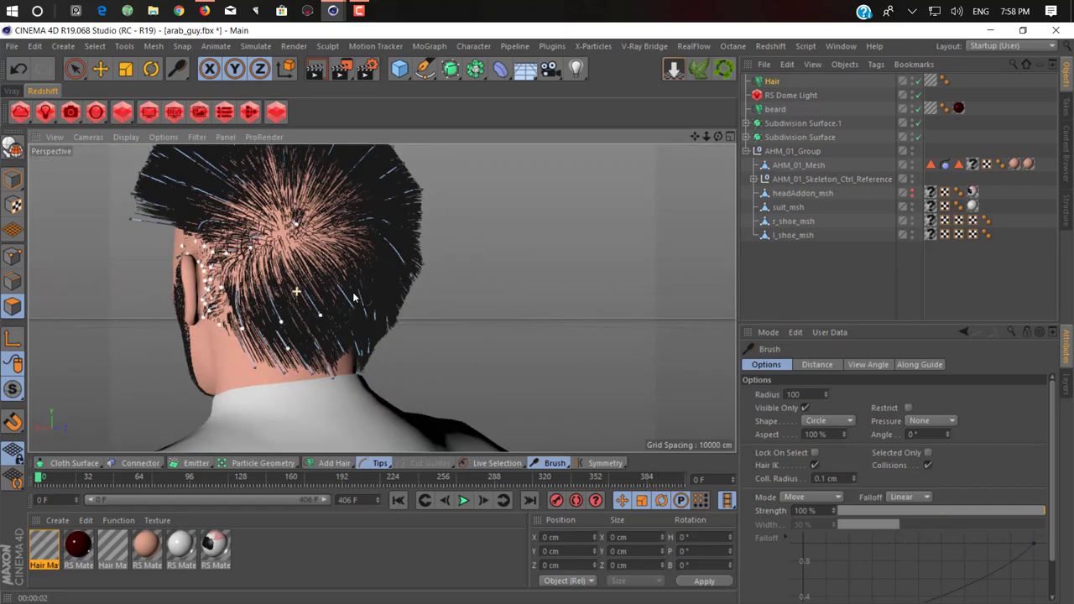
mouse_move(353, 296)
alt+mouse_down()
mouse_move(293, 290)
mouse_move(347, 240)
alt+mouse_up()
mouse_move(143, 300)
mouse_down()
mouse_move(267, 244)
mouse_move(404, 414)
mouse_move(401, 453)
mouse_up()
Comb hair back over the rear and crown, and the upper-left scalp hair downward.
mouse_move(265, 304)
alt+mouse_down()
mouse_move(197, 323)
mouse_move(225, 336)
mouse_move(260, 290)
mouse_move(390, 329)
mouse_move(453, 409)
mouse_move(491, 395)
mouse_move(414, 360)
mouse_move(468, 322)
mouse_move(420, 323)
mouse_move(372, 288)
mouse_move(252, 279)
mouse_move(240, 335)
mouse_move(261, 380)
mouse_move(263, 347)
mouse_move(304, 307)
mouse_move(372, 312)
mouse_move(443, 275)
alt+mouse_up()
mouse_move(478, 210)
mouse_down()
mouse_move(397, 209)
mouse_move(347, 252)
mouse_move(314, 307)
mouse_up()
mouse_move(443, 219)
mouse_down()
mouse_move(336, 239)
mouse_move(537, 247)
mouse_move(432, 211)
mouse_move(388, 210)
mouse_move(558, 252)
mouse_move(357, 235)
mouse_move(348, 421)
mouse_up()
mouse_move(467, 247)
alt+mouse_down()
mouse_move(386, 276)
mouse_move(546, 228)
mouse_move(384, 300)
mouse_move(627, 292)
mouse_move(347, 267)
mouse_move(448, 268)
mouse_move(286, 168)
alt+mouse_up()
drag(188, 245, 180, 283)
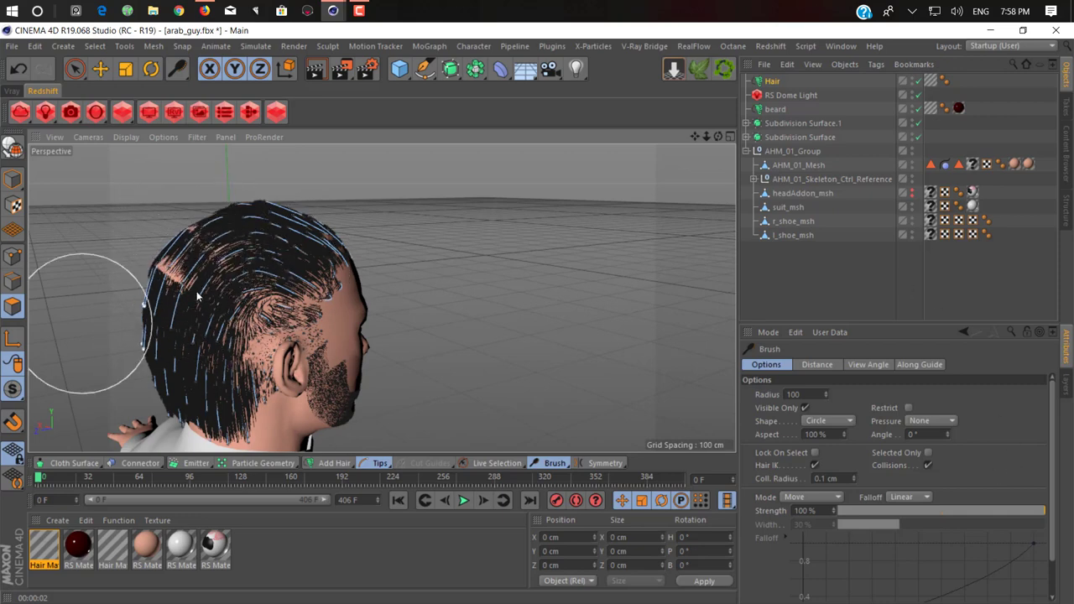
mouse_move(72, 348)
alt+mouse_down()
mouse_move(299, 252)
mouse_move(428, 489)
alt+mouse_up()
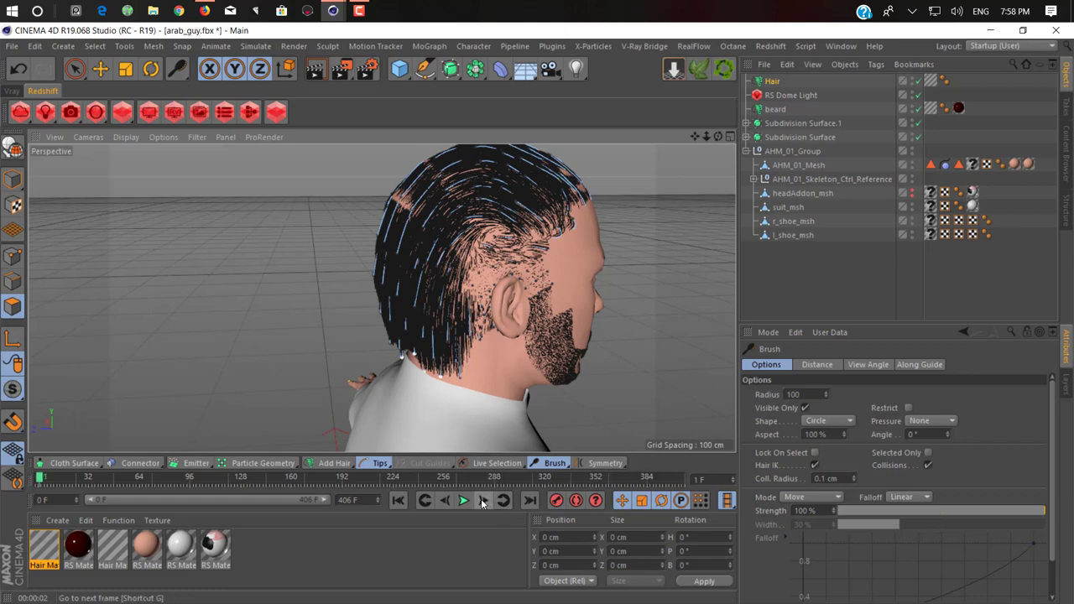
mouse_move(453, 353)
alt+mouse_down()
mouse_move(311, 268)
mouse_move(551, 288)
mouse_move(251, 336)
mouse_move(235, 359)
mouse_move(193, 319)
mouse_move(181, 365)
alt+mouse_up()
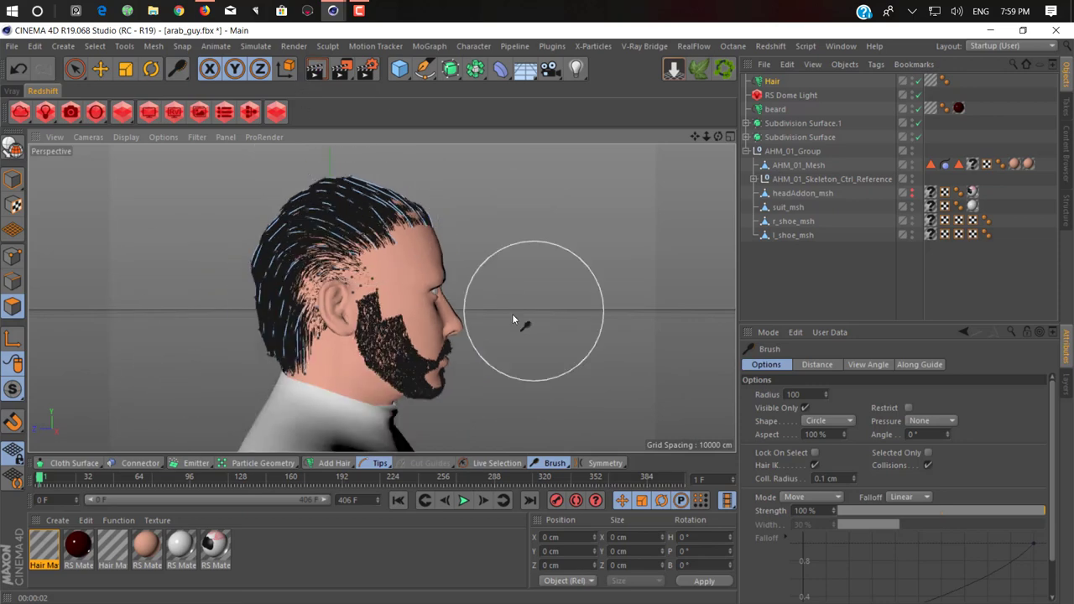
mouse_move(515, 324)
alt+mouse_down()
mouse_move(311, 311)
mouse_move(417, 326)
mouse_move(383, 216)
alt+mouse_up()
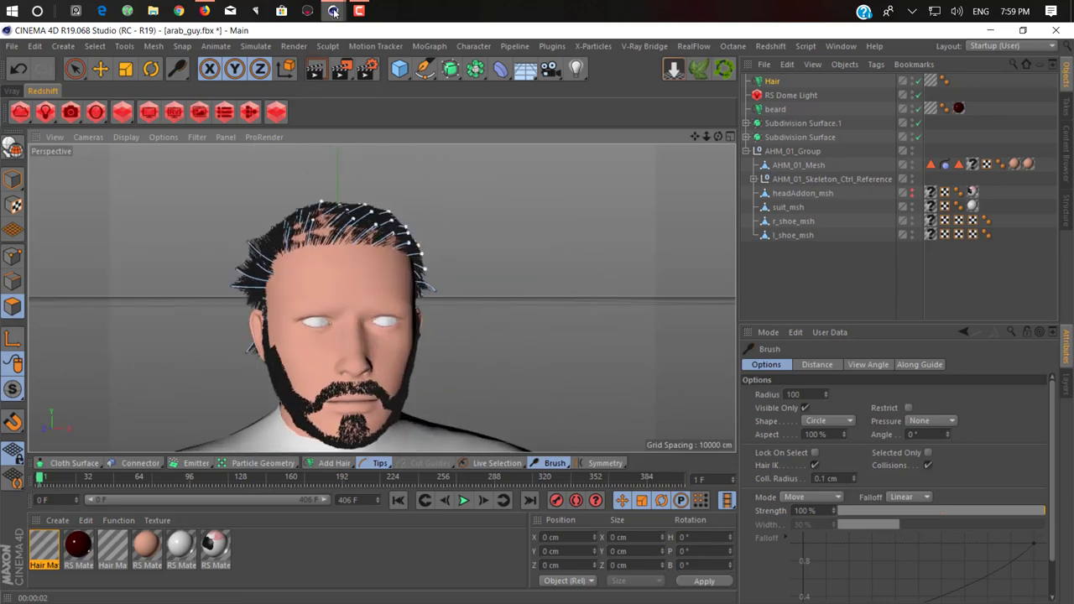
Preview the hair in Redshift RenderView with the animation stepped to frame 4.
click(407, 75)
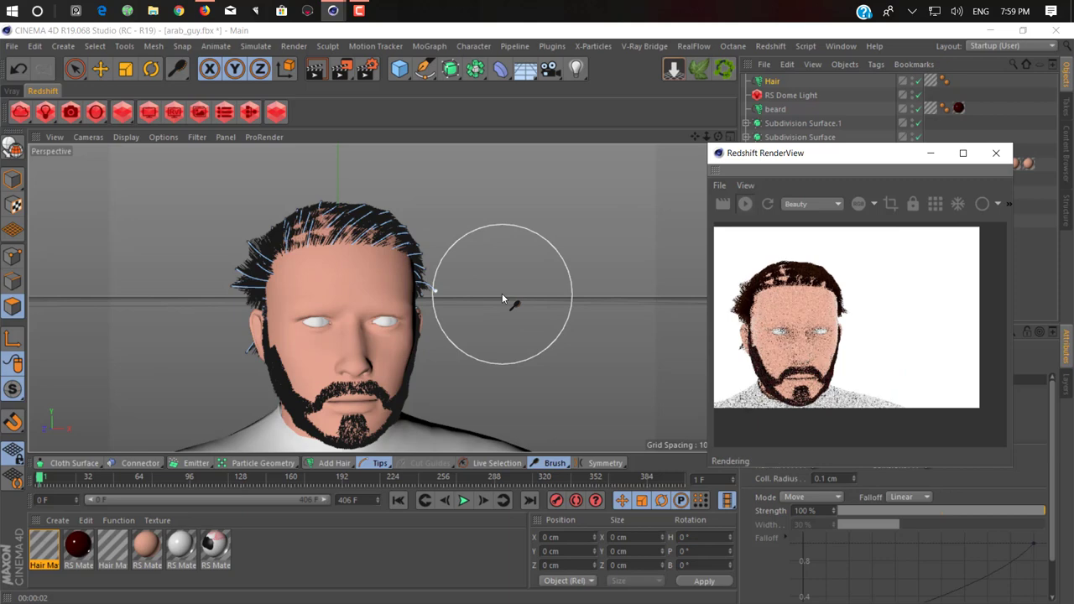
mouse_move(502, 293)
alt+mouse_down()
mouse_move(392, 311)
mouse_move(474, 435)
alt+mouse_up()
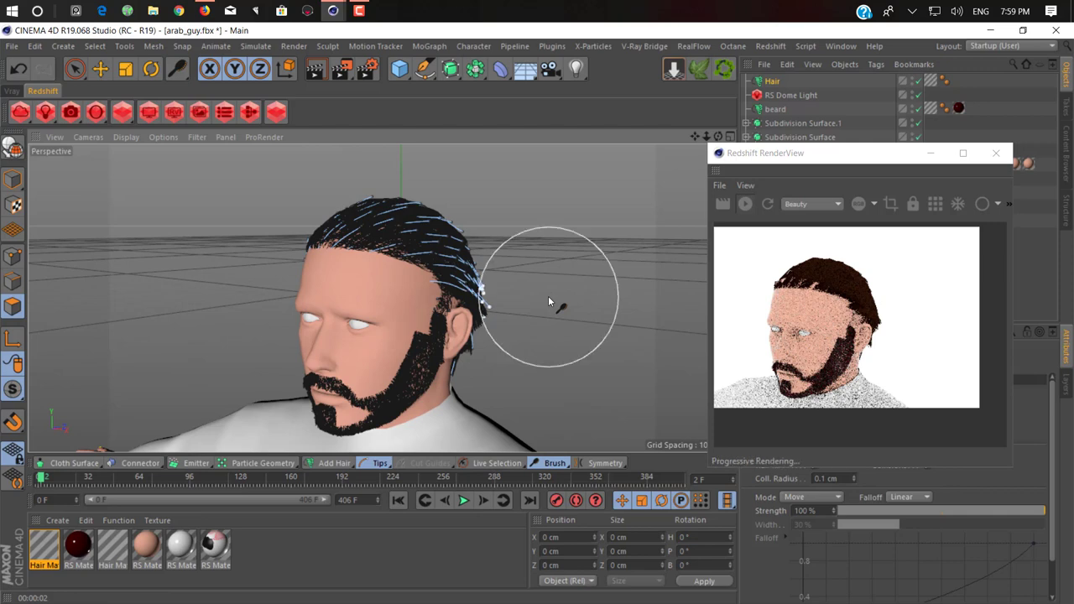
alt+drag(561, 311, 345, 292)
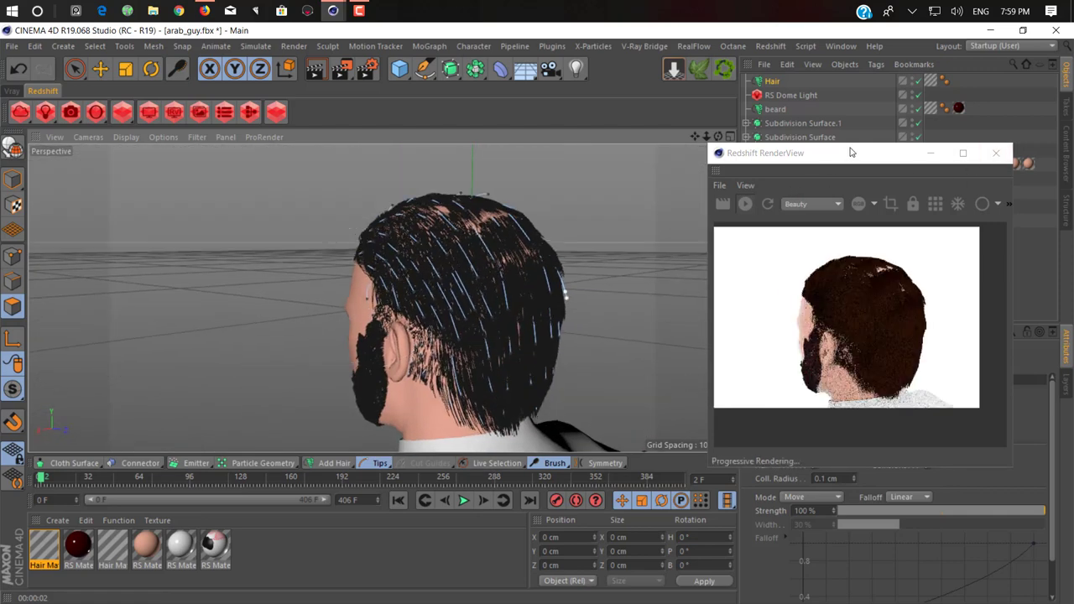
click(485, 502)
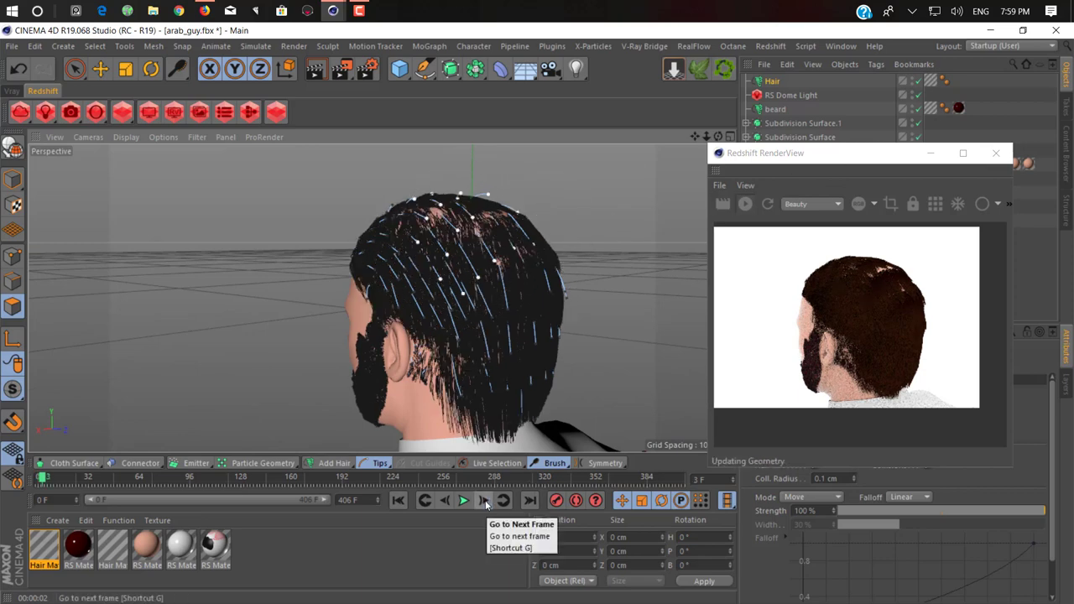
click(485, 502)
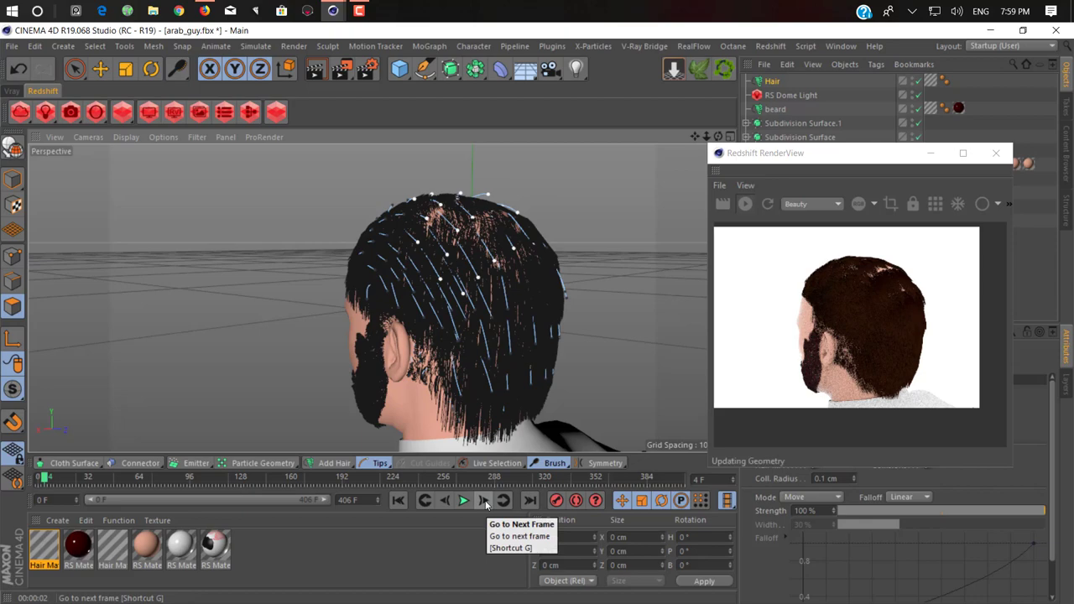
Open Hair Mat in the Material Editor after viewing the face and torso.
mouse_move(539, 317)
alt+mouse_down()
mouse_move(710, 326)
mouse_move(679, 316)
alt+mouse_up()
mouse_move(599, 311)
alt+mouse_down()
mouse_move(569, 324)
mouse_move(588, 299)
alt+mouse_up()
mouse_move(515, 247)
alt+mouse_down()
mouse_move(638, 322)
mouse_move(627, 355)
mouse_move(542, 324)
alt+mouse_up()
scroll(479, 317, up, 5)
scroll(404, 269, up, 3)
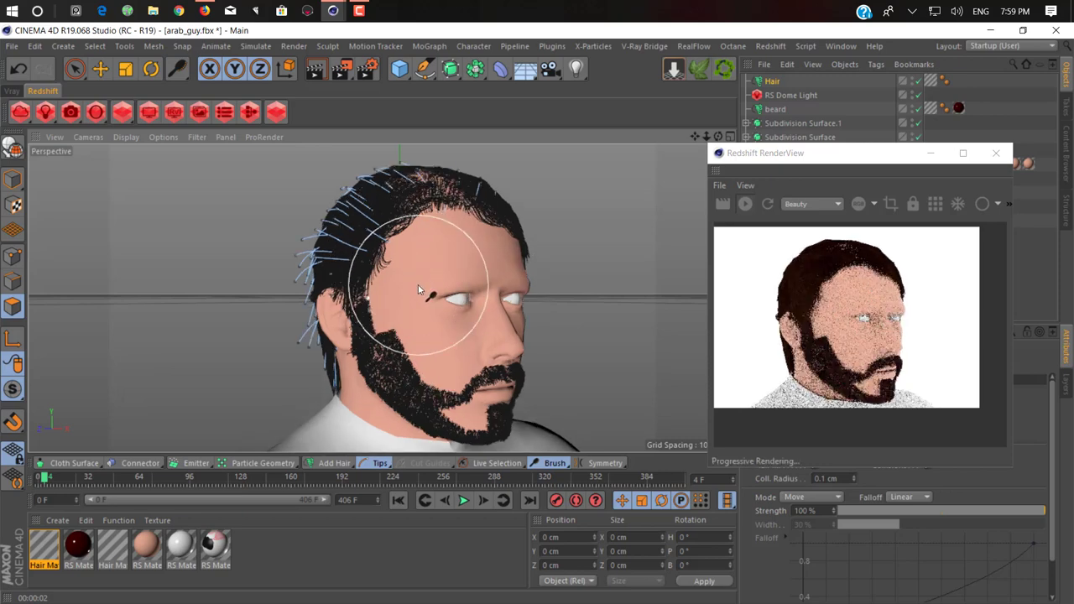
double_click(53, 554)
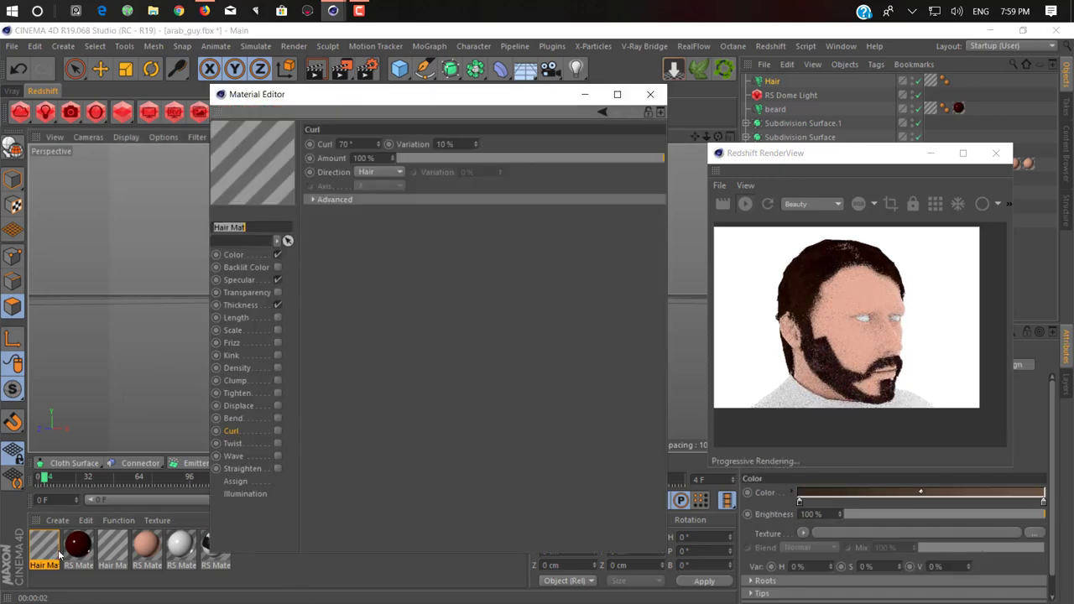
Give the hair material a darker red, less saturated specular colour.
click(233, 254)
click(240, 280)
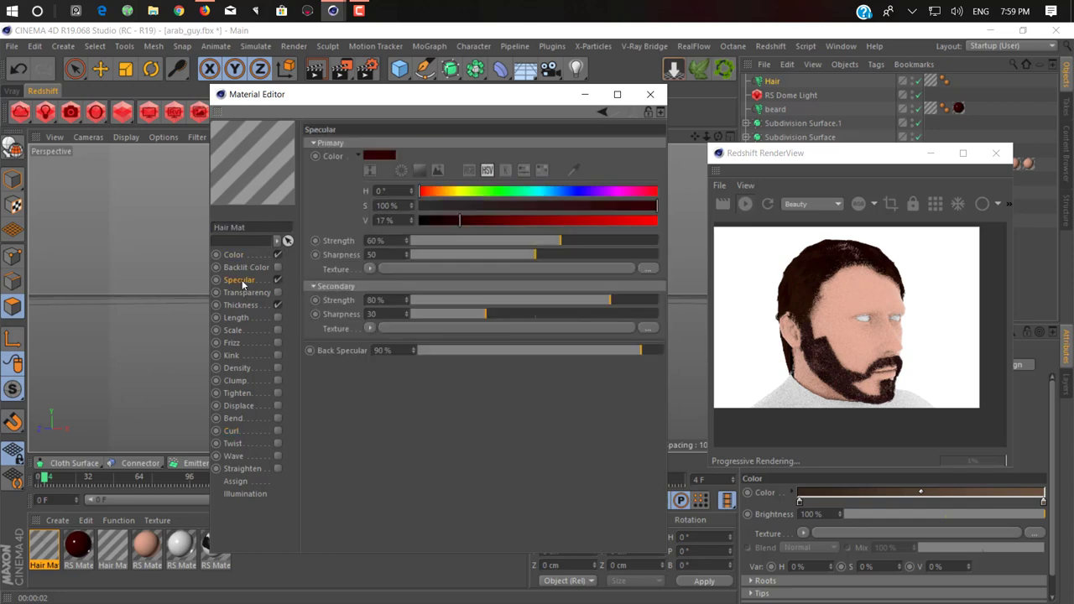
click(378, 156)
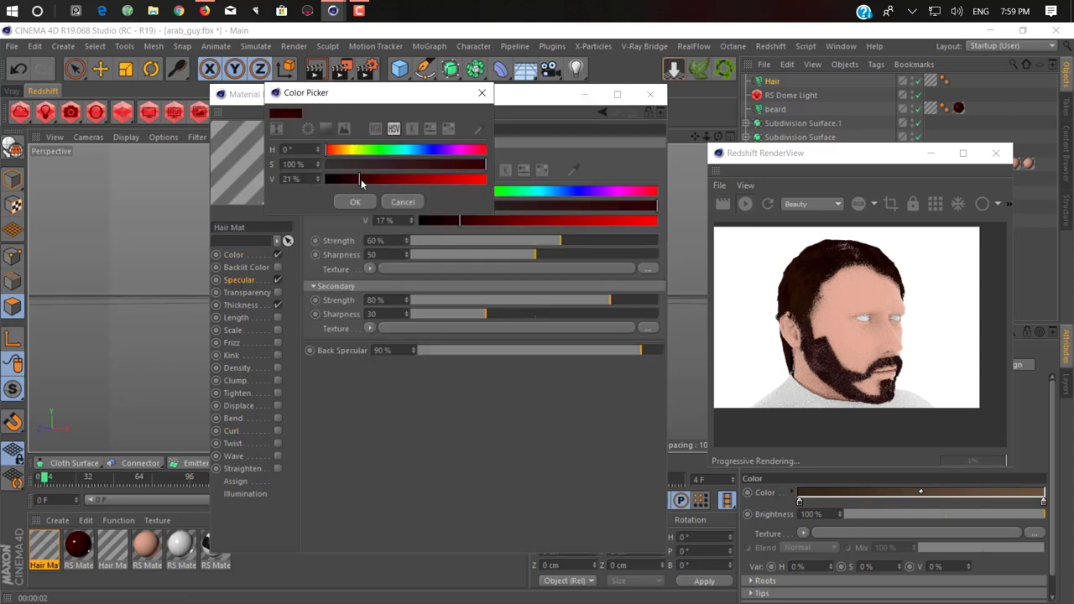
drag(455, 170, 435, 174)
click(340, 206)
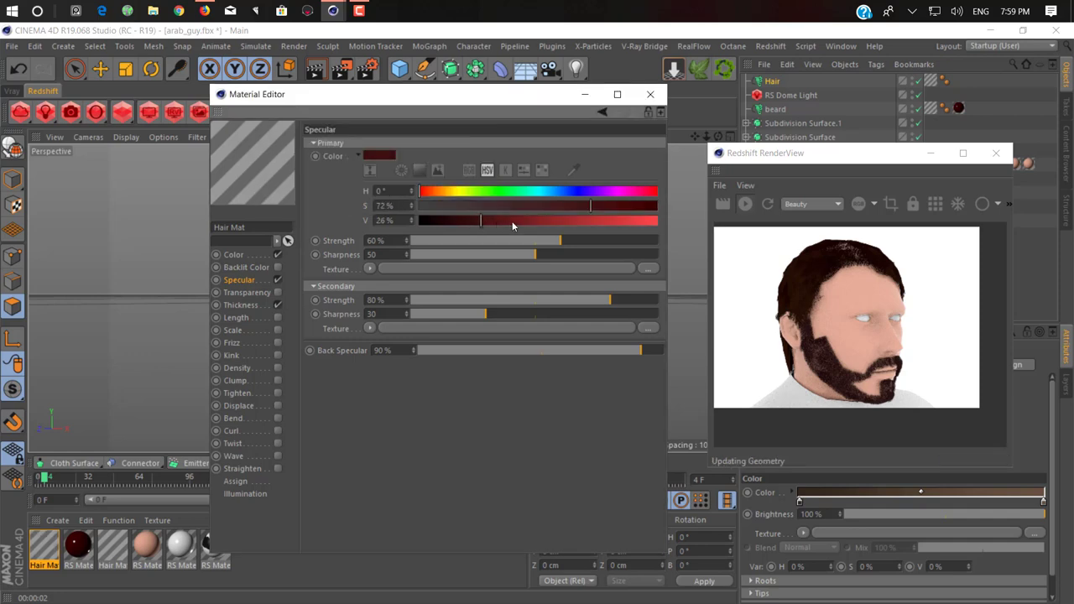
click(650, 94)
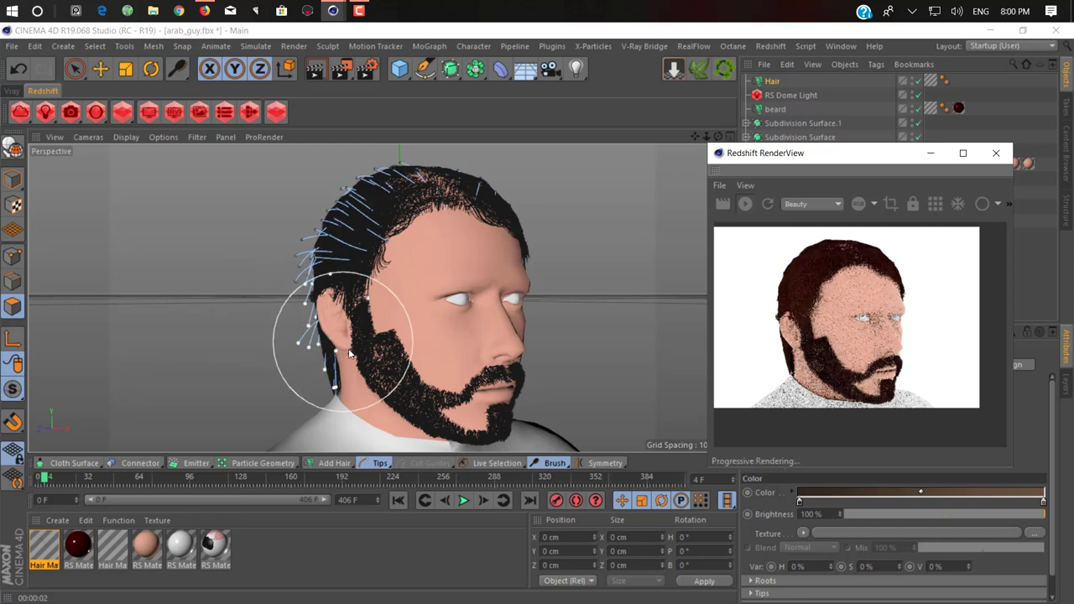
Enable Kink, Curl (70°) and Wave (20%) on the scalp Hair Mat.
double_click(44, 547)
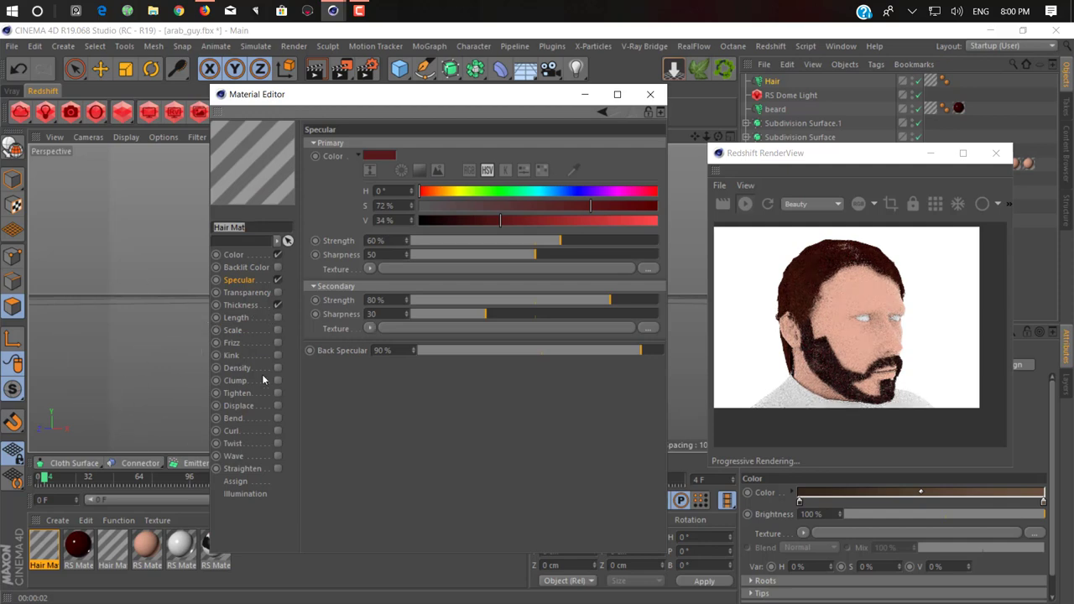
click(279, 356)
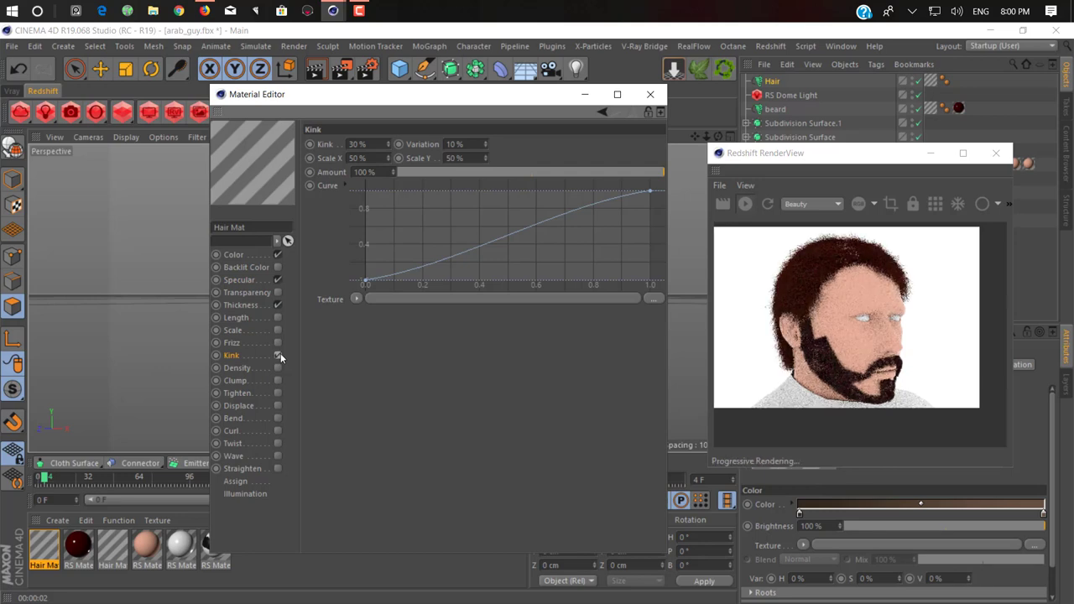
click(279, 355)
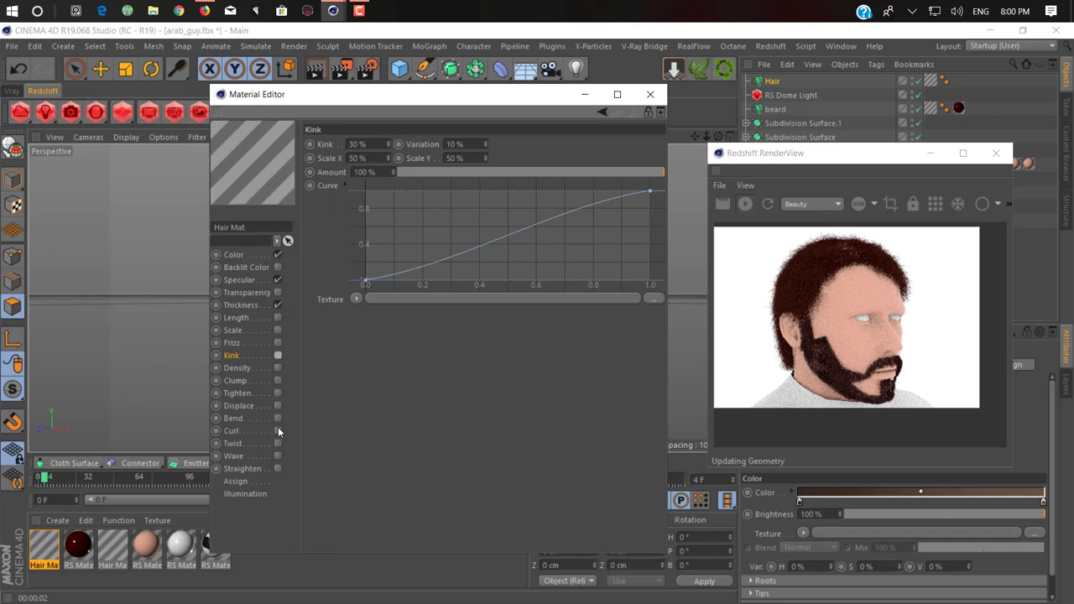
click(279, 430)
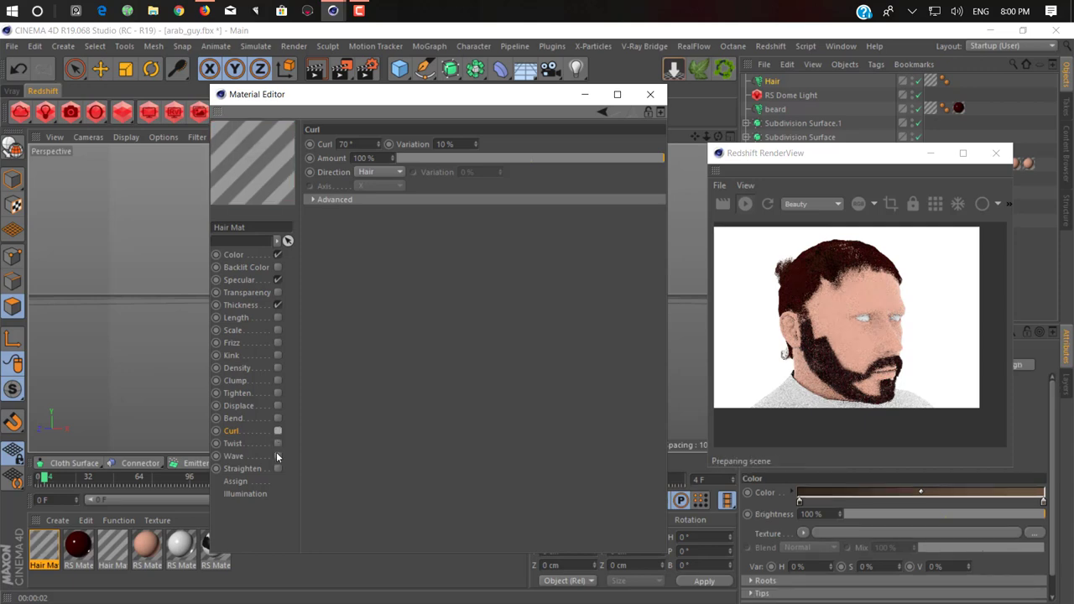
click(277, 456)
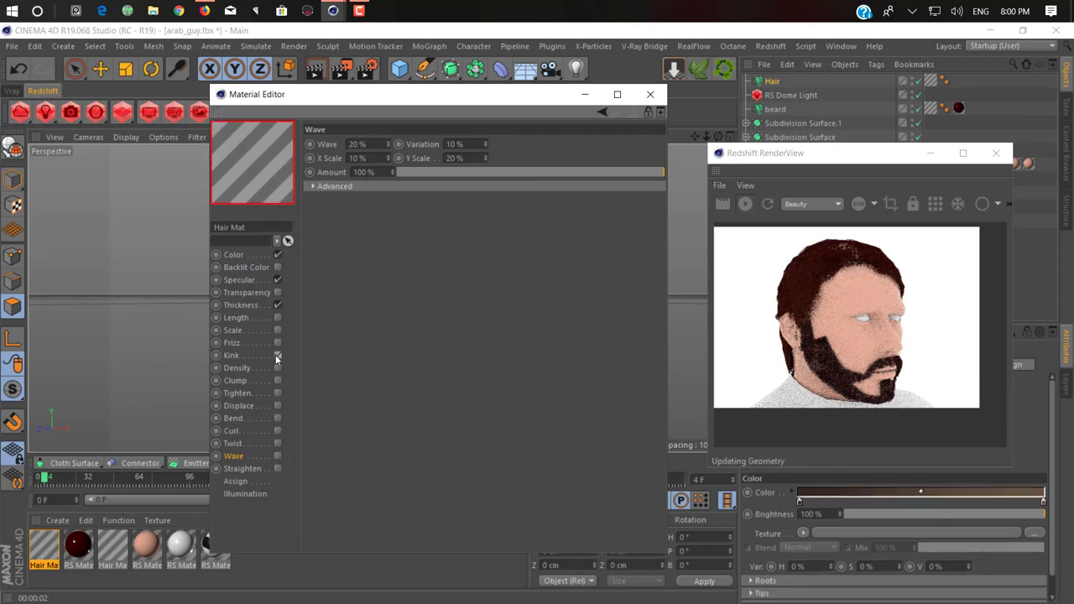
click(312, 186)
click(650, 94)
mouse_move(515, 231)
alt+mouse_down()
mouse_move(458, 289)
mouse_move(591, 289)
mouse_move(335, 293)
mouse_move(596, 198)
mouse_move(488, 243)
mouse_move(376, 260)
mouse_move(419, 287)
mouse_move(388, 327)
alt+mouse_up()
Brush the guides behind the ear toward the neck and refresh the Redshift render.
mouse_move(282, 276)
mouse_down()
mouse_move(273, 330)
mouse_move(254, 320)
mouse_move(289, 360)
mouse_up()
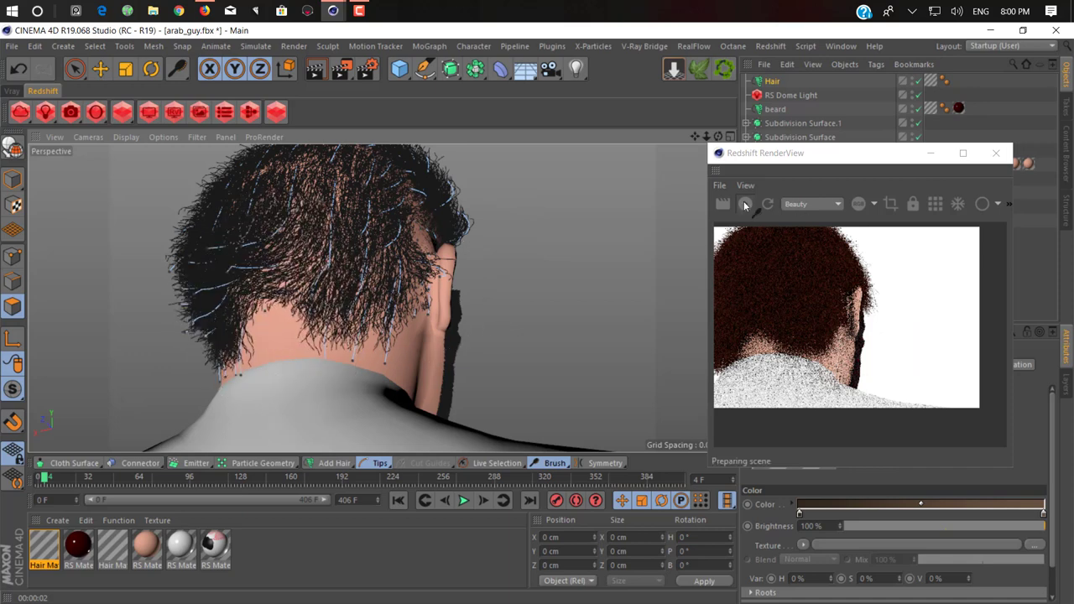
click(740, 205)
mouse_move(513, 247)
alt+mouse_down()
mouse_move(416, 295)
mouse_move(285, 334)
mouse_move(459, 263)
mouse_move(426, 277)
mouse_move(291, 256)
mouse_move(163, 252)
mouse_move(300, 254)
alt+mouse_up()
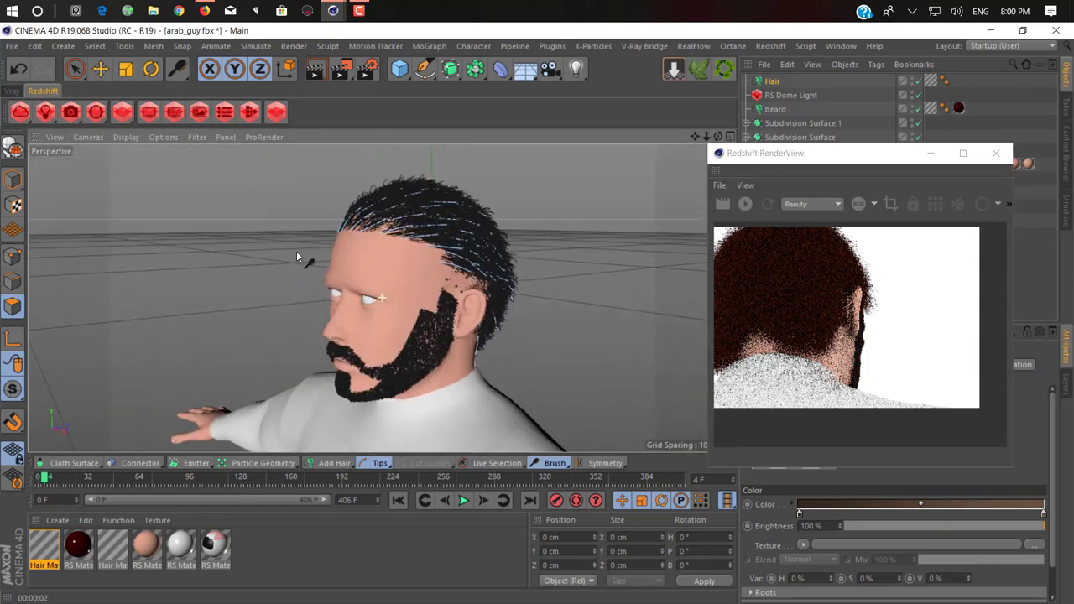
click(106, 72)
mouse_move(209, 151)
alt+mouse_down()
mouse_move(294, 219)
mouse_move(405, 167)
mouse_move(490, 311)
mouse_move(371, 170)
mouse_move(354, 205)
mouse_move(202, 200)
mouse_move(279, 176)
mouse_move(339, 243)
mouse_move(339, 298)
mouse_move(458, 278)
alt+mouse_up()
click(746, 204)
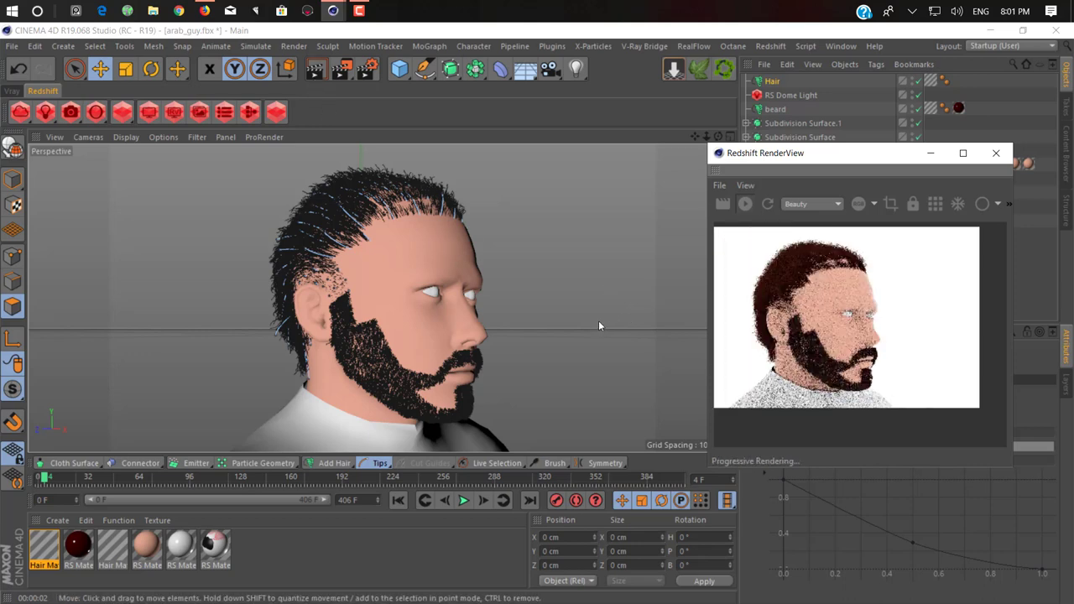
Advance the hair simulation to frame 6 and inspect it from back, top and front.
click(483, 504)
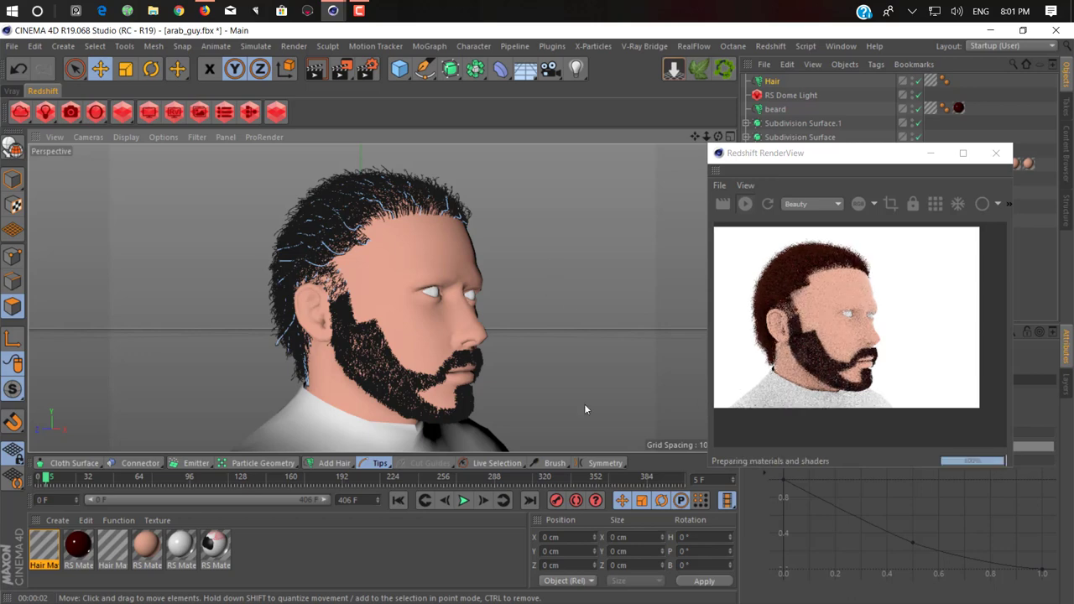
alt+drag(527, 288, 631, 287)
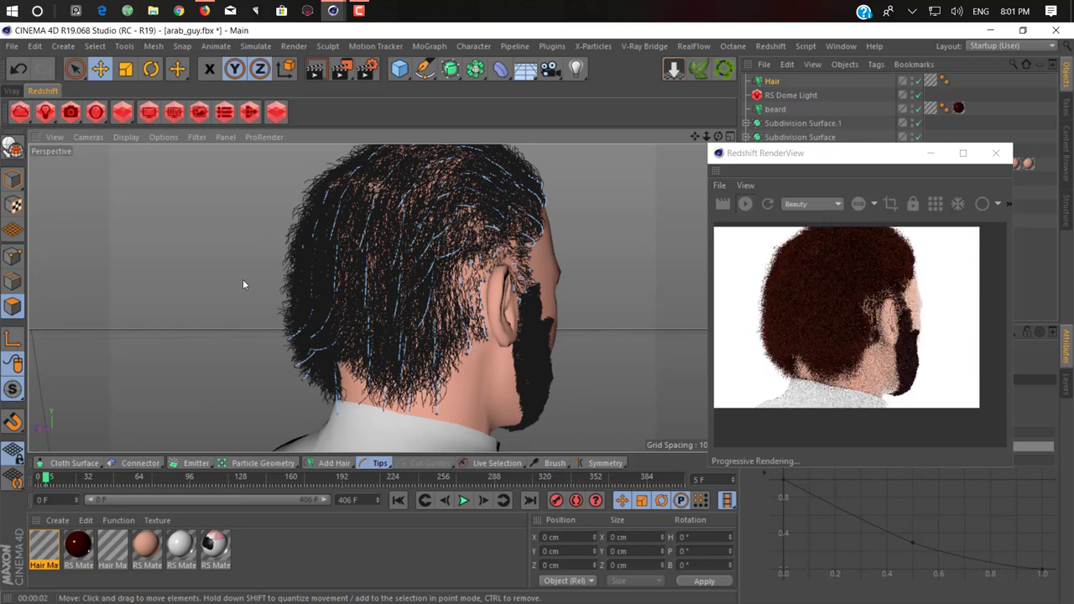
mouse_move(256, 283)
alt+mouse_down()
mouse_move(444, 303)
mouse_move(446, 288)
alt+mouse_up()
mouse_move(621, 209)
alt+mouse_down()
mouse_move(637, 244)
mouse_move(475, 175)
alt+mouse_up()
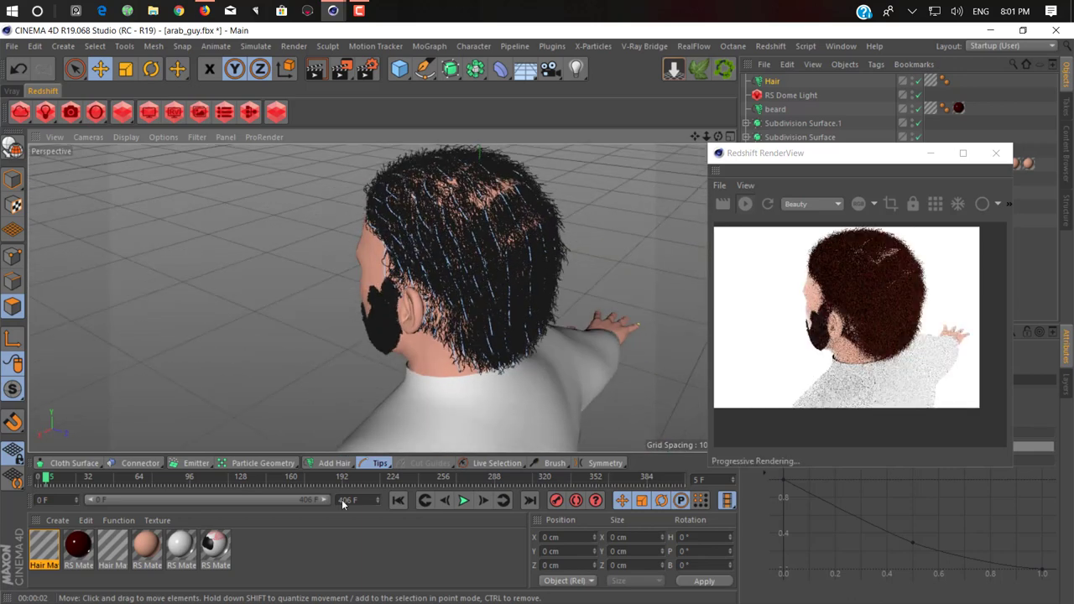
click(485, 501)
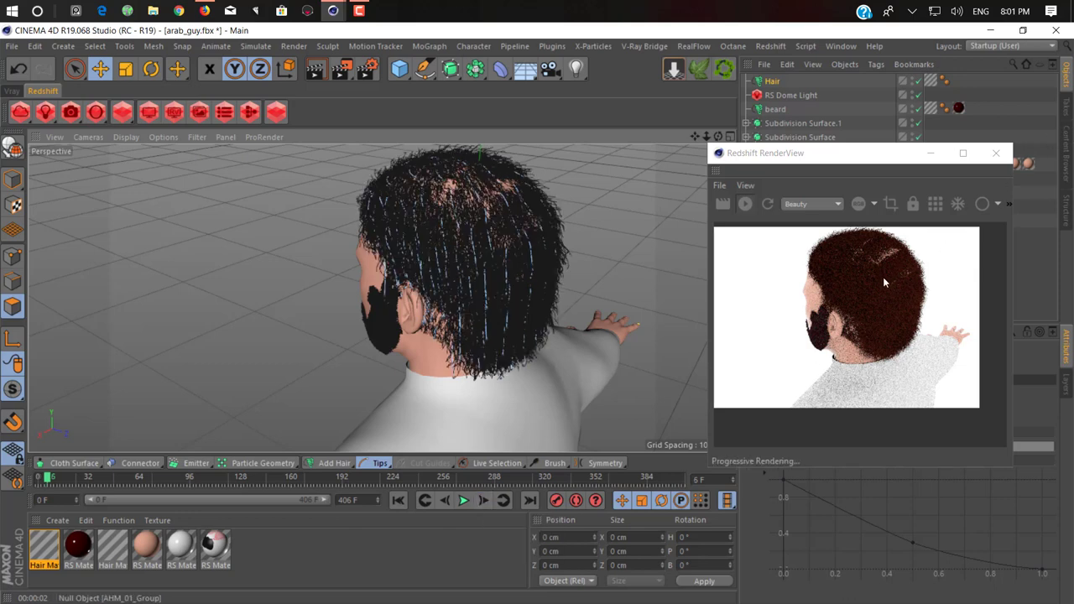
mouse_move(398, 234)
alt+mouse_down()
mouse_move(522, 205)
mouse_move(402, 370)
alt+mouse_up()
alt+drag(489, 348, 399, 348)
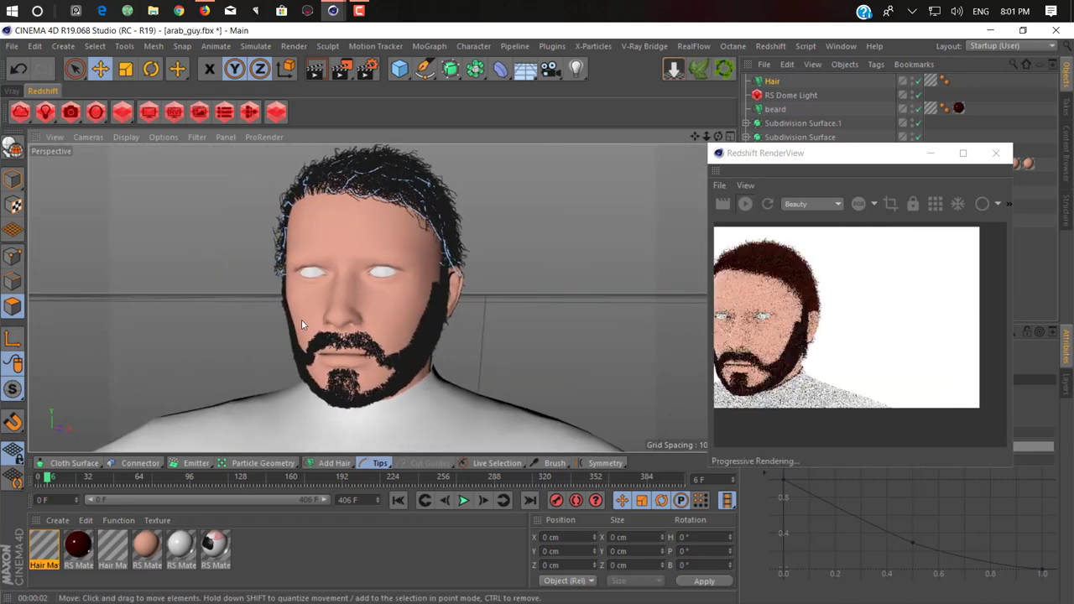
mouse_move(316, 325)
alt+mouse_down()
mouse_move(386, 322)
mouse_move(454, 354)
alt+mouse_up()
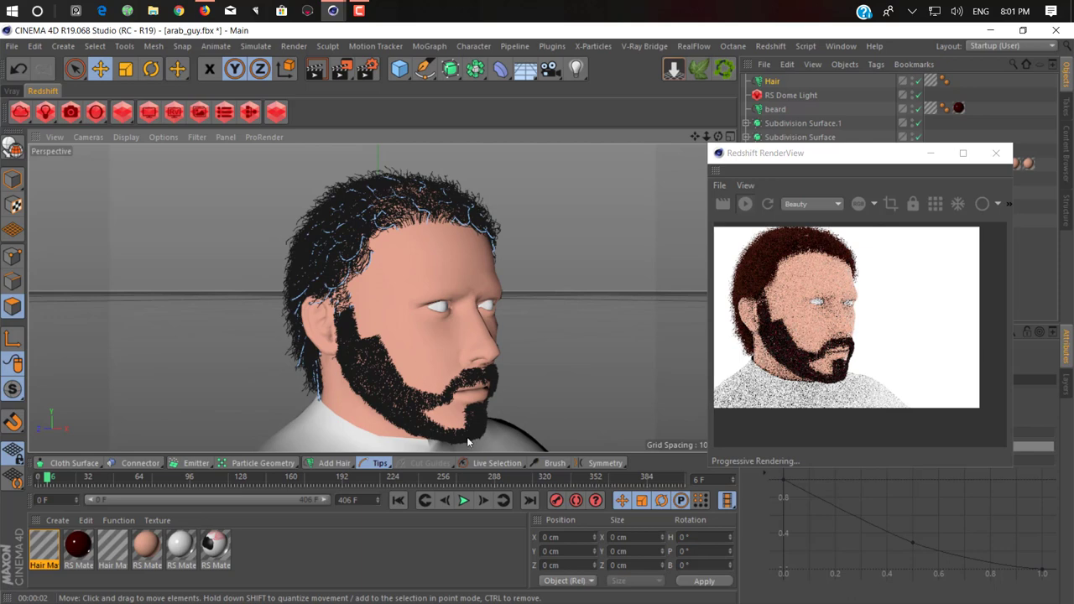
Select a scalp hair guide near the ear with Live Selection.
click(555, 464)
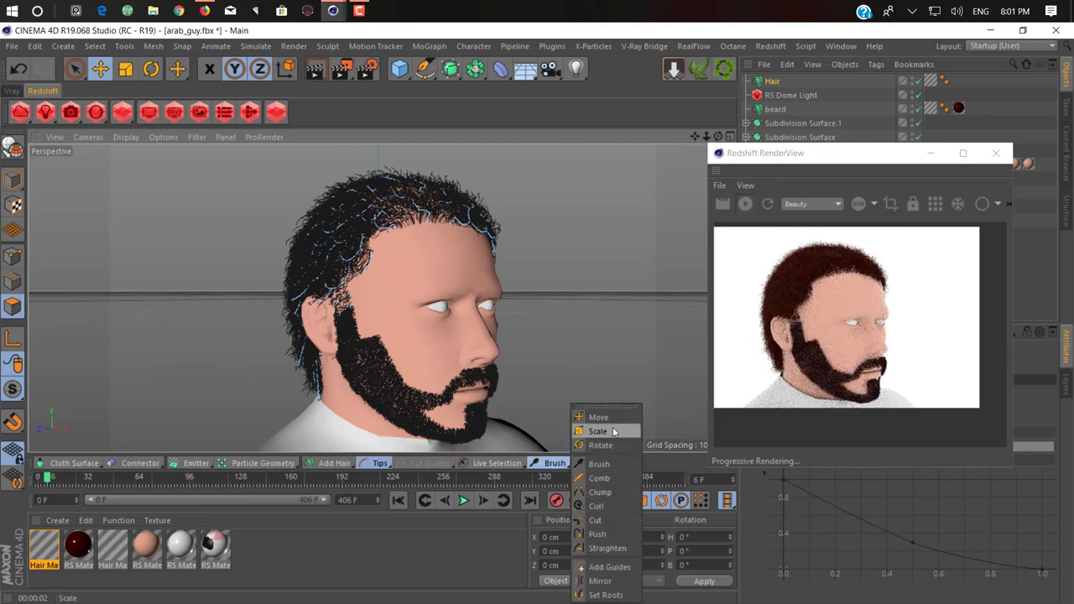
click(497, 463)
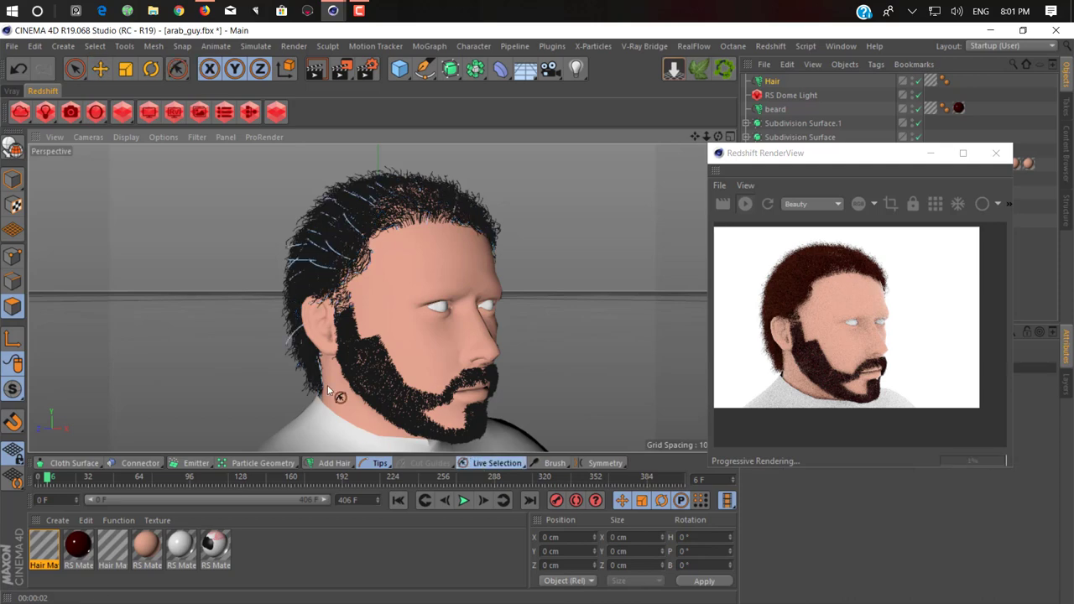
click(704, 222)
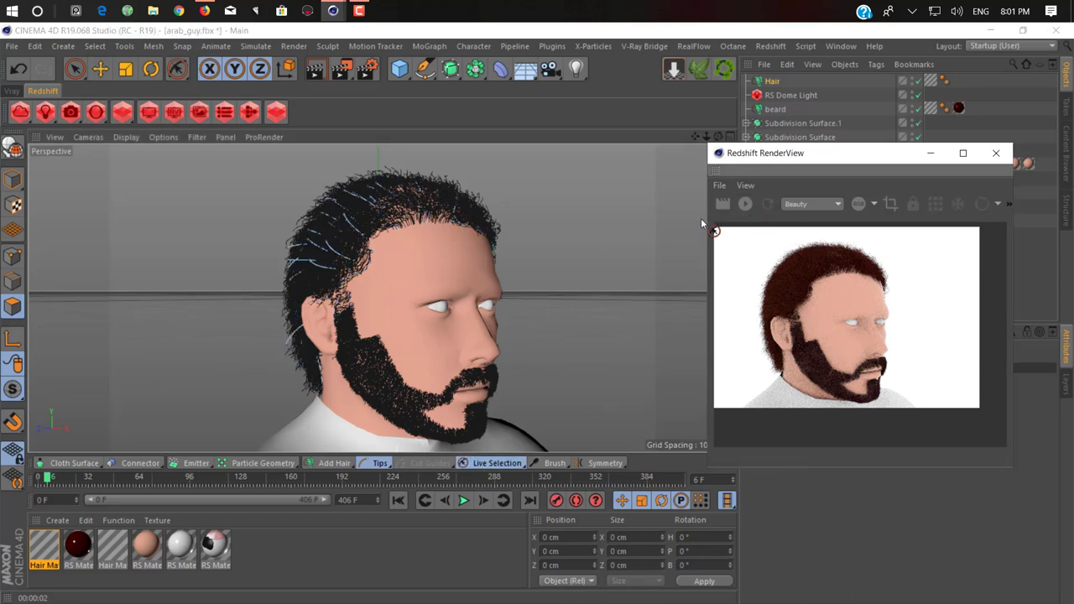
click(279, 351)
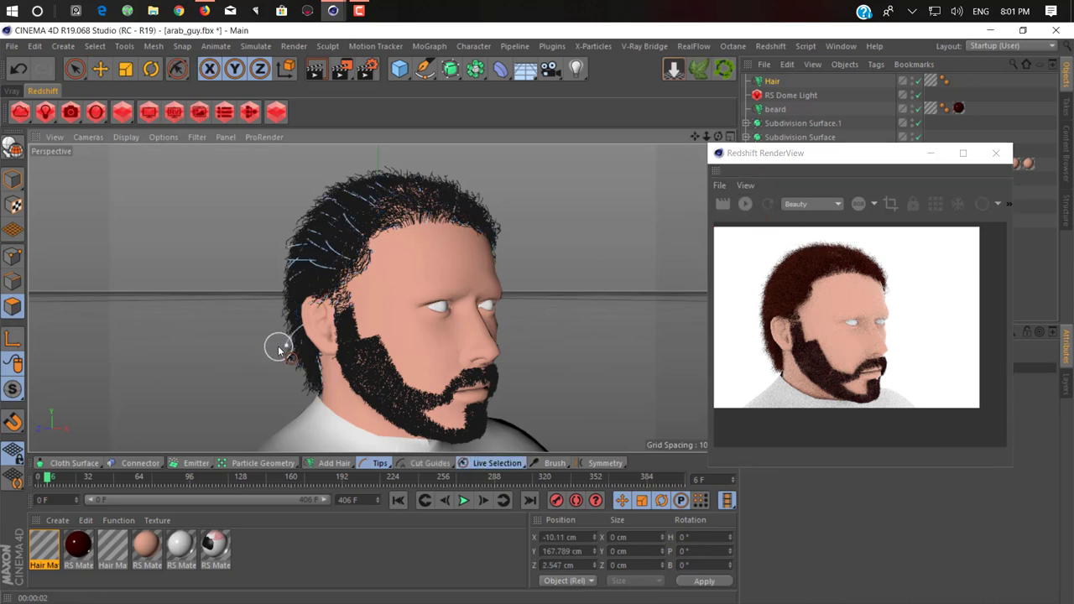
Scale the guides shorter, undo the ear stretch, and rewind the hair to frame 4.
click(537, 463)
click(600, 427)
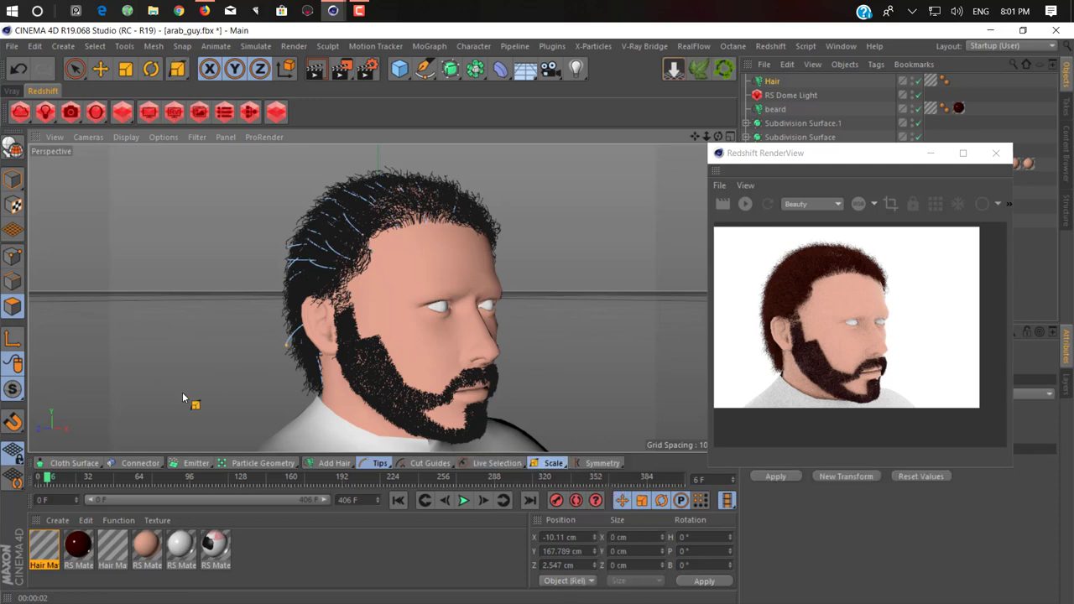
drag(184, 398, 151, 397)
drag(283, 345, 264, 367)
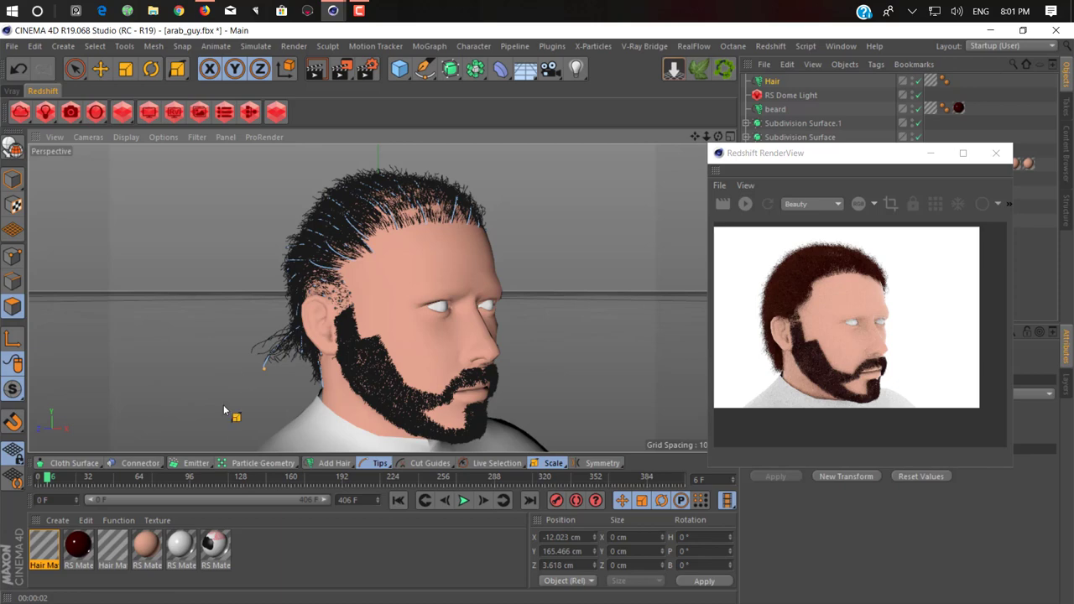
key(ctrl+z)
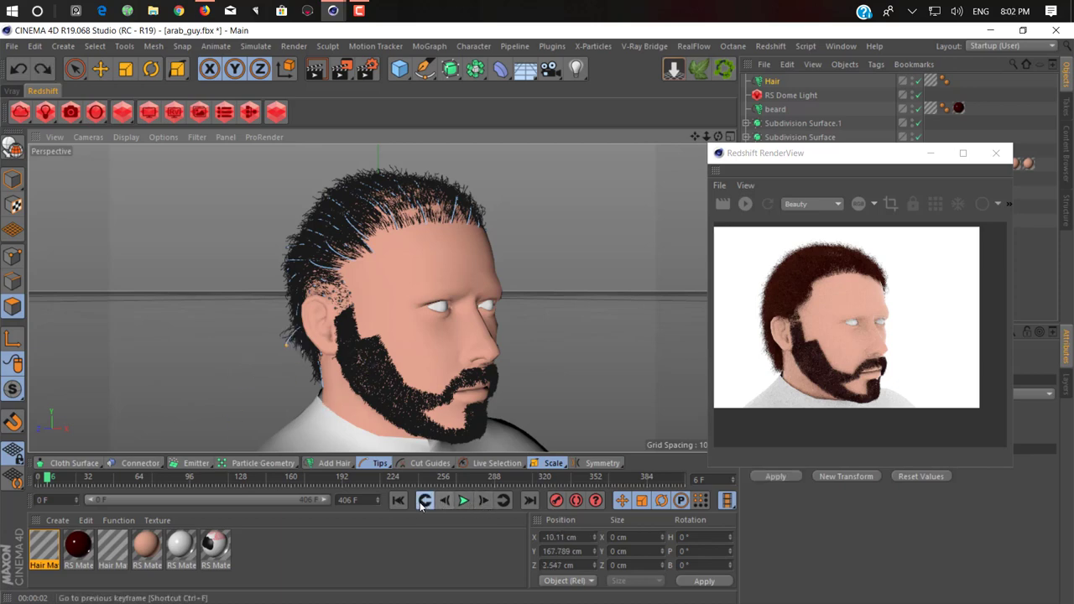
click(394, 504)
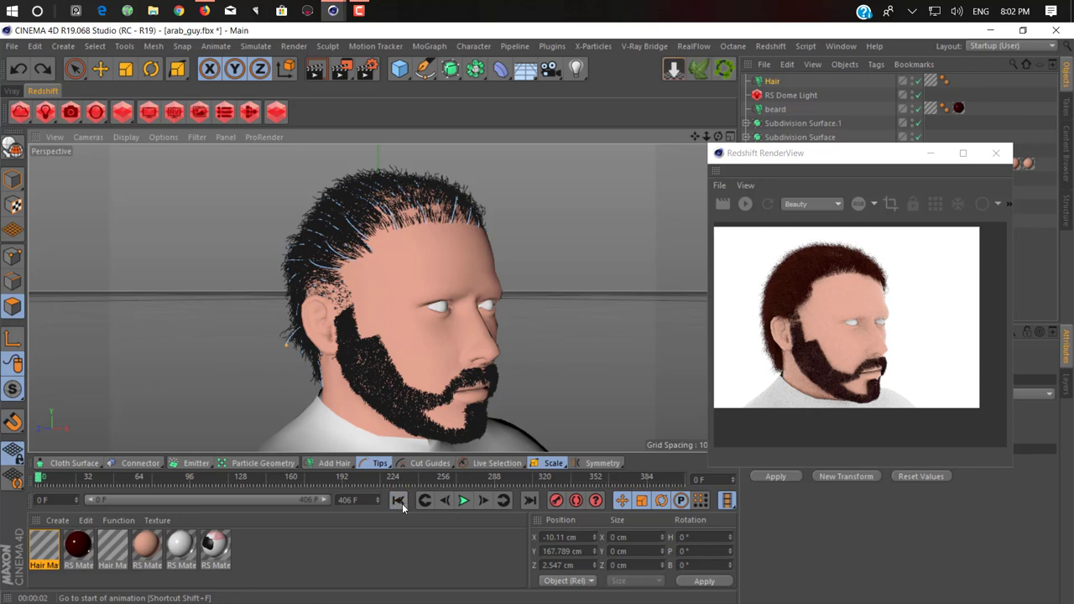
click(485, 501)
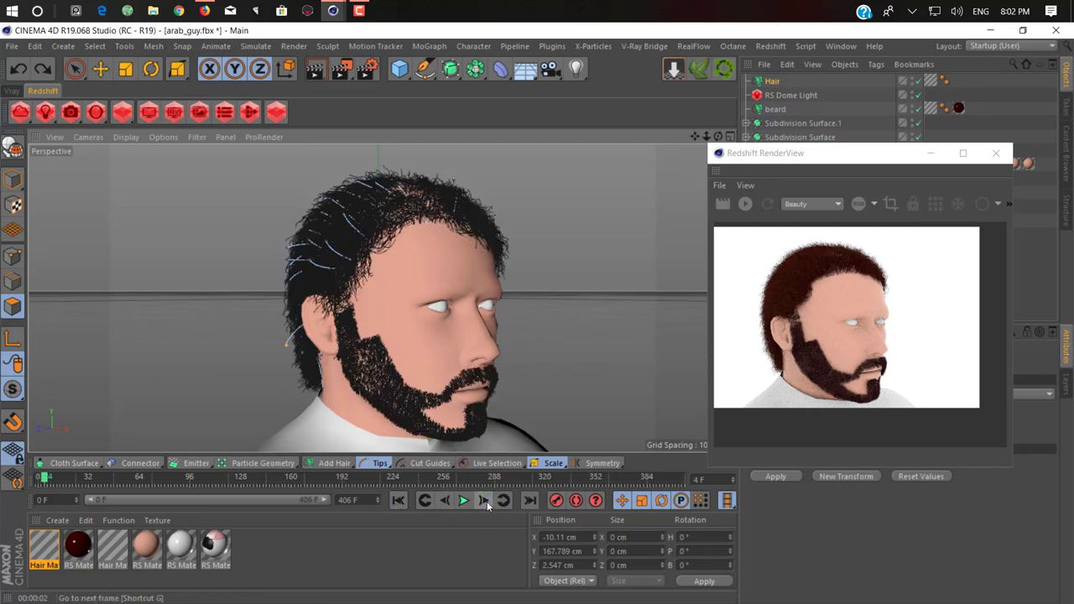
mouse_move(323, 308)
alt+mouse_down()
mouse_move(477, 272)
mouse_move(424, 346)
mouse_move(285, 345)
mouse_move(473, 347)
mouse_move(418, 336)
mouse_move(473, 384)
mouse_move(170, 322)
mouse_move(284, 376)
mouse_move(446, 324)
mouse_move(422, 371)
mouse_move(386, 325)
alt+mouse_up()
scroll(386, 326, down, 3)
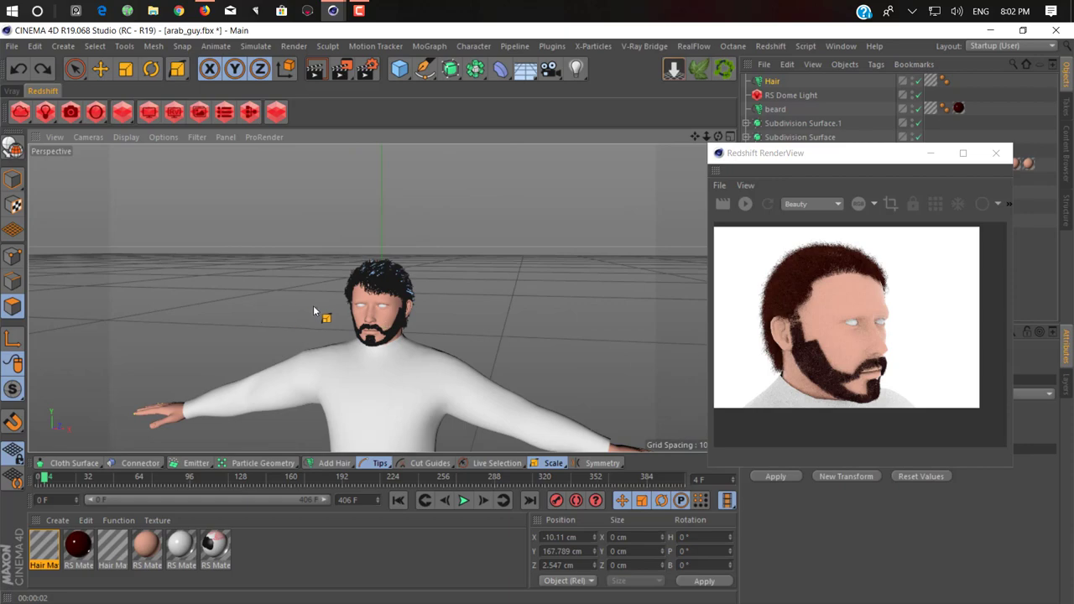
mouse_move(328, 314)
alt+right_down()
mouse_move(375, 312)
mouse_move(428, 337)
alt+right_up()
scroll(428, 337, down, 2)
mouse_move(429, 341)
alt+mouse_down()
mouse_move(475, 311)
mouse_move(485, 342)
mouse_move(405, 347)
mouse_move(311, 326)
mouse_move(137, 323)
mouse_move(78, 337)
mouse_move(292, 335)
mouse_move(310, 344)
alt+mouse_up()
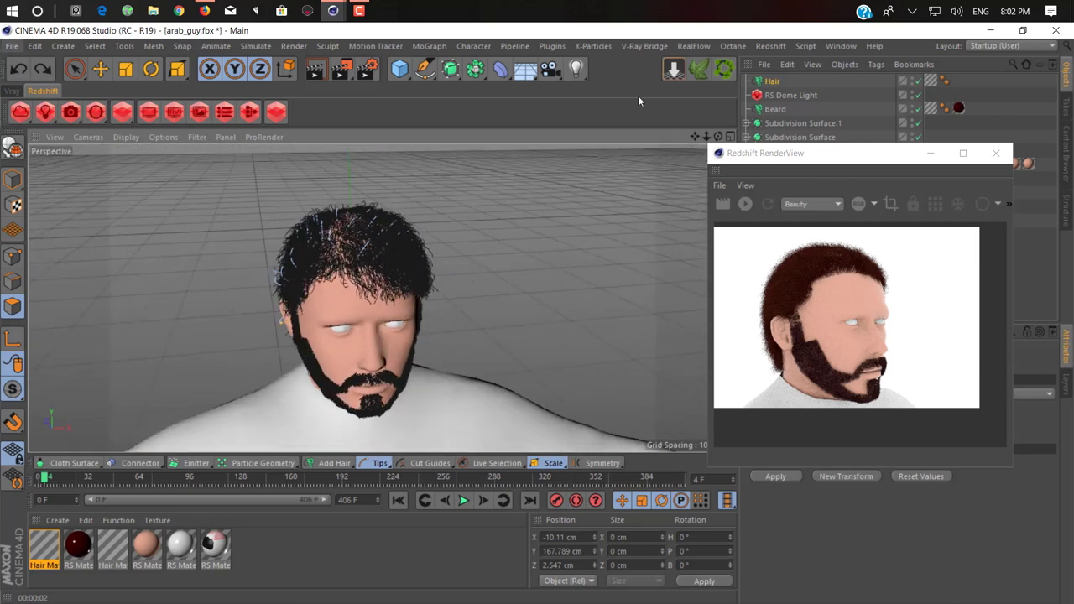